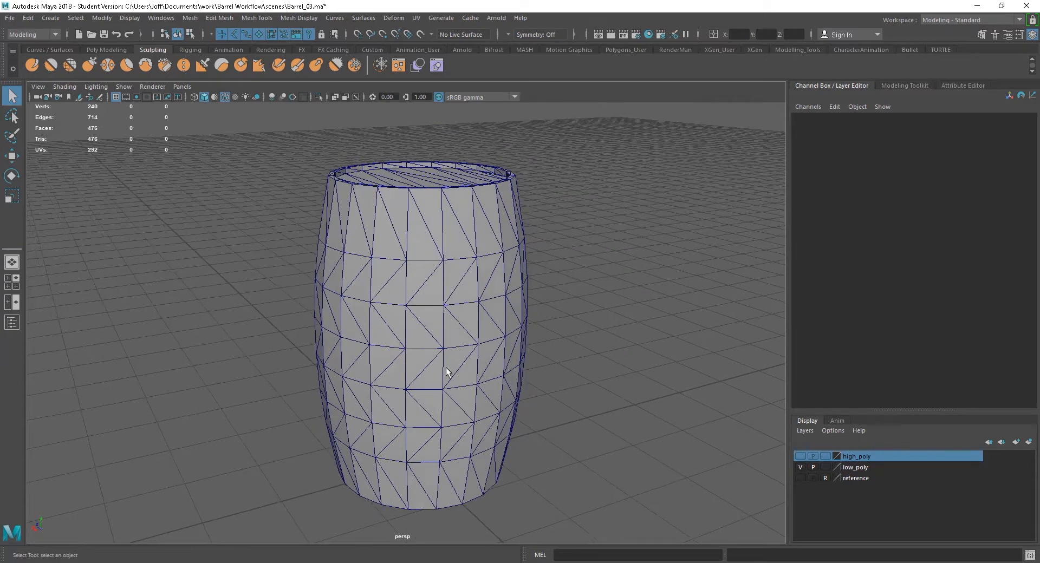
# Compare the low-poly and high-poly barrels by toggling their display layers, leaving both low_poly and high_poly shown.
pyautogui.click(801, 467)
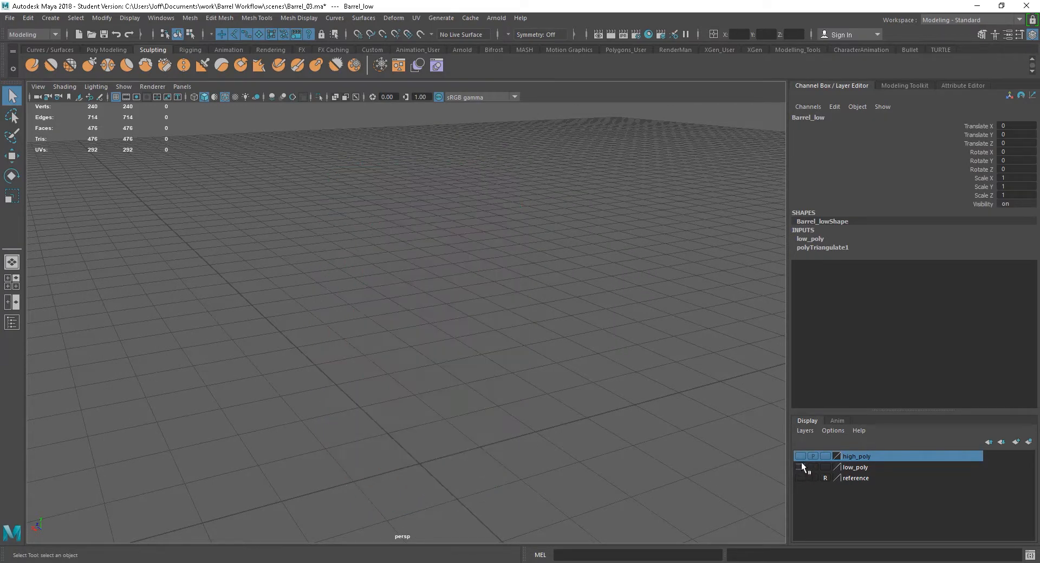
pyautogui.click(800, 456)
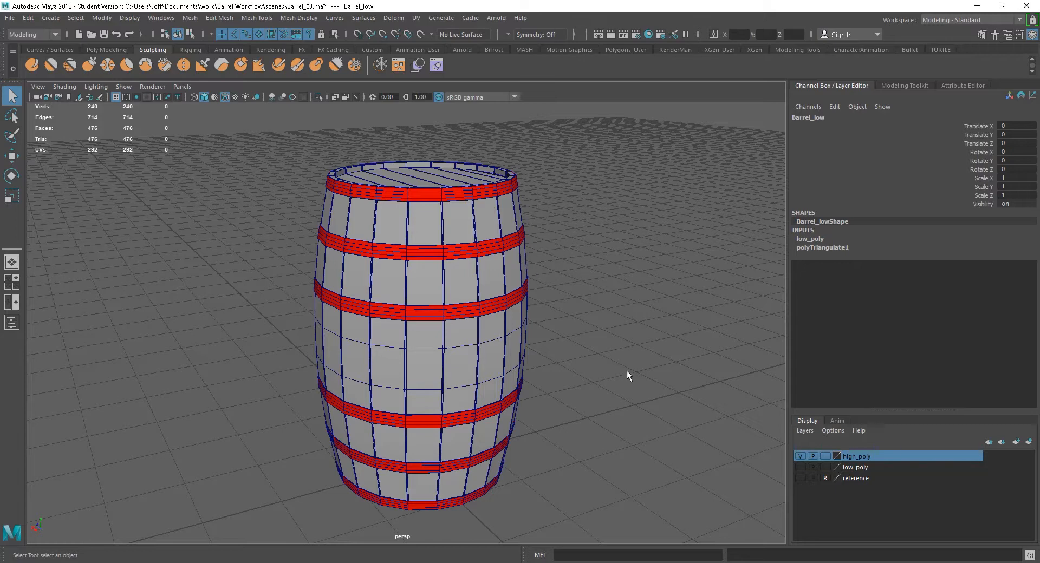
pyautogui.click(801, 457)
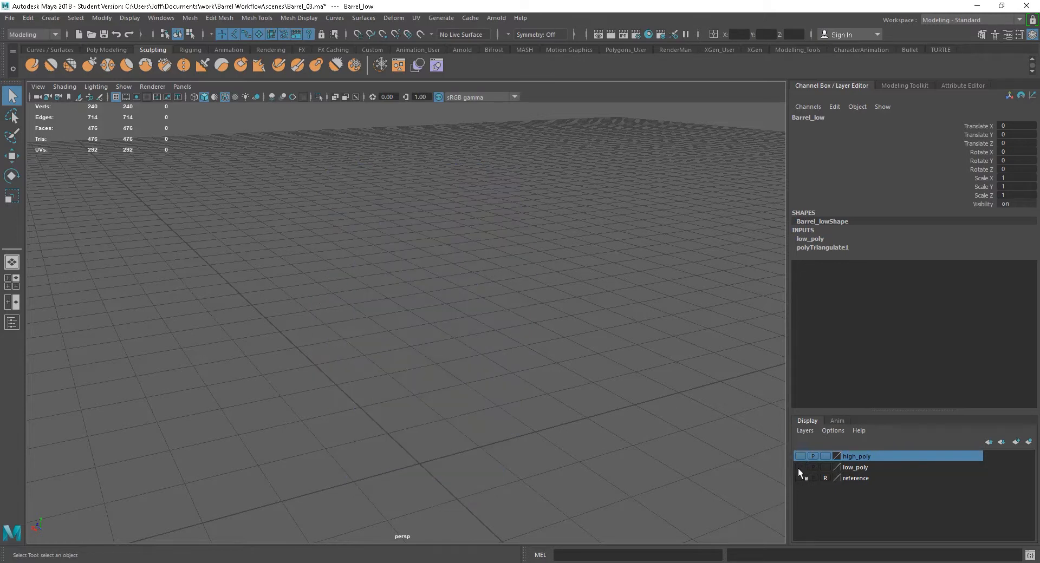
pyautogui.click(800, 466)
pyautogui.click(801, 455)
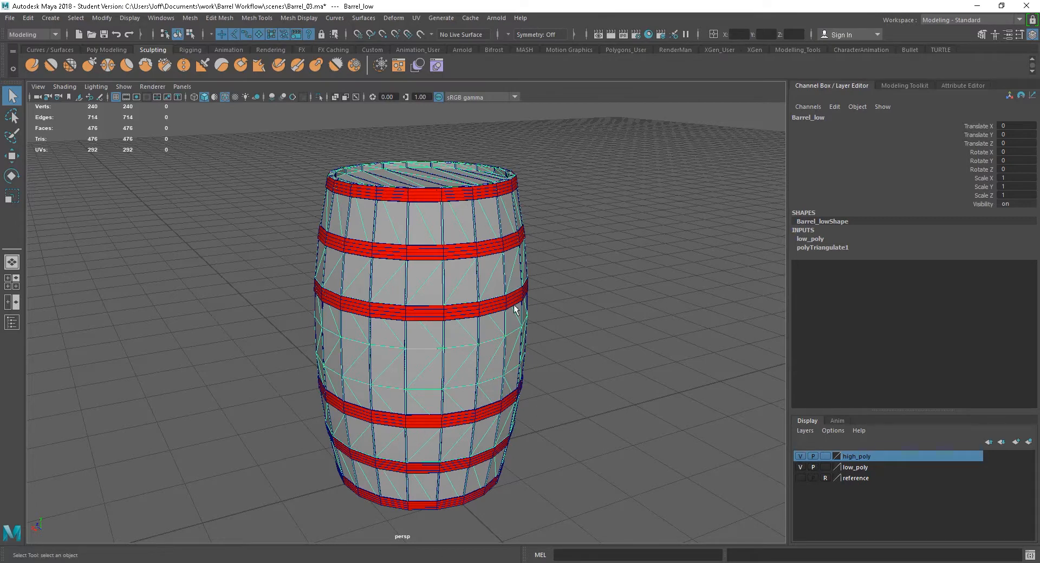
pyautogui.click(800, 467)
pyautogui.click(800, 467)
# Isolate and select the low-poly barrel, then move it about 65 units along X, beside the high-poly barrel.
pyautogui.press('w')
pyautogui.click(581, 398)
pyautogui.click(800, 456)
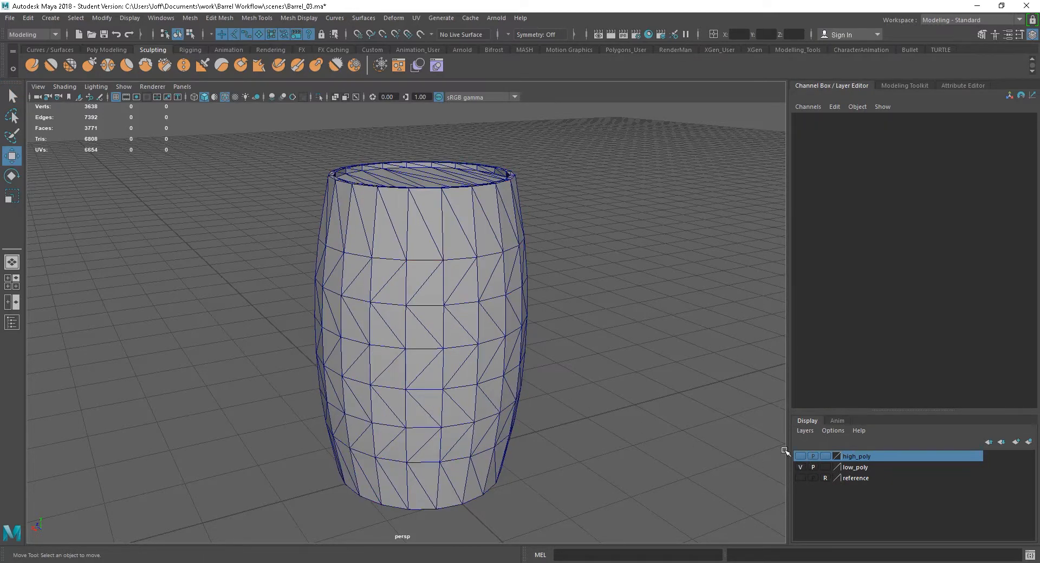
pyautogui.click(387, 360)
pyautogui.click(801, 456)
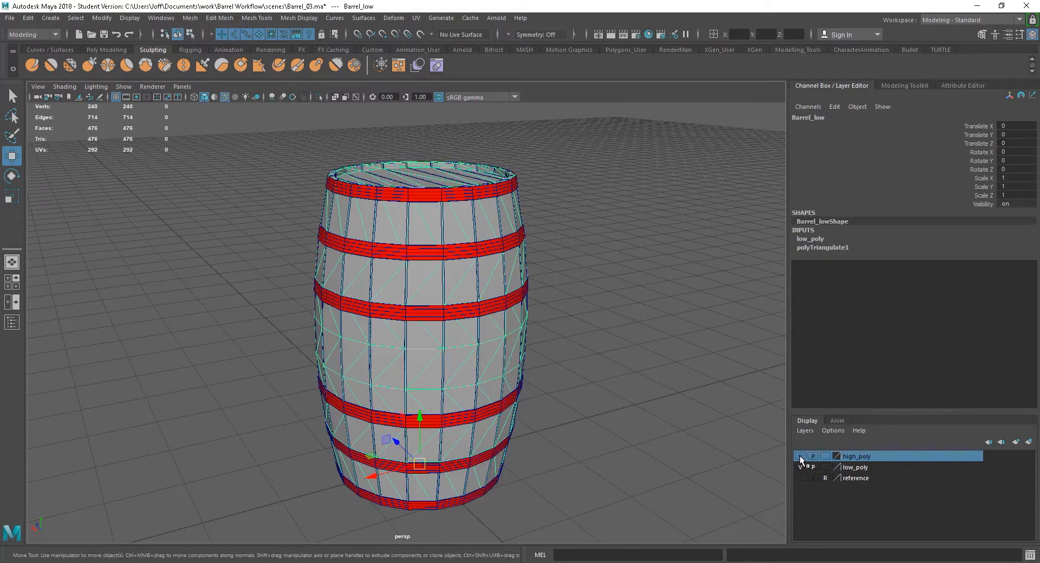
pyautogui.moveTo(371, 474); pyautogui.dragTo(228, 477)
pyautogui.keyDown('alt'); pyautogui.moveTo(587, 388); pyautogui.dragTo(560, 360, button='right'); pyautogui.keyUp('alt')
pyautogui.keyDown('alt'); pyautogui.moveTo(560, 360); pyautogui.dragTo(530, 360); pyautogui.keyUp('alt')
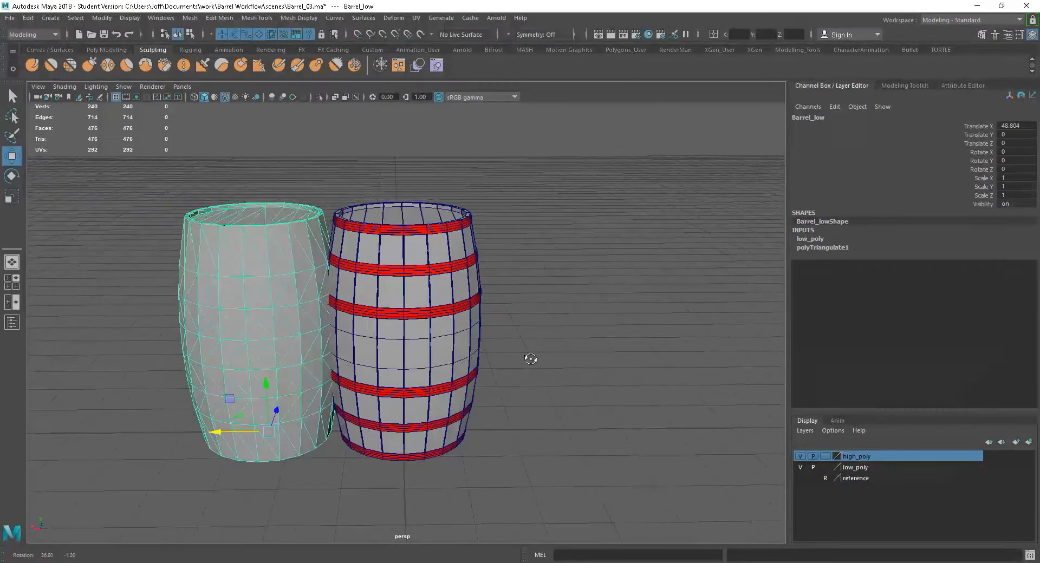
pyautogui.moveTo(239, 433); pyautogui.dragTo(193, 433)
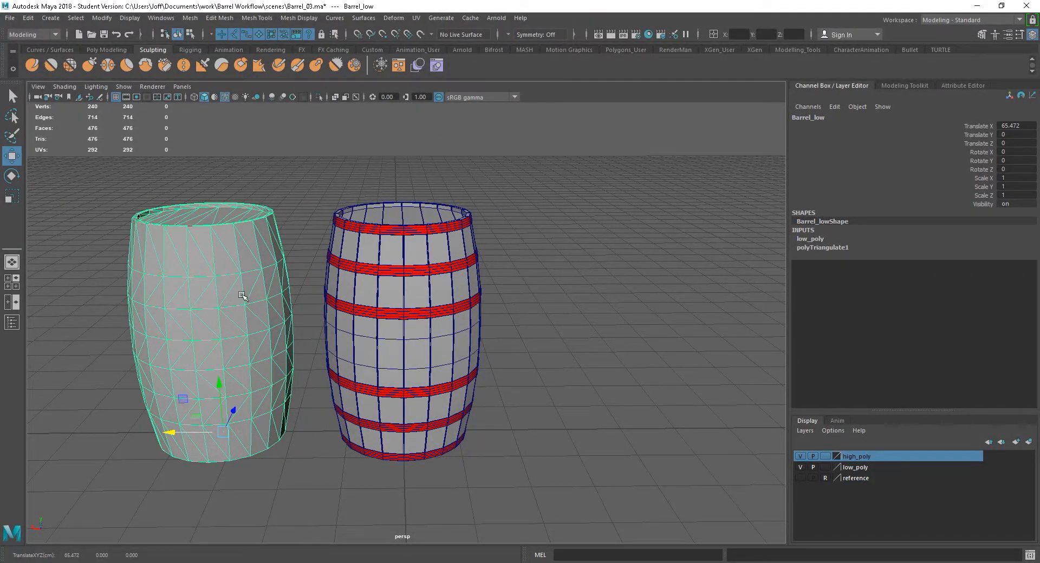
# Undo both moves of the low-poly barrel and deselect it.
pyautogui.hotkey('ctrl', 'z')
pyautogui.hotkey('ctrl', 'z')
pyautogui.keyDown('alt'); pyautogui.moveTo(550, 378); pyautogui.dragTo(584, 388); pyautogui.keyUp('alt')
pyautogui.keyDown('alt'); pyautogui.moveTo(516, 308); pyautogui.dragTo(568, 336, button='right'); pyautogui.keyUp('alt')
pyautogui.keyDown('alt'); pyautogui.moveTo(557, 333); pyautogui.dragTo(546, 322, button='middle'); pyautogui.keyUp('alt')
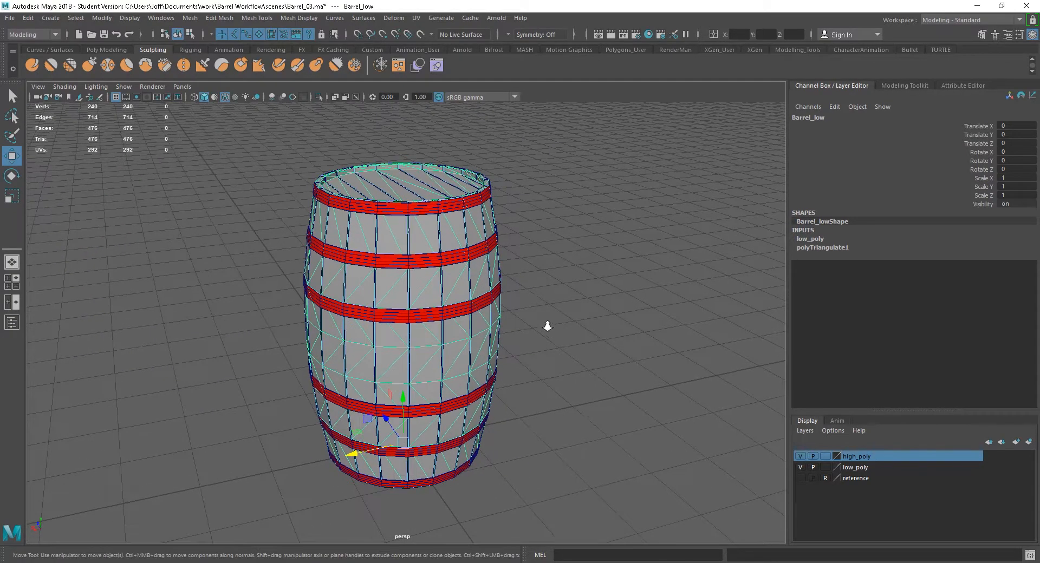
pyautogui.keyDown('alt'); pyautogui.moveTo(545, 323); pyautogui.dragTo(578, 345, button='right'); pyautogui.keyUp('alt')
pyautogui.click(578, 344)
pyautogui.keyDown('alt'); pyautogui.moveTo(584, 356); pyautogui.dragTo(582, 351); pyautogui.keyUp('alt')
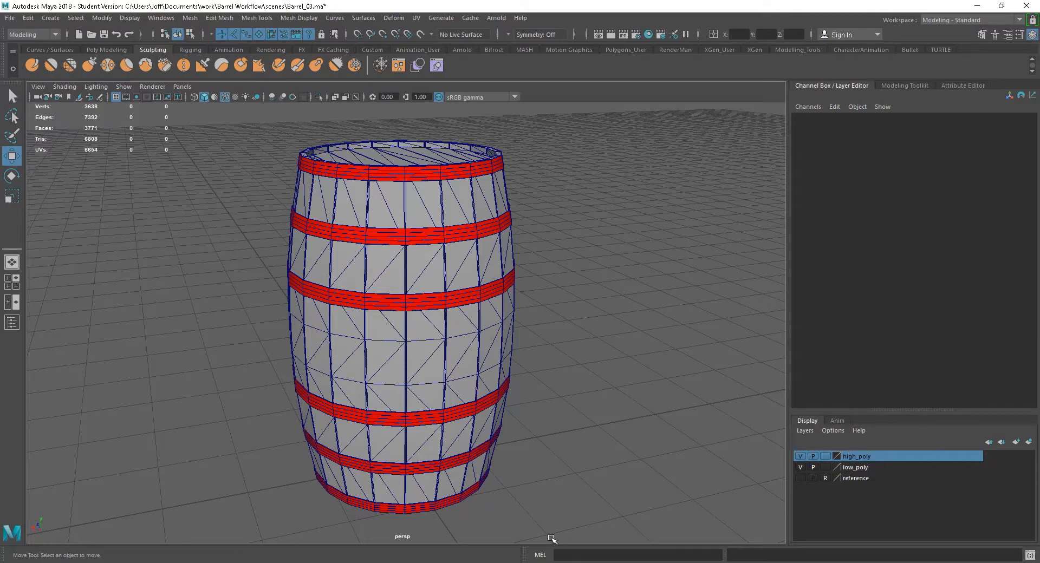
# Switch to Substance Painter and start a new project, keeping the Unreal Engine 4 (allegorithmic) template.
pyautogui.click(553, 562)
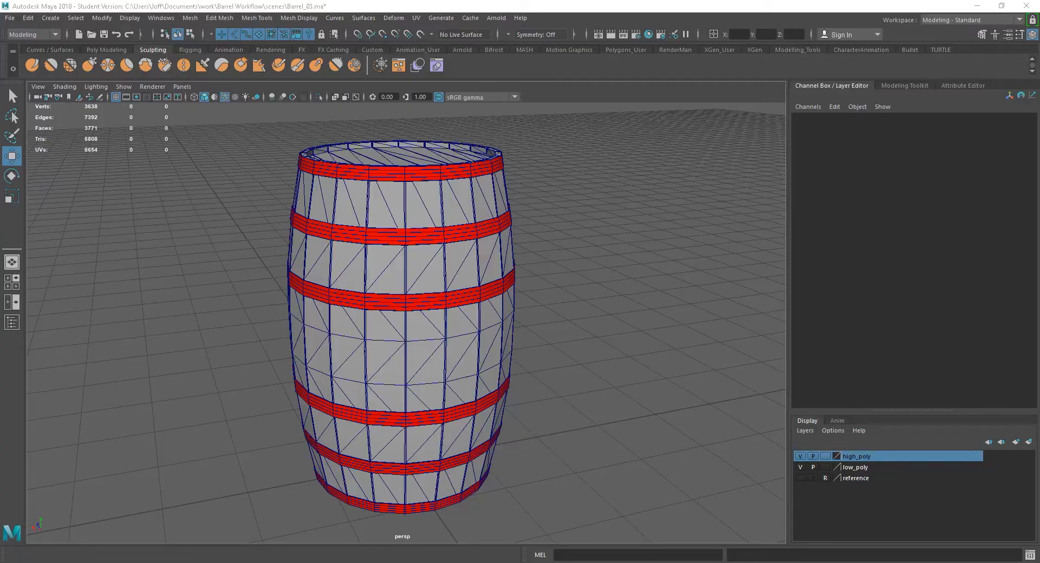
pyautogui.click(546, 562)
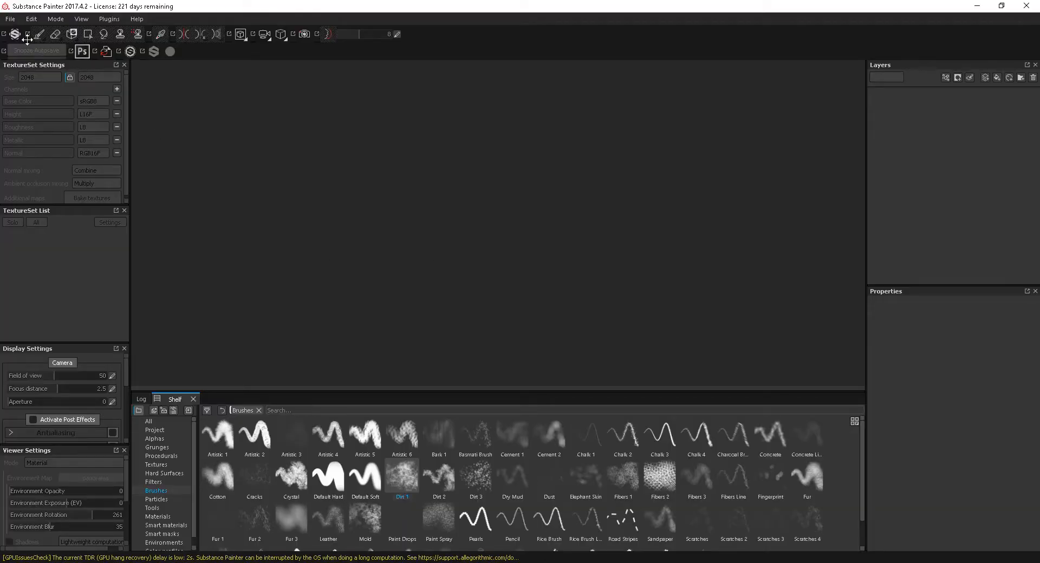
pyautogui.click(15, 21)
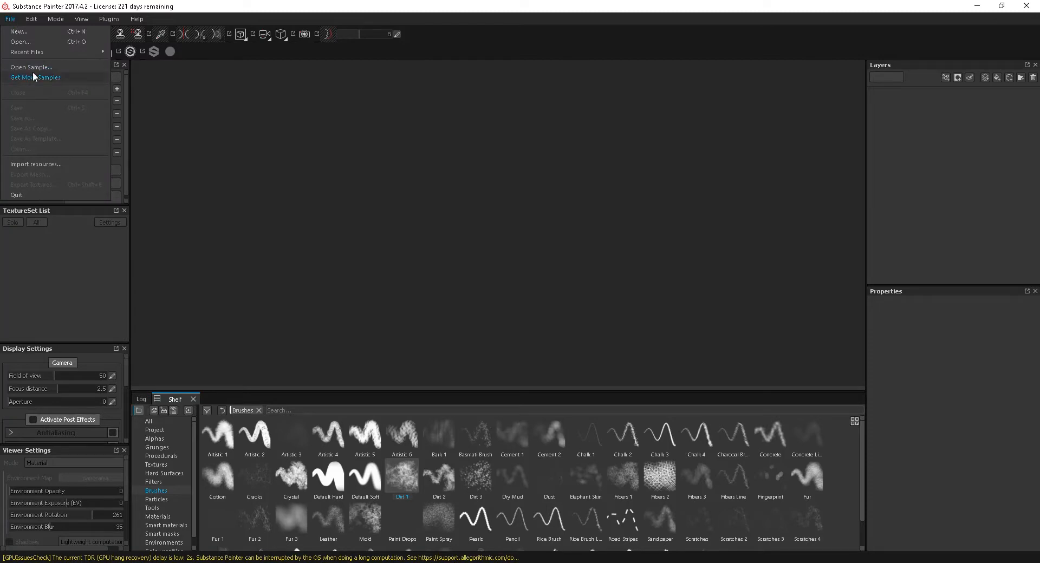
pyautogui.click(19, 32)
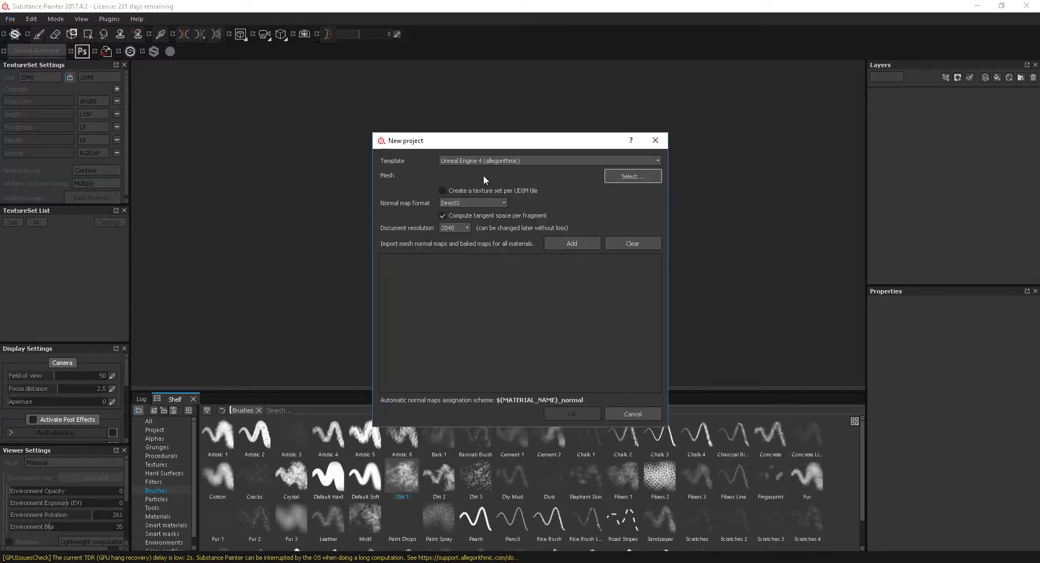
pyautogui.click(539, 160)
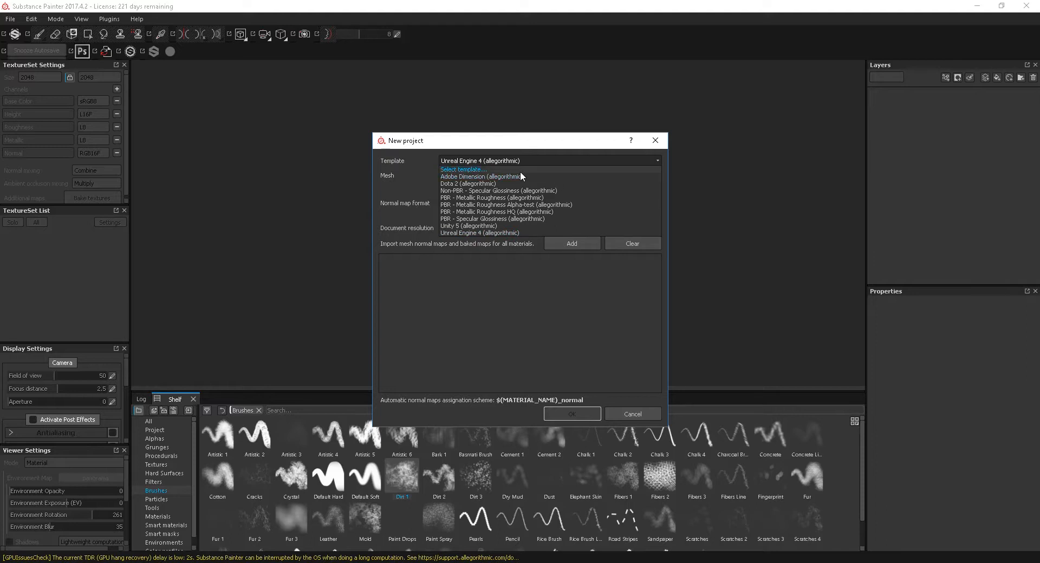
pyautogui.click(534, 140)
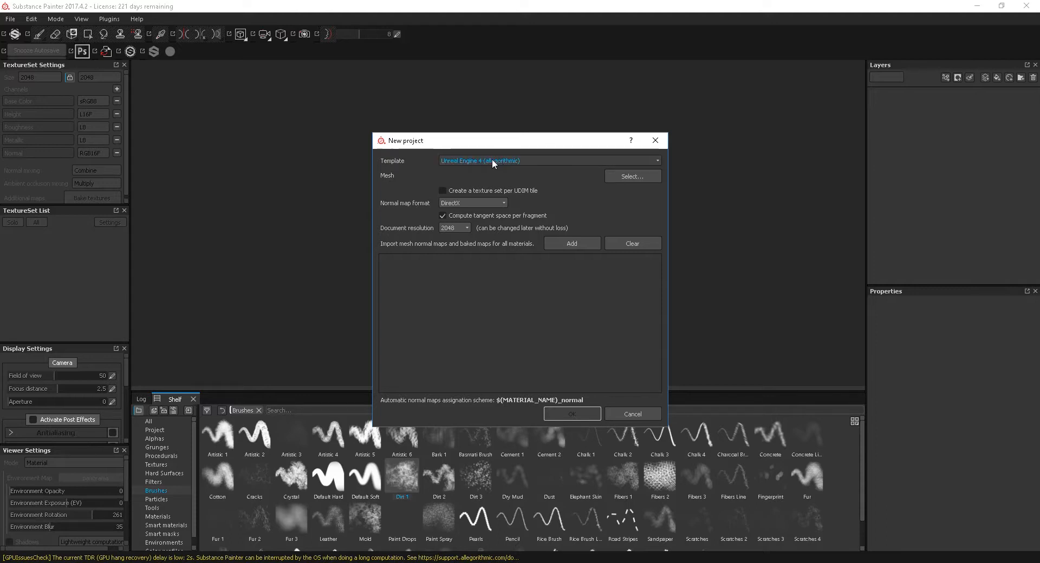
# Choose Barrel_low from the exports folder as the mesh and create the project.
pyautogui.click(633, 177)
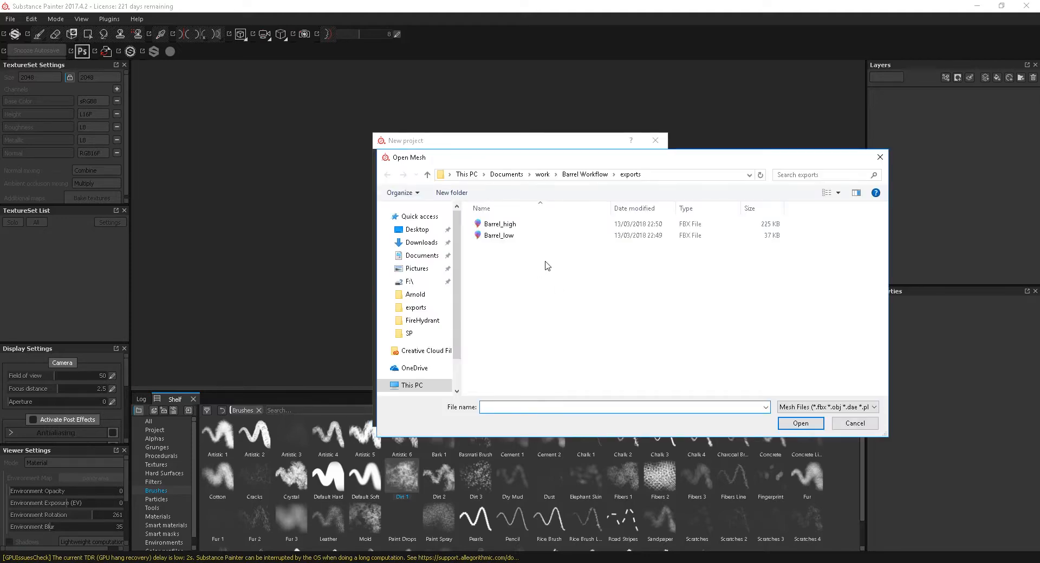
pyautogui.click(498, 237)
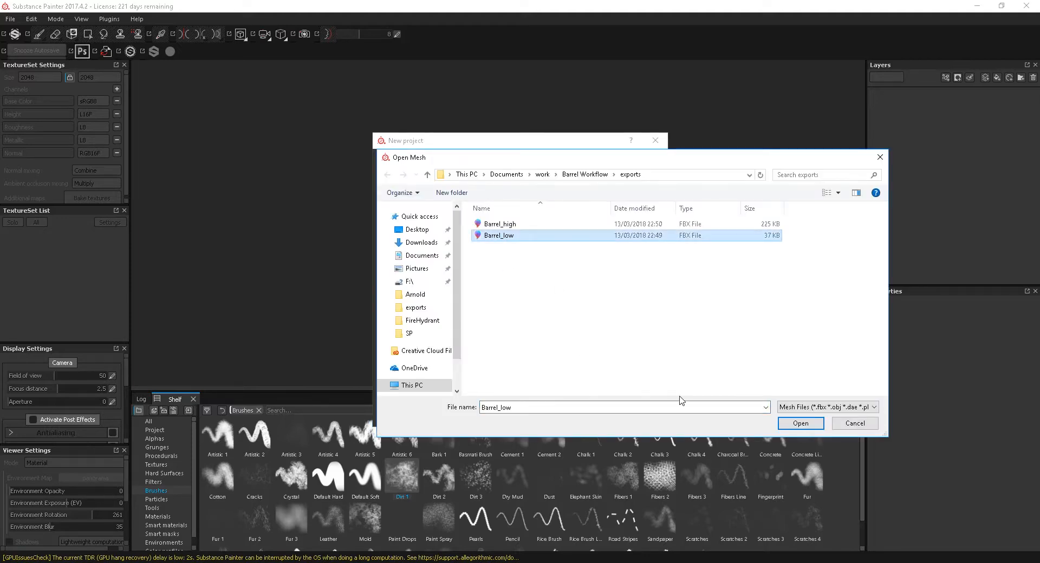
pyautogui.click(781, 424)
pyautogui.moveTo(542, 142); pyautogui.dragTo(523, 101)
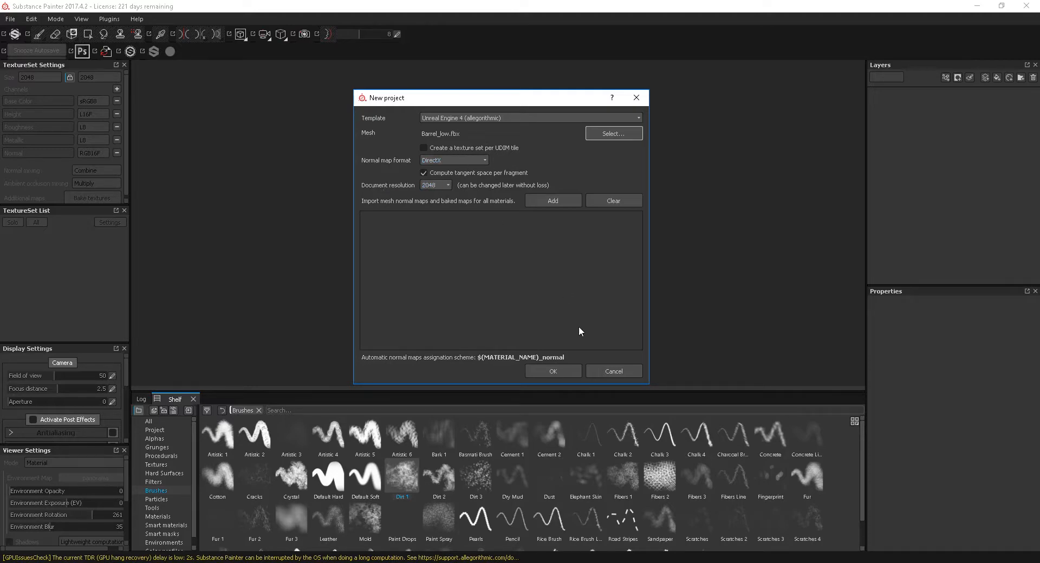
pyautogui.click(565, 368)
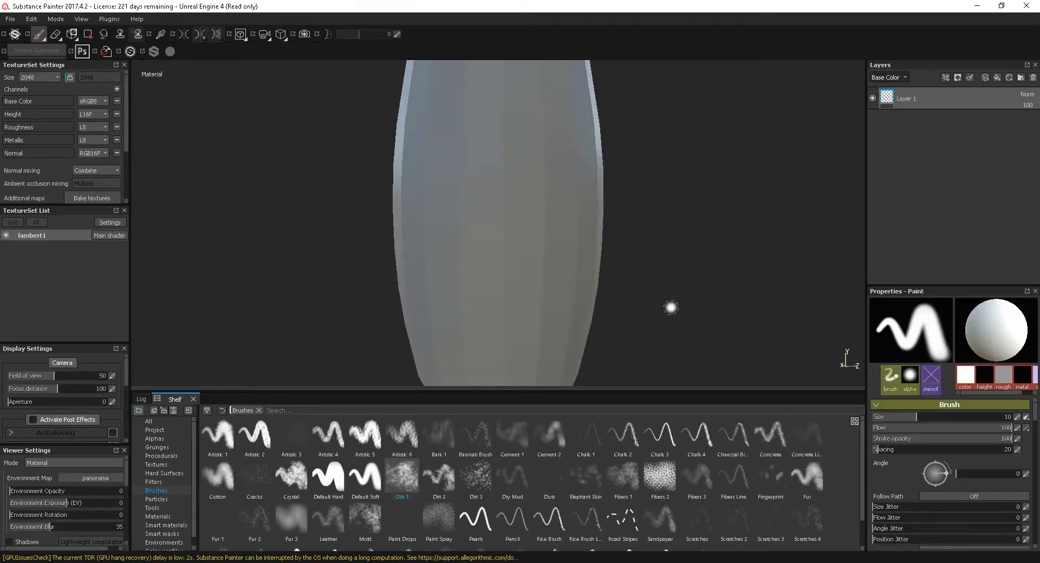
# Open the texture baking settings for the barrel and exclude the ID map from the bake.
pyautogui.keyDown('alt'); pyautogui.moveTo(539, 213); pyautogui.dragTo(498, 243); pyautogui.keyUp('alt')
pyautogui.keyDown('alt'); pyautogui.moveTo(499, 241); pyautogui.dragTo(492, 239, button='middle'); pyautogui.keyUp('alt')
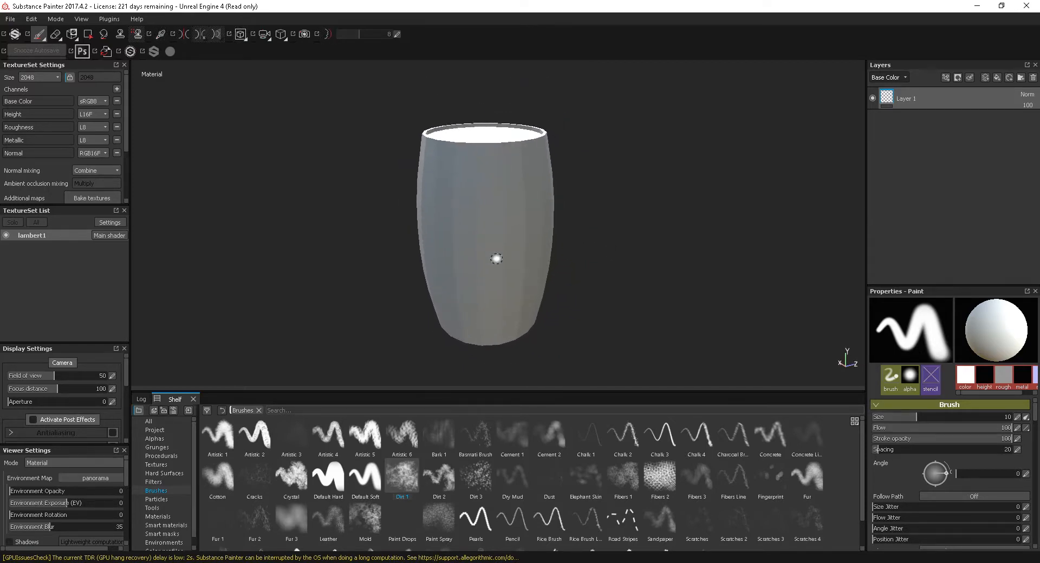
pyautogui.moveTo(80, 205); pyautogui.dragTo(78, 259)
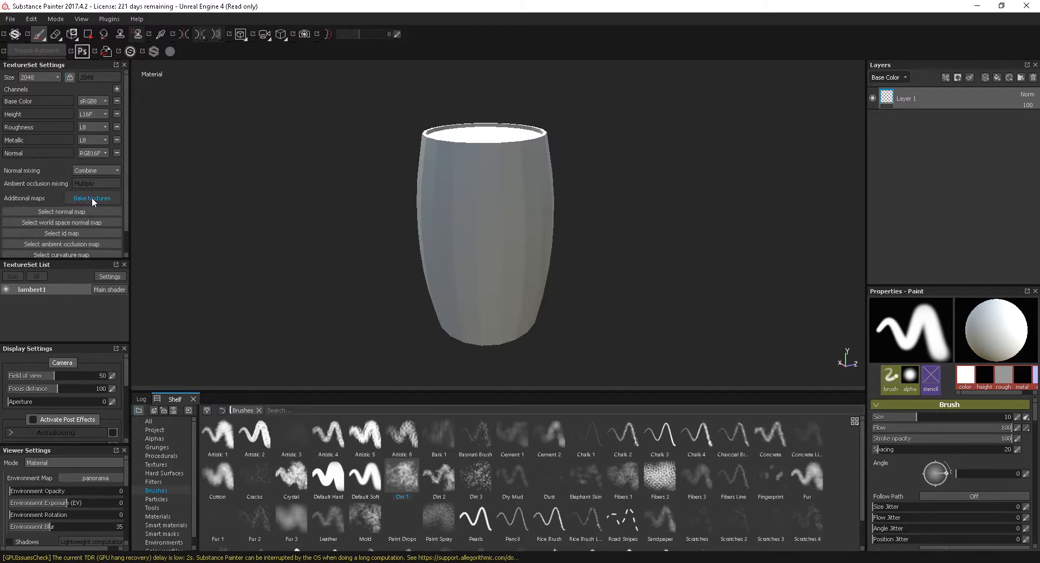
pyautogui.click(93, 198)
pyautogui.click(364, 179)
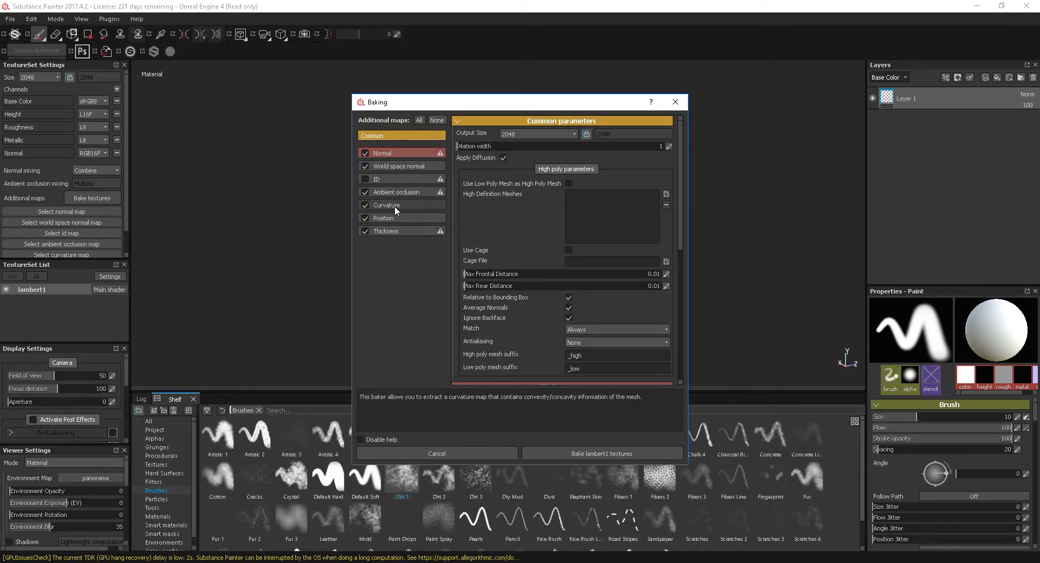
# Check the curvature baker parameters, then add Barrel_high as the high definition mesh in the common parameters.
pyautogui.click(394, 206)
pyautogui.moveTo(564, 145); pyautogui.dragTo(674, 158)
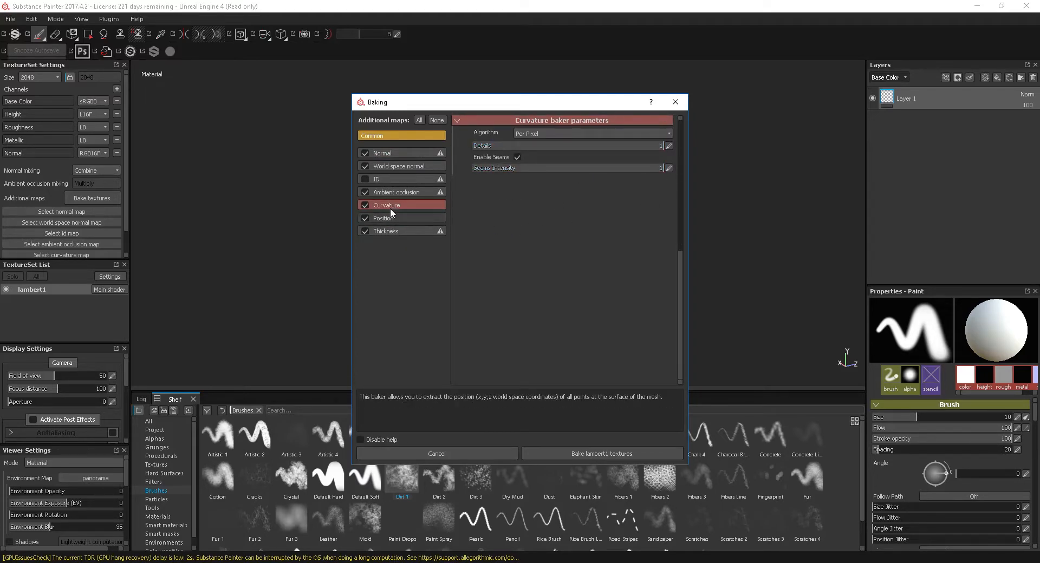
pyautogui.click(386, 136)
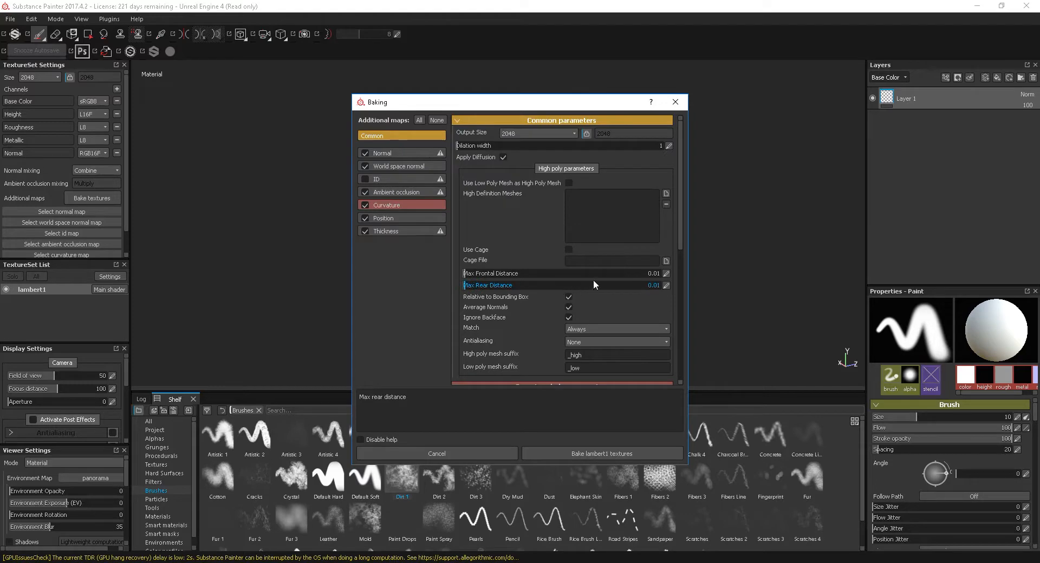
pyautogui.click(666, 193)
pyautogui.click(475, 186)
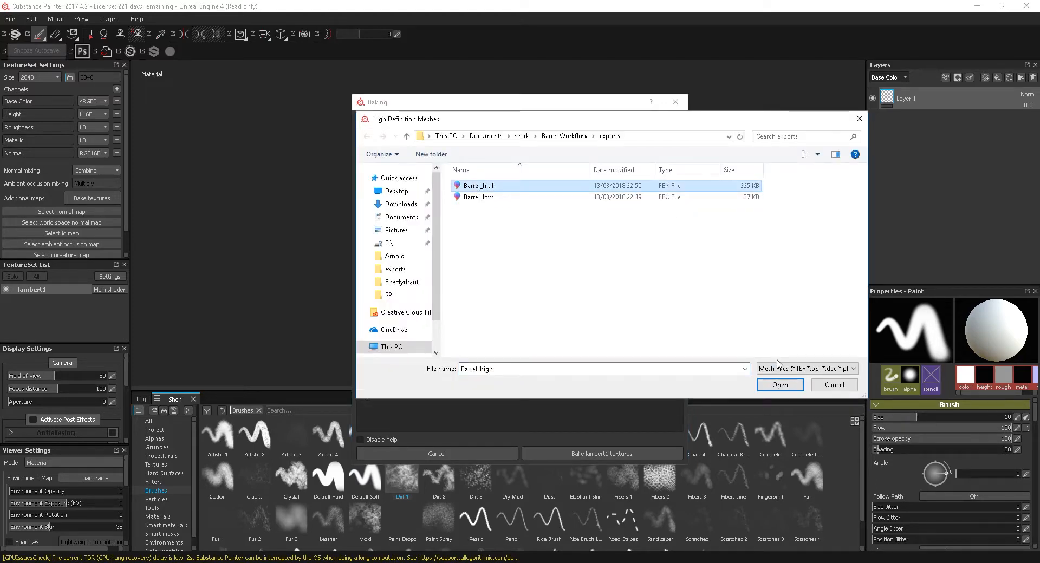
pyautogui.click(780, 384)
# Set the bake antialiasing to Subsampling 4x4 and bake the lambert1 textures.
pyautogui.moveTo(681, 196); pyautogui.dragTo(689, 242)
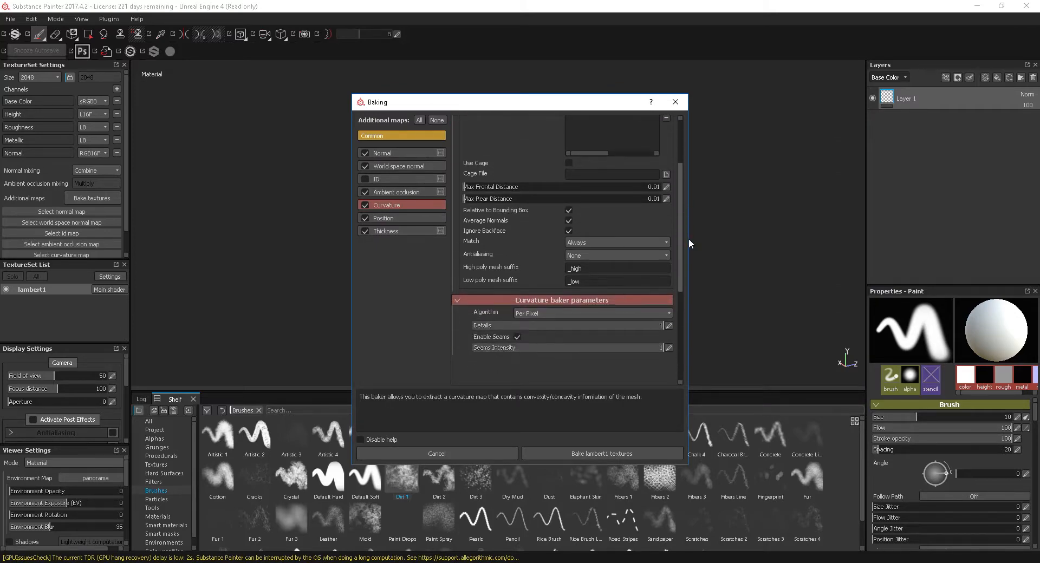
pyautogui.click(595, 253)
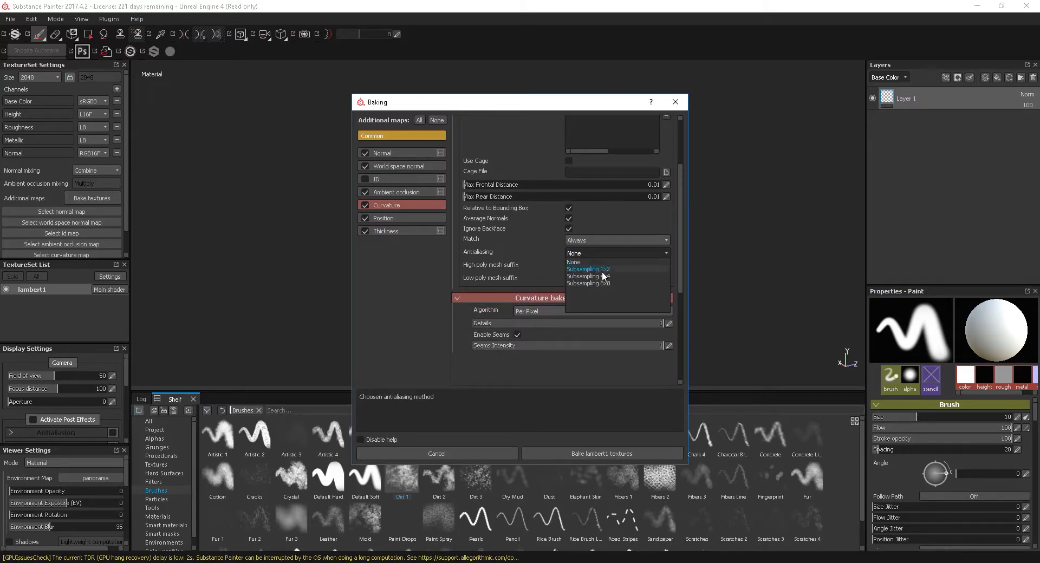
pyautogui.click(602, 277)
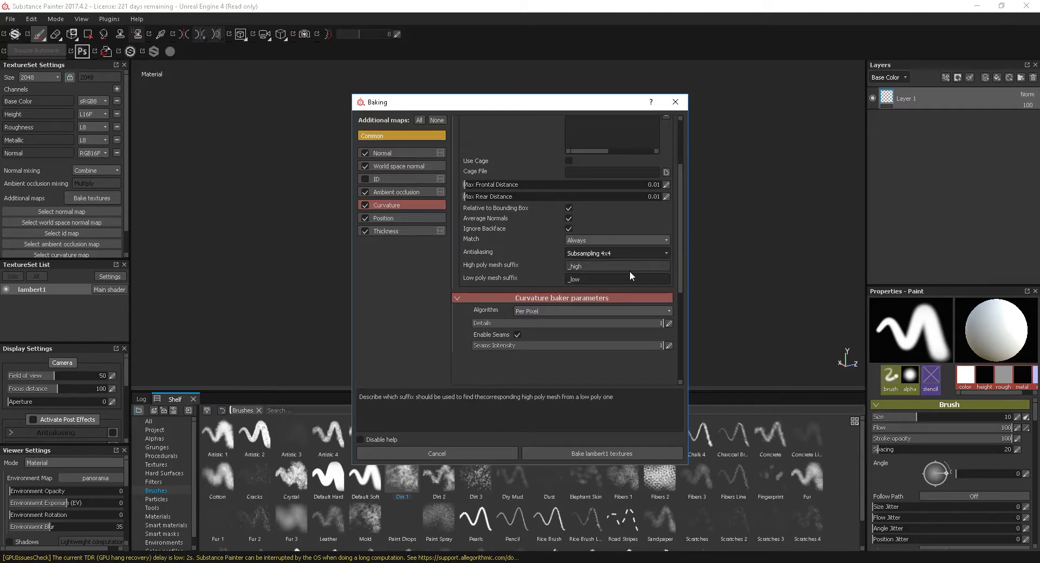
pyautogui.moveTo(680, 270); pyautogui.dragTo(687, 206)
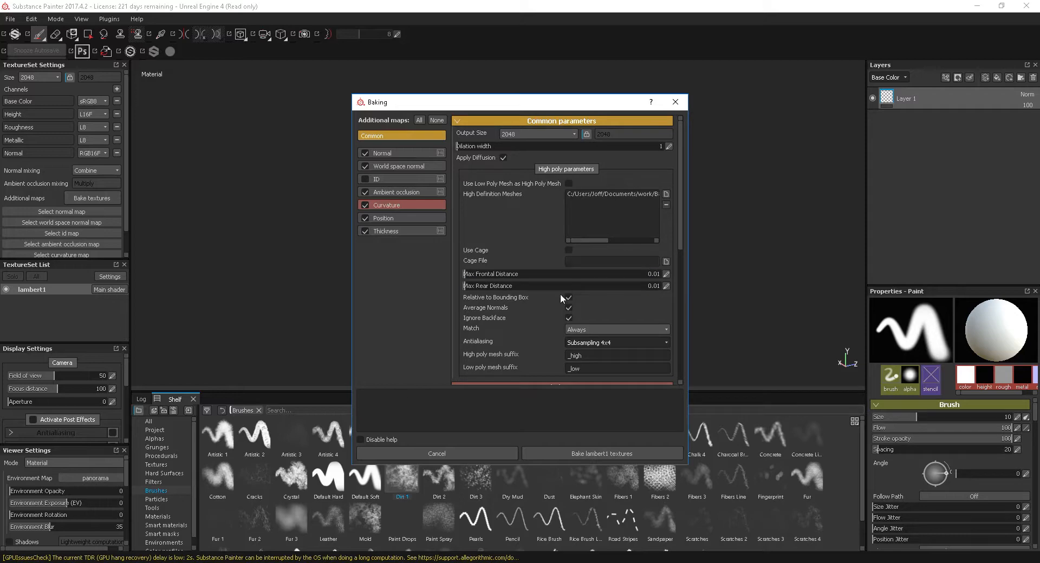
pyautogui.click(603, 454)
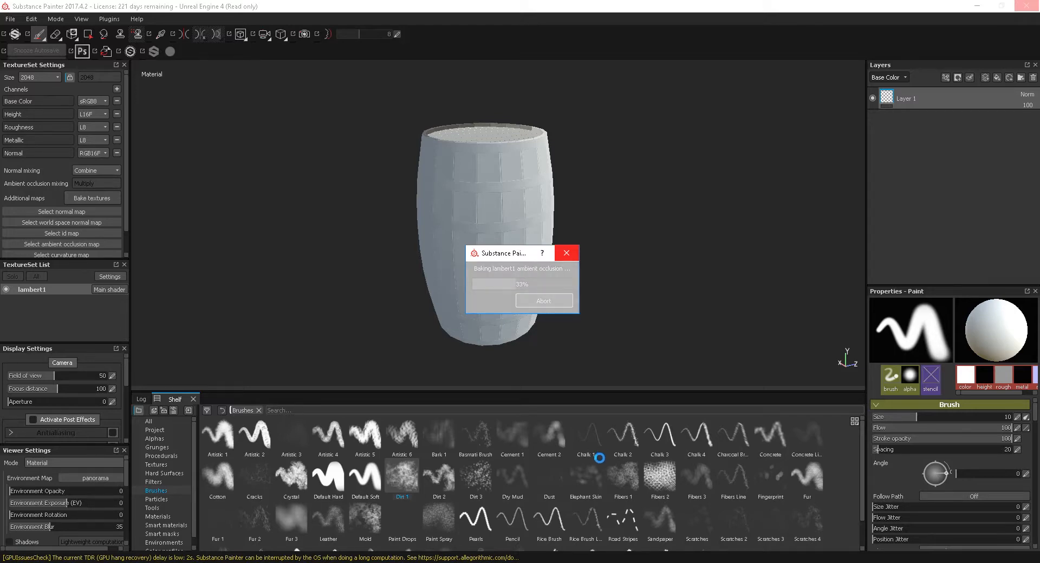
# Inspect the baked result on the barrel and preview the project's normal and world space normal maps.
pyautogui.keyDown('alt'); pyautogui.moveTo(680, 308); pyautogui.dragTo(577, 200); pyautogui.keyUp('alt')
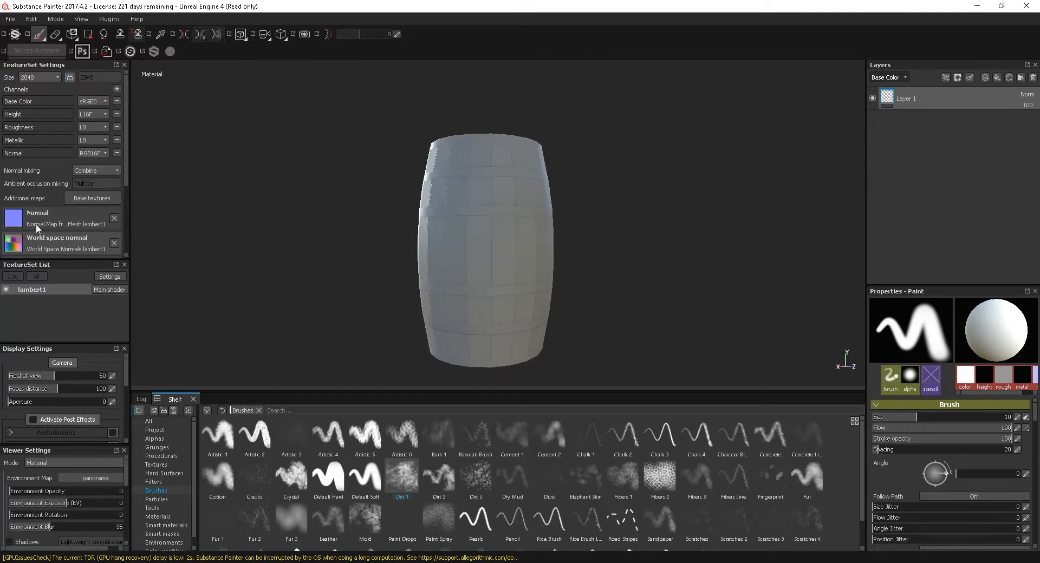
pyautogui.click(14, 217)
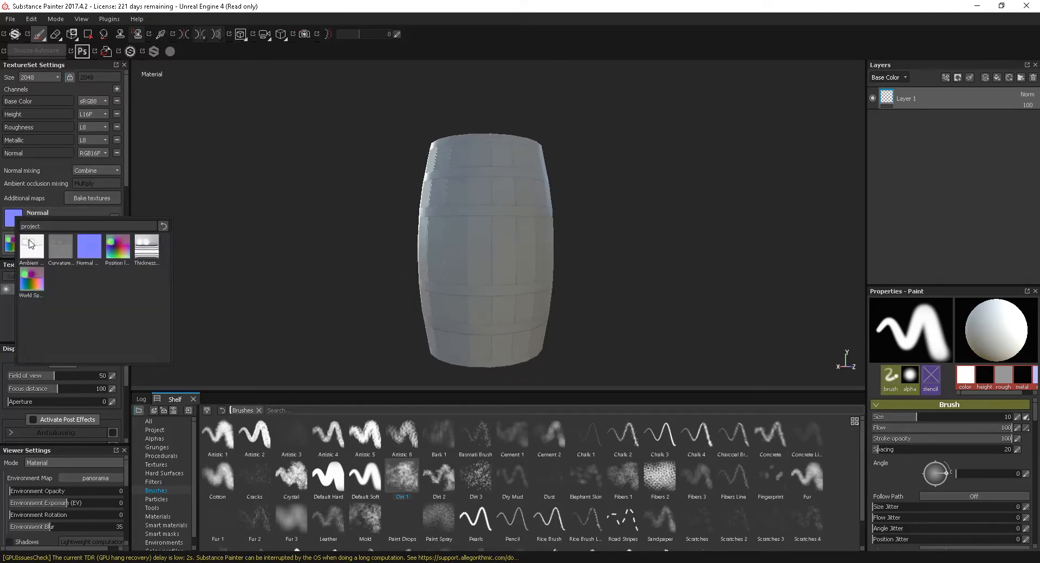
pyautogui.moveTo(37, 249)
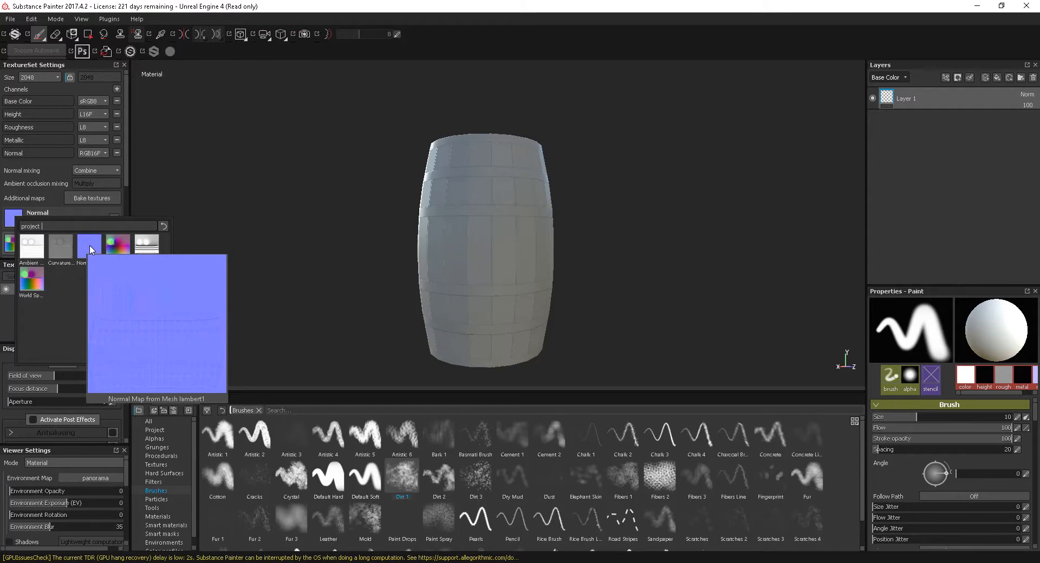
pyautogui.moveTo(125, 246)
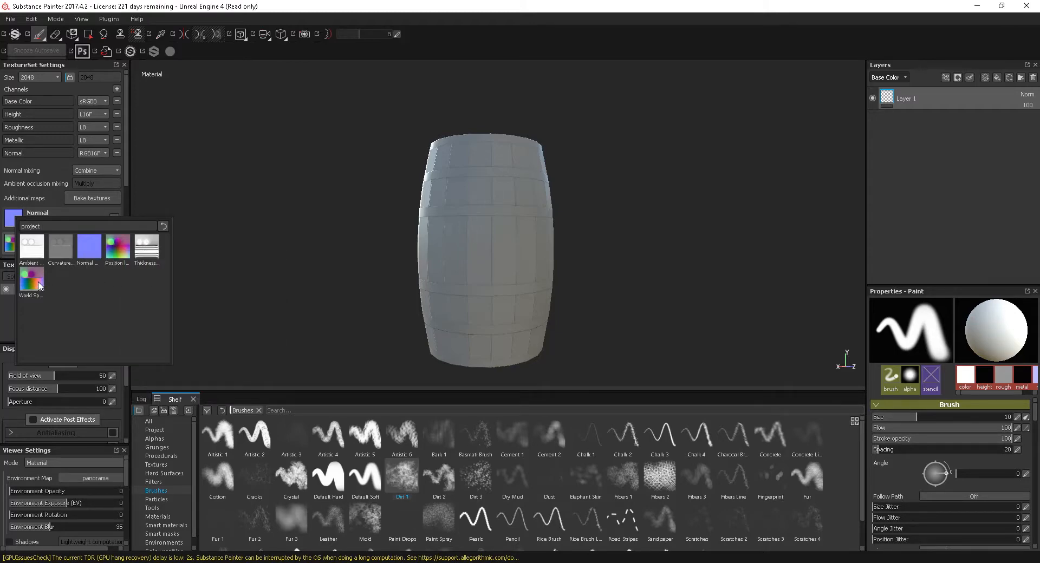
pyautogui.moveTo(36, 283)
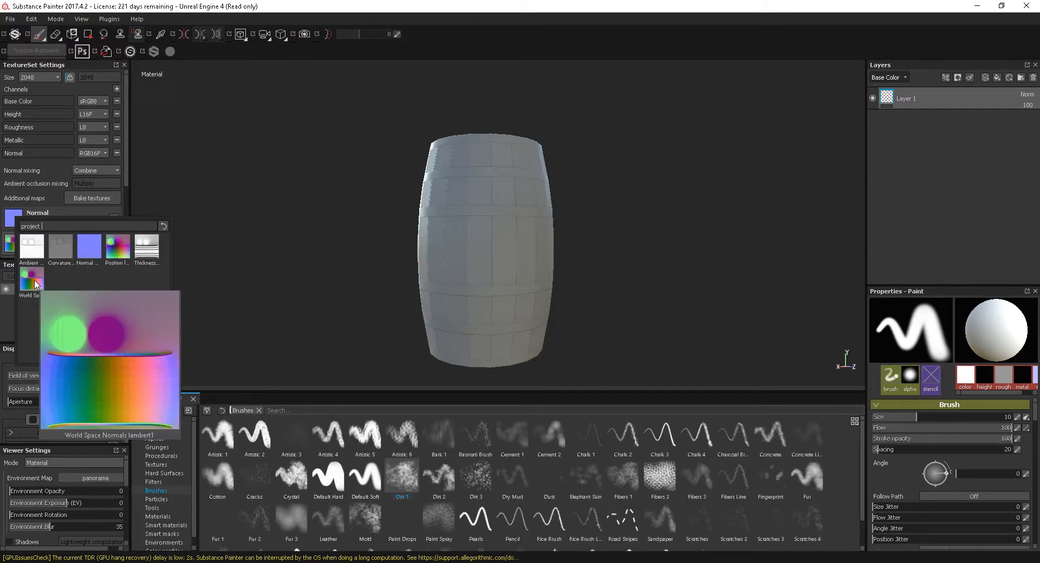
pyautogui.click(545, 272)
pyautogui.keyDown('alt'); pyautogui.moveTo(638, 256); pyautogui.dragTo(545, 250); pyautogui.keyUp('alt')
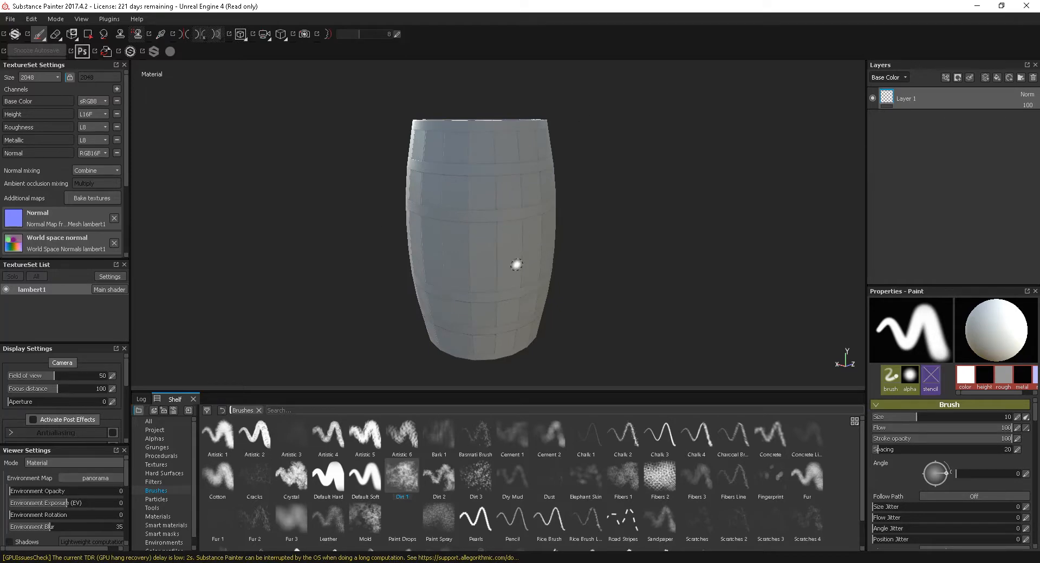
# Reopen the texture baking settings and select only the ID map, excluding all other additional maps.
pyautogui.click(96, 198)
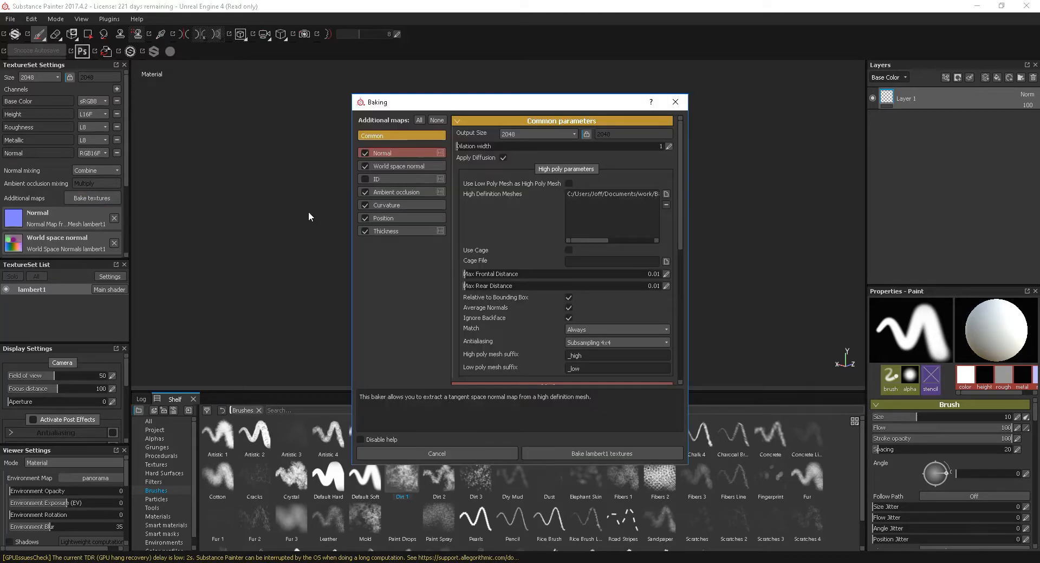
pyautogui.click(365, 219)
pyautogui.click(365, 205)
pyautogui.click(365, 192)
pyautogui.click(365, 167)
pyautogui.click(366, 154)
pyautogui.click(365, 179)
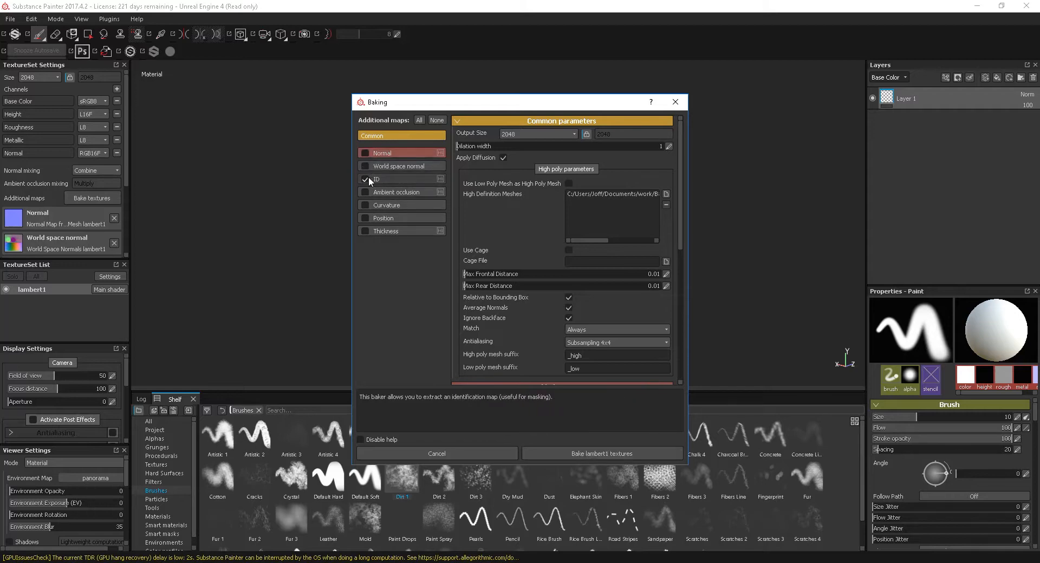
# Set the ID baker's color source to Material Color.
pyautogui.click(398, 179)
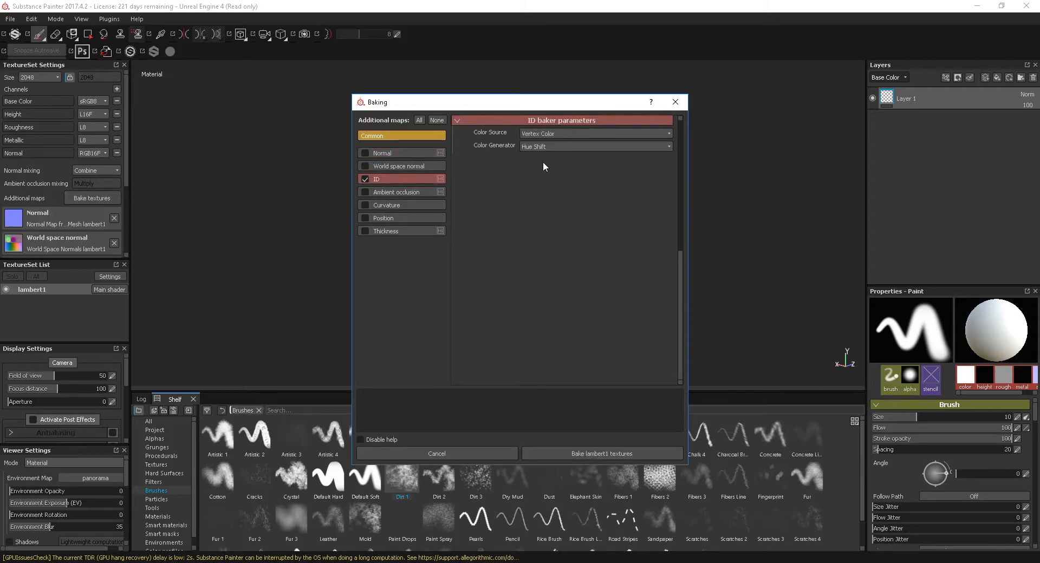
pyautogui.click(553, 133)
pyautogui.click(542, 150)
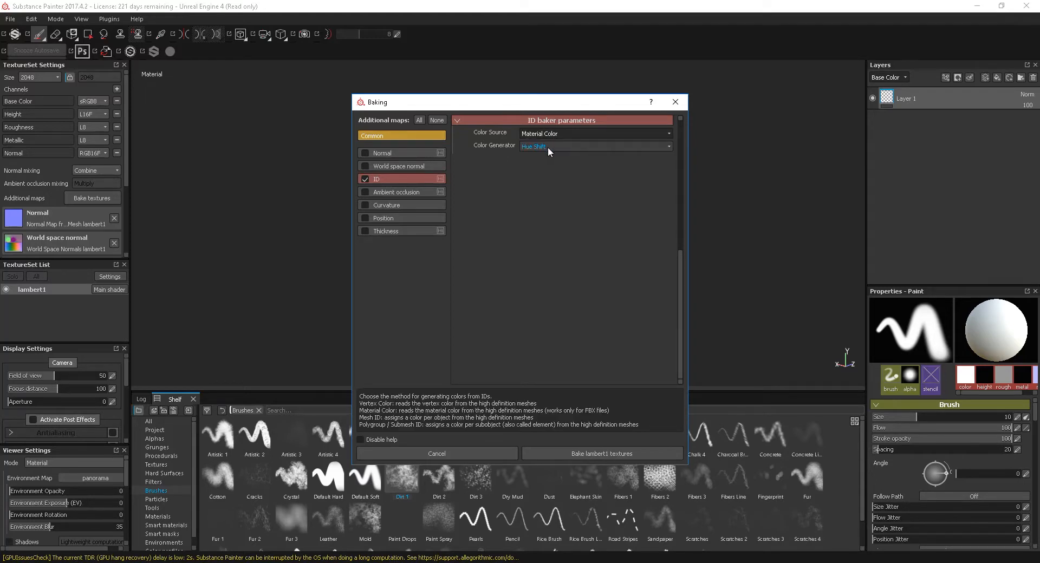
# Set the common bake antialiasing to None, bake the lambert1 ID map and dismiss the completion message.
pyautogui.click(396, 137)
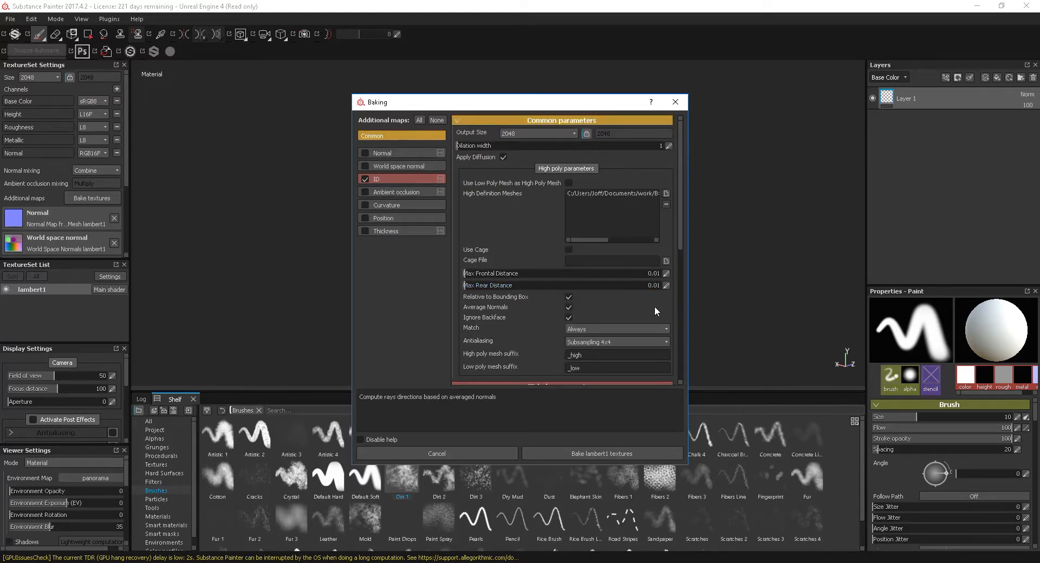
pyautogui.scroll(-2, 681, 242)
pyautogui.scroll(-2, 681, 243)
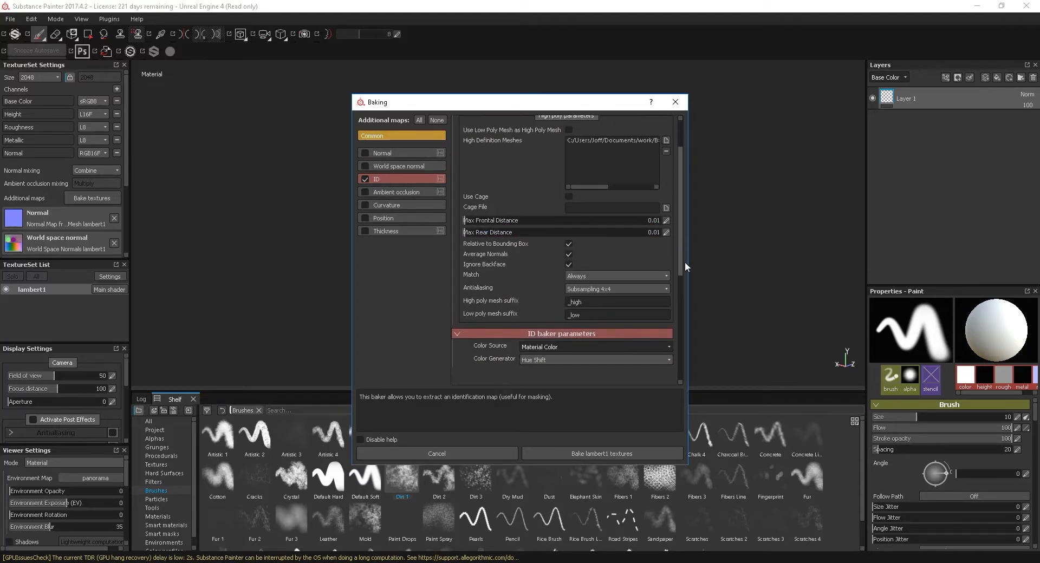
pyautogui.click(591, 291)
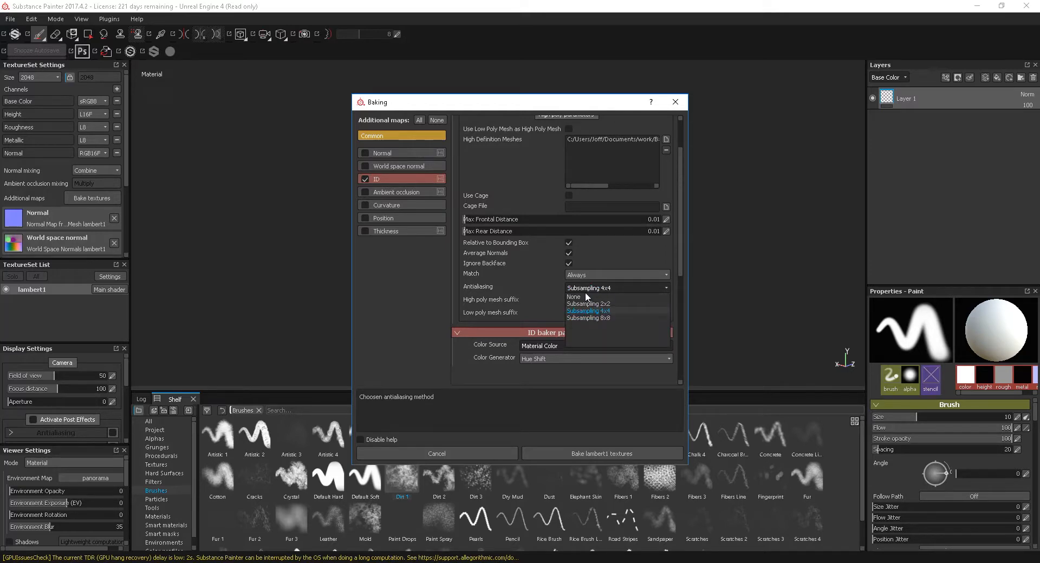
pyautogui.click(573, 297)
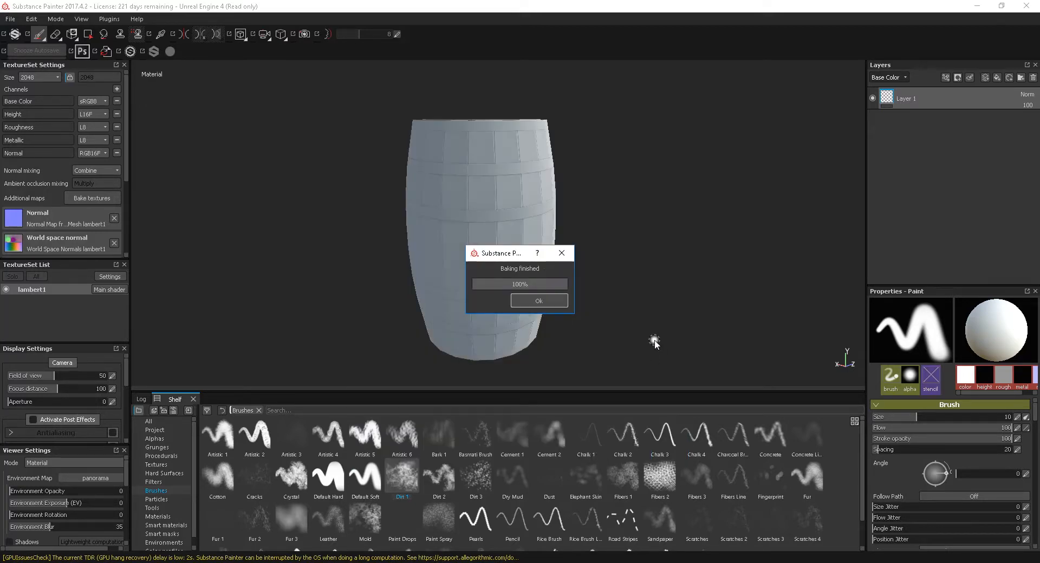
pyautogui.press('Return')
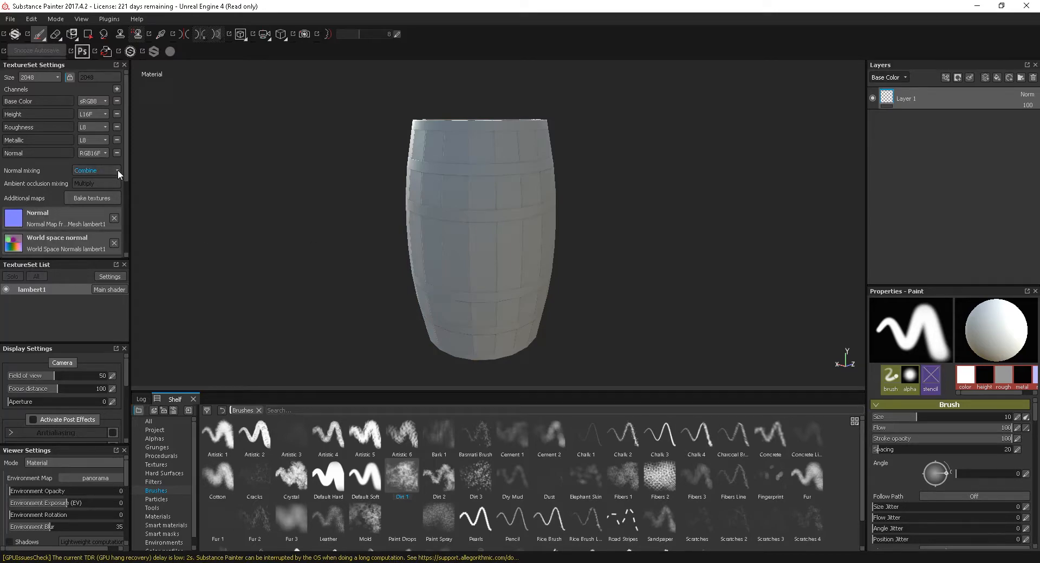
# Examine the baked ID color map among the barrel's additional maps and check the model.
pyautogui.scroll(-3, 123, 184)
pyautogui.scroll(-1, 70, 201)
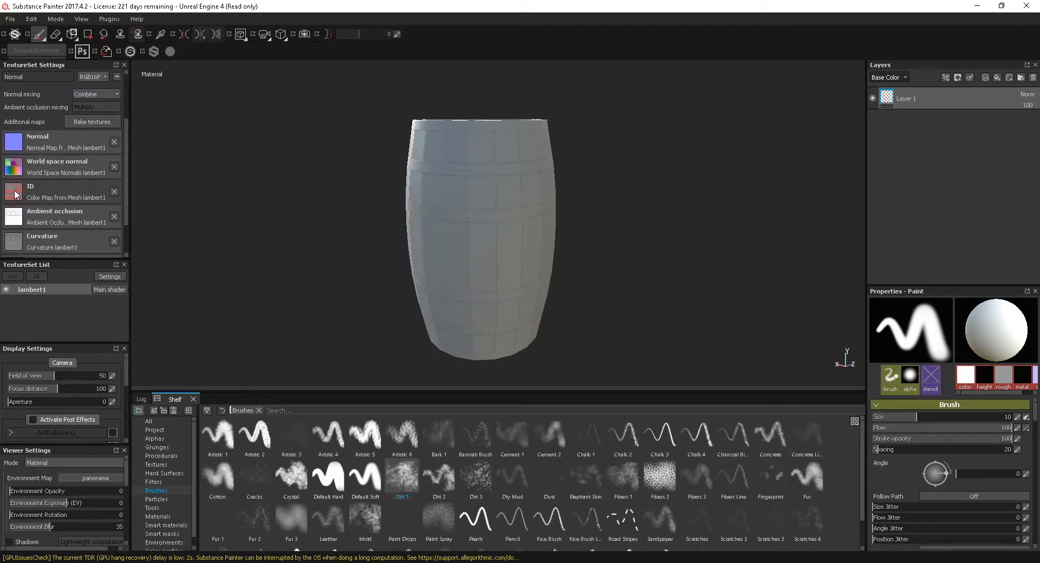
pyautogui.click(14, 192)
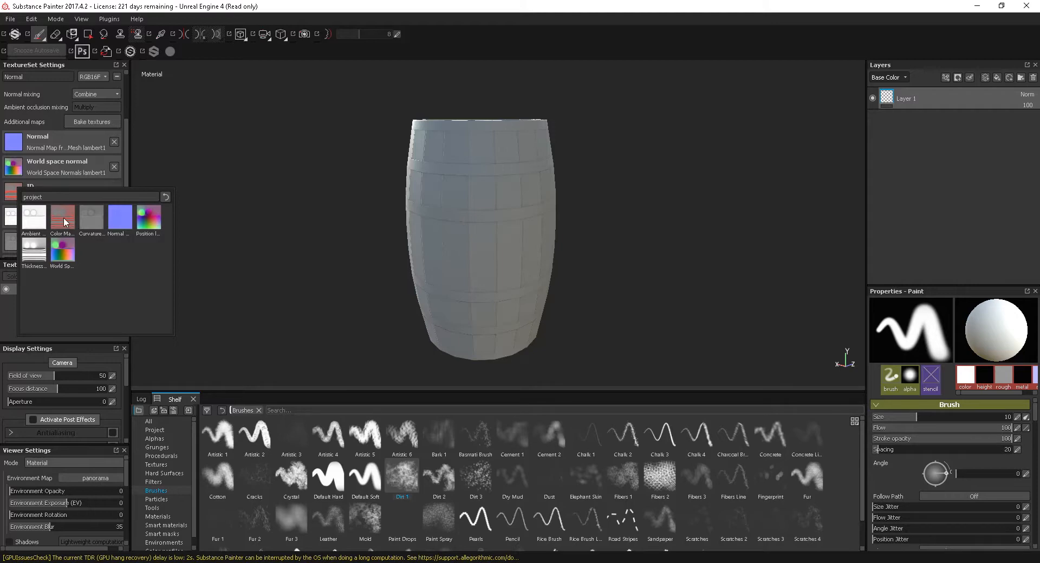
pyautogui.moveTo(65, 221)
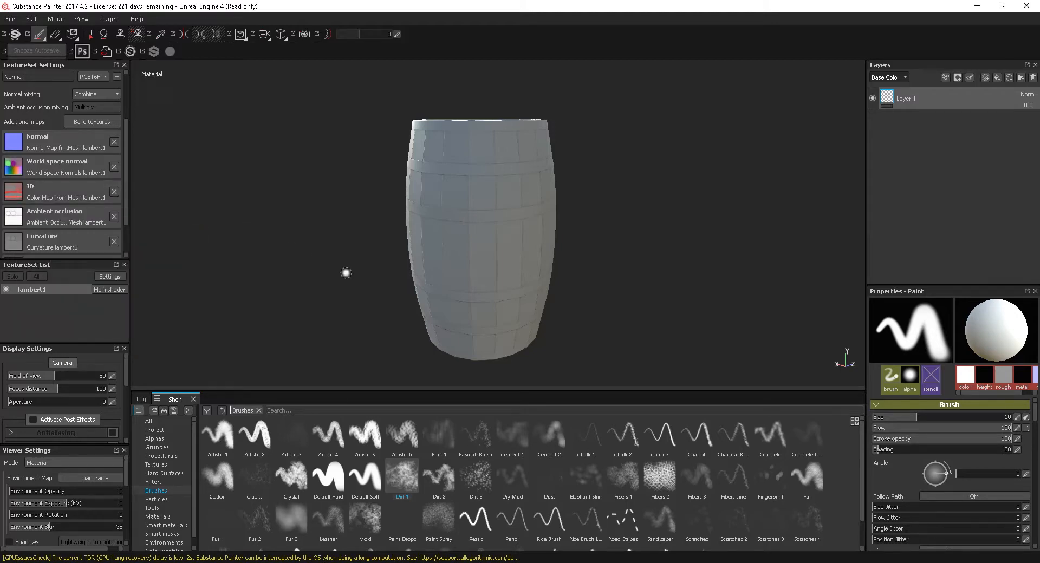
pyautogui.moveTo(654, 293)
pyautogui.keyDown('alt'); pyautogui.mouseDown()
pyautogui.moveTo(615, 297)
pyautogui.moveTo(623, 267)
pyautogui.moveTo(606, 259)
pyautogui.moveTo(648, 255)
pyautogui.mouseUp(); pyautogui.keyUp('alt')
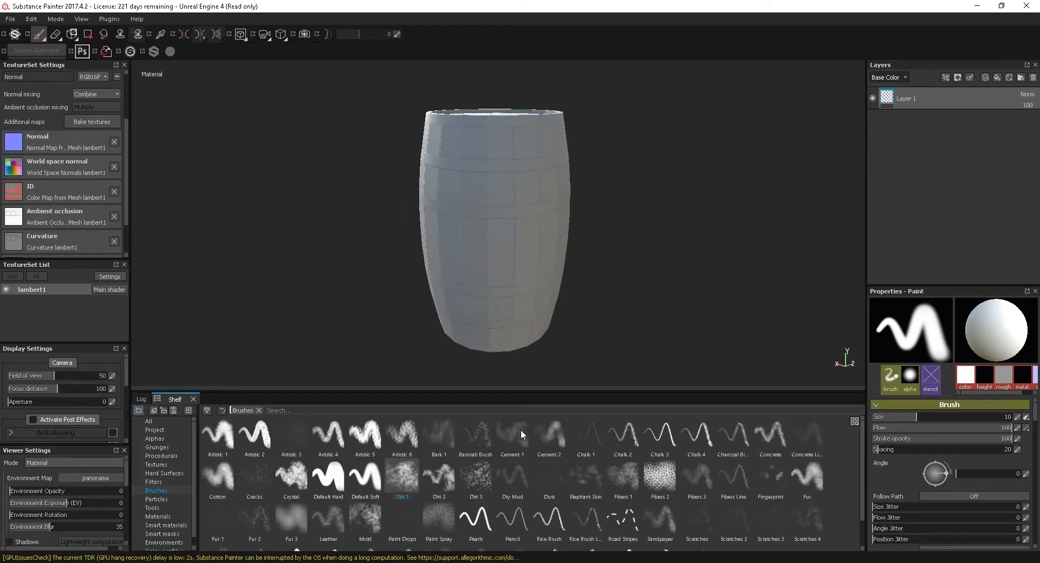
# Add the Wood Rough material as a fill layer beneath Layer 1, and delete the empty Layer 1.
pyautogui.scroll(-1, 190, 482)
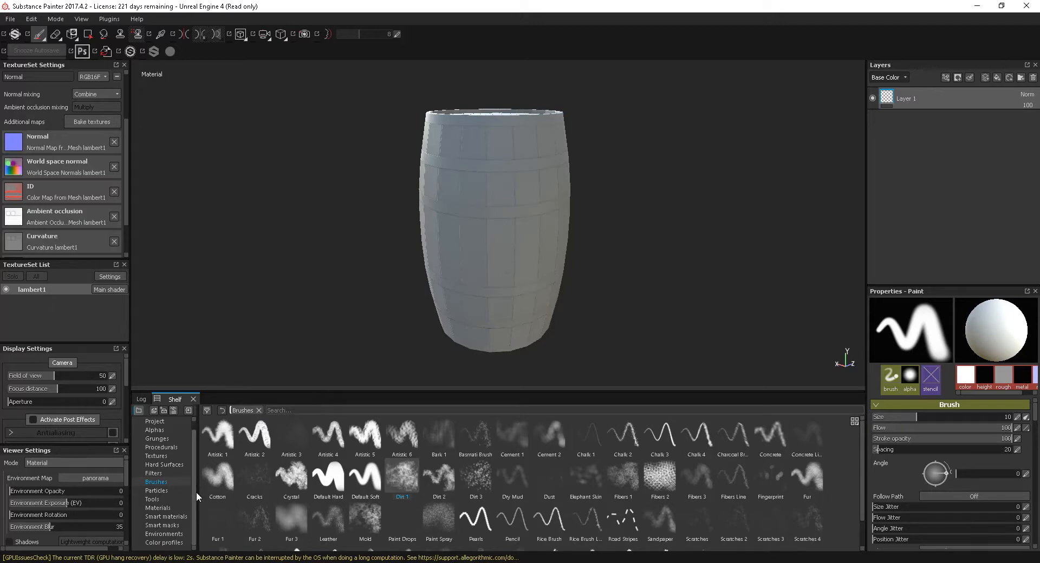
pyautogui.click(152, 508)
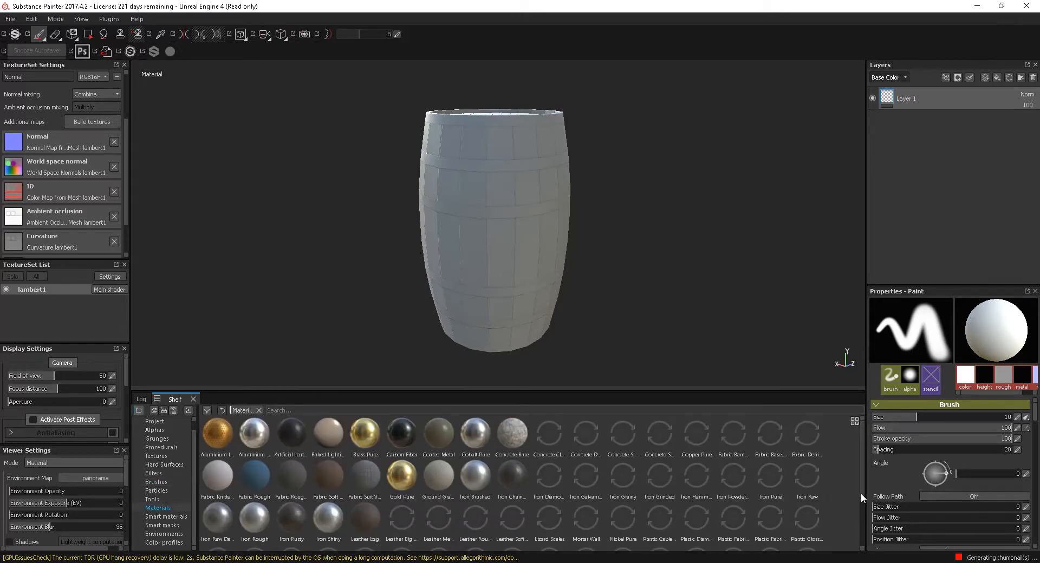
pyautogui.scroll(-1, 863, 499)
pyautogui.moveTo(863, 499); pyautogui.dragTo(864, 535)
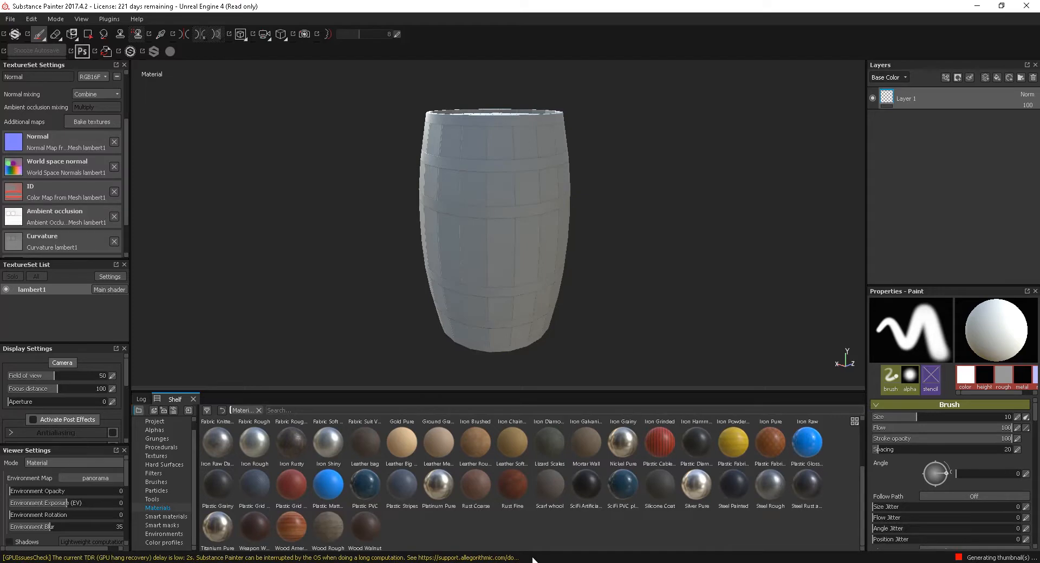
pyautogui.click(327, 525)
pyautogui.moveTo(333, 525); pyautogui.dragTo(943, 200)
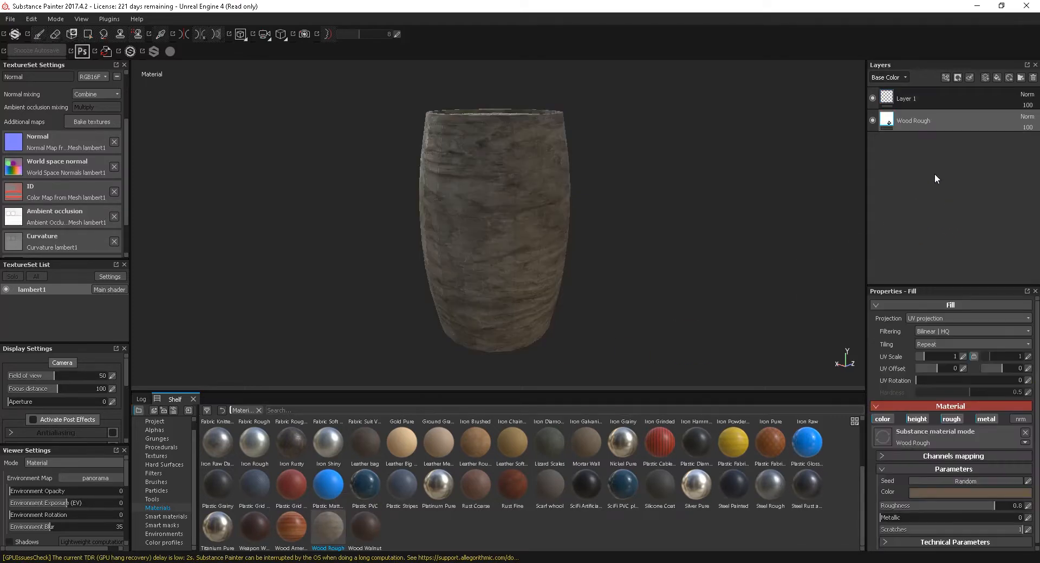
pyautogui.click(927, 98)
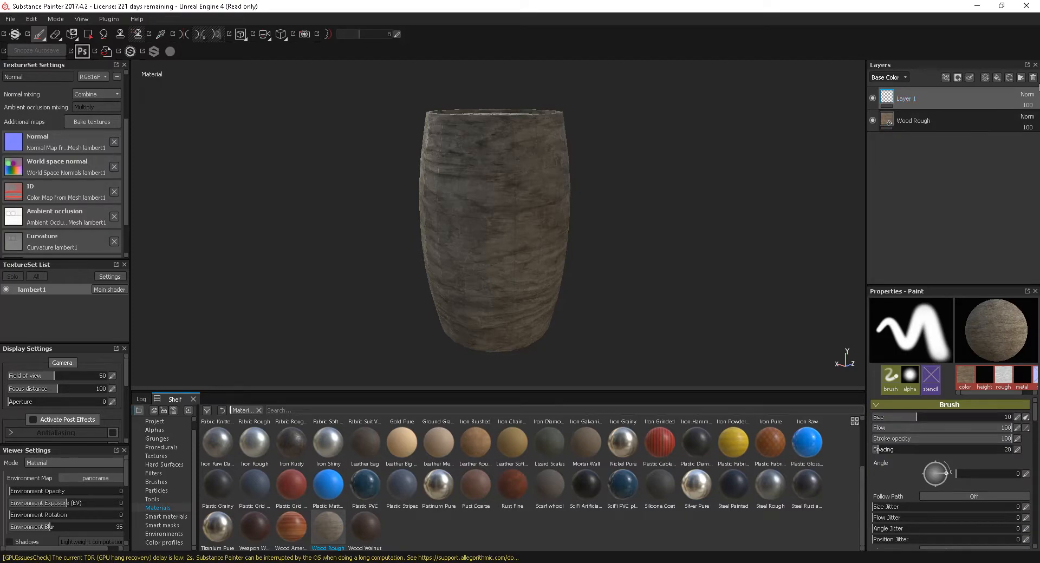
pyautogui.click(1033, 78)
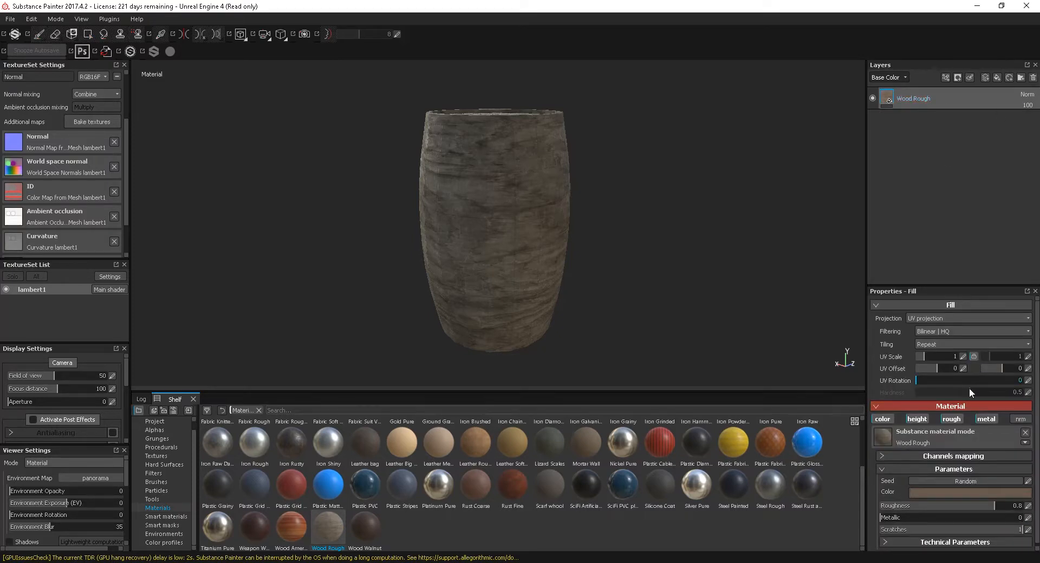
# Disable the Wood Rough layer's color, rough and metal channels and enable its nrm channel.
pyautogui.click(882, 420)
pyautogui.click(952, 419)
pyautogui.click(986, 419)
pyautogui.click(1020, 419)
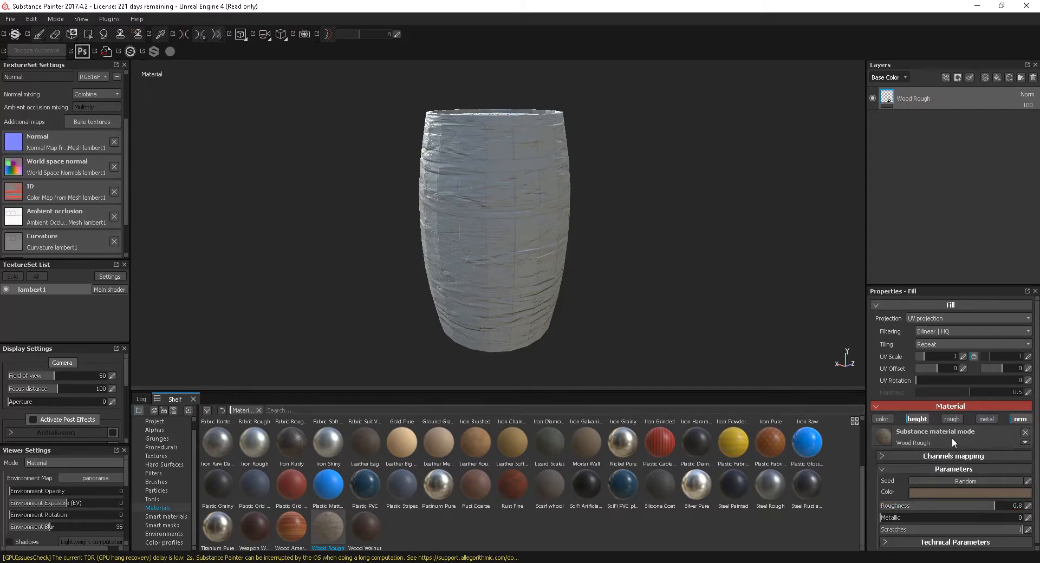
# Switch the Wood Rough fill to Tri-planar projection with a UV rotation of 90, and check the grain on the barrel.
pyautogui.click(941, 316)
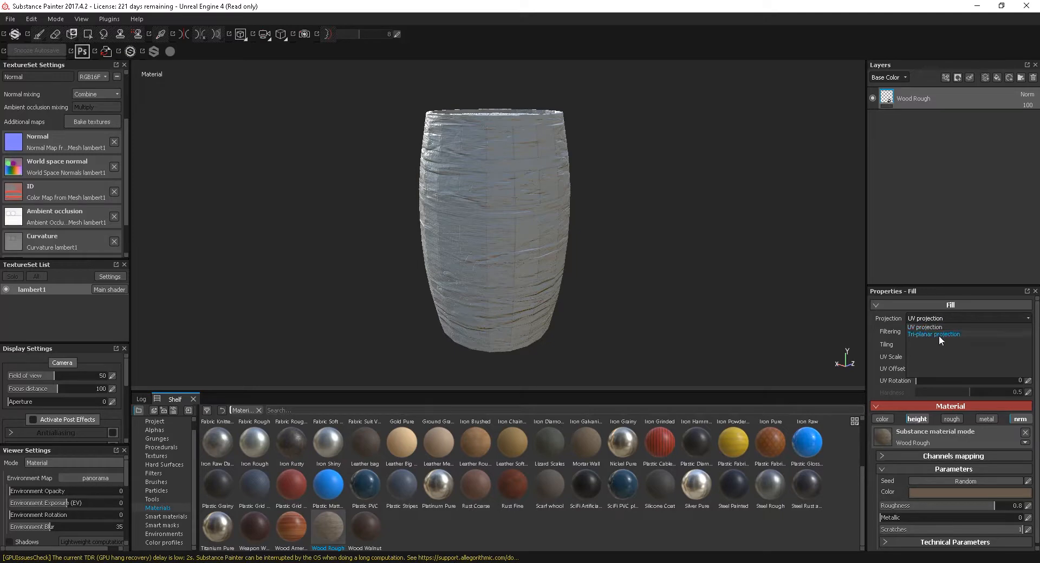
pyautogui.click(938, 336)
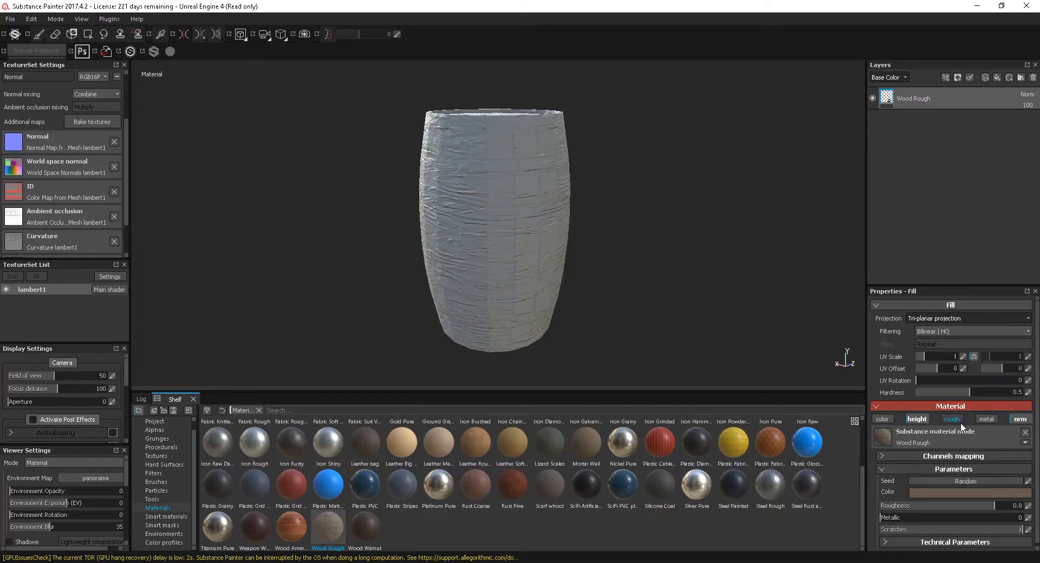
pyautogui.click(1018, 381)
pyautogui.write('90')
pyautogui.press('Return')
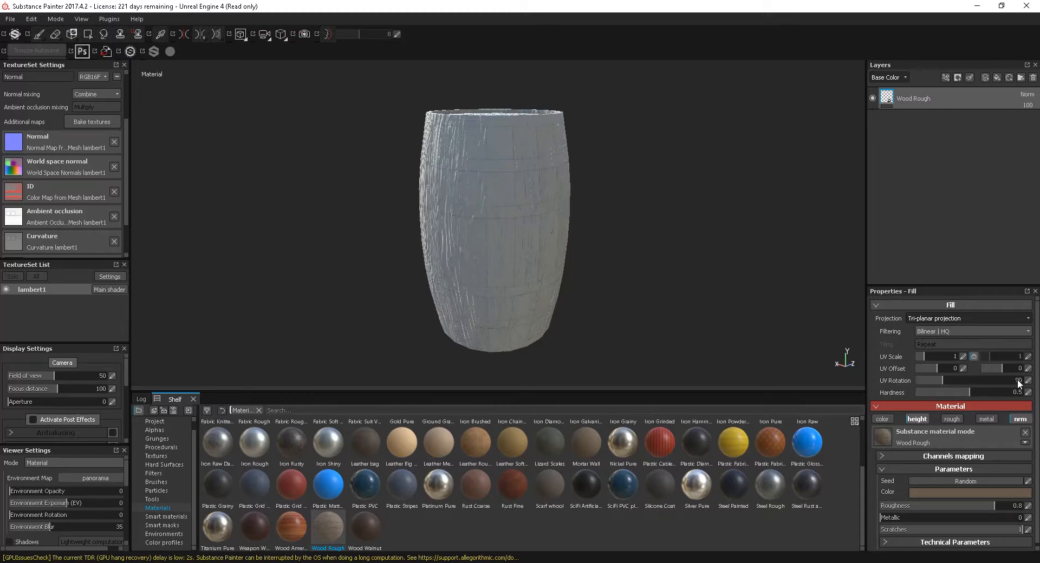
pyautogui.keyDown('alt'); pyautogui.moveTo(427, 285); pyautogui.dragTo(613, 287, button='right'); pyautogui.keyUp('alt')
pyautogui.keyDown('alt'); pyautogui.moveTo(518, 204); pyautogui.dragTo(601, 228); pyautogui.keyUp('alt')
pyautogui.keyDown('alt'); pyautogui.moveTo(601, 228); pyautogui.dragTo(558, 248, button='middle'); pyautogui.keyUp('alt')
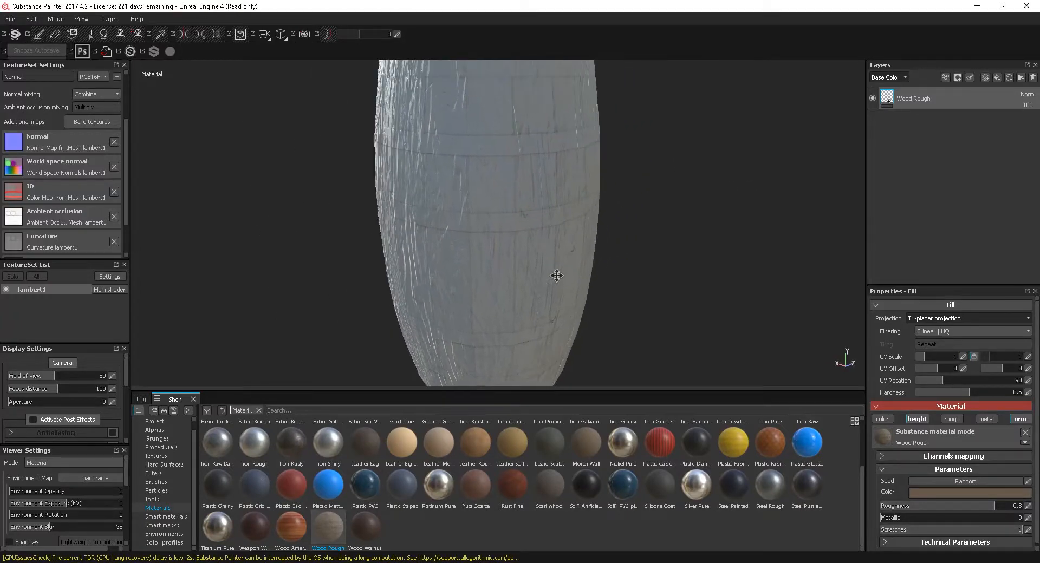
pyautogui.keyDown('alt'); pyautogui.moveTo(558, 249); pyautogui.dragTo(500, 257, button='right'); pyautogui.keyUp('alt')
pyautogui.keyDown('alt'); pyautogui.moveTo(504, 261); pyautogui.dragTo(555, 269); pyautogui.keyUp('alt')
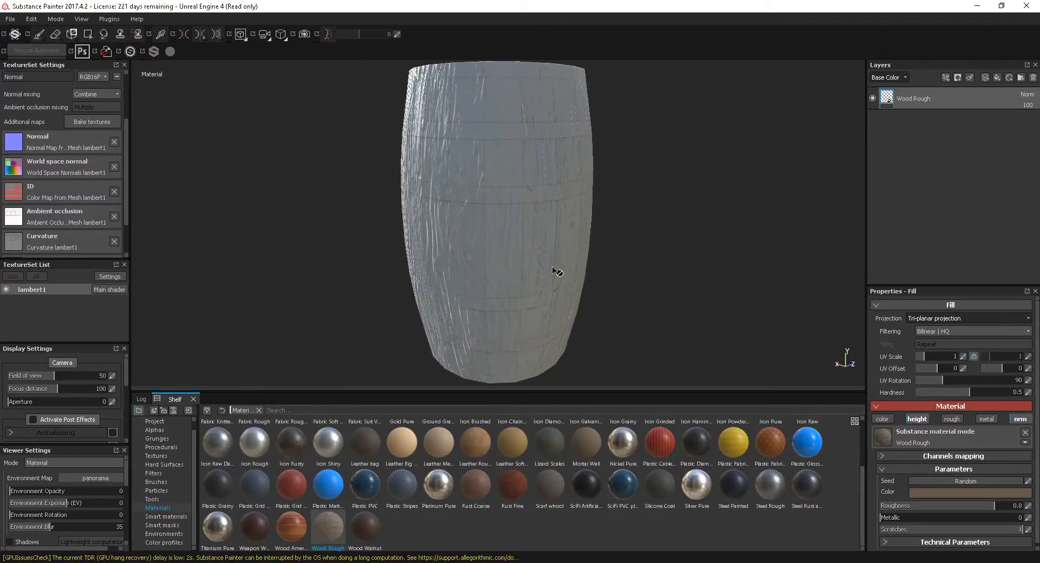
# Raise the Wood Rough material's roughness to 1 and lower its height range to 0 in the technical parameters.
pyautogui.scroll(-1, 1007, 529)
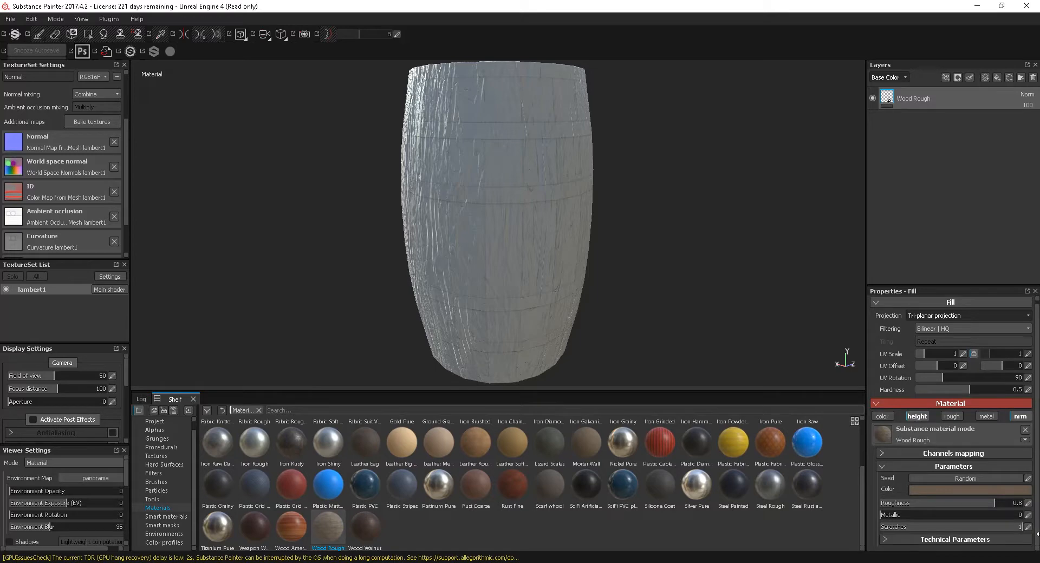
pyautogui.moveTo(992, 502); pyautogui.dragTo(1027, 503)
pyautogui.click(926, 540)
pyautogui.scroll(-2, 926, 542)
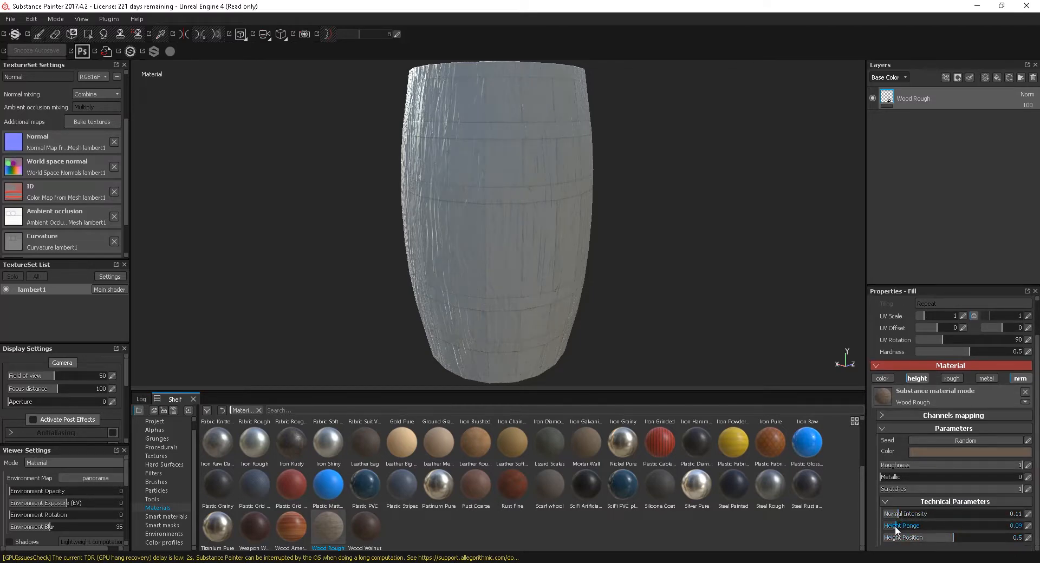
pyautogui.moveTo(887, 528); pyautogui.dragTo(882, 527)
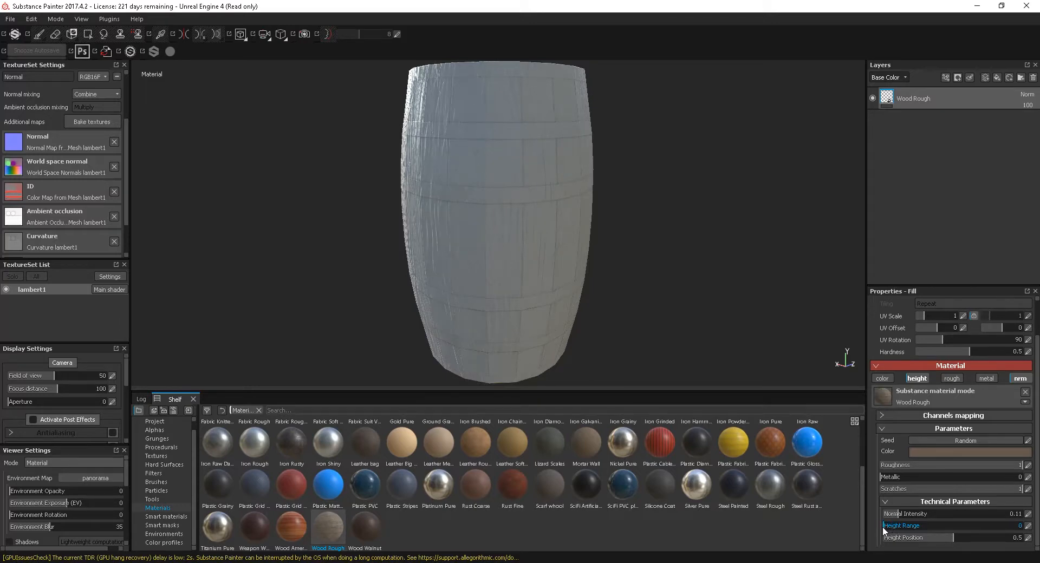
pyautogui.keyDown('alt'); pyautogui.moveTo(407, 160); pyautogui.dragTo(522, 150); pyautogui.keyUp('alt')
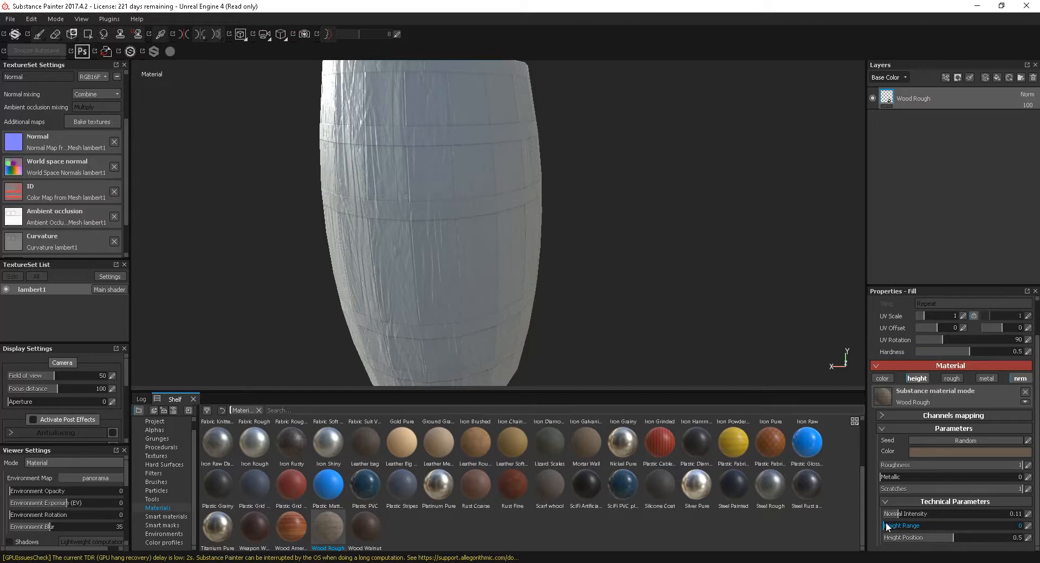
# Set the Wood Rough material's normal intensity to 0.12, turn off its height channel, and inspect the grain on the whole barrel.
pyautogui.moveTo(887, 528)
pyautogui.mouseDown()
pyautogui.moveTo(939, 529)
pyautogui.moveTo(888, 527)
pyautogui.mouseUp()
pyautogui.moveTo(889, 512)
pyautogui.mouseDown()
pyautogui.moveTo(873, 513)
pyautogui.moveTo(892, 514)
pyautogui.mouseUp()
pyautogui.scroll(1, 921, 379)
pyautogui.scroll(-3, 529, 274)
pyautogui.keyDown('alt'); pyautogui.moveTo(425, 216); pyautogui.dragTo(553, 195, button='middle'); pyautogui.keyUp('alt')
pyautogui.keyDown('alt'); pyautogui.moveTo(553, 195); pyautogui.dragTo(597, 217); pyautogui.keyUp('alt')
pyautogui.keyDown('alt'); pyautogui.moveTo(596, 218); pyautogui.dragTo(551, 235, button='middle'); pyautogui.keyUp('alt')
pyautogui.moveTo(551, 235)
pyautogui.keyDown('alt'); pyautogui.mouseDown()
pyautogui.moveTo(529, 226)
pyautogui.moveTo(538, 234)
pyautogui.moveTo(413, 260)
pyautogui.moveTo(548, 272)
pyautogui.moveTo(552, 318)
pyautogui.moveTo(534, 359)
pyautogui.moveTo(541, 239)
pyautogui.moveTo(567, 259)
pyautogui.mouseUp(); pyautogui.keyUp('alt')
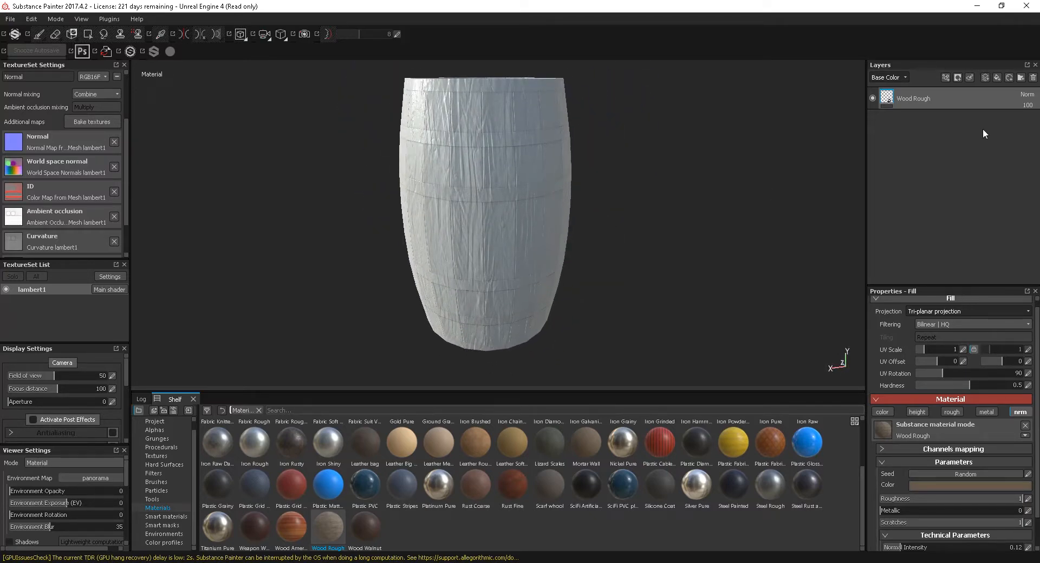
pyautogui.keyDown('alt'); pyautogui.moveTo(510, 244); pyautogui.dragTo(540, 267); pyautogui.keyUp('alt')
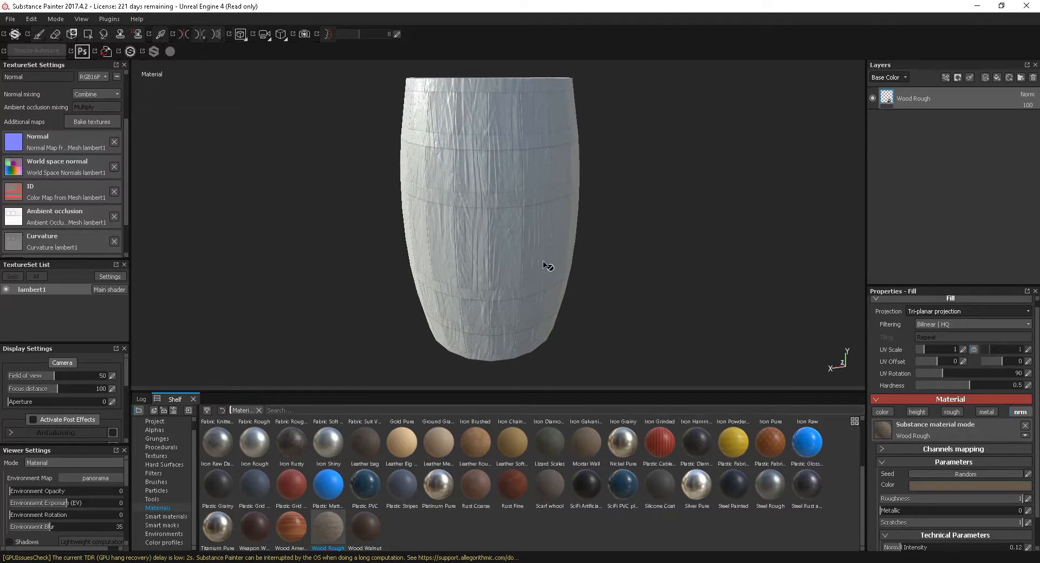
# Switch the layer stack to the Normal channel and lower the Wood Rough layer's opacity to 69.
pyautogui.click(903, 77)
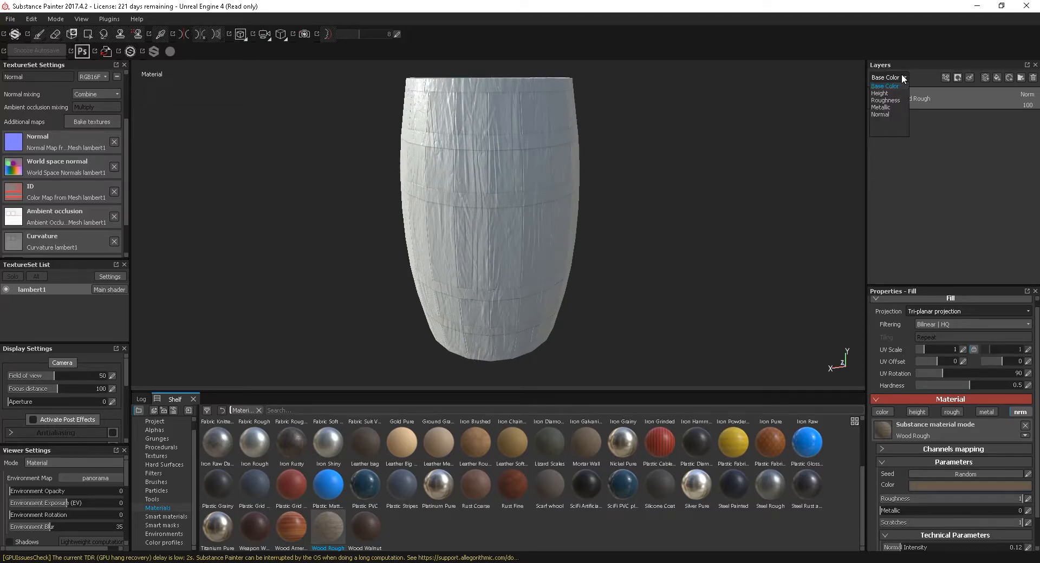
pyautogui.click(887, 114)
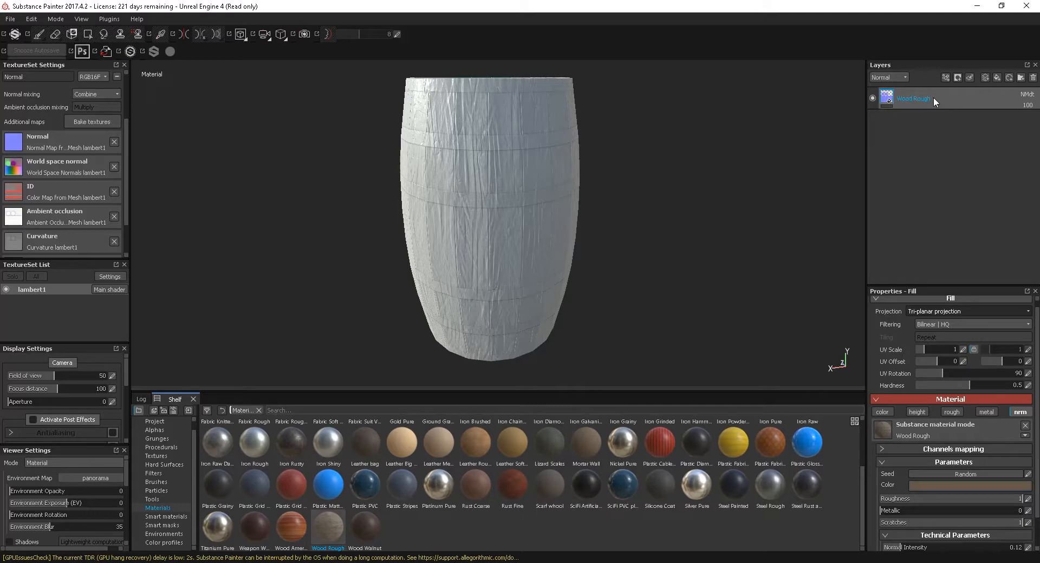
pyautogui.click(1028, 105)
pyautogui.moveTo(1029, 116); pyautogui.dragTo(1009, 119)
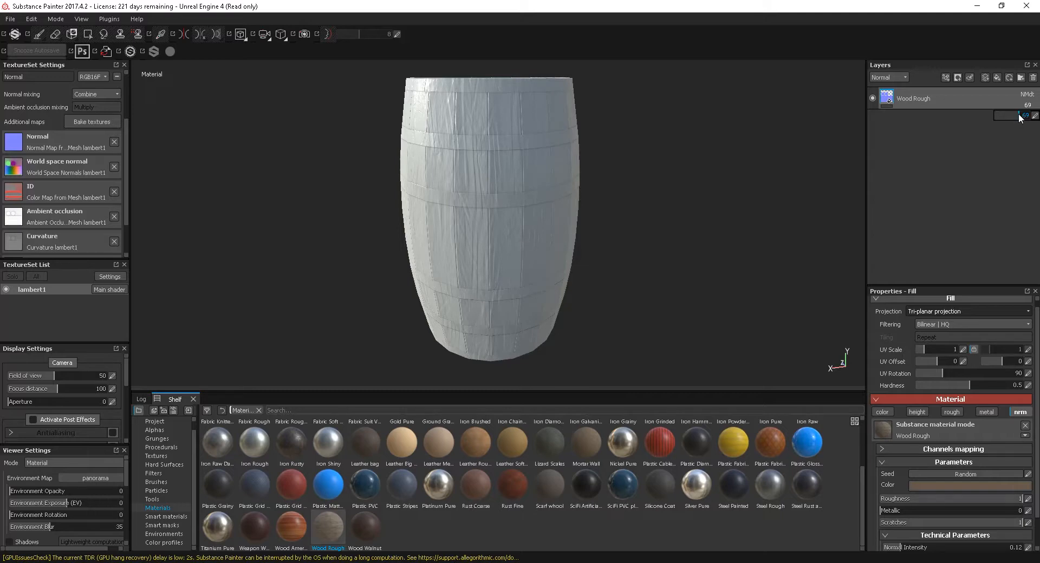
pyautogui.keyDown('alt'); pyautogui.moveTo(623, 179); pyautogui.dragTo(515, 202); pyautogui.keyUp('alt')
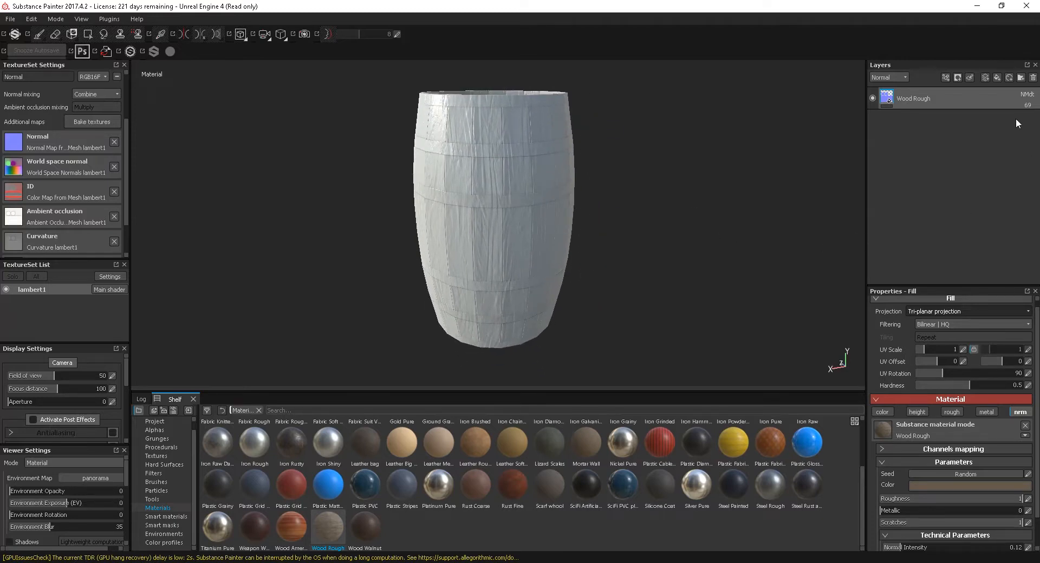
# Rename the Wood Rough layer as Wood grain Nrm.
pyautogui.doubleClick(926, 99)
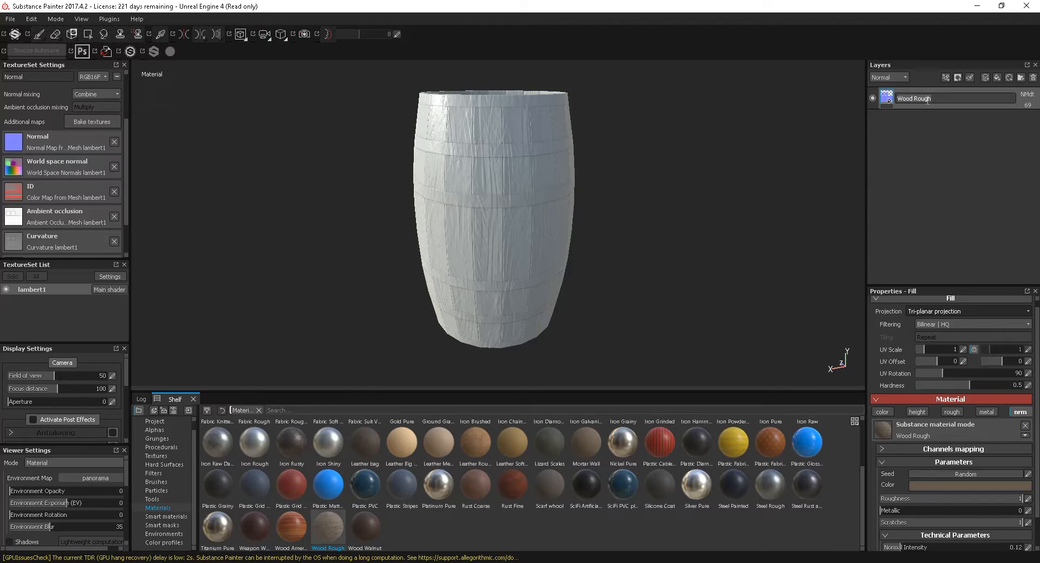
pyautogui.write('Wood grain')
pyautogui.press('Return')
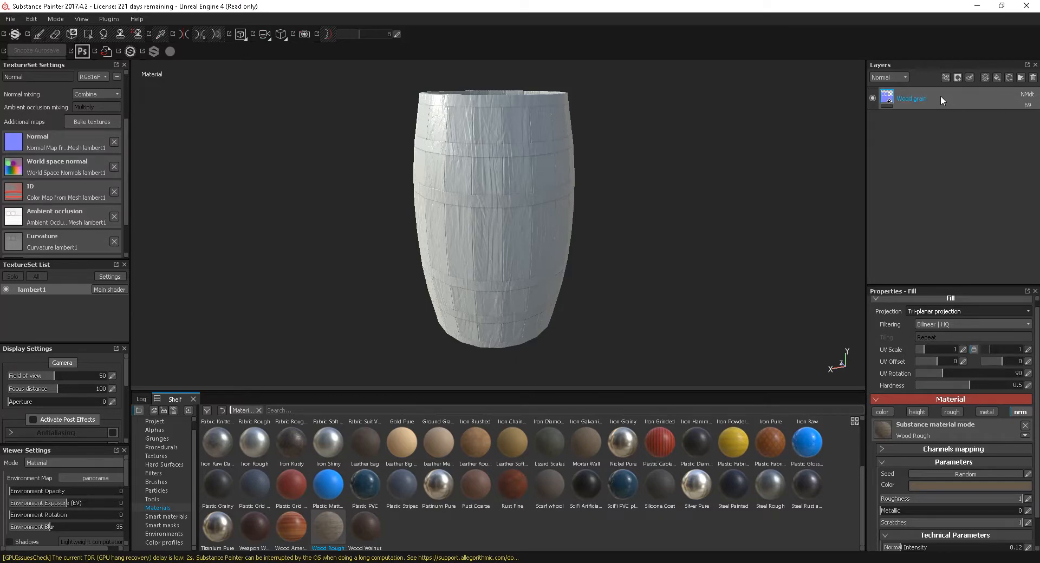
pyautogui.doubleClick(914, 99)
pyautogui.click(945, 99)
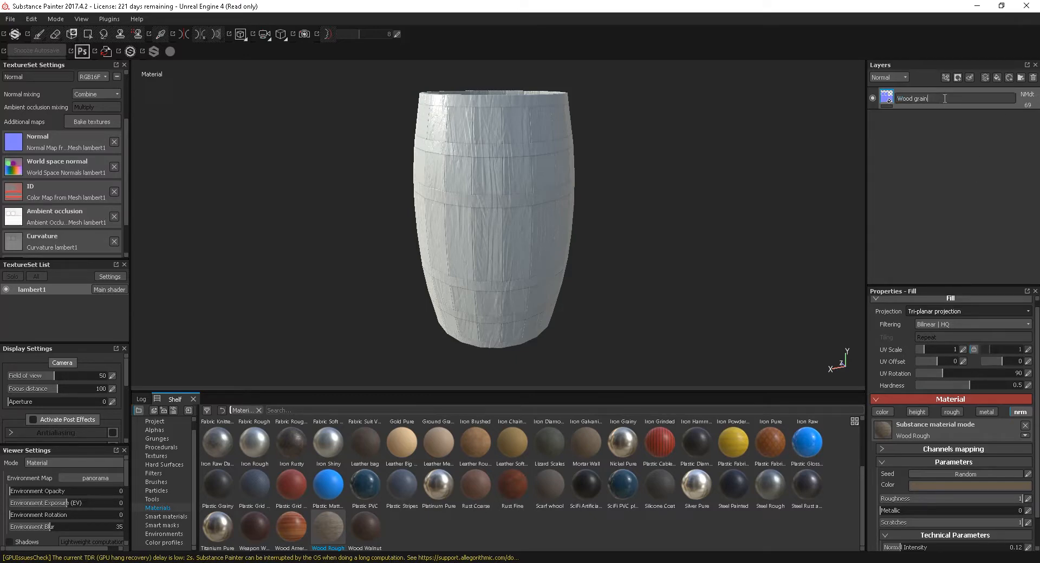
pyautogui.write('Nrm')
pyautogui.press('Return')
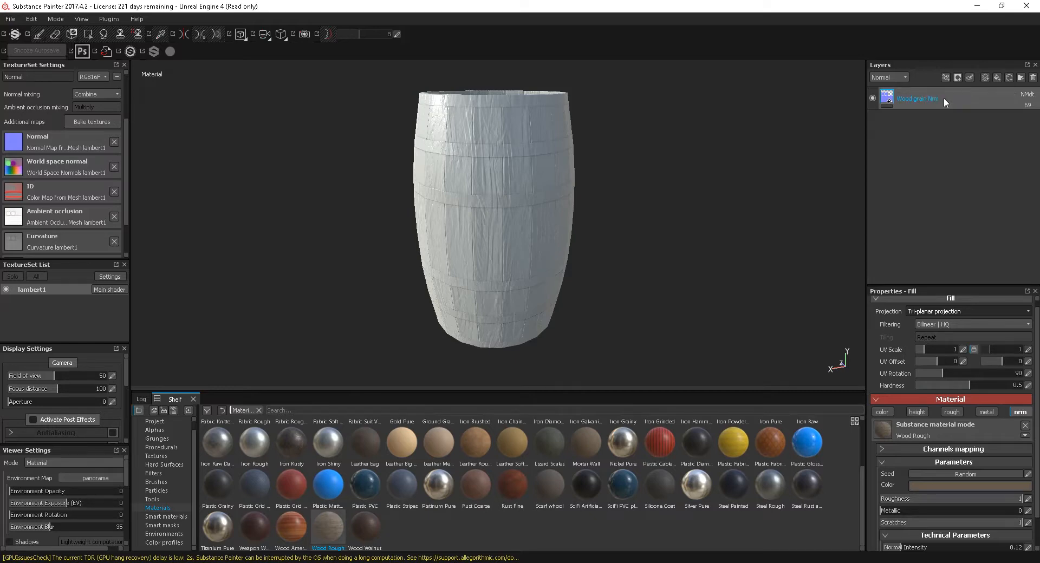
# Add a fill layer above Wood grain Nrm and disable all its channels except color.
pyautogui.click(997, 76)
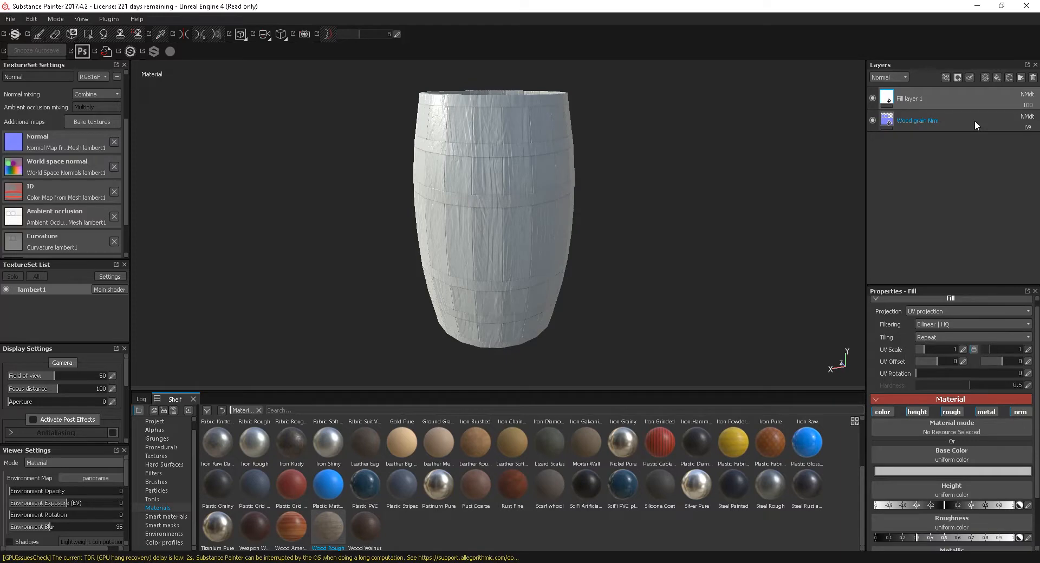
pyautogui.click(919, 415)
pyautogui.click(954, 419)
pyautogui.click(990, 419)
pyautogui.click(1024, 420)
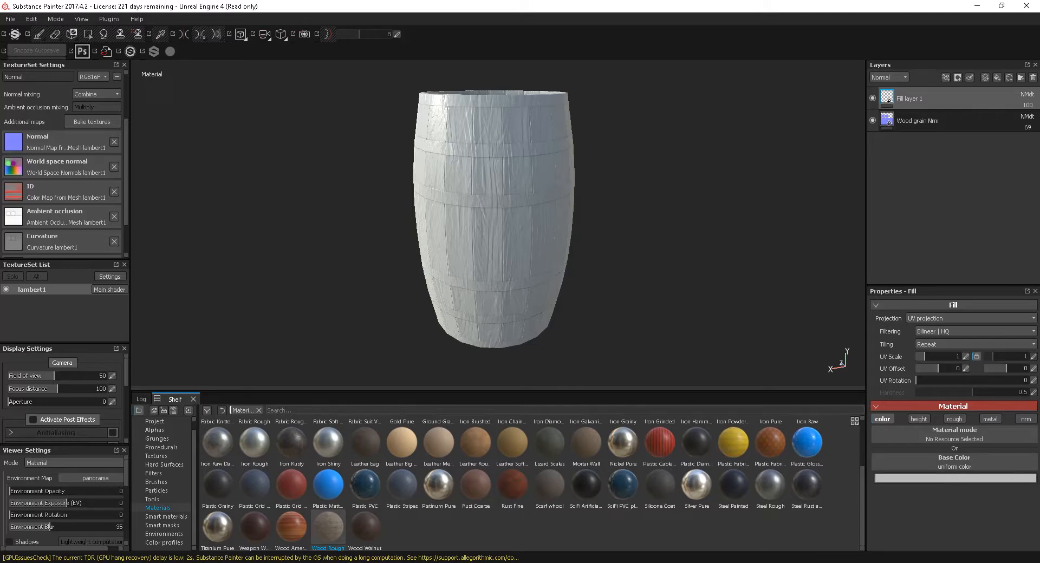
# Switch to the browser's aged oak image results, shrink the window over the workspace, and shift the barrel clear of it.
pyautogui.moveTo(1029, 206); pyautogui.dragTo(242, 205)
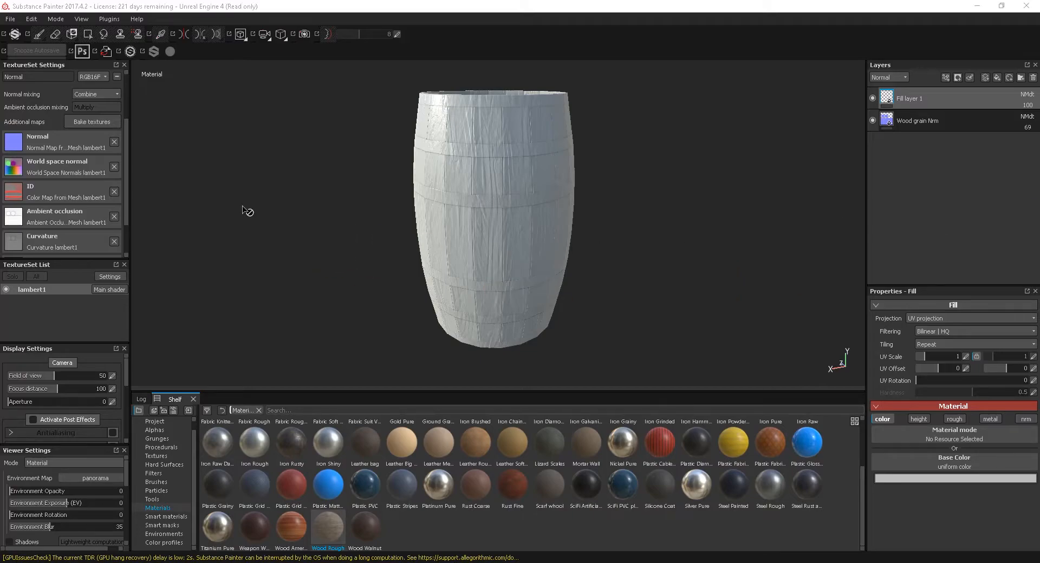
pyautogui.hotkey('alt', 'Tab')
pyautogui.click(1000, 10)
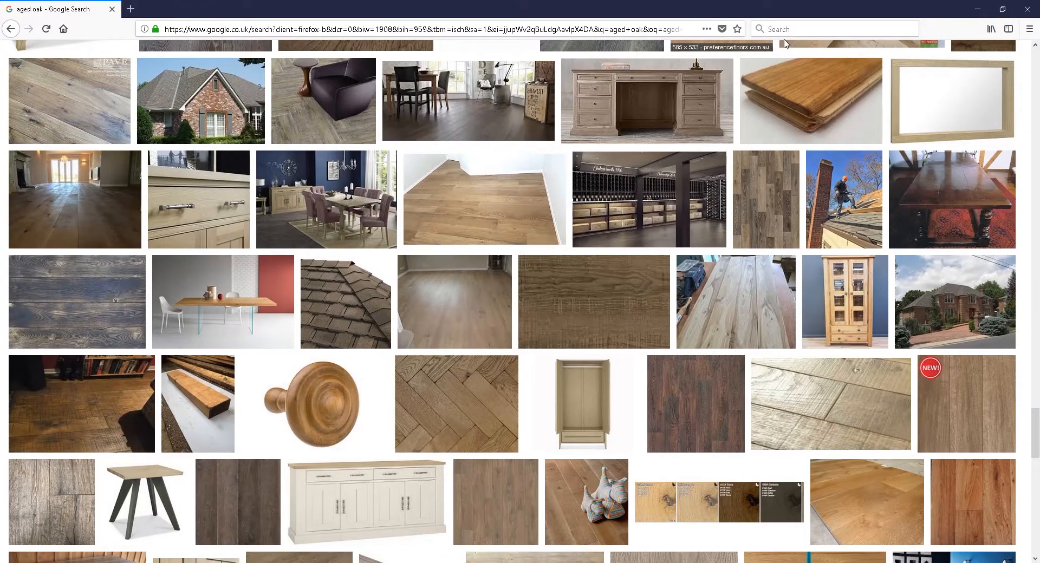
pyautogui.click(1000, 10)
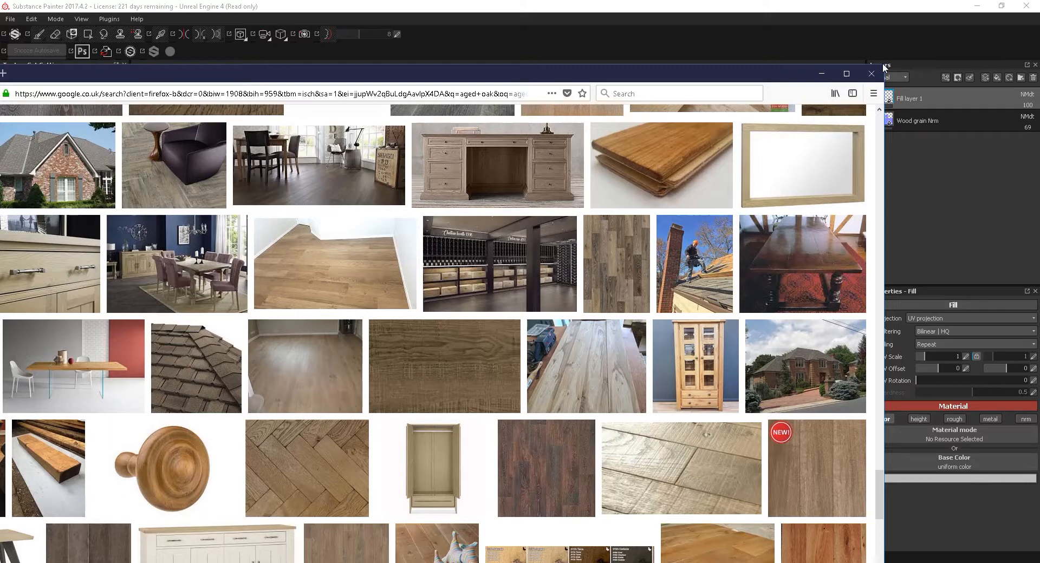
pyautogui.moveTo(882, 65)
pyautogui.mouseDown()
pyautogui.moveTo(499, 230)
pyautogui.moveTo(614, 83)
pyautogui.mouseUp()
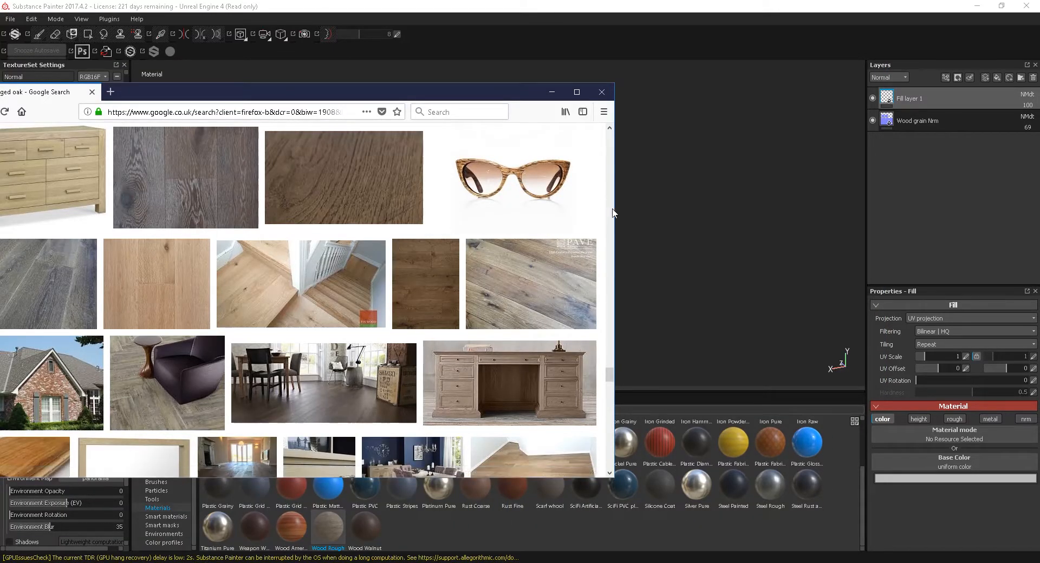
pyautogui.moveTo(608, 371); pyautogui.dragTo(611, 391)
pyautogui.moveTo(477, 92); pyautogui.dragTo(329, 177)
pyautogui.click(558, 185)
pyautogui.moveTo(568, 186)
pyautogui.keyDown('alt'); pyautogui.mouseDown()
pyautogui.moveTo(747, 195)
pyautogui.moveTo(749, 204)
pyautogui.mouseUp(); pyautogui.keyUp('alt')
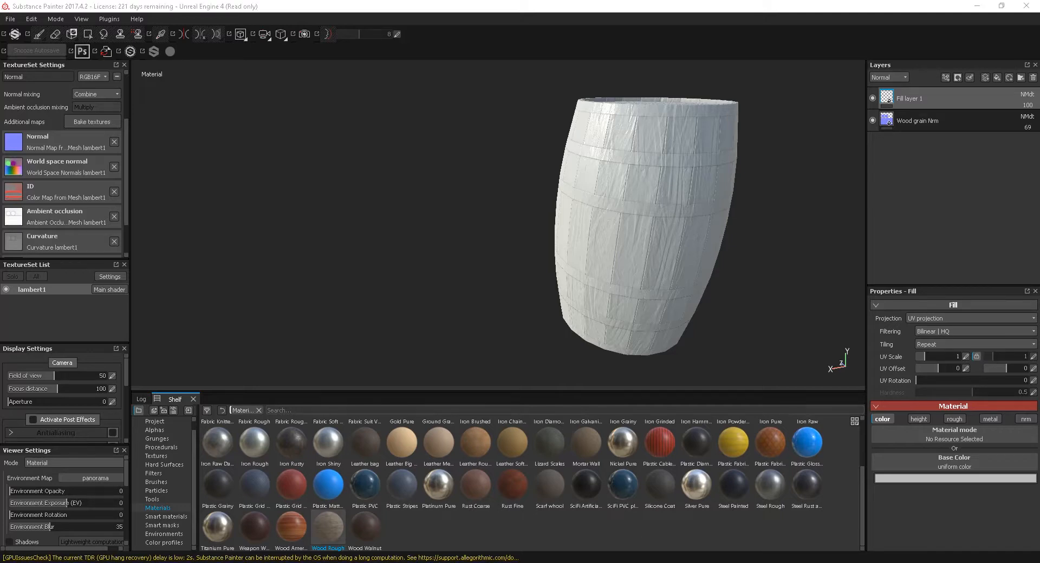
# Bring the aged oak browser window back to the front and move it clear of the painting workspace.
pyautogui.moveTo(412, 562)
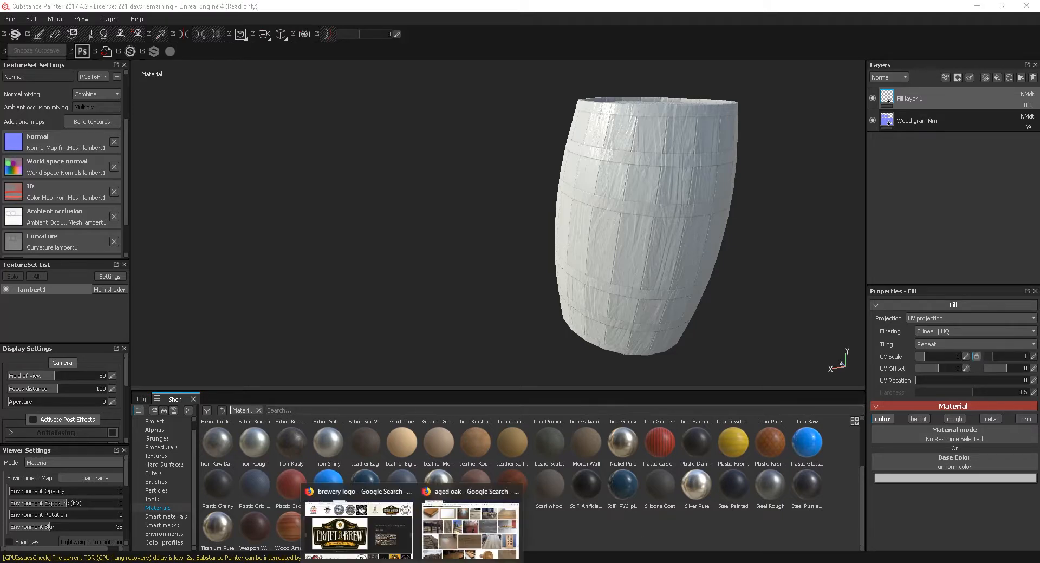
pyautogui.click(454, 496)
pyautogui.moveTo(336, 168); pyautogui.dragTo(347, 161)
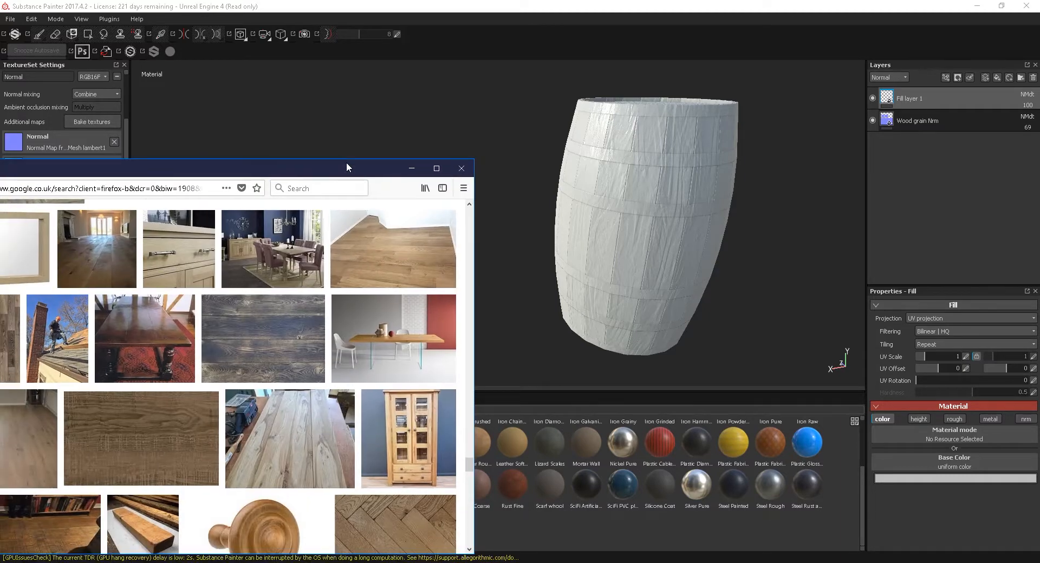
pyautogui.moveTo(234, 169)
pyautogui.mouseDown()
pyautogui.moveTo(1039, 141)
pyautogui.moveTo(1039, 122)
pyautogui.mouseUp()
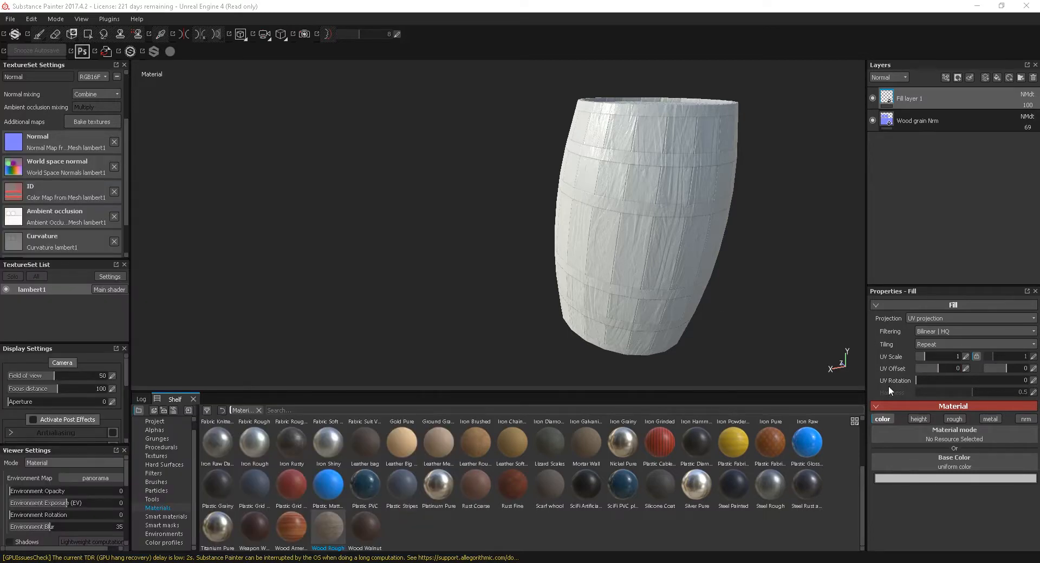
# Set the new fill layer's base color to an oak brown of R 0.159, G 0.109, B 0.063 and check it on the barrel.
pyautogui.keyDown('alt'); pyautogui.moveTo(618, 245); pyautogui.dragTo(464, 247, button='middle'); pyautogui.keyUp('alt')
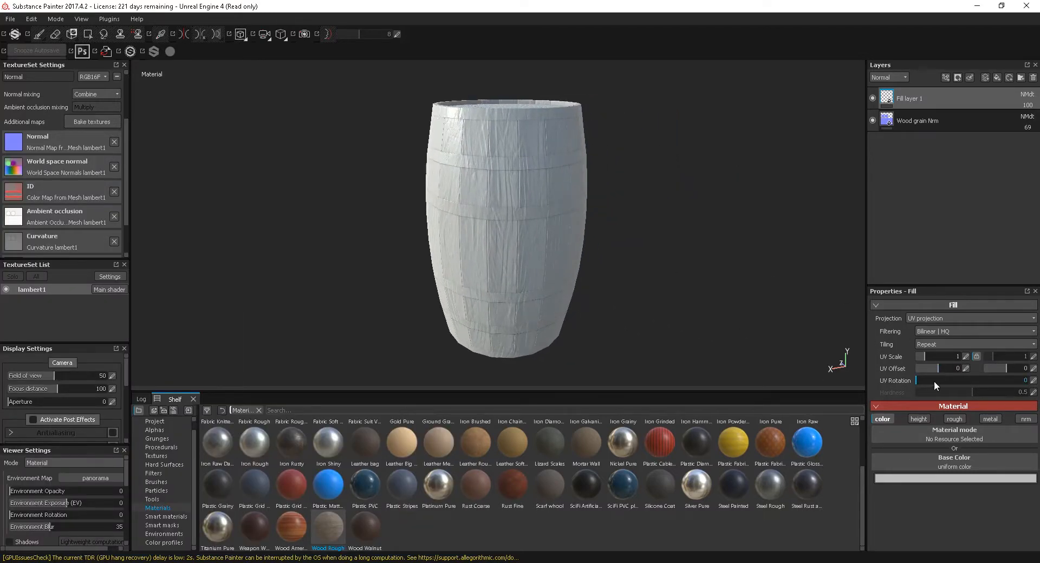
pyautogui.click(945, 459)
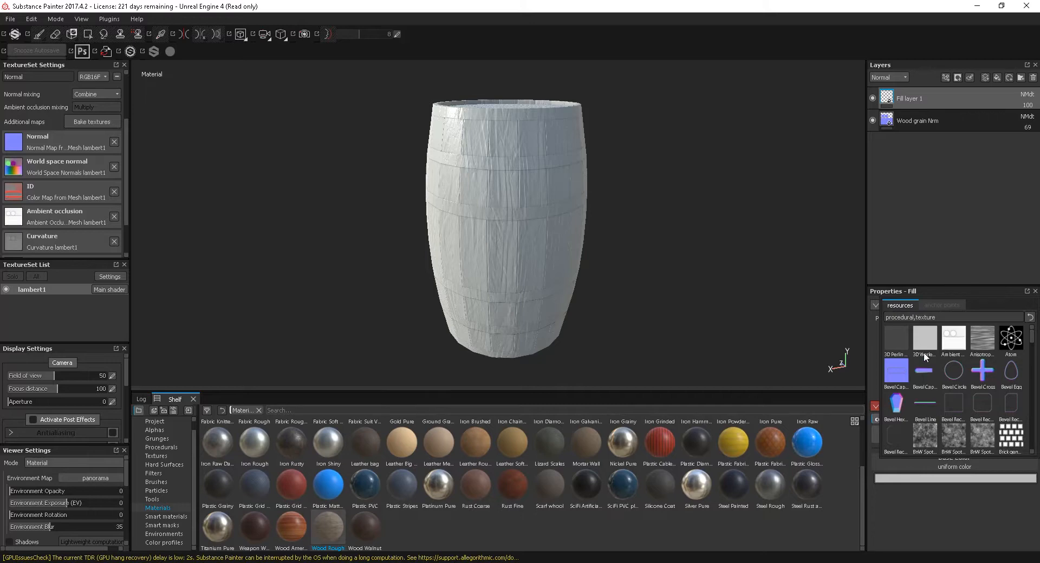
pyautogui.click(958, 489)
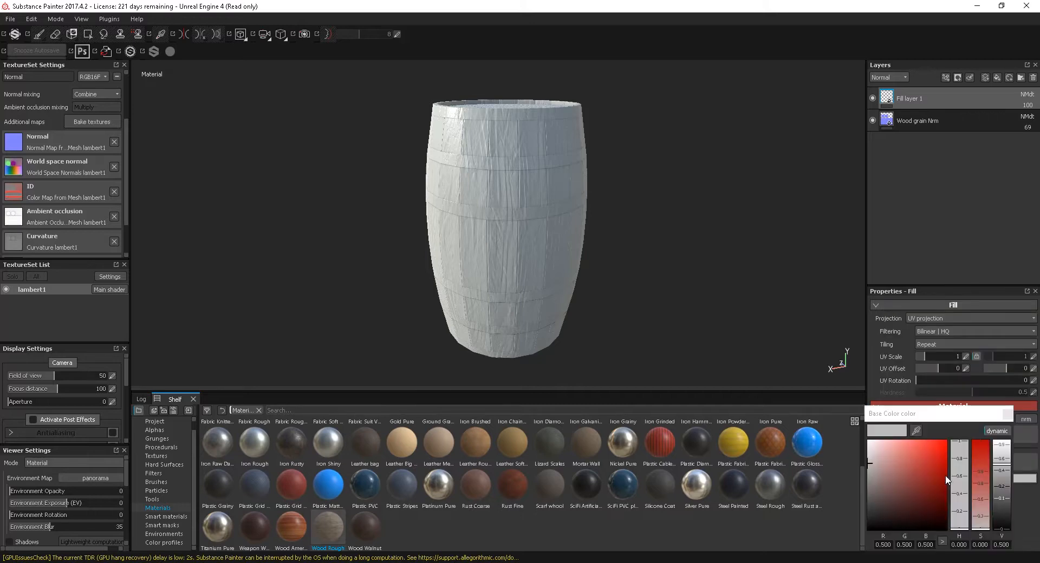
pyautogui.click(917, 432)
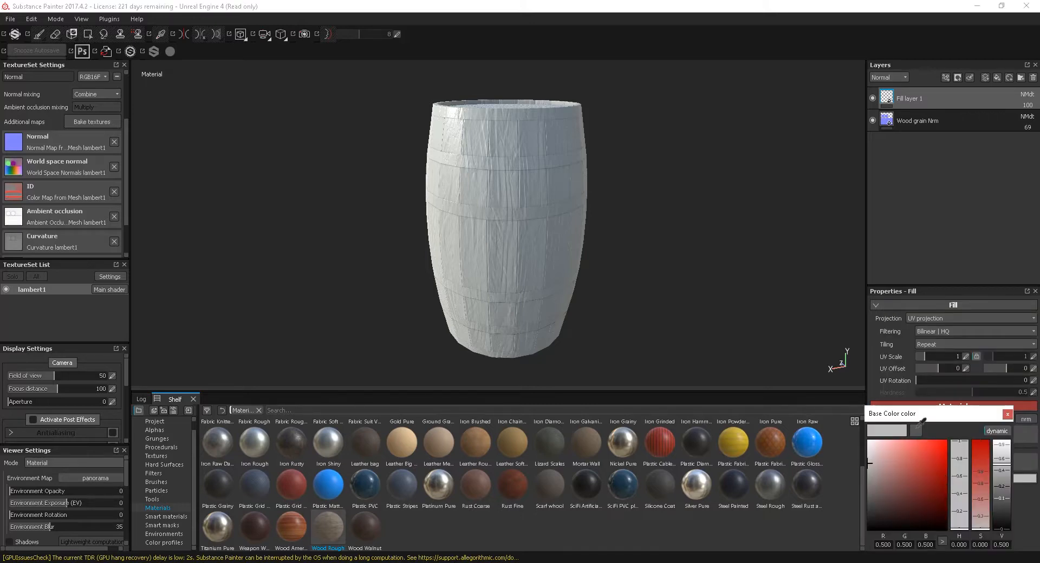
pyautogui.click(902, 501)
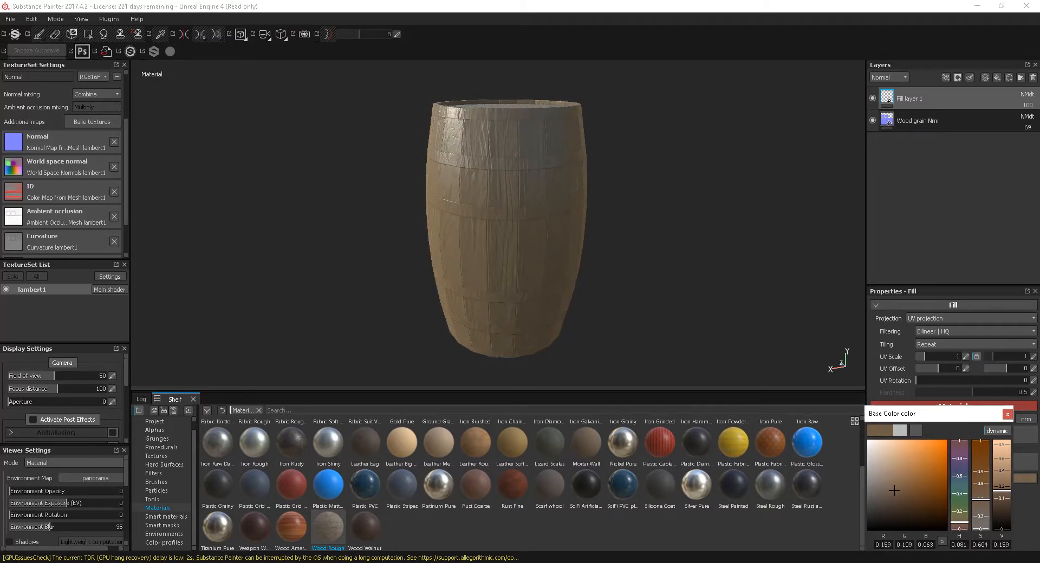
pyautogui.moveTo(902, 501); pyautogui.dragTo(895, 491)
pyautogui.keyDown('alt'); pyautogui.moveTo(562, 297); pyautogui.dragTo(627, 262); pyautogui.keyUp('alt')
pyautogui.keyDown('alt'); pyautogui.moveTo(627, 262); pyautogui.dragTo(653, 246, button='middle'); pyautogui.keyUp('alt')
pyautogui.keyDown('alt'); pyautogui.moveTo(653, 246); pyautogui.dragTo(650, 252); pyautogui.keyUp('alt')
pyautogui.click(1007, 414)
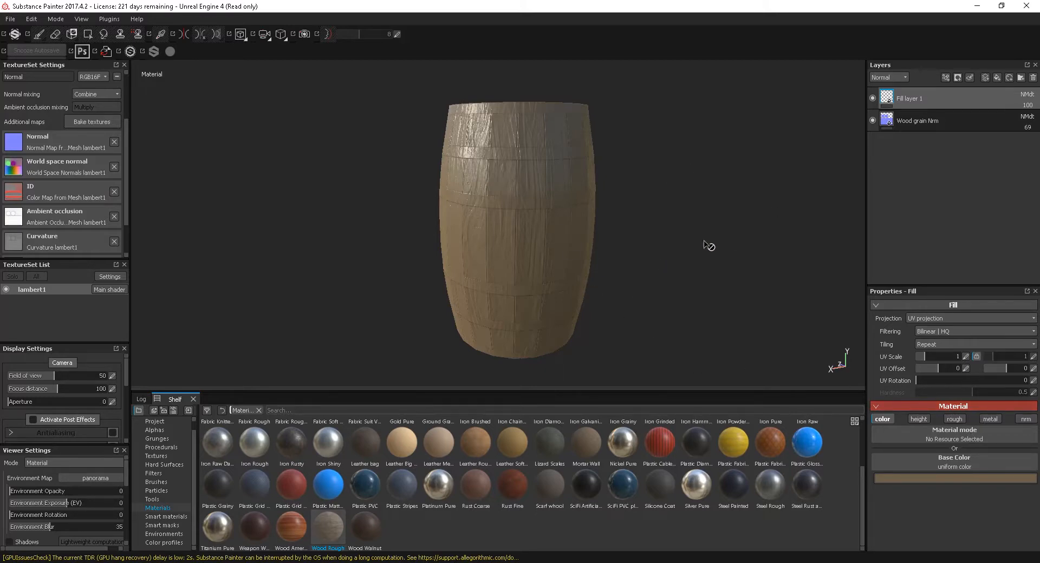
pyautogui.moveTo(627, 221)
pyautogui.keyDown('alt'); pyautogui.mouseDown()
pyautogui.moveTo(634, 234)
pyautogui.moveTo(626, 200)
pyautogui.moveTo(618, 211)
pyautogui.moveTo(640, 221)
pyautogui.mouseUp(); pyautogui.keyUp('alt')
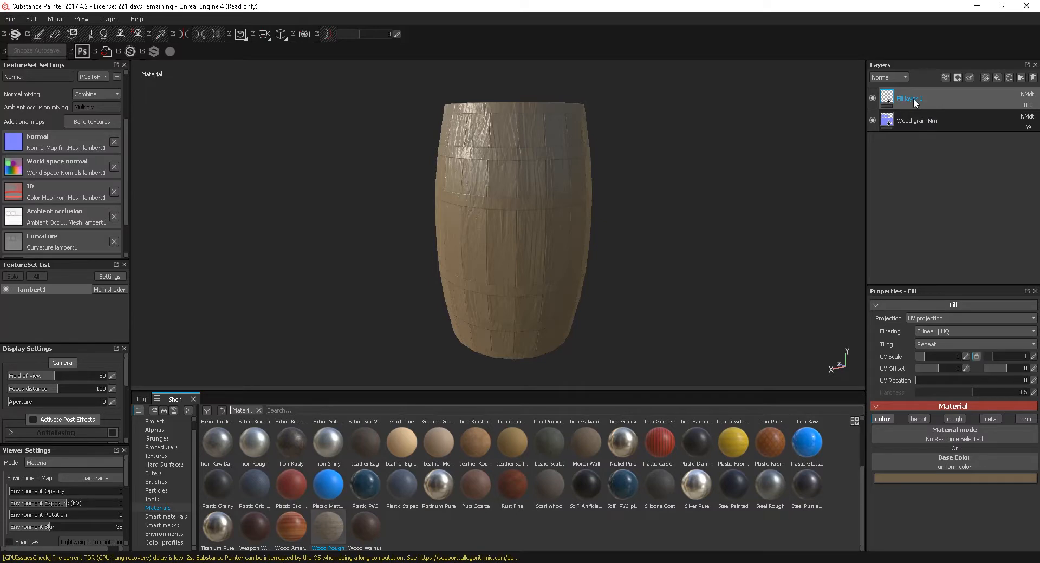
# Rename the brown fill layer as Base Colour.
pyautogui.doubleClick(914, 101)
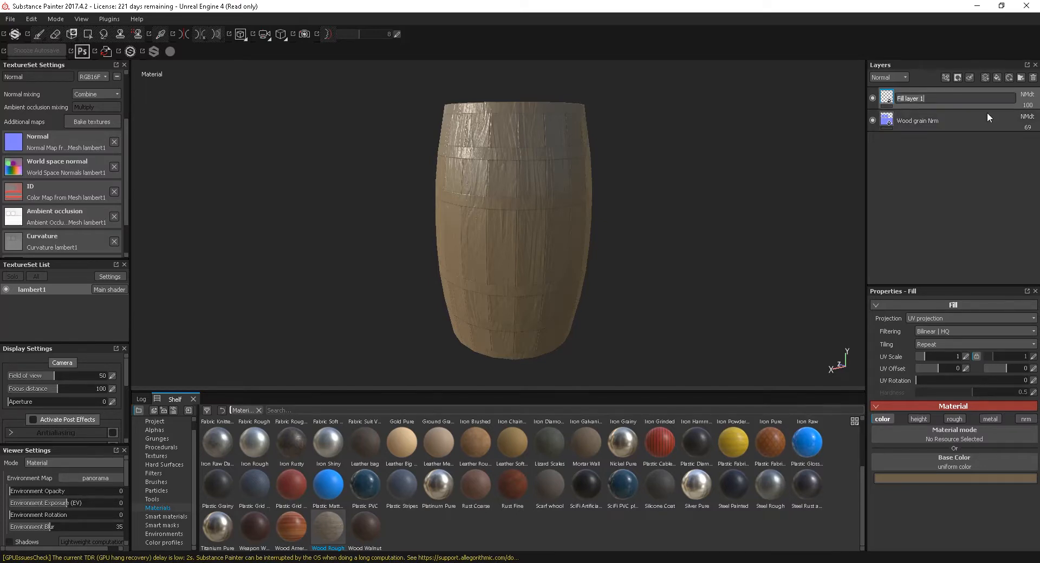
pyautogui.hotkey('ctrl', 'a')
pyautogui.write('Base Colour')
pyautogui.press('Return')
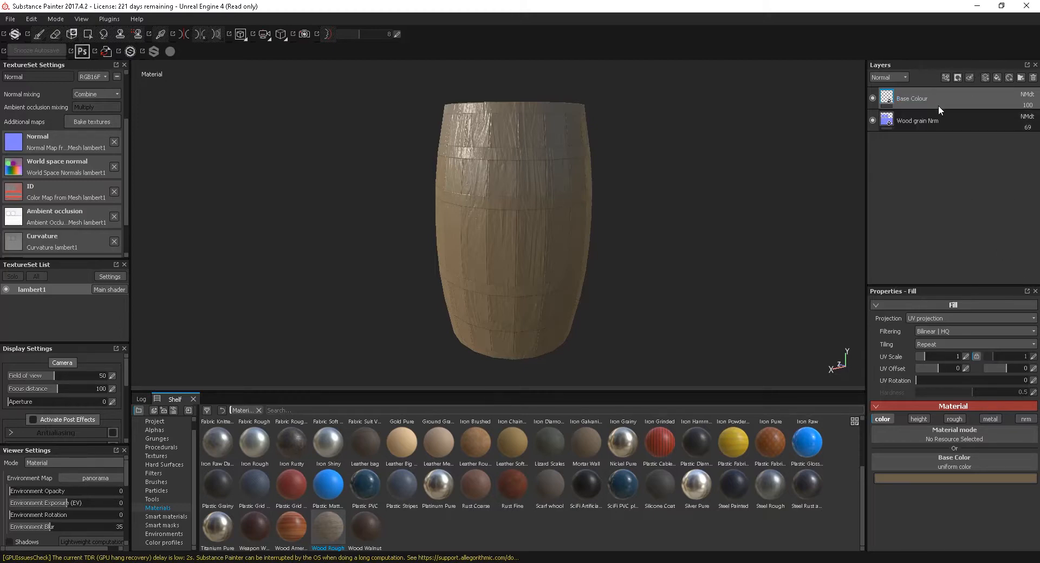
# Add another fill layer above Base Colour with only its color channel enabled.
pyautogui.click(997, 77)
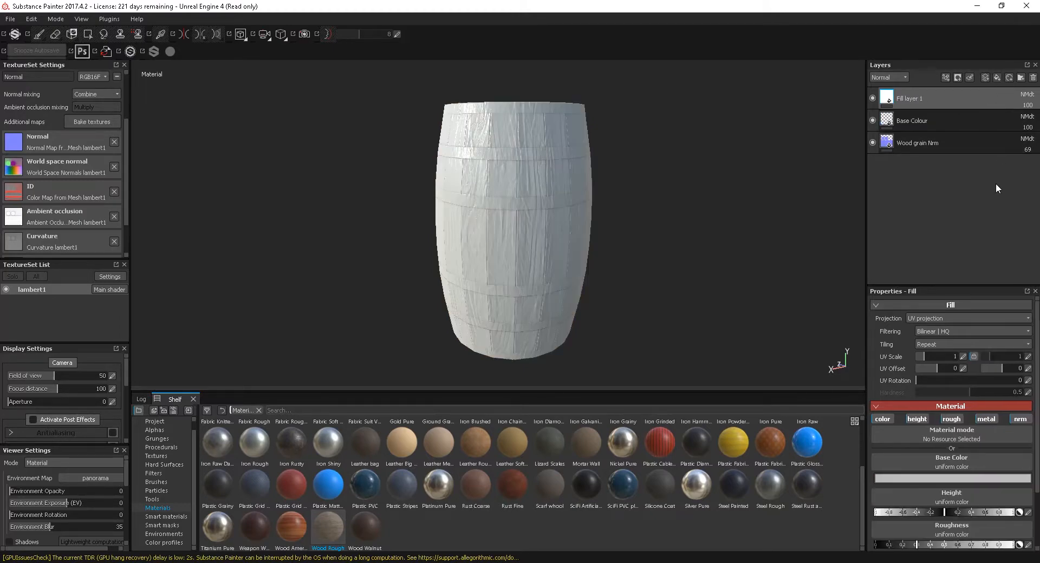
pyautogui.click(917, 419)
pyautogui.click(951, 420)
pyautogui.click(986, 419)
pyautogui.click(1023, 419)
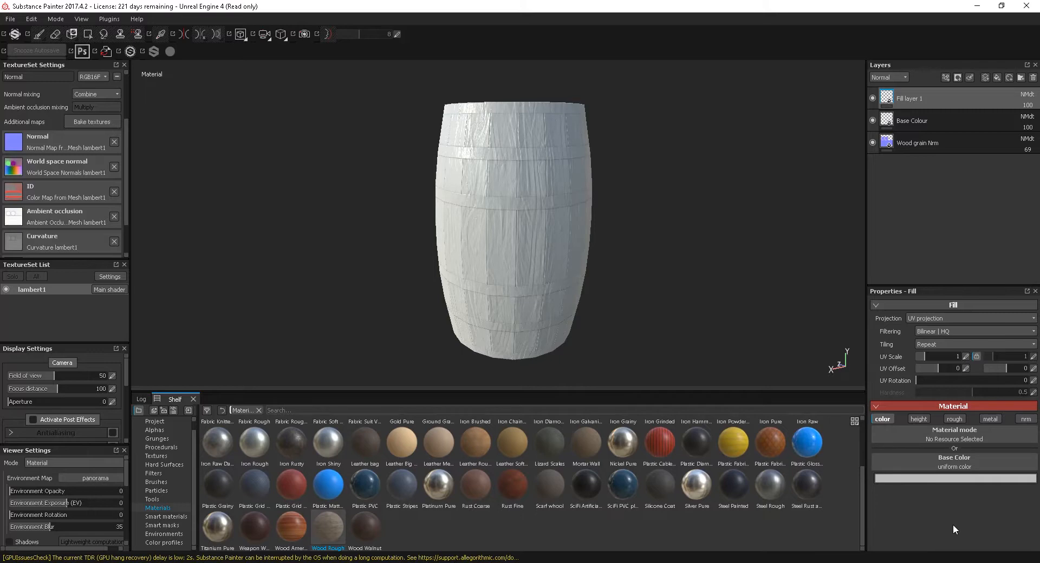
# Browse the procedural grunge maps and preview several, such as Grunge Dirt Scratchy, Grunge Galvanic Small and Grunge Leak Spots.
pyautogui.click(160, 448)
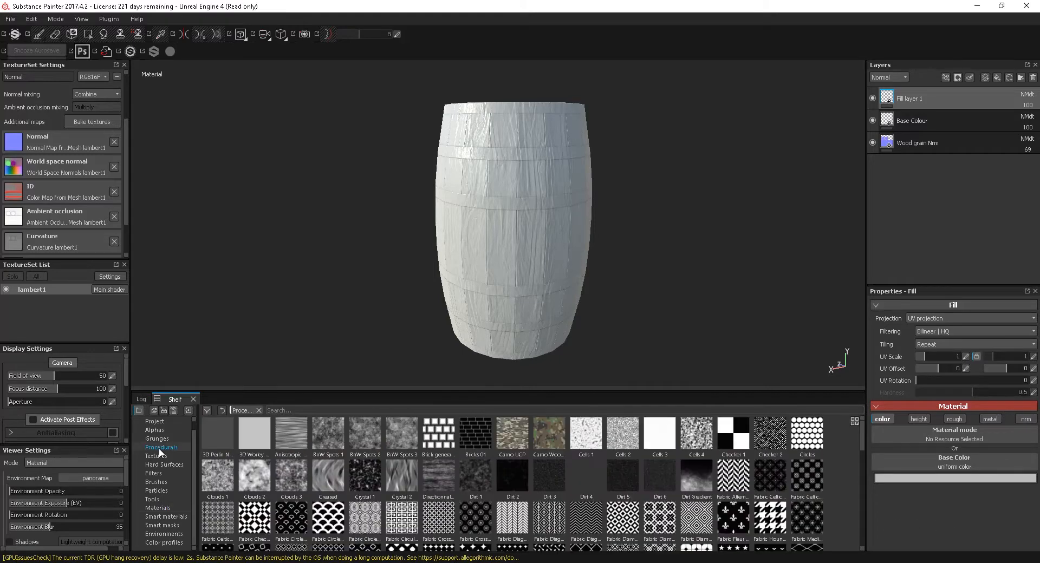
pyautogui.moveTo(862, 441); pyautogui.dragTo(854, 480)
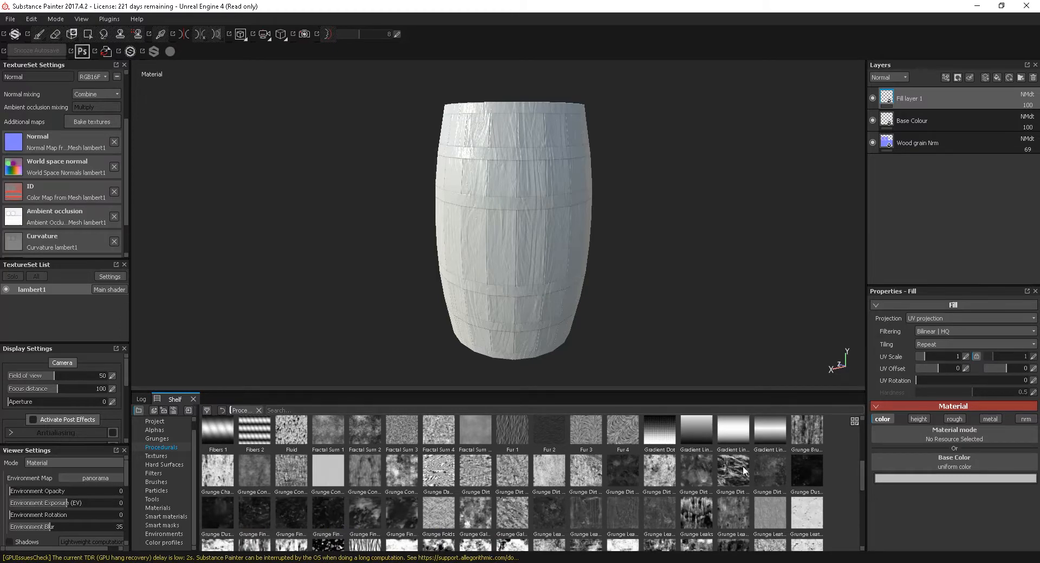
pyautogui.moveTo(694, 467)
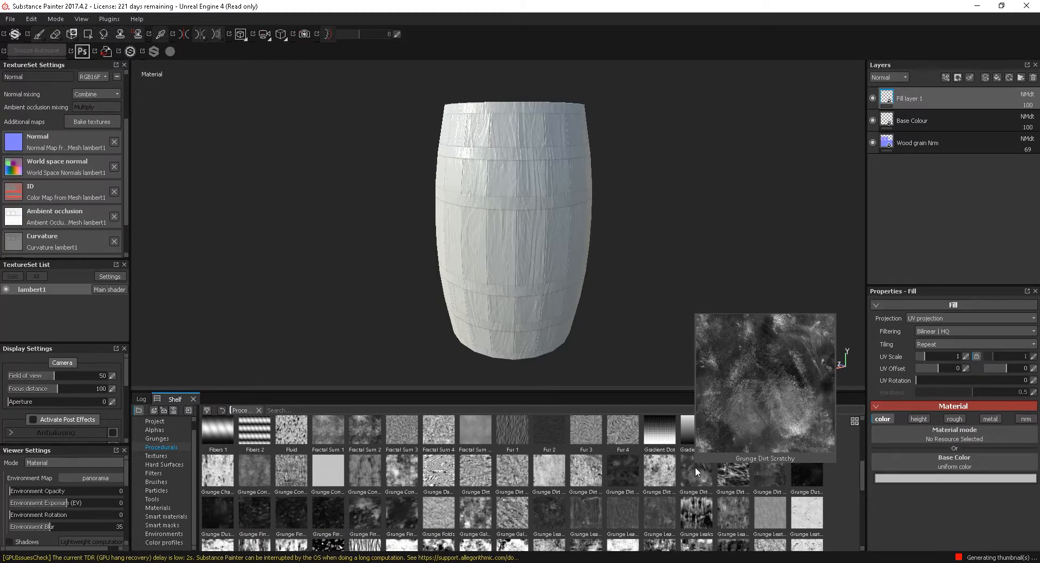
pyautogui.moveTo(625, 468)
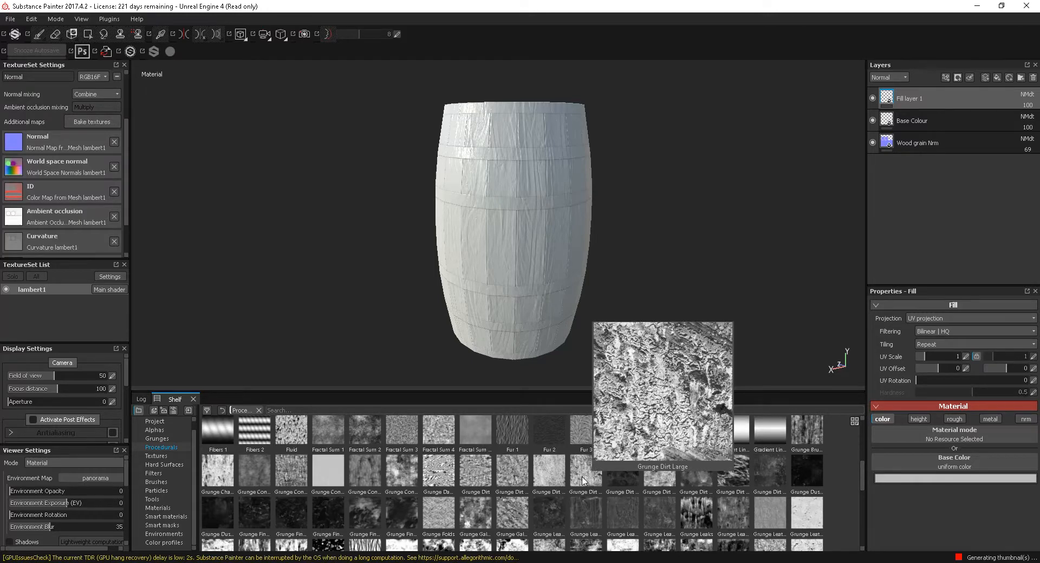
pyautogui.moveTo(553, 479)
pyautogui.moveTo(522, 477)
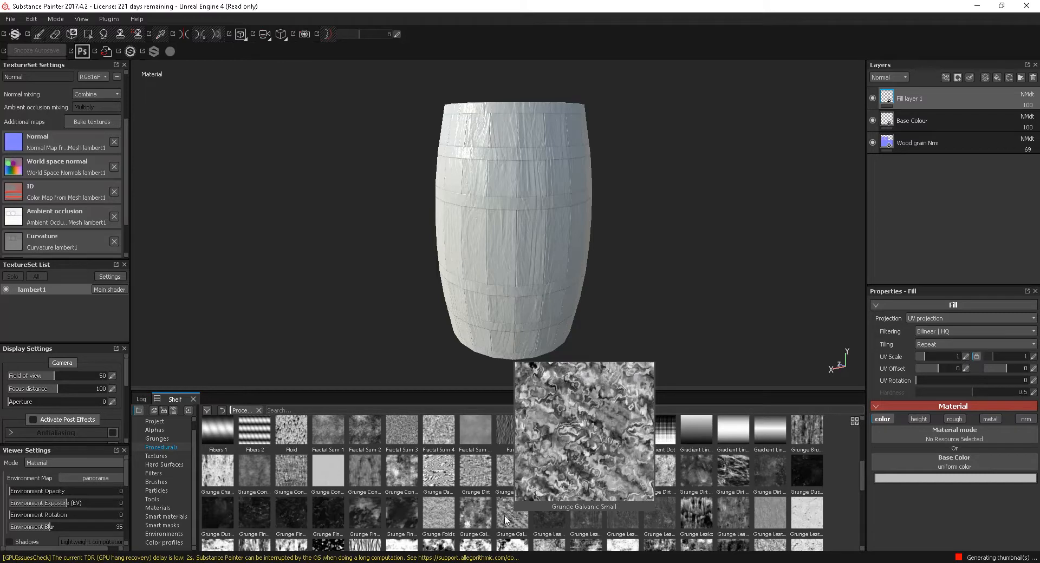
pyautogui.moveTo(469, 520)
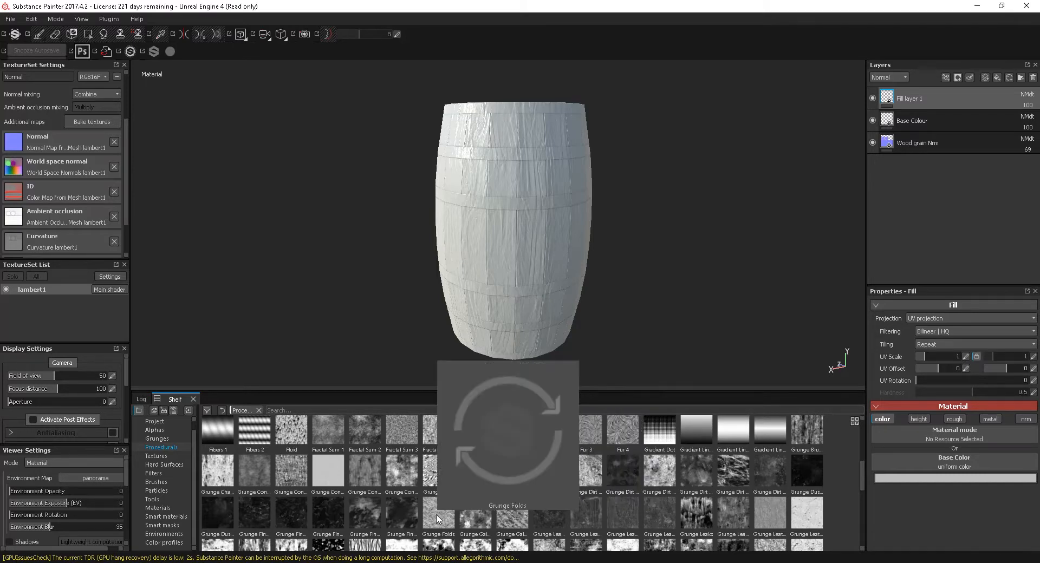
pyautogui.moveTo(649, 516)
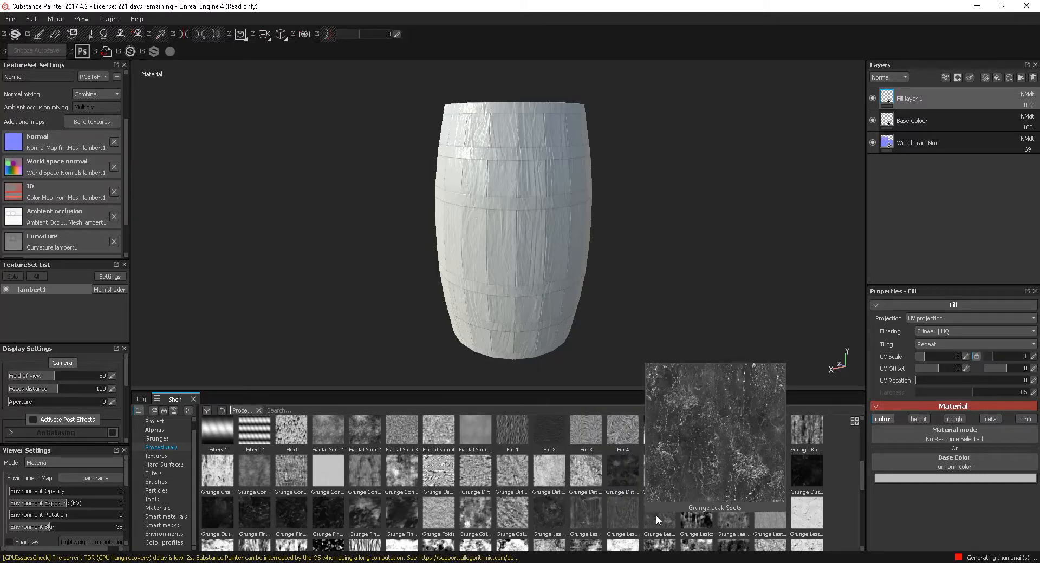
pyautogui.click(656, 515)
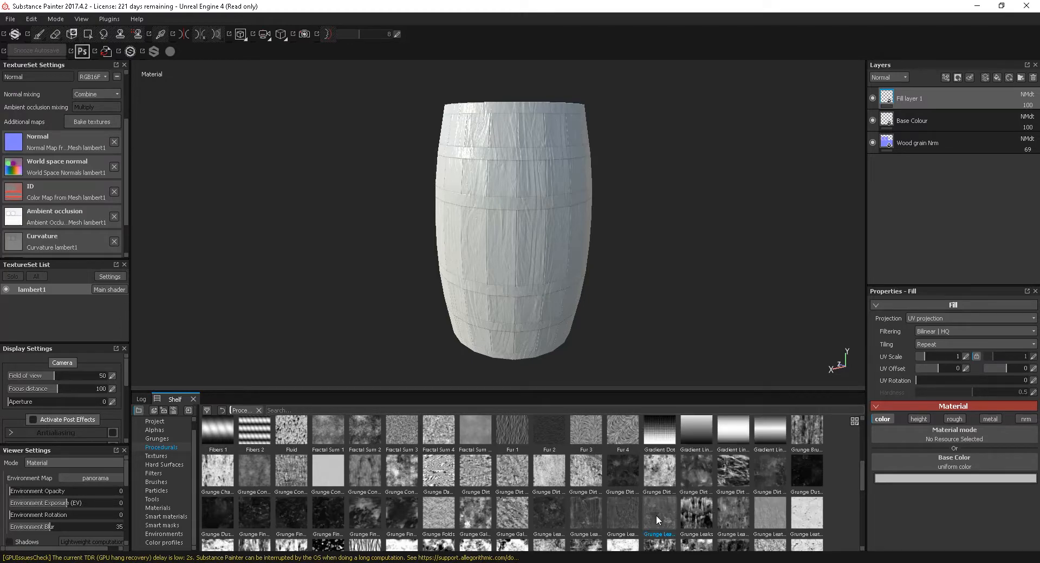
pyautogui.moveTo(655, 515)
pyautogui.mouseDown()
pyautogui.moveTo(945, 466)
pyautogui.moveTo(669, 509)
pyautogui.mouseUp()
# Assign the Fractal Sum 2 procedural to the base color of Fill layer 1.
pyautogui.moveTo(862, 483); pyautogui.dragTo(861, 432)
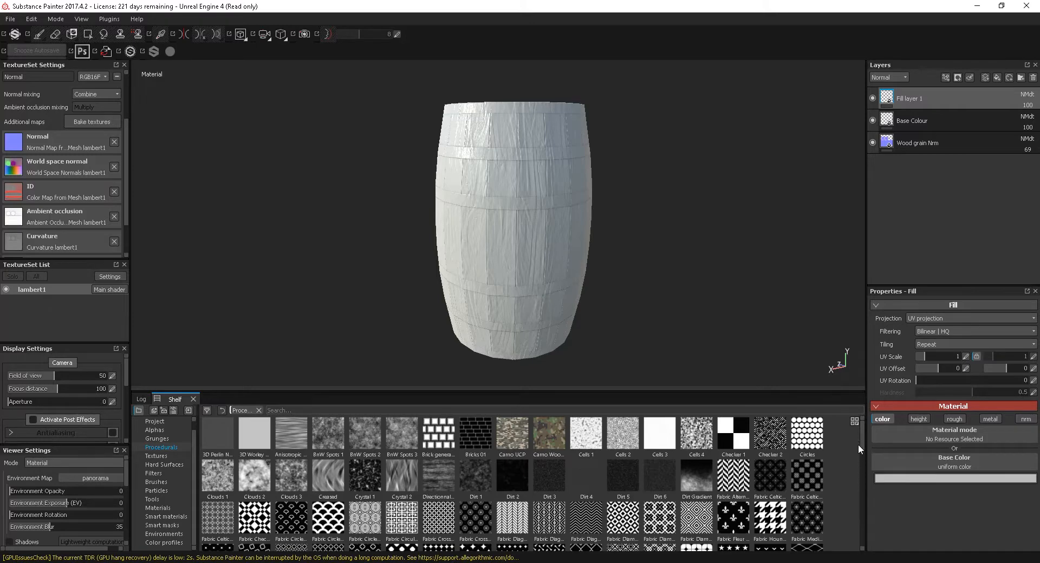
pyautogui.moveTo(862, 438); pyautogui.dragTo(859, 467)
pyautogui.moveTo(371, 480); pyautogui.dragTo(978, 461)
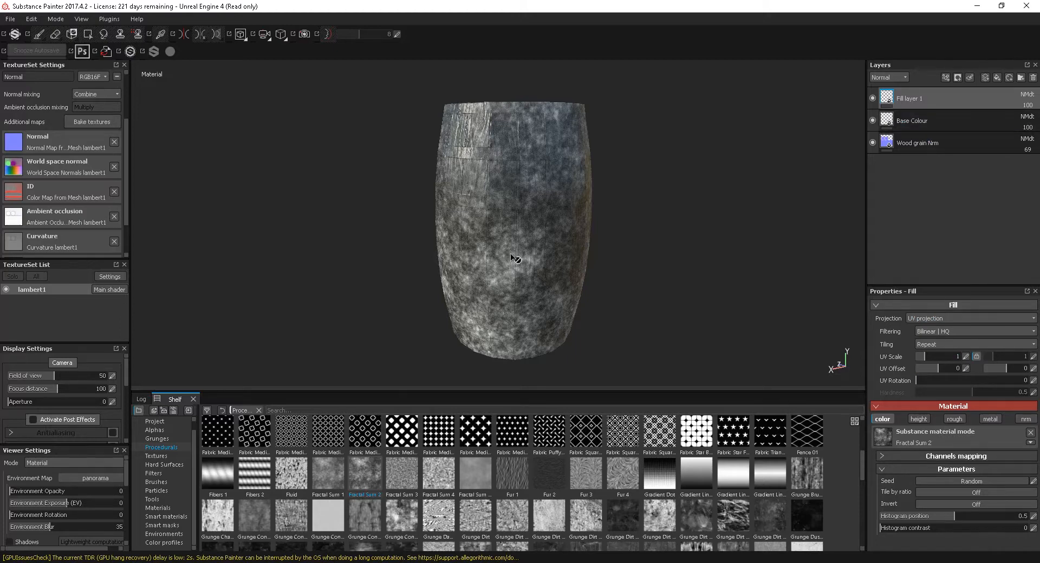
# Add a Gradient filter to Fill layer 1 that affects only the color channel.
pyautogui.rightClick(930, 96)
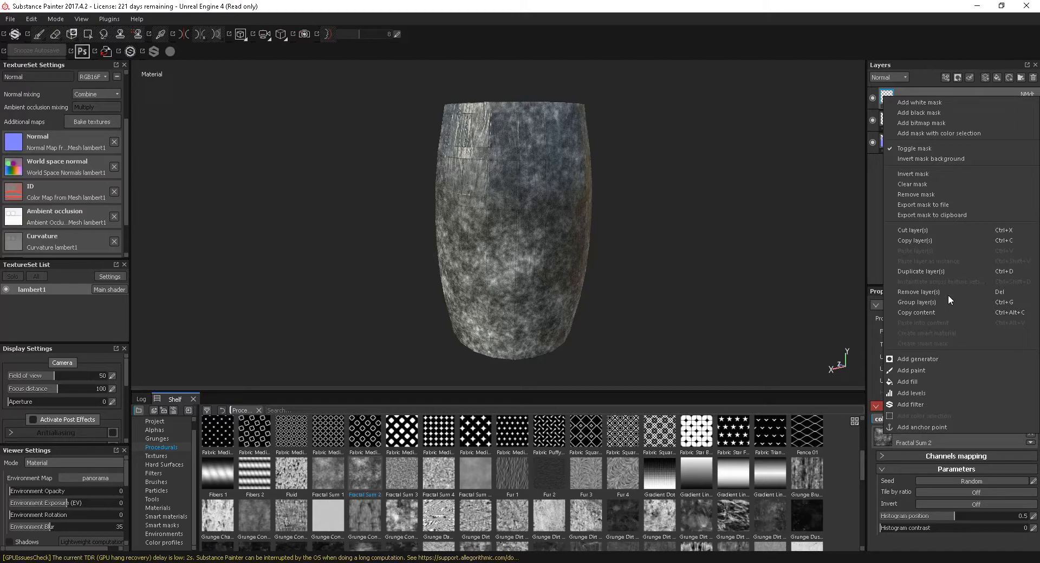
pyautogui.click(930, 404)
pyautogui.click(920, 318)
pyautogui.click(956, 318)
pyautogui.click(996, 319)
pyautogui.click(1025, 318)
pyautogui.click(960, 334)
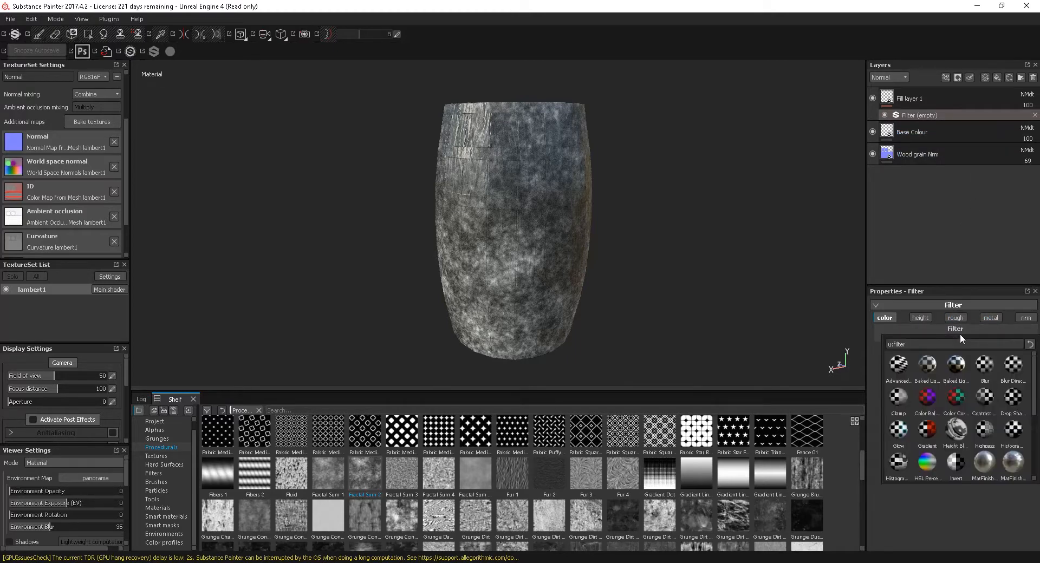
pyautogui.moveTo(1034, 402)
pyautogui.mouseDown()
pyautogui.moveTo(1036, 469)
pyautogui.moveTo(1036, 404)
pyautogui.mouseUp()
pyautogui.moveTo(1037, 405); pyautogui.dragTo(1037, 462)
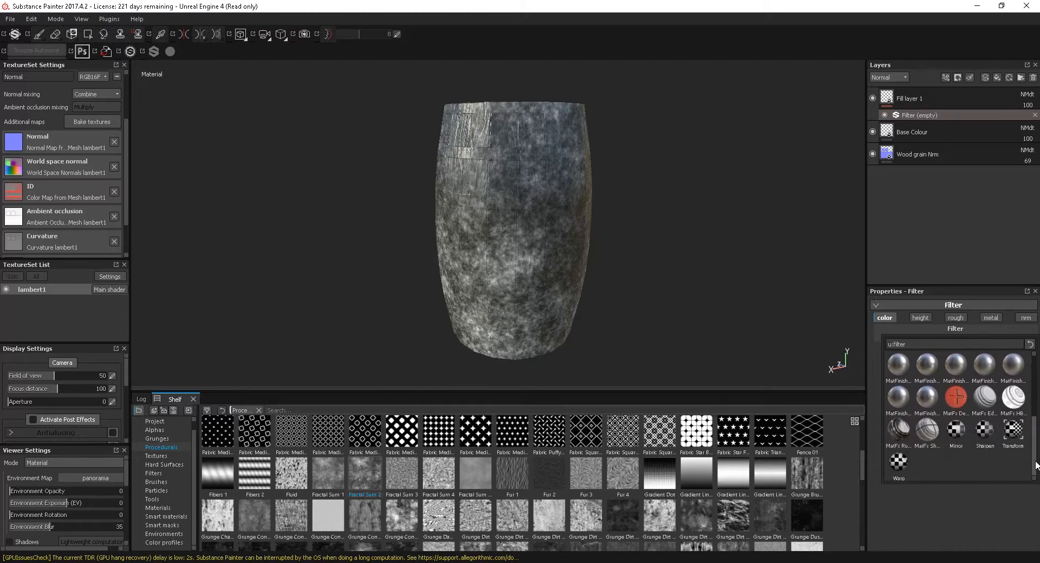
pyautogui.moveTo(1036, 462); pyautogui.dragTo(1036, 423)
pyautogui.click(927, 383)
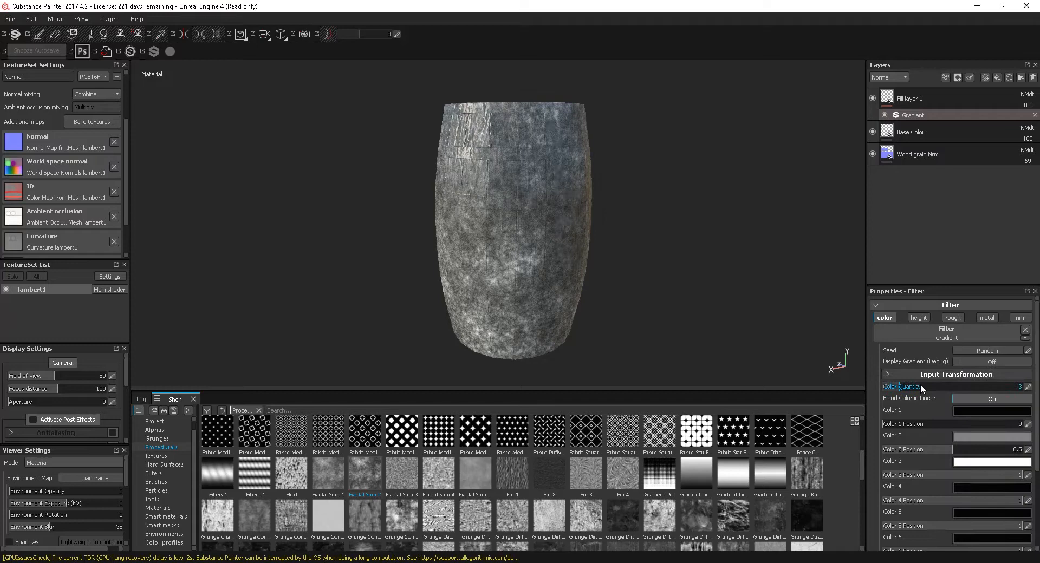
# Set the gradient's Color 3 to a sampled tan brown and Color 1 to R 0.345, G 0.275, B 0.188.
pyautogui.click(984, 467)
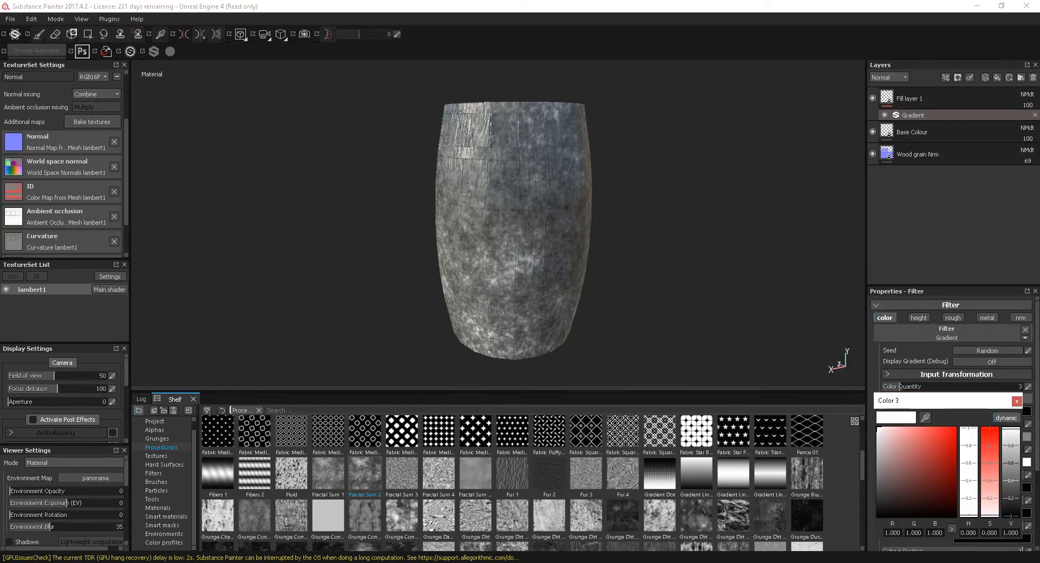
pyautogui.click(925, 418)
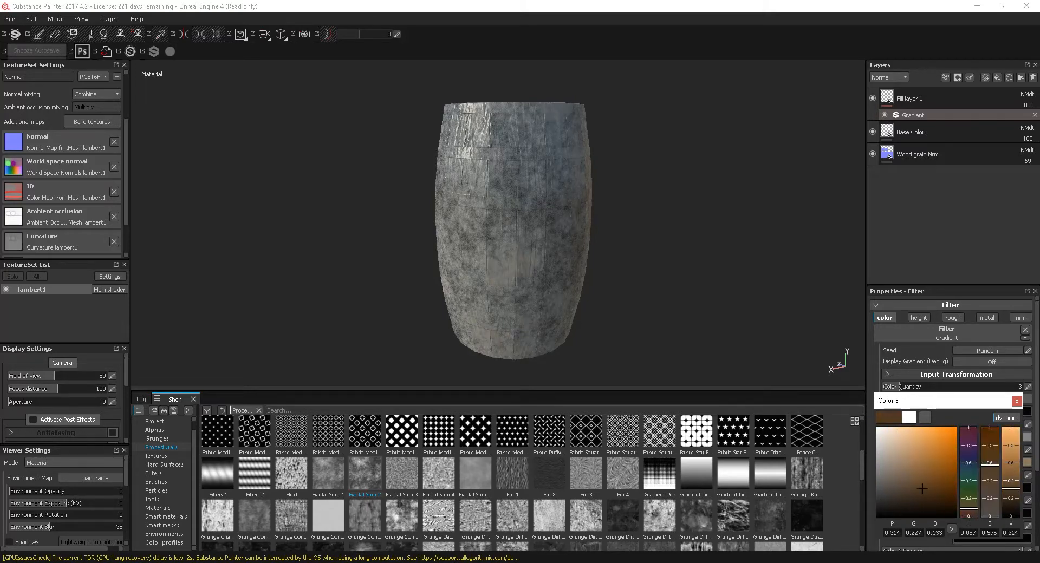
pyautogui.click(1017, 401)
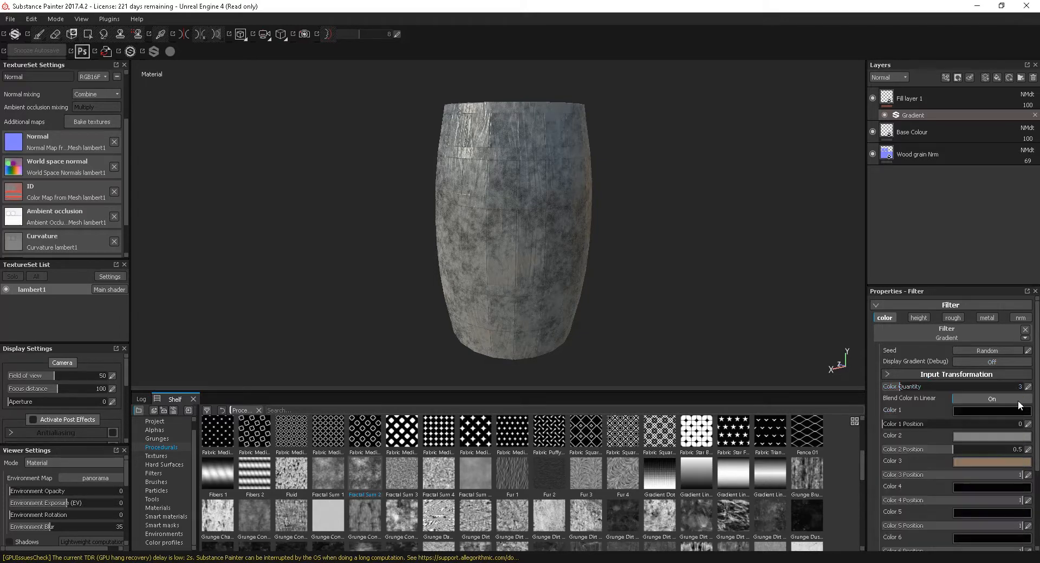
pyautogui.click(973, 411)
pyautogui.click(926, 362)
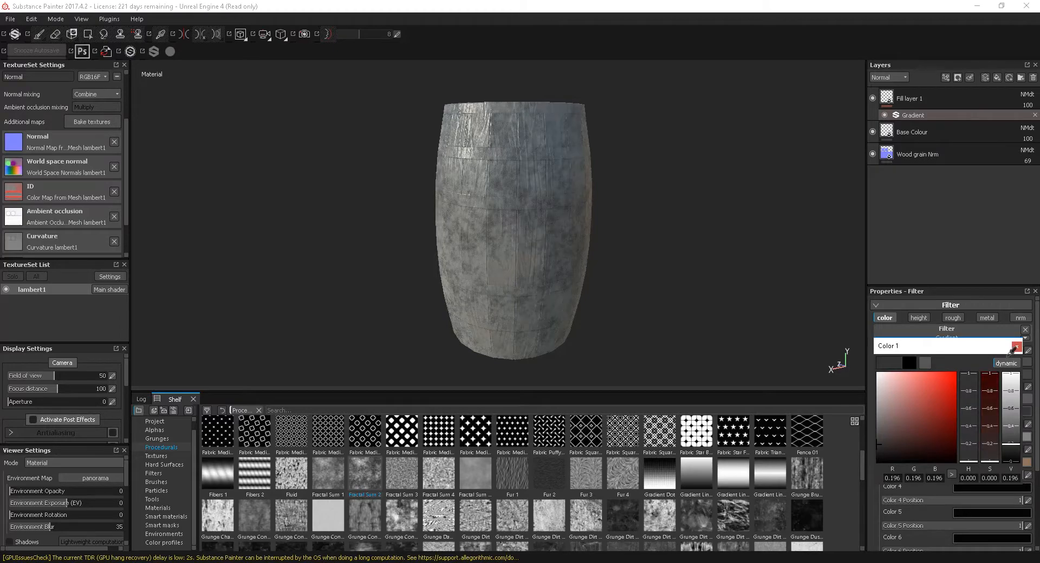
pyautogui.moveTo(918, 436); pyautogui.dragTo(912, 431)
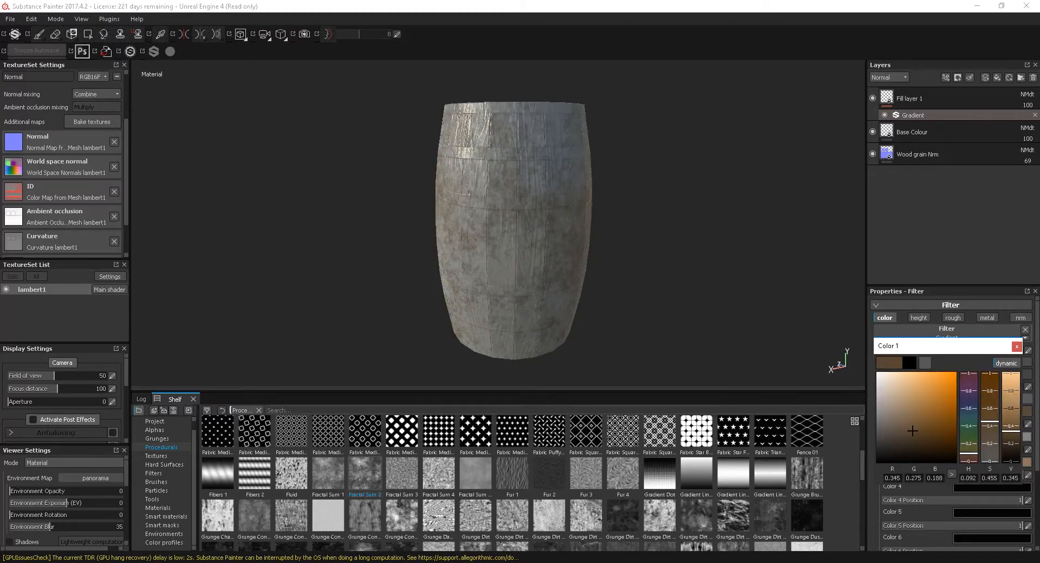
pyautogui.click(1017, 346)
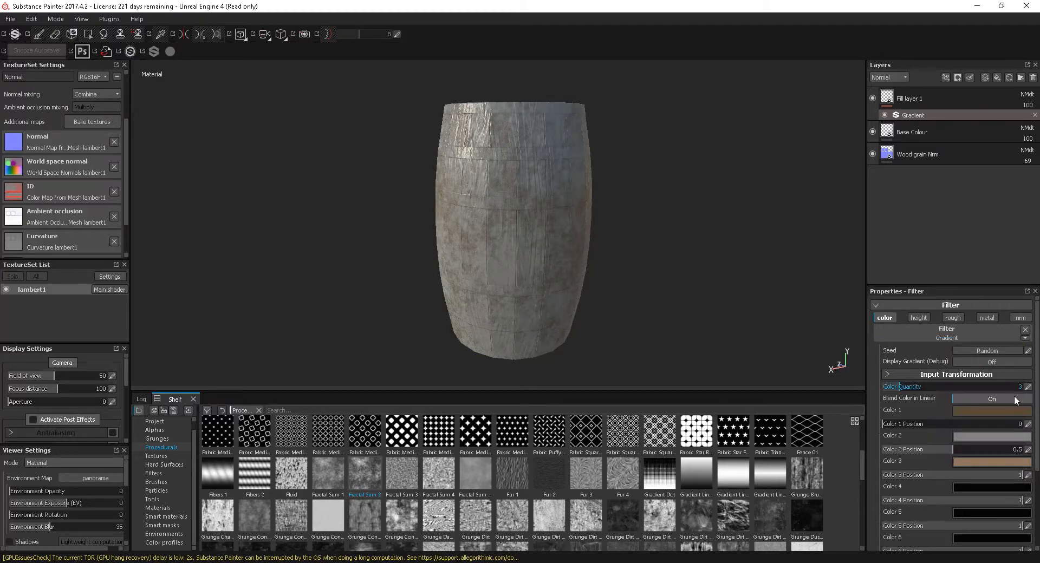
# Set the gradient positions to 0.15 for Color 1, 0.69 for Color 2 and 0.64 for Color 3.
pyautogui.moveTo(893, 424)
pyautogui.mouseDown()
pyautogui.moveTo(950, 422)
pyautogui.moveTo(911, 428)
pyautogui.mouseUp()
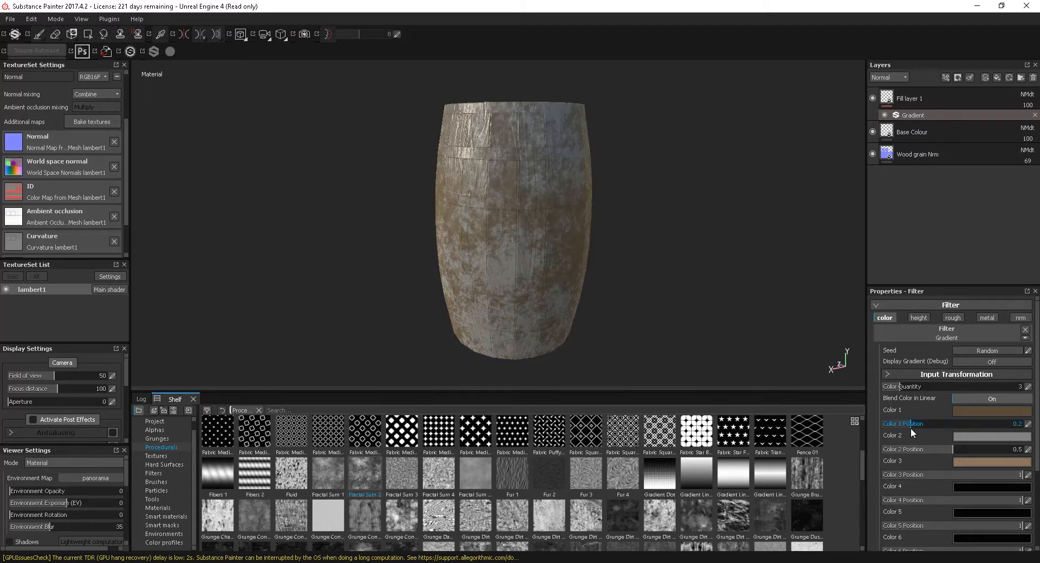
pyautogui.moveTo(911, 429); pyautogui.dragTo(914, 429)
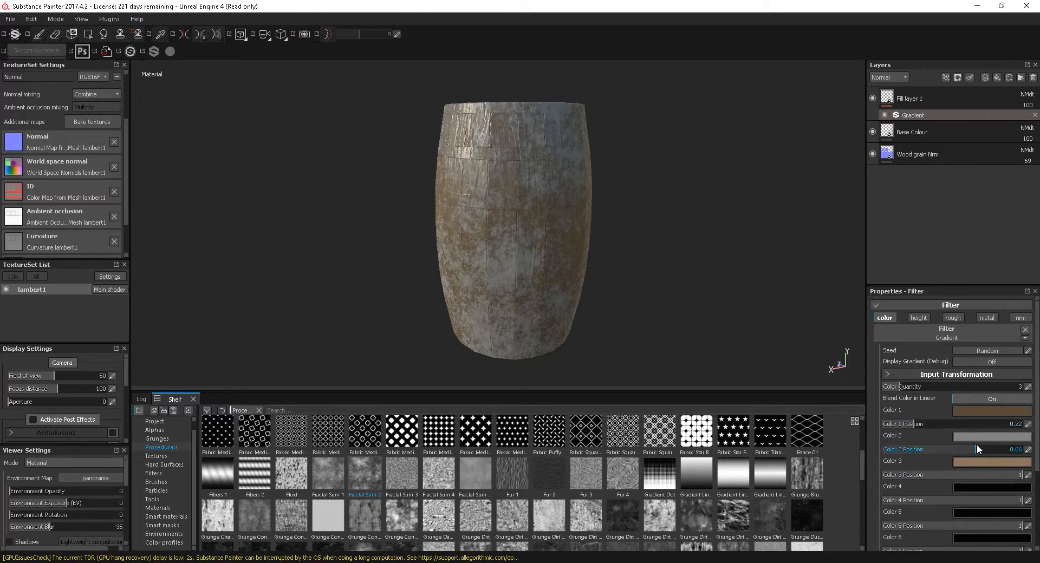
pyautogui.moveTo(987, 445); pyautogui.dragTo(973, 444)
pyautogui.moveTo(1008, 473); pyautogui.dragTo(954, 474)
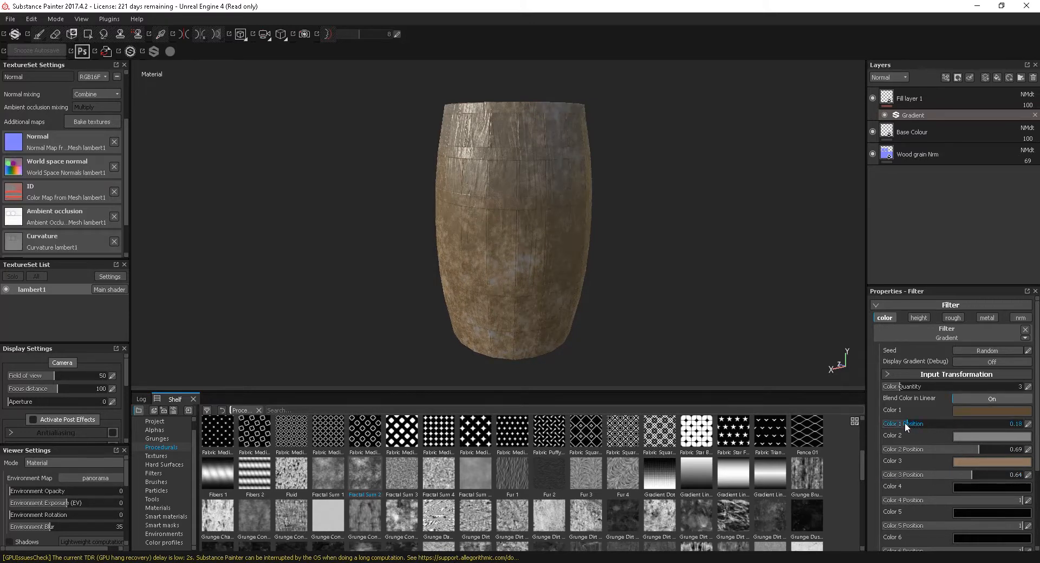
pyautogui.moveTo(890, 423)
pyautogui.mouseDown()
pyautogui.moveTo(963, 423)
pyautogui.moveTo(868, 423)
pyautogui.moveTo(901, 422)
pyautogui.mouseUp()
# Try a color quantity of 7 for the gradient and toggle the debug gradient display.
pyautogui.click(916, 390)
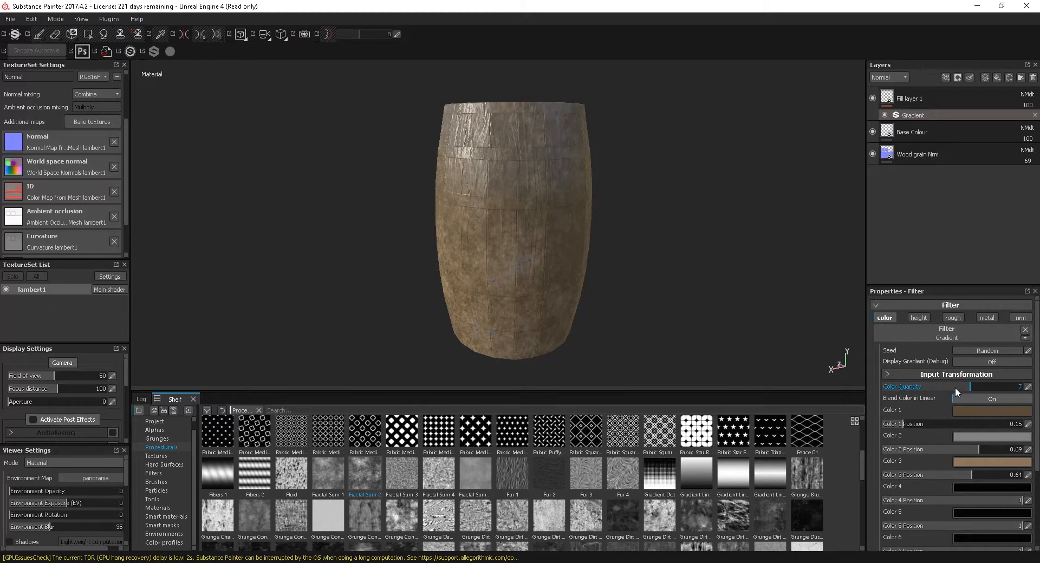
pyautogui.moveTo(911, 388); pyautogui.dragTo(886, 394)
pyautogui.click(987, 363)
pyautogui.click(987, 363)
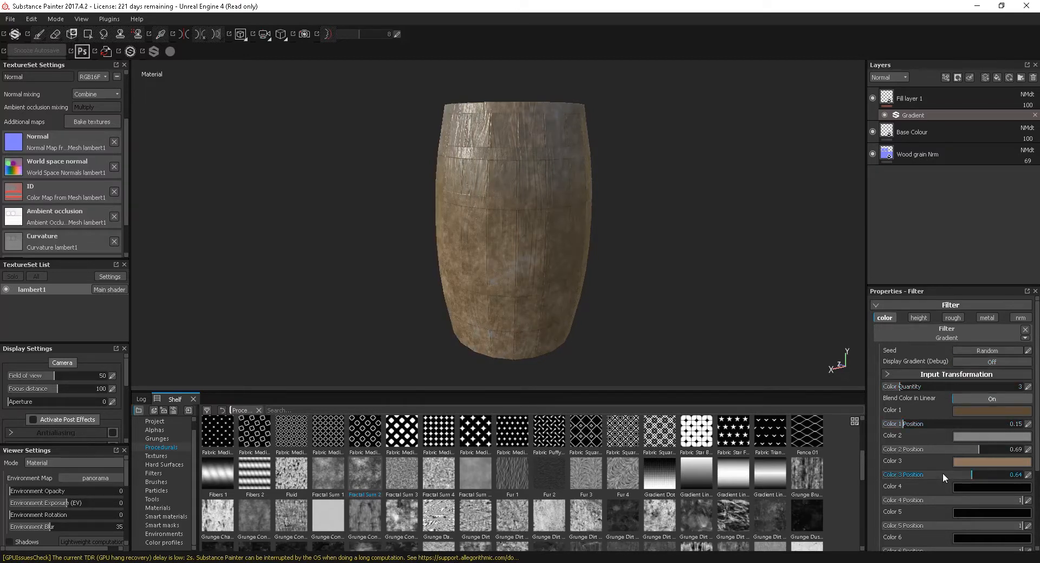
# Set the gradient's Color 4 to an orange brown of R 0.569, G 0.341, B 0.145 and the Color 3 position to 0.58.
pyautogui.click(992, 488)
pyautogui.moveTo(929, 438); pyautogui.dragTo(1039, 374)
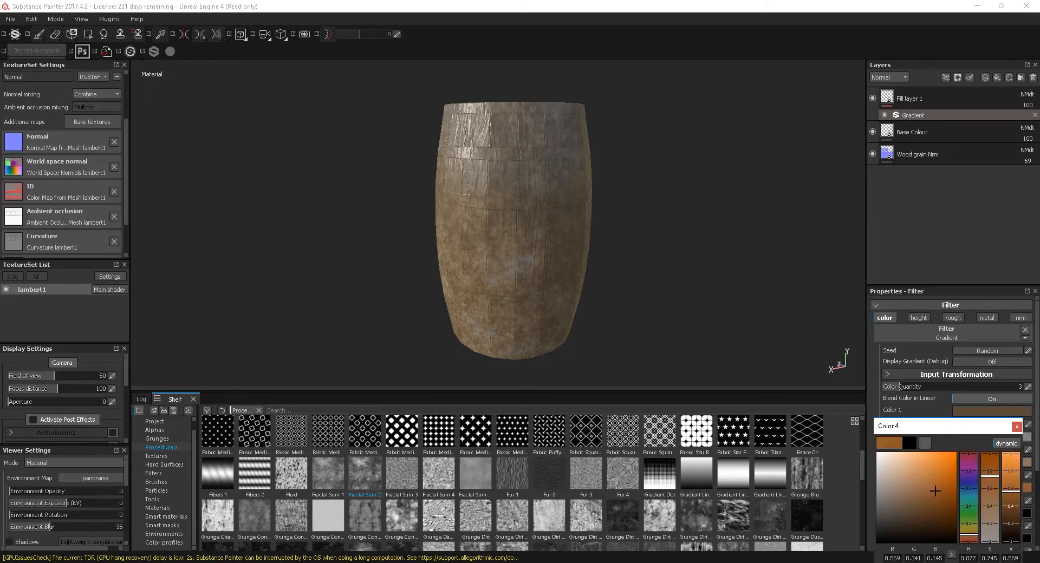
pyautogui.click(1018, 427)
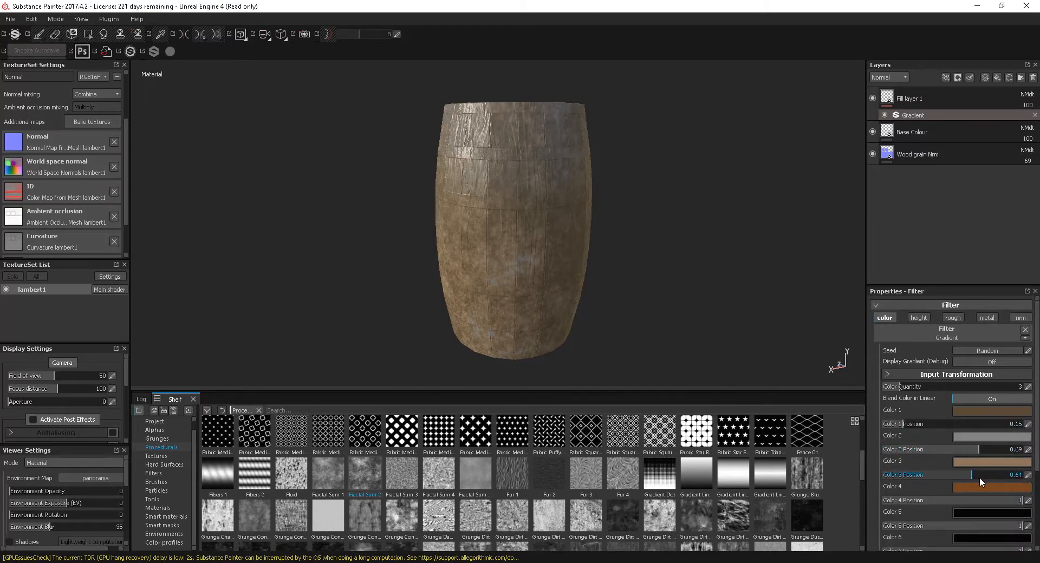
pyautogui.moveTo(973, 476)
pyautogui.mouseDown()
pyautogui.moveTo(960, 482)
pyautogui.moveTo(971, 470)
pyautogui.moveTo(990, 475)
pyautogui.moveTo(915, 476)
pyautogui.moveTo(955, 481)
pyautogui.mouseUp()
# Set the gradient's Color 2 to a light brown of R 0.549, G 0.443, B 0.325 and check it on the barrel.
pyautogui.click(983, 434)
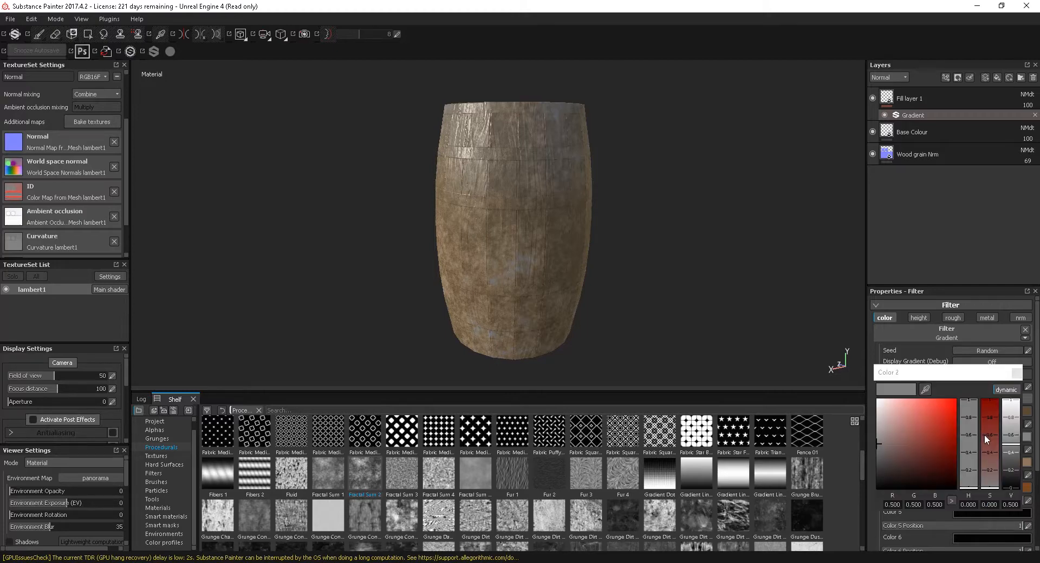
pyautogui.click(926, 389)
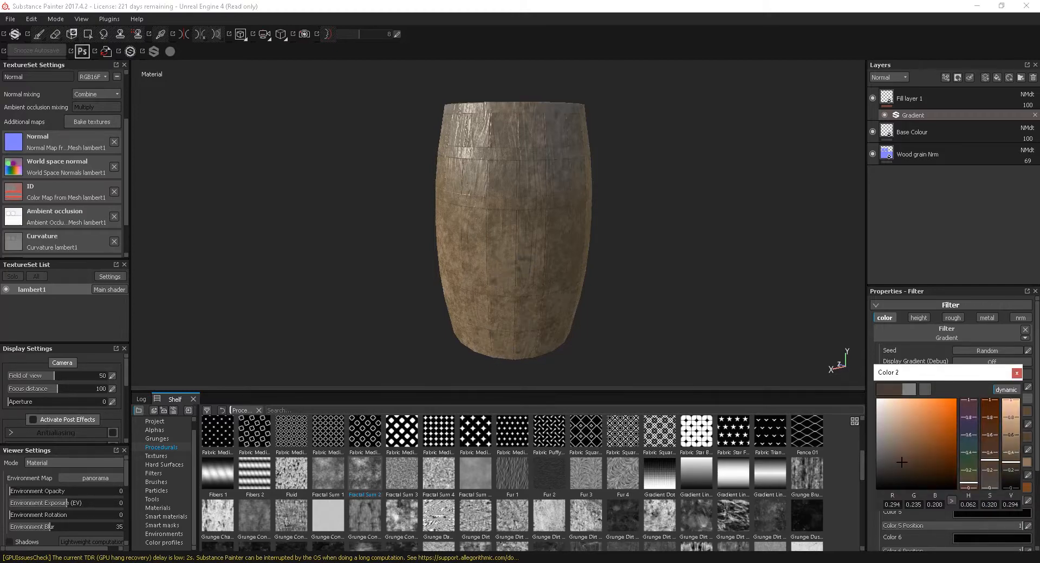
pyautogui.moveTo(911, 438); pyautogui.dragTo(909, 440)
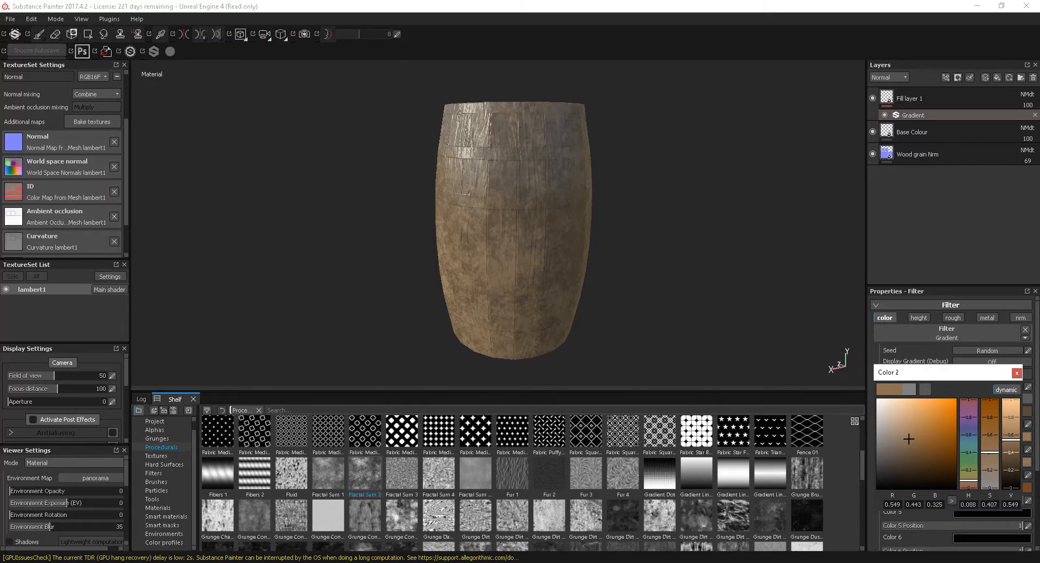
pyautogui.moveTo(616, 253)
pyautogui.keyDown('alt'); pyautogui.mouseDown()
pyautogui.moveTo(641, 246)
pyautogui.moveTo(631, 249)
pyautogui.mouseUp(); pyautogui.keyUp('alt')
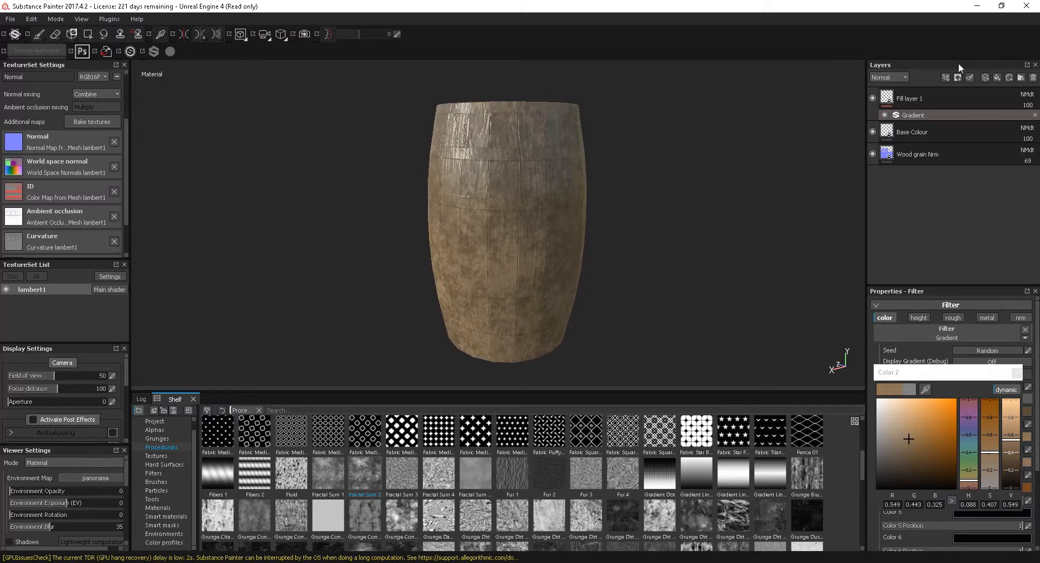
# Toggle the visibility of Fill layer 1 to compare the barrel with and without the grunge color variation.
pyautogui.click(952, 92)
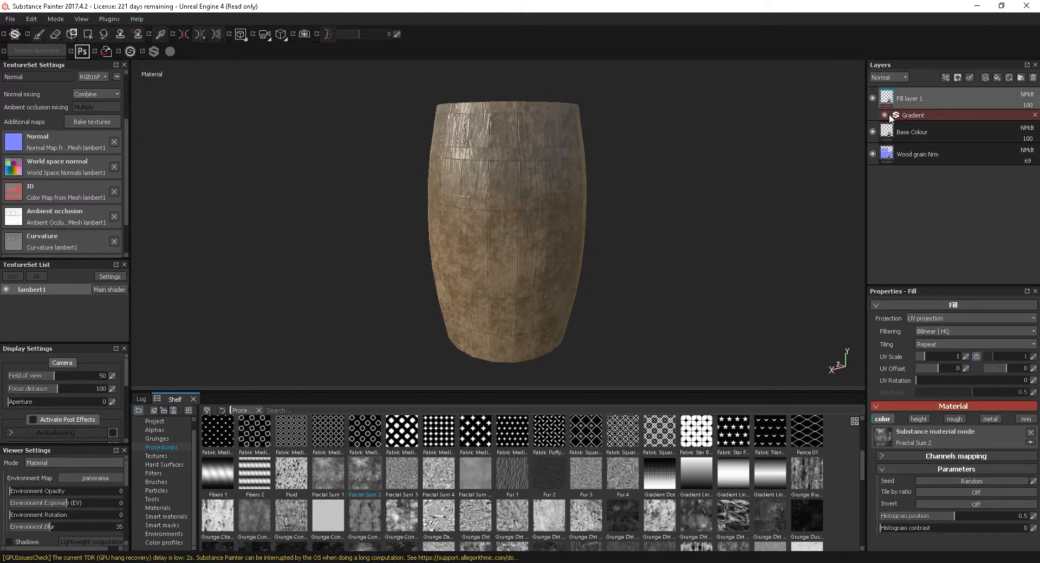
pyautogui.click(873, 98)
pyautogui.click(873, 98)
pyautogui.click(873, 98)
pyautogui.click(874, 98)
# Show the Base Color channel in the layer stack, lower the opacity of Fill layer 1 to 91, and reselect its Gradient filter.
pyautogui.click(1027, 105)
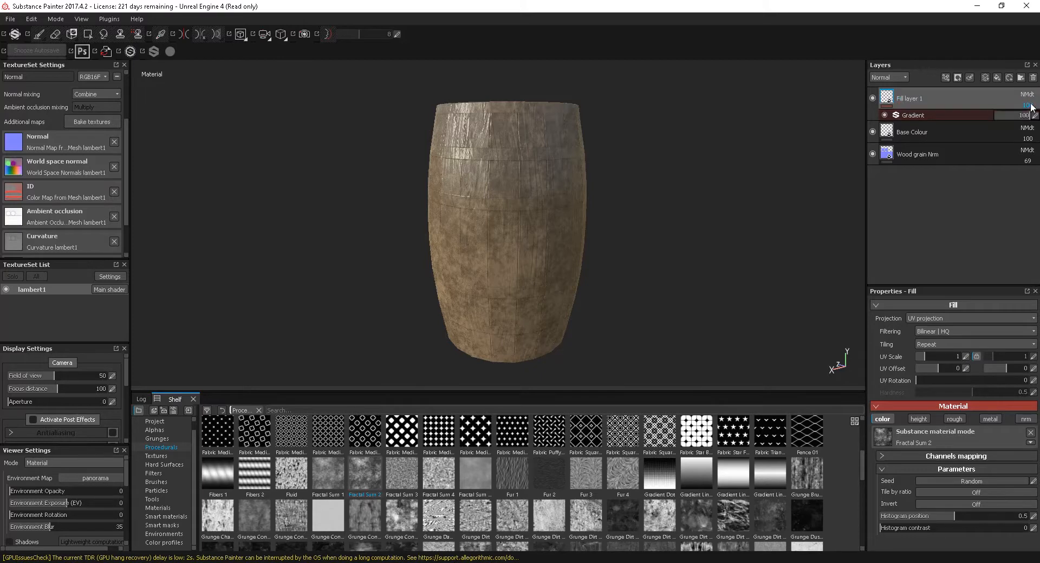
pyautogui.moveTo(1028, 116)
pyautogui.mouseDown()
pyautogui.moveTo(999, 120)
pyautogui.moveTo(1029, 116)
pyautogui.mouseUp()
pyautogui.click(904, 77)
pyautogui.click(891, 87)
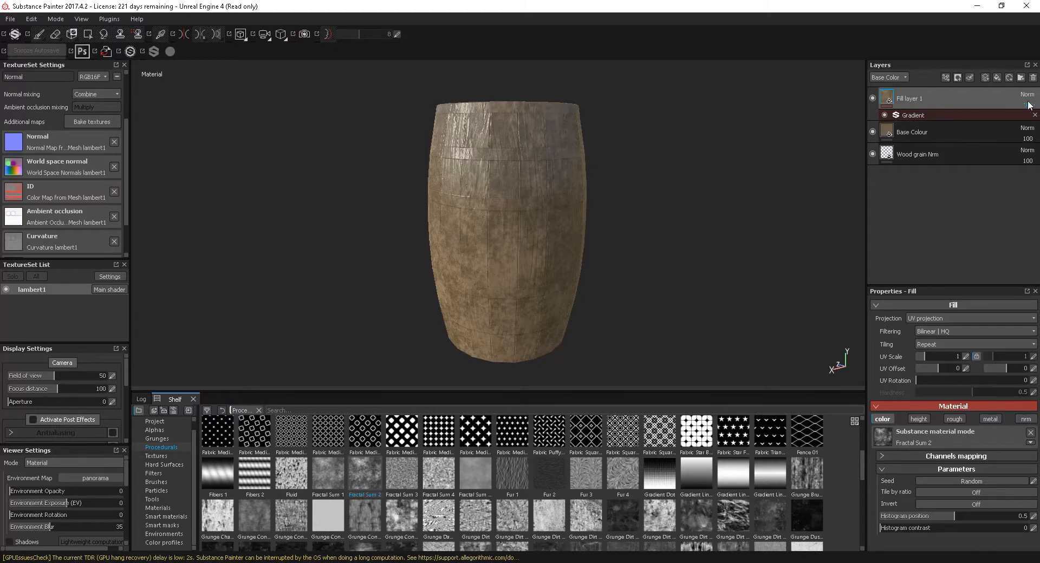
pyautogui.moveTo(1029, 117)
pyautogui.mouseDown()
pyautogui.moveTo(1010, 115)
pyautogui.moveTo(1037, 117)
pyautogui.moveTo(1022, 117)
pyautogui.mouseUp()
pyautogui.moveTo(1028, 116); pyautogui.dragTo(1027, 116)
pyautogui.click(918, 117)
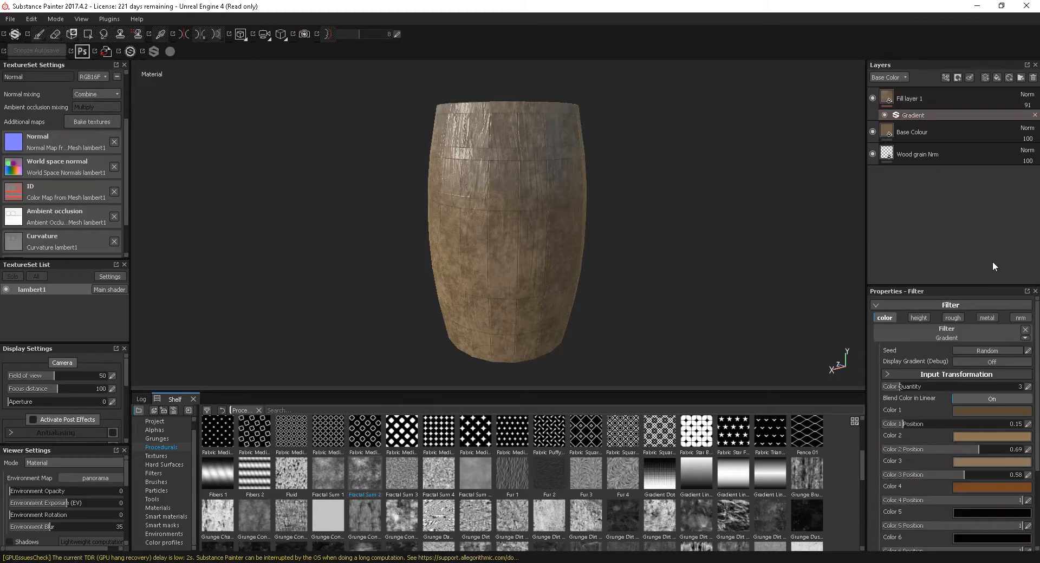
# Set the gradient's Color 1 position to 0.22 and its Color 3 to a muted brown of R 0.454, G 0.375, B 0.296.
pyautogui.moveTo(905, 421); pyautogui.dragTo(943, 422)
pyautogui.click(984, 461)
pyautogui.moveTo(1014, 470)
pyautogui.mouseDown()
pyautogui.moveTo(1010, 501)
pyautogui.moveTo(1006, 458)
pyautogui.moveTo(1003, 480)
pyautogui.mouseUp()
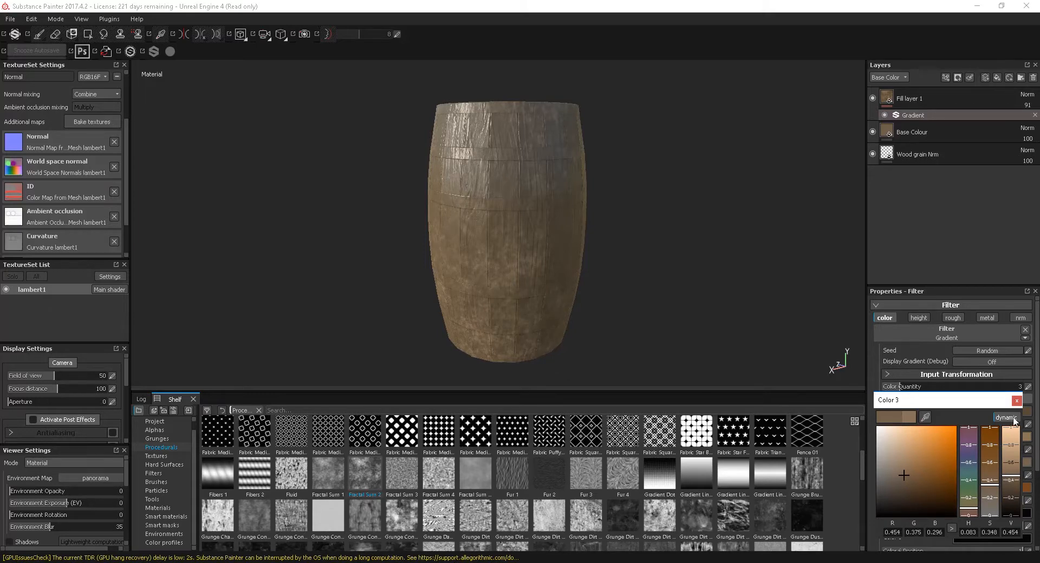
pyautogui.click(1017, 401)
# Darken the gradient's Color 1 to R 0.282, G 0.224, B 0.154, set the Color 2 position to 0.75 and check the barrel.
pyautogui.click(983, 414)
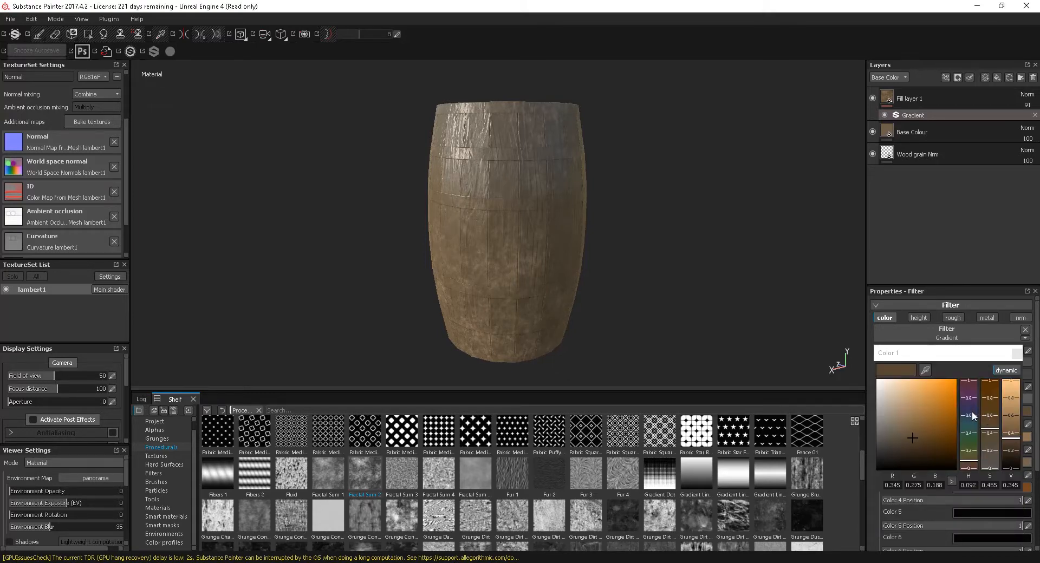
pyautogui.moveTo(1011, 438); pyautogui.dragTo(1010, 449)
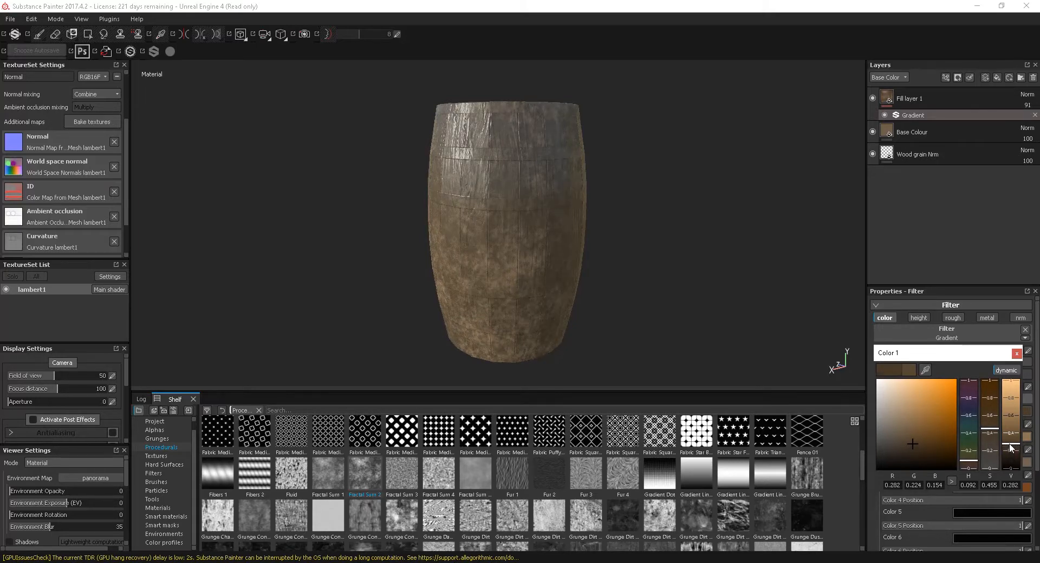
pyautogui.click(1017, 353)
pyautogui.moveTo(969, 447)
pyautogui.mouseDown()
pyautogui.moveTo(944, 447)
pyautogui.moveTo(987, 451)
pyautogui.mouseUp()
pyautogui.moveTo(696, 217)
pyautogui.keyDown('alt'); pyautogui.mouseDown()
pyautogui.moveTo(761, 218)
pyautogui.moveTo(707, 216)
pyautogui.moveTo(696, 227)
pyautogui.mouseUp(); pyautogui.keyUp('alt')
# Lower the opacity of Fill layer 1 to 77 and rename the layer "colour gradient".
pyautogui.click(1025, 105)
pyautogui.moveTo(1029, 115); pyautogui.dragTo(1023, 117)
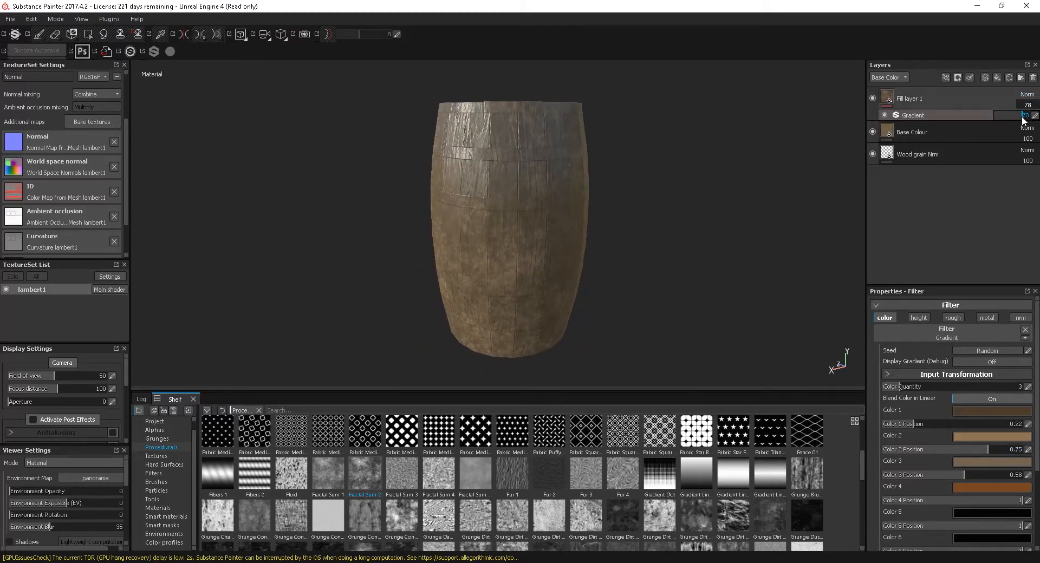
pyautogui.doubleClick(912, 99)
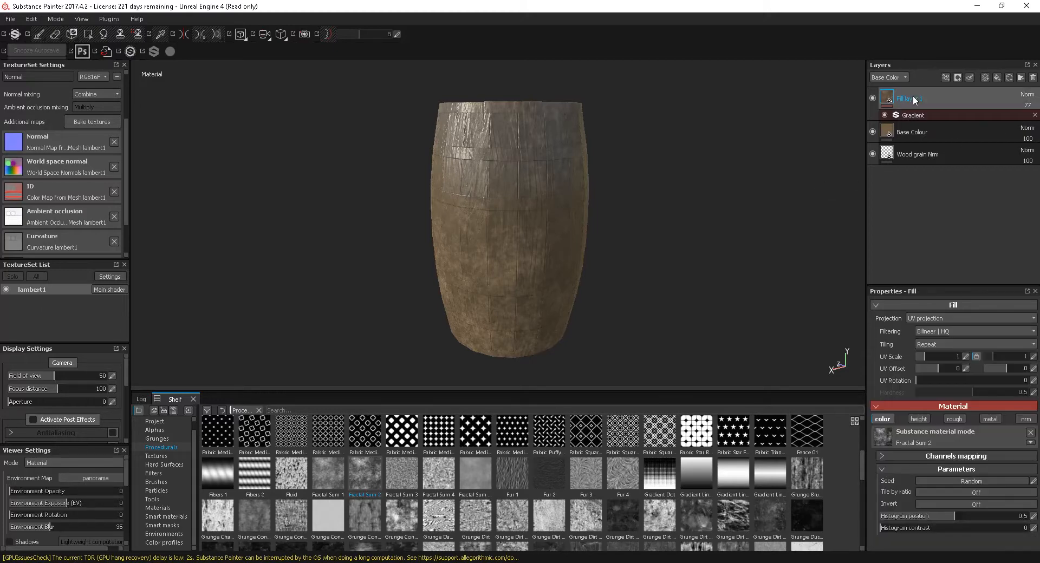
pyautogui.write('col')
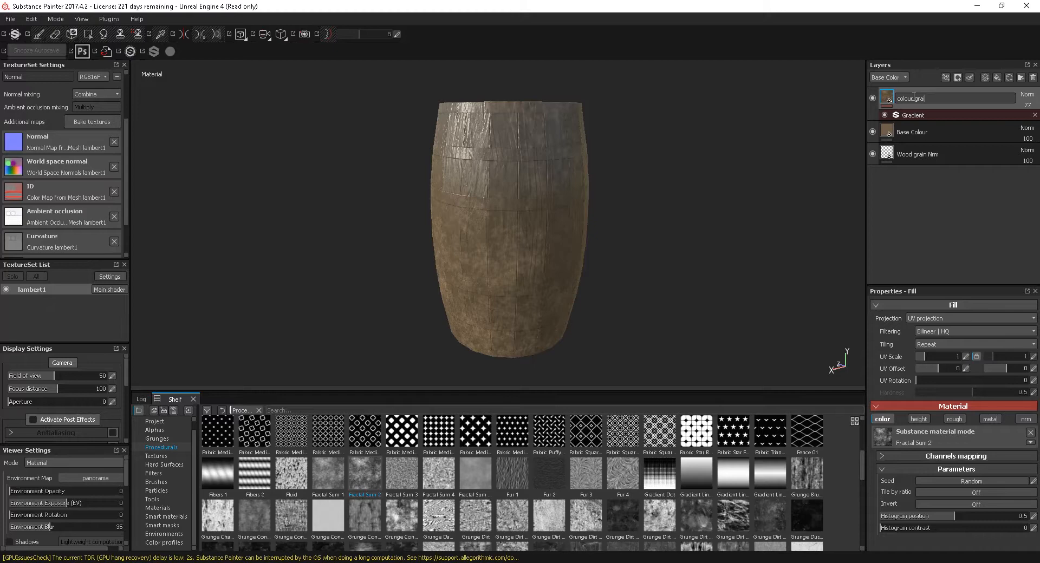
pyautogui.write('our gradient')
pyautogui.press('Return')
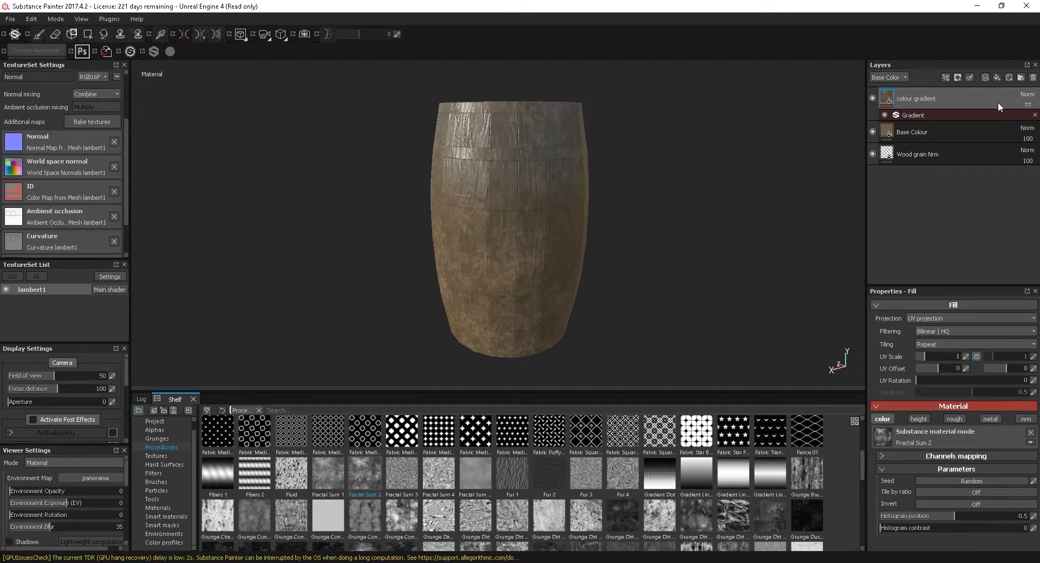
# Add a fill layer above the colour gradient layer and leave only its color channel enabled.
pyautogui.click(997, 78)
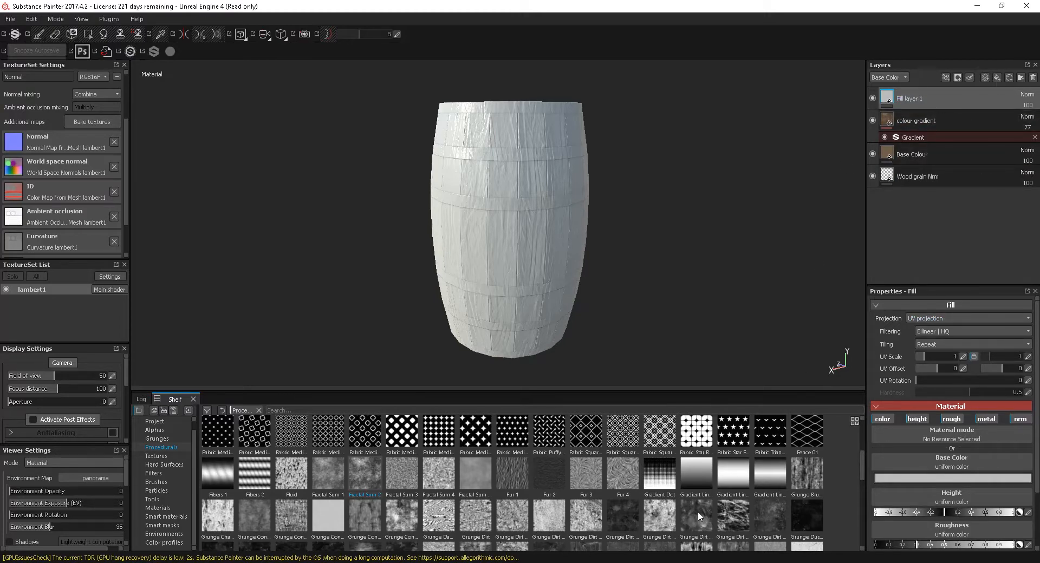
pyautogui.click(917, 419)
pyautogui.click(952, 419)
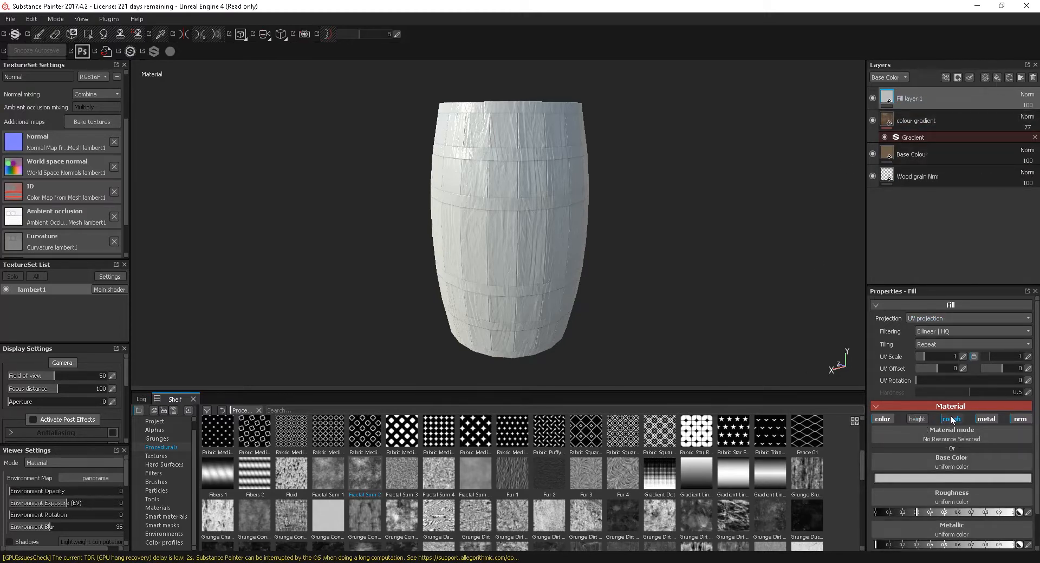
pyautogui.click(997, 419)
pyautogui.click(1021, 419)
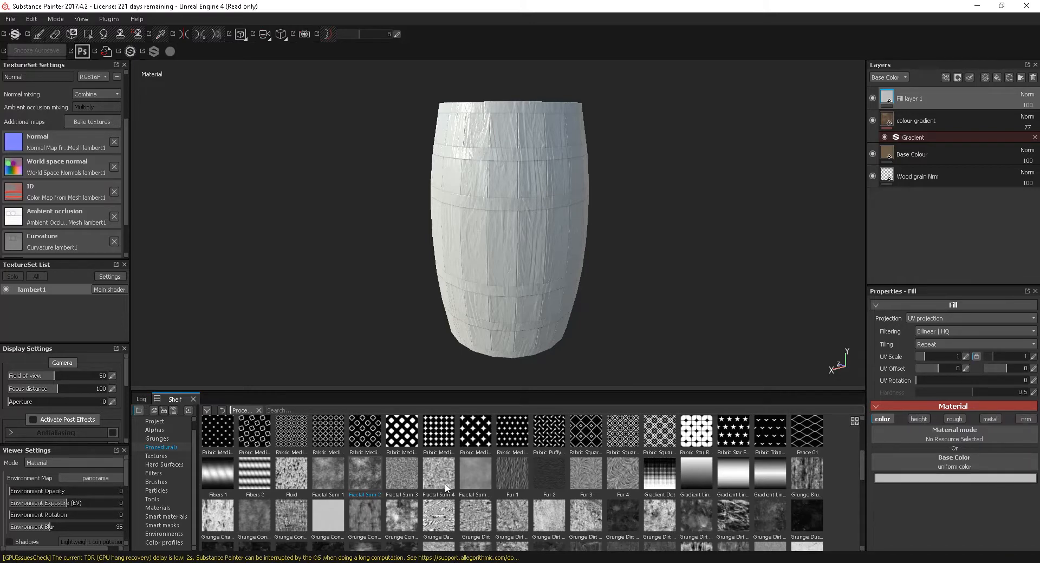
# Apply the Grunge Map 013 procedural as the new fill layer's material and test its Invert option, leaving it off.
pyautogui.moveTo(861, 460); pyautogui.dragTo(861, 474)
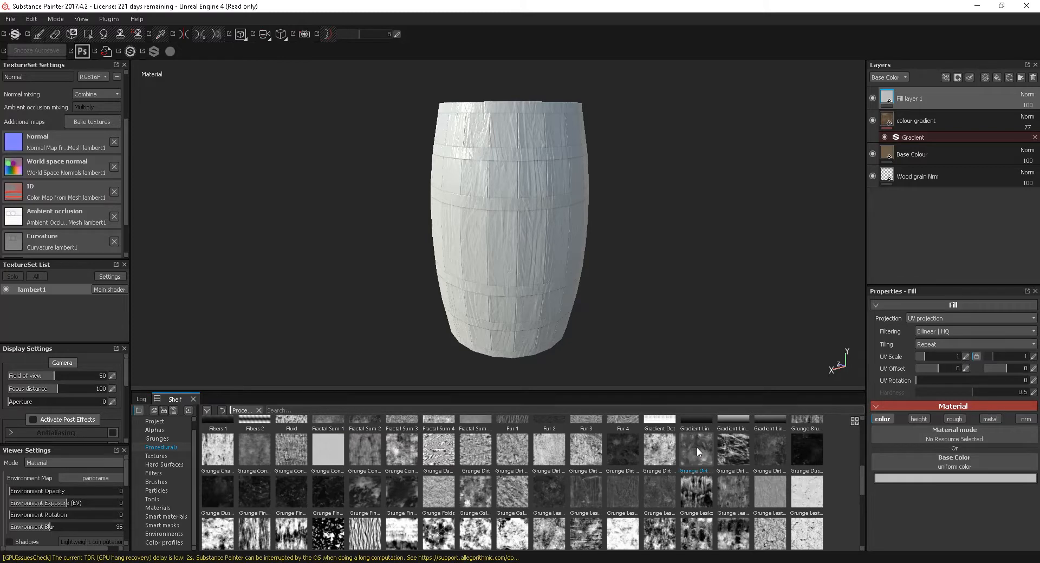
pyautogui.moveTo(699, 452)
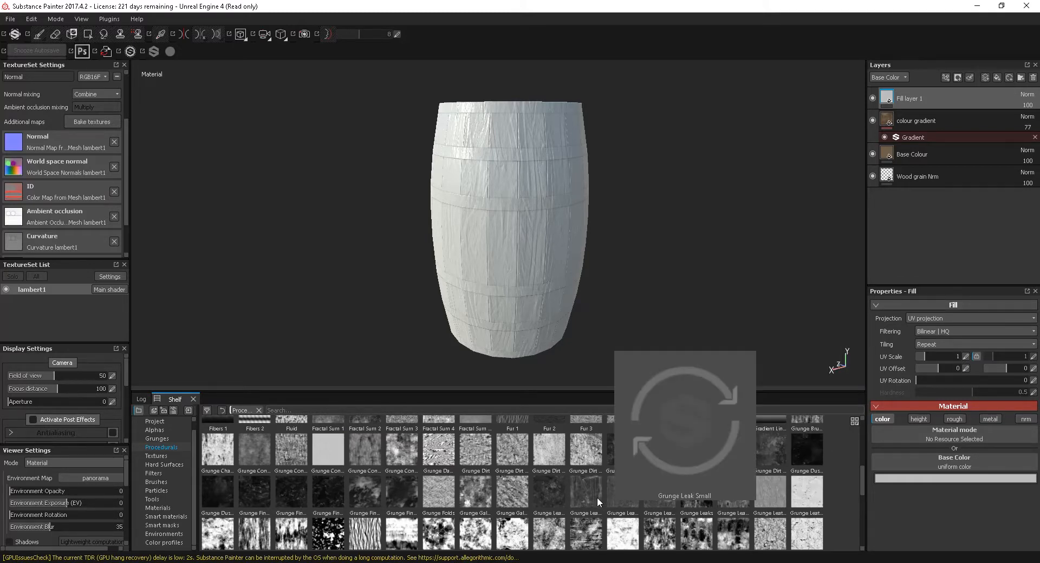
pyautogui.moveTo(589, 492)
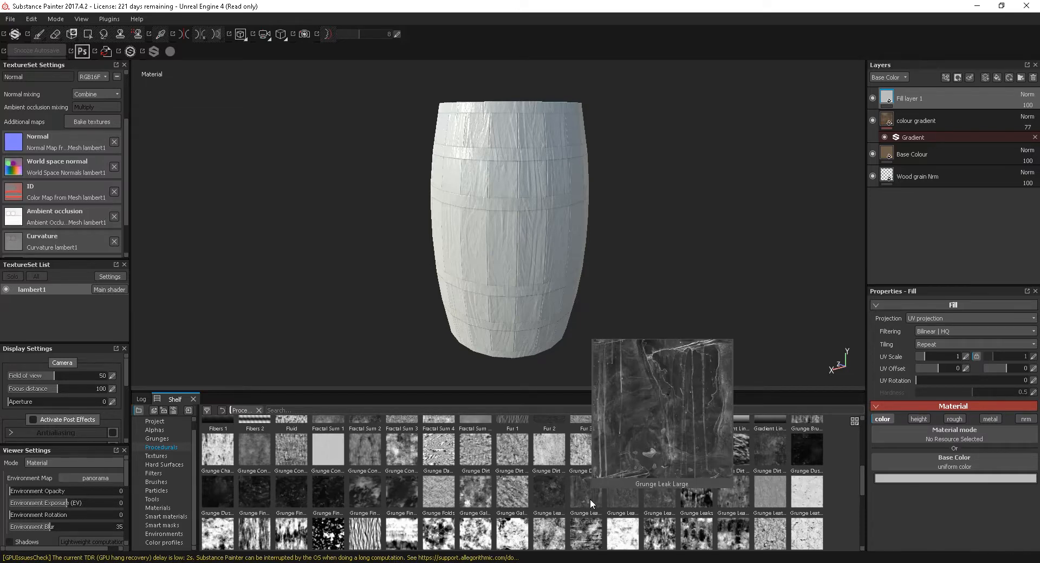
pyautogui.moveTo(550, 497)
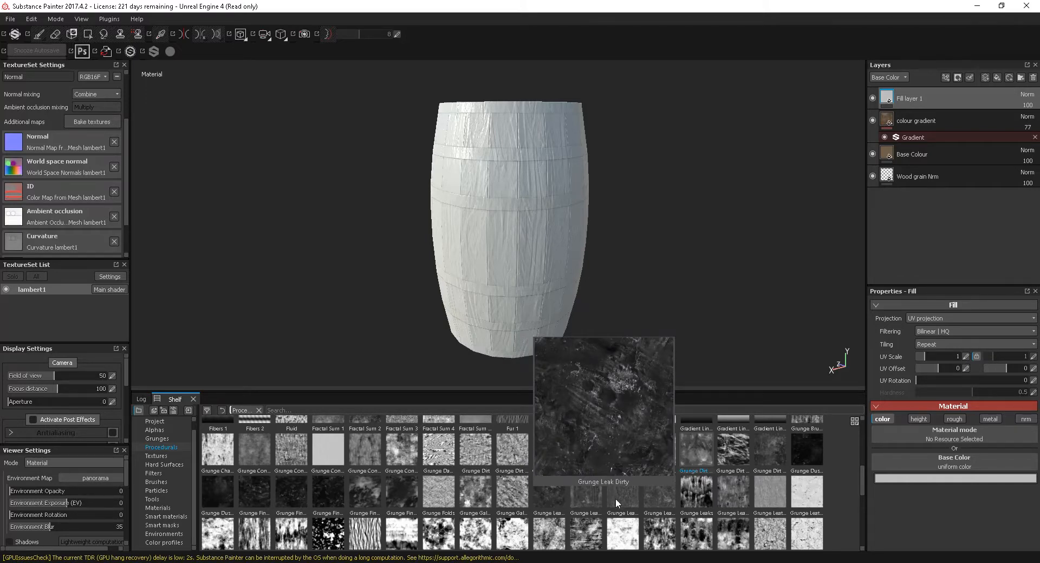
pyautogui.moveTo(664, 536)
pyautogui.moveTo(664, 536); pyautogui.dragTo(954, 436)
pyautogui.keyDown('alt'); pyautogui.moveTo(566, 303); pyautogui.dragTo(580, 282); pyautogui.keyUp('alt')
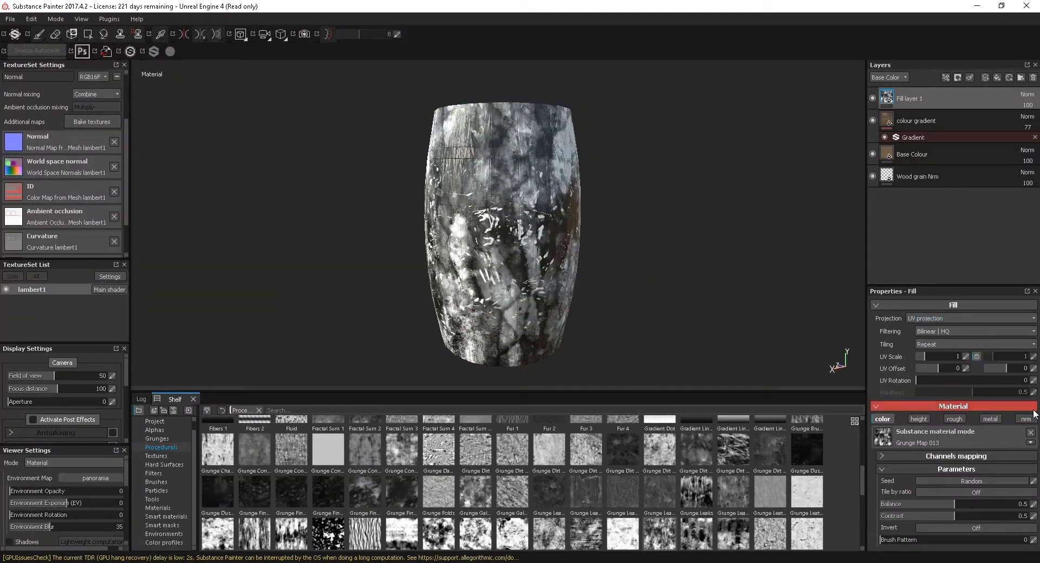
pyautogui.click(982, 527)
pyautogui.click(982, 527)
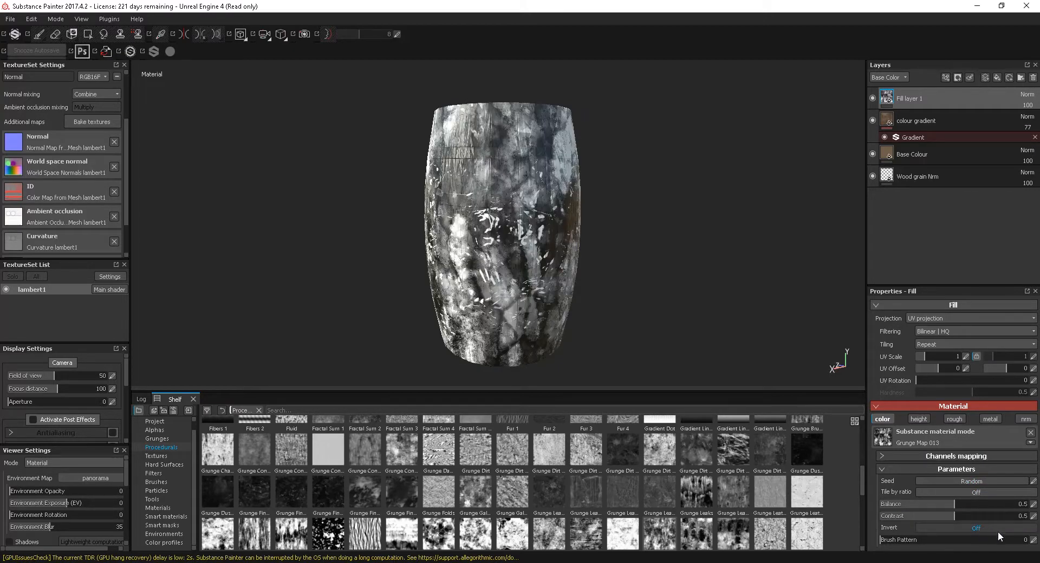
# Set the blending mode of Fill layer 1 to Multiply and its UV scale to 2.16.
pyautogui.click(1028, 95)
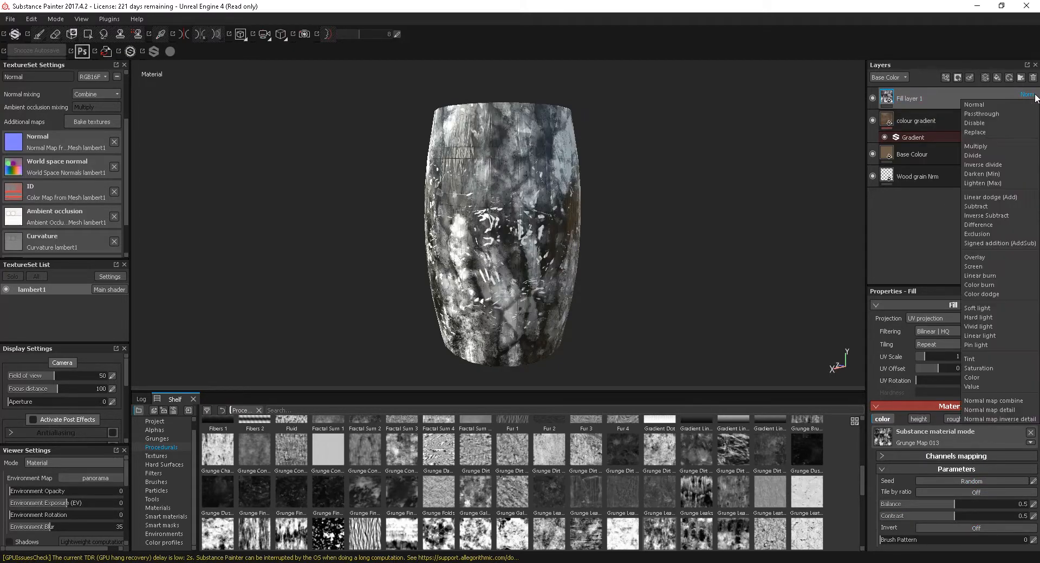
pyautogui.click(990, 146)
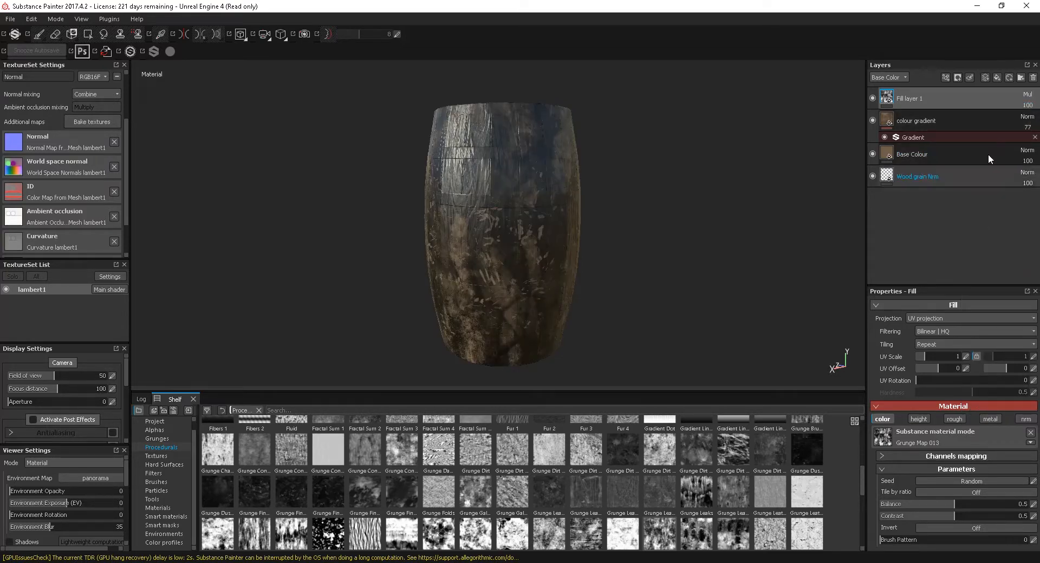
pyautogui.keyDown('alt'); pyautogui.moveTo(597, 199); pyautogui.dragTo(566, 218); pyautogui.keyUp('alt')
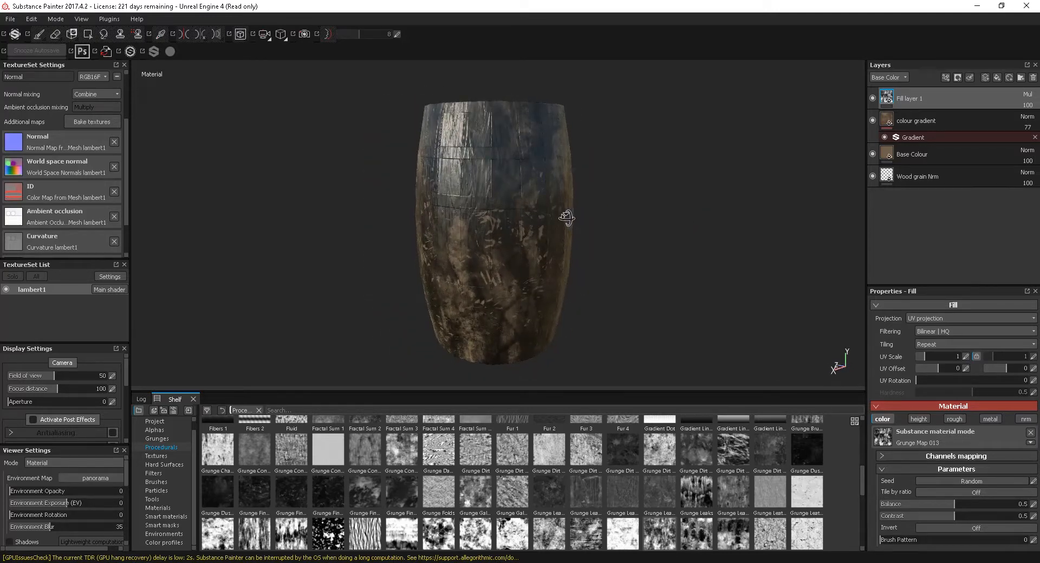
pyautogui.moveTo(924, 354); pyautogui.dragTo(927, 356)
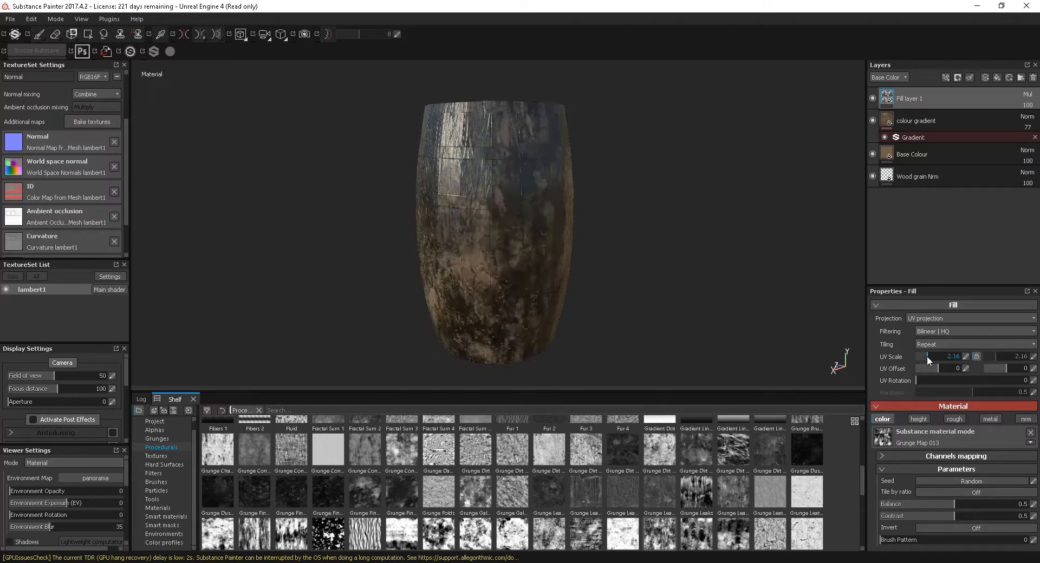
# Try tri-planar projection on Fill layer 1, switch back to UV projection and inspect the barrel.
pyautogui.click(944, 317)
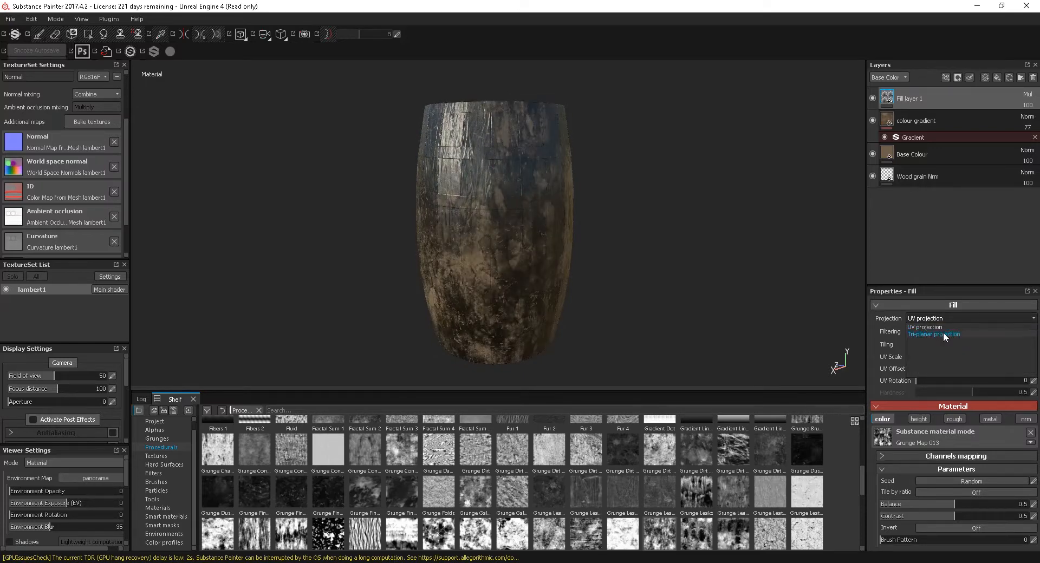
pyautogui.click(943, 332)
pyautogui.click(944, 321)
pyautogui.click(943, 319)
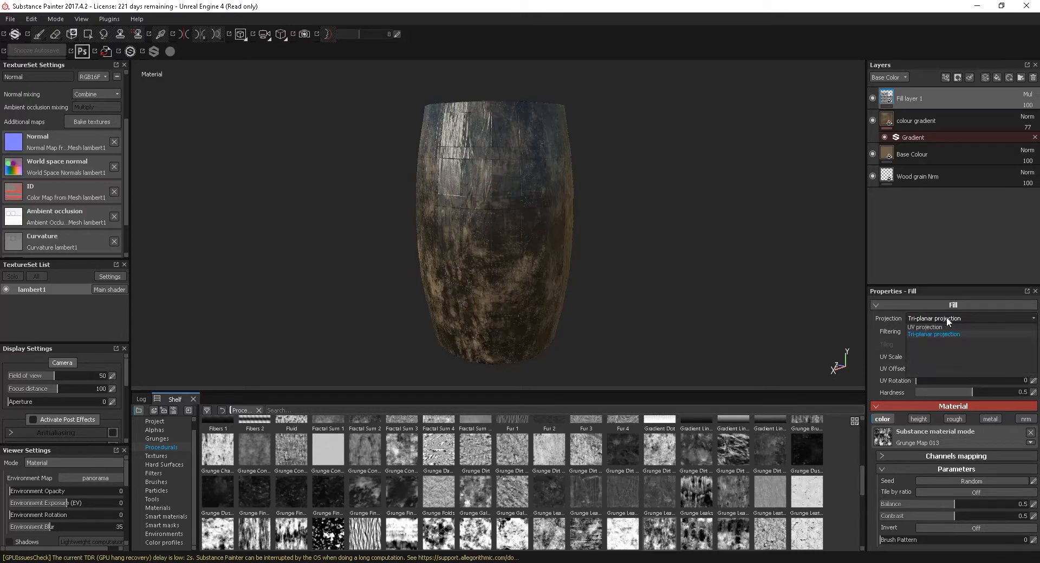
pyautogui.moveTo(590, 292)
pyautogui.keyDown('alt'); pyautogui.mouseDown()
pyautogui.moveTo(708, 272)
pyautogui.moveTo(741, 287)
pyautogui.moveTo(584, 283)
pyautogui.moveTo(608, 285)
pyautogui.mouseUp(); pyautogui.keyUp('alt')
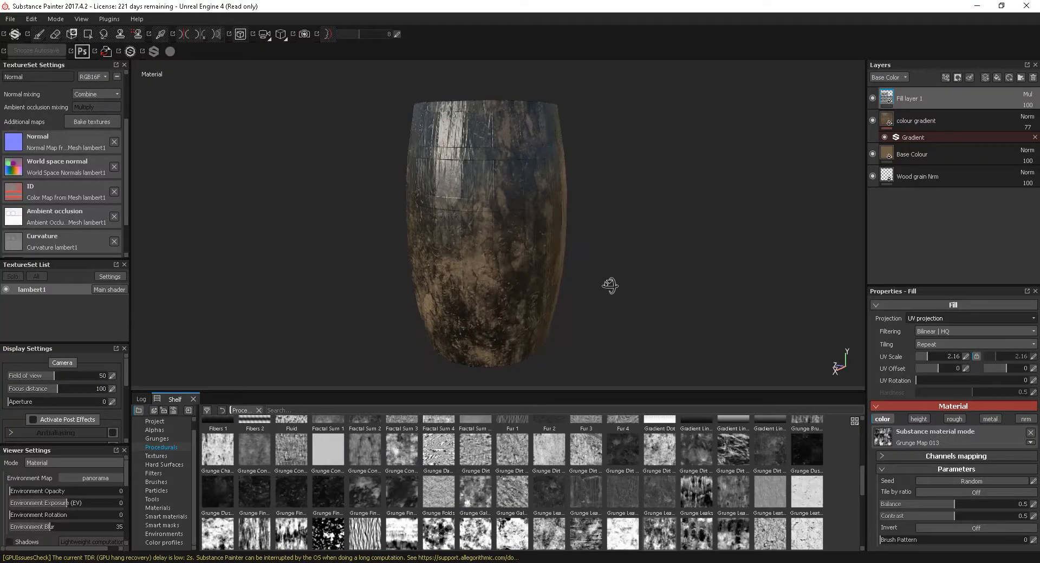
pyautogui.keyDown('alt'); pyautogui.moveTo(562, 262); pyautogui.dragTo(581, 256, button='middle'); pyautogui.keyUp('alt')
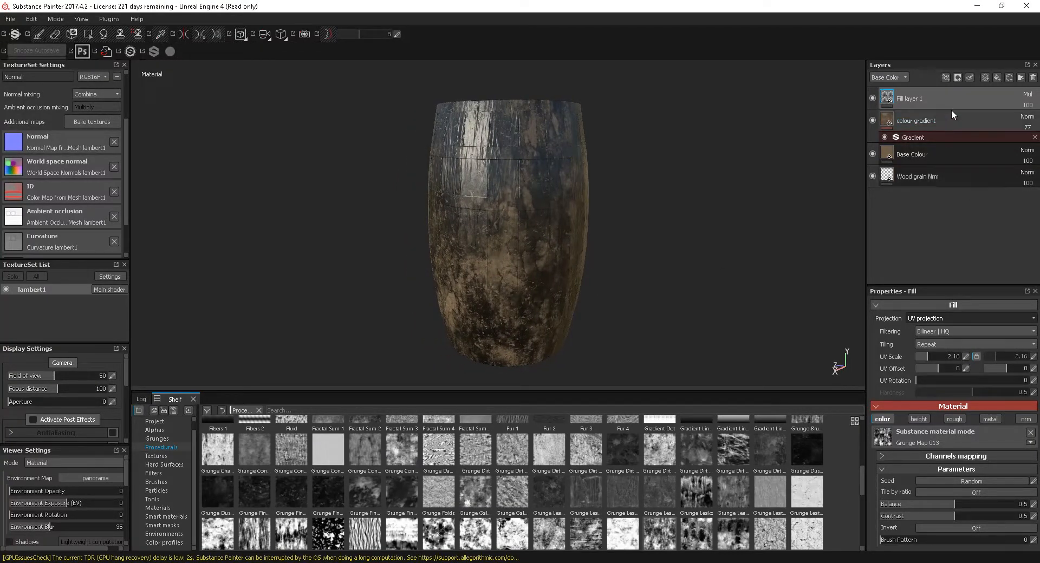
# Try Fill layer 1 at a reduced opacity of 56 and restore the opacity to 100.
pyautogui.click(1021, 108)
pyautogui.click(1013, 116)
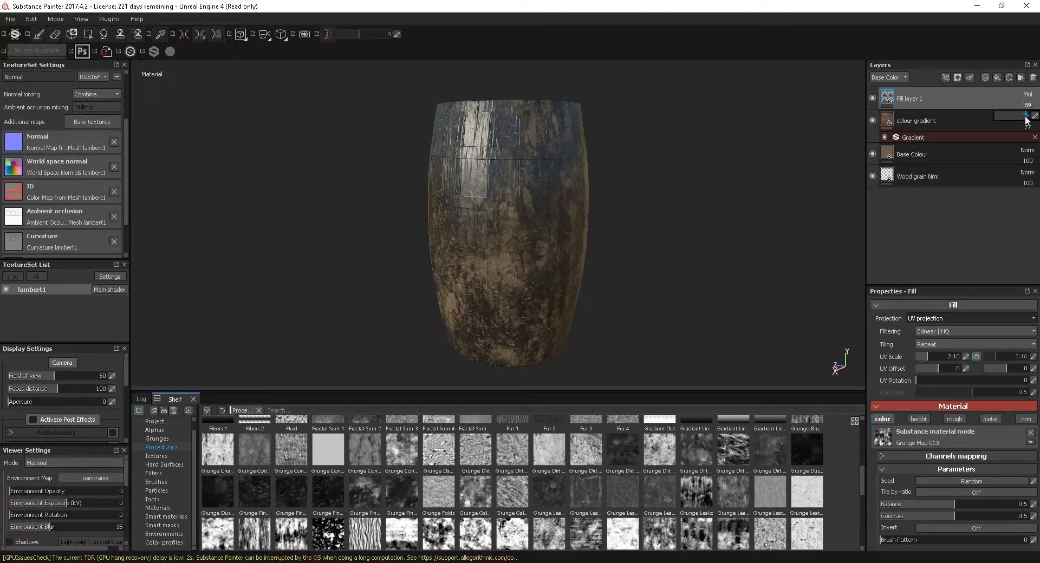
pyautogui.moveTo(1015, 117); pyautogui.dragTo(1008, 118)
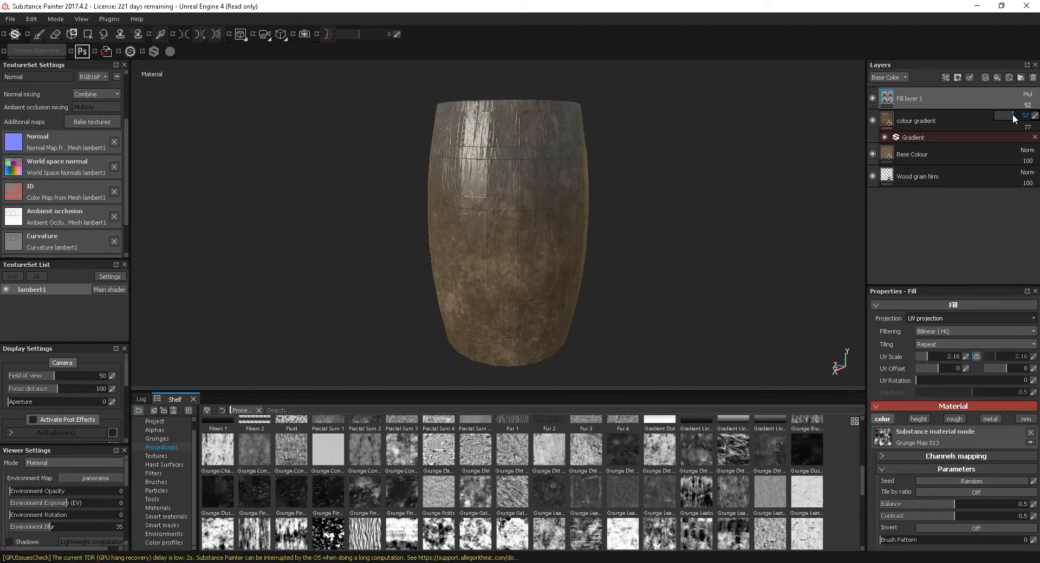
pyautogui.moveTo(580, 255)
pyautogui.keyDown('alt'); pyautogui.mouseDown()
pyautogui.moveTo(692, 230)
pyautogui.moveTo(726, 246)
pyautogui.moveTo(586, 246)
pyautogui.moveTo(601, 244)
pyautogui.moveTo(612, 292)
pyautogui.moveTo(617, 269)
pyautogui.moveTo(516, 320)
pyautogui.moveTo(467, 304)
pyautogui.moveTo(483, 242)
pyautogui.moveTo(551, 239)
pyautogui.moveTo(401, 228)
pyautogui.moveTo(592, 241)
pyautogui.mouseUp(); pyautogui.keyUp('alt')
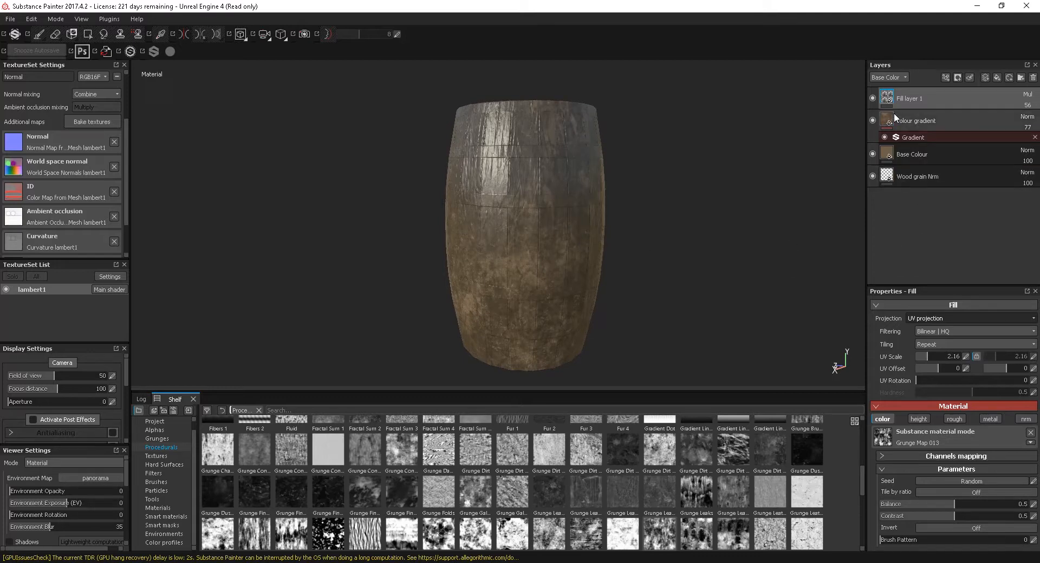
pyautogui.click(1028, 107)
pyautogui.write('100')
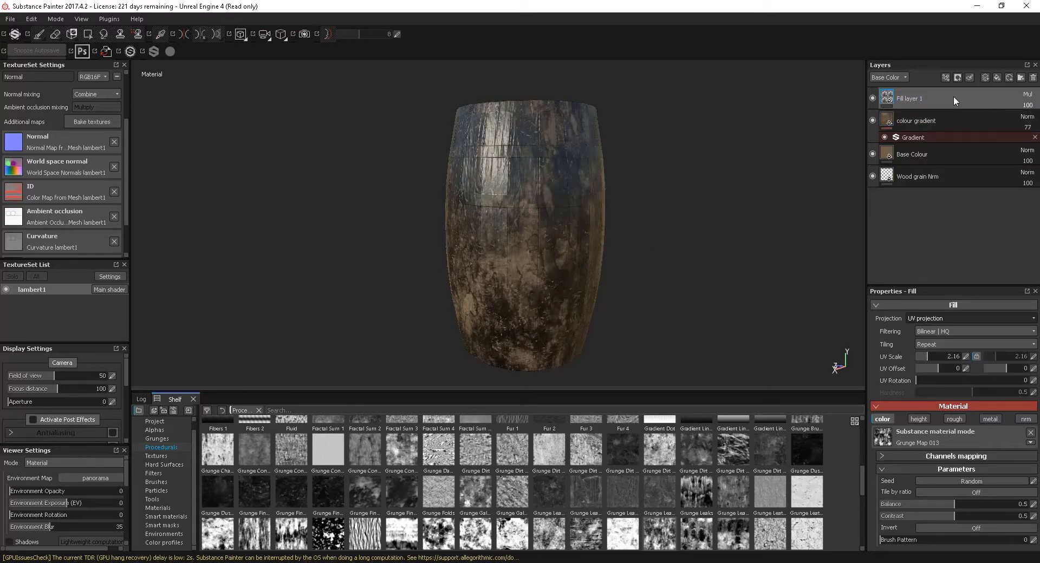
# Add a Base Color Levels effect to Fill layer 1 with an output range of 0.411 to 0.76 and input black at 0.207.
pyautogui.rightClick(954, 95)
pyautogui.click(926, 391)
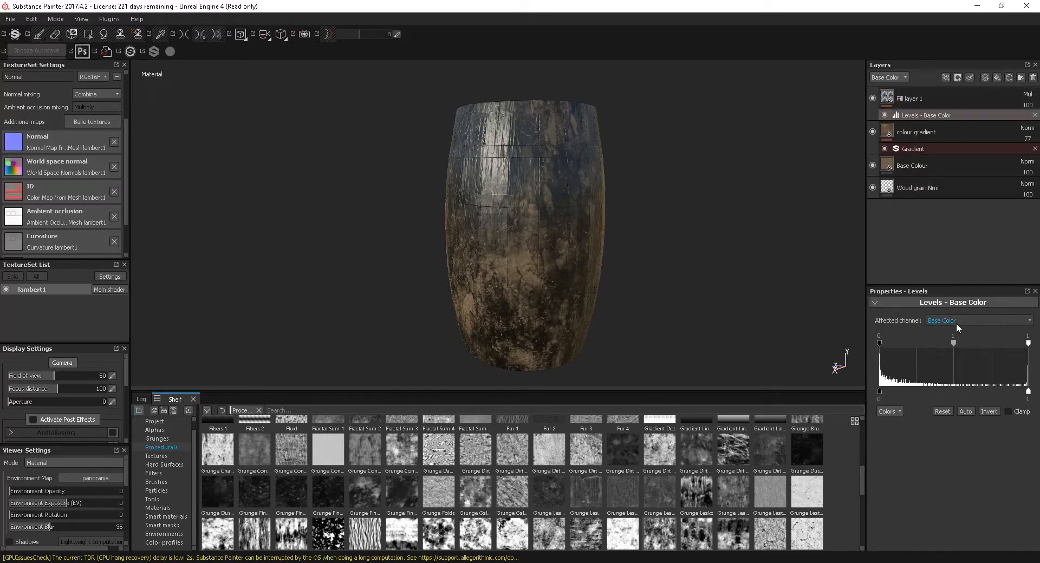
pyautogui.moveTo(880, 395); pyautogui.dragTo(943, 399)
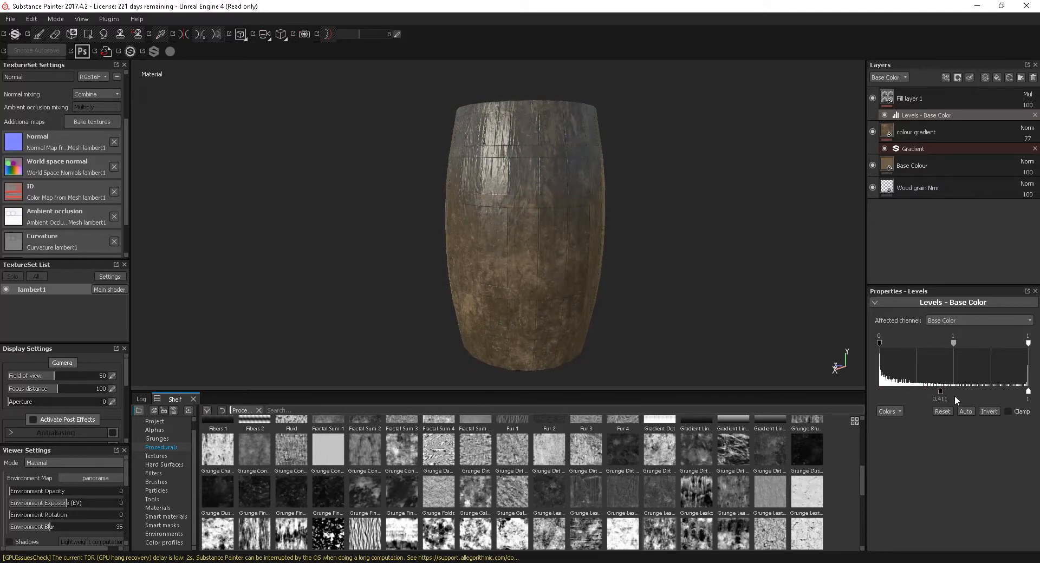
pyautogui.moveTo(1028, 393); pyautogui.dragTo(992, 397)
pyautogui.moveTo(884, 344); pyautogui.dragTo(911, 344)
pyautogui.keyDown('alt'); pyautogui.moveTo(764, 314); pyautogui.dragTo(542, 253); pyautogui.keyUp('alt')
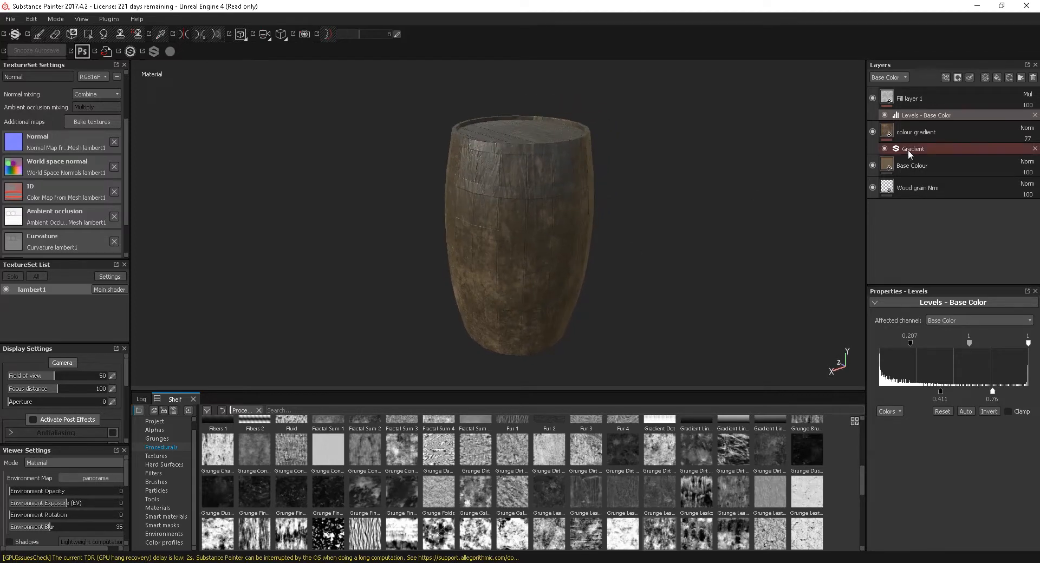
# Rename Fill layer 1, which holds the Levels effect, as "Darker spots".
pyautogui.doubleClick(918, 99)
pyautogui.write('Darker spot')
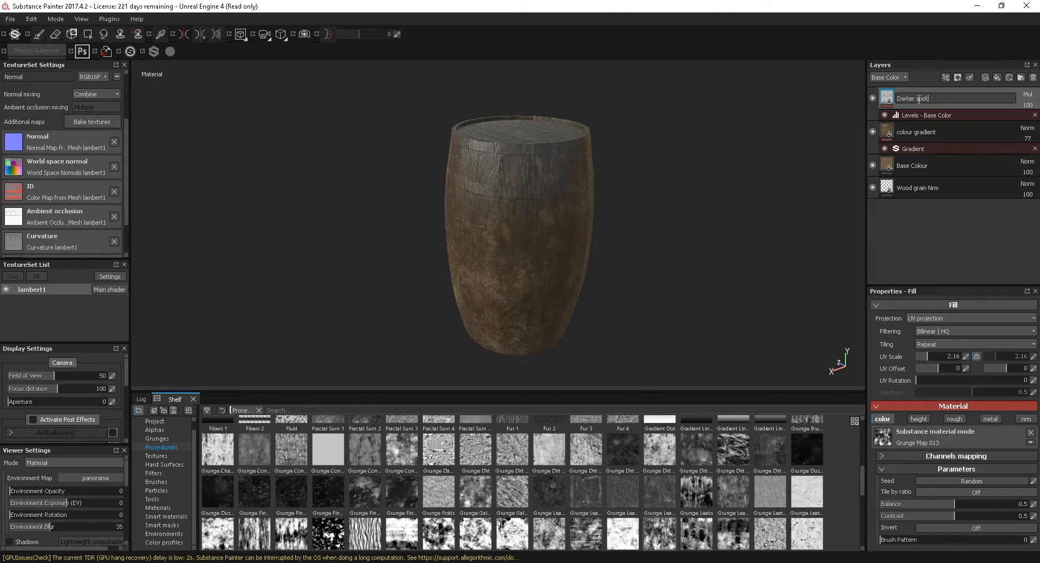
pyautogui.write('s')
pyautogui.press('Return')
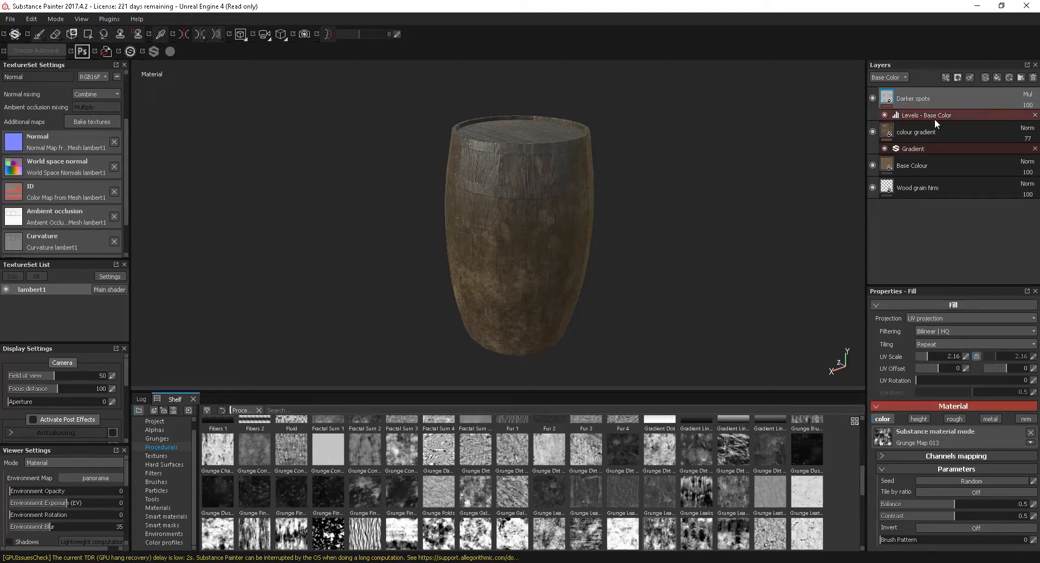
# Add a fill layer above Darker spots using Grunge Concrete Old, with only the color channel enabled and a UV scale of 1.16.
pyautogui.click(997, 77)
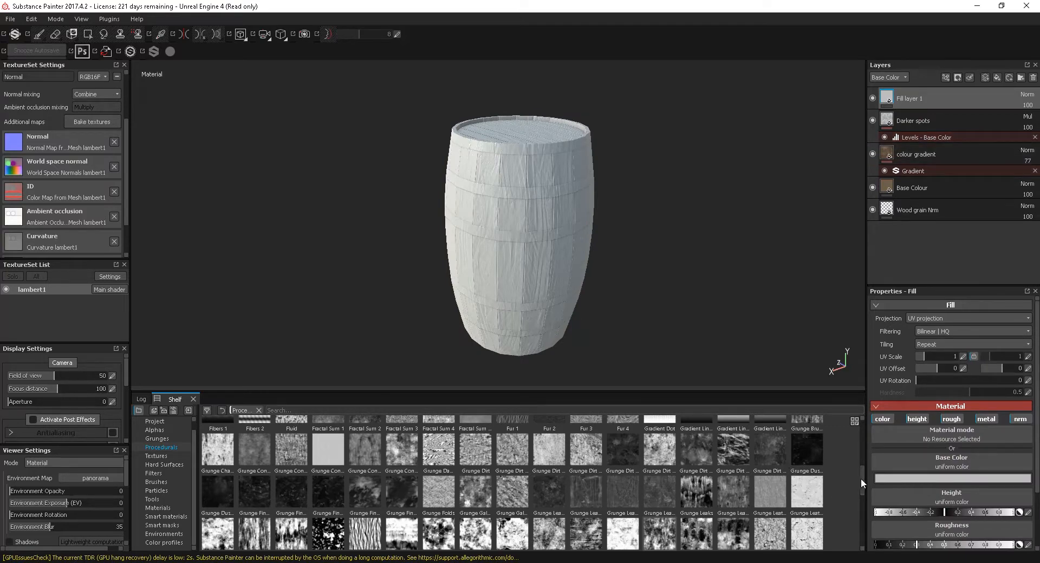
pyautogui.moveTo(545, 450)
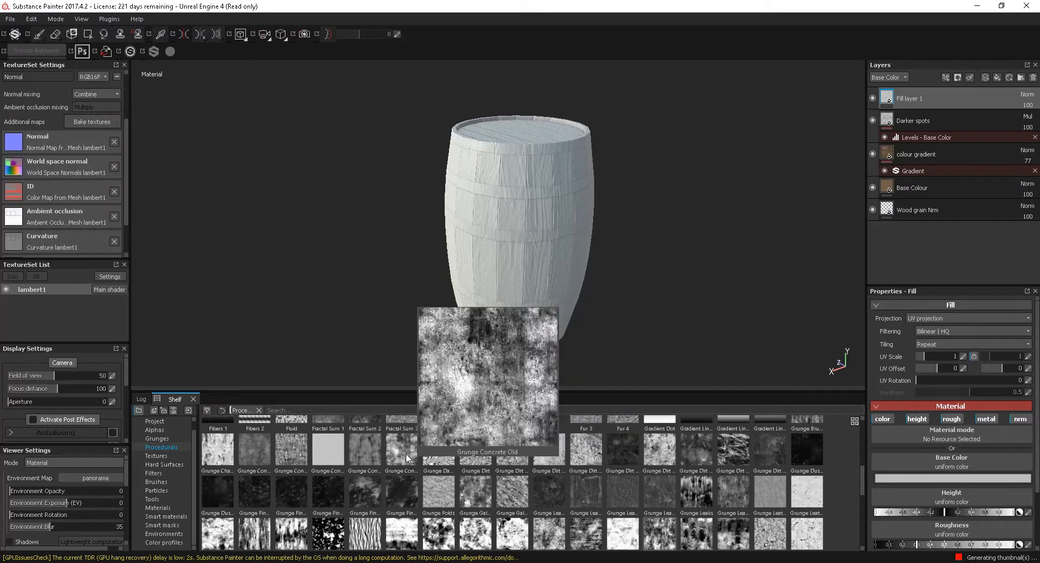
pyautogui.moveTo(403, 459); pyautogui.dragTo(950, 465)
pyautogui.click(916, 419)
pyautogui.click(951, 420)
pyautogui.click(986, 420)
pyautogui.click(1020, 419)
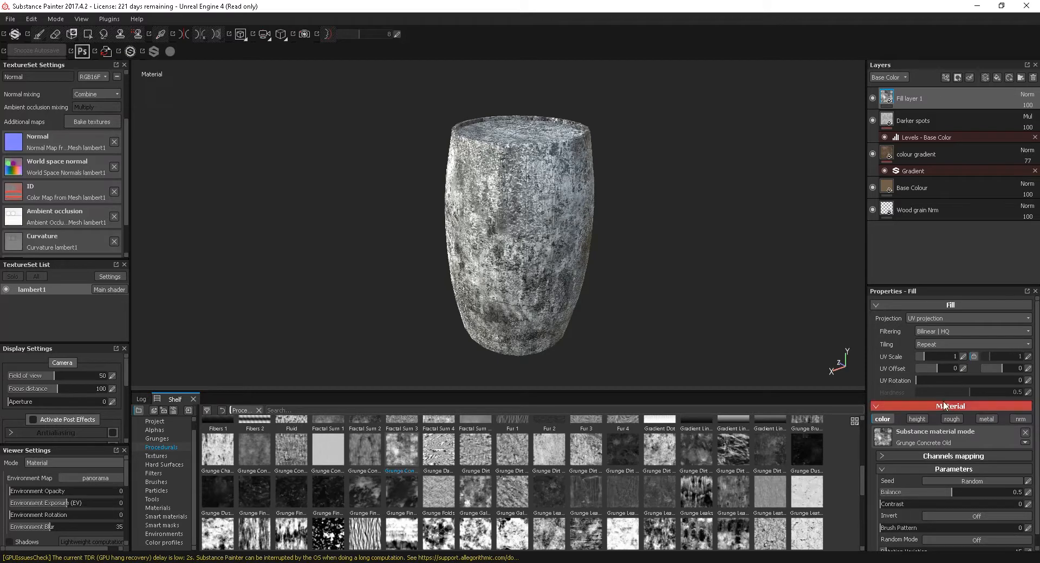
pyautogui.moveTo(927, 357); pyautogui.dragTo(925, 356)
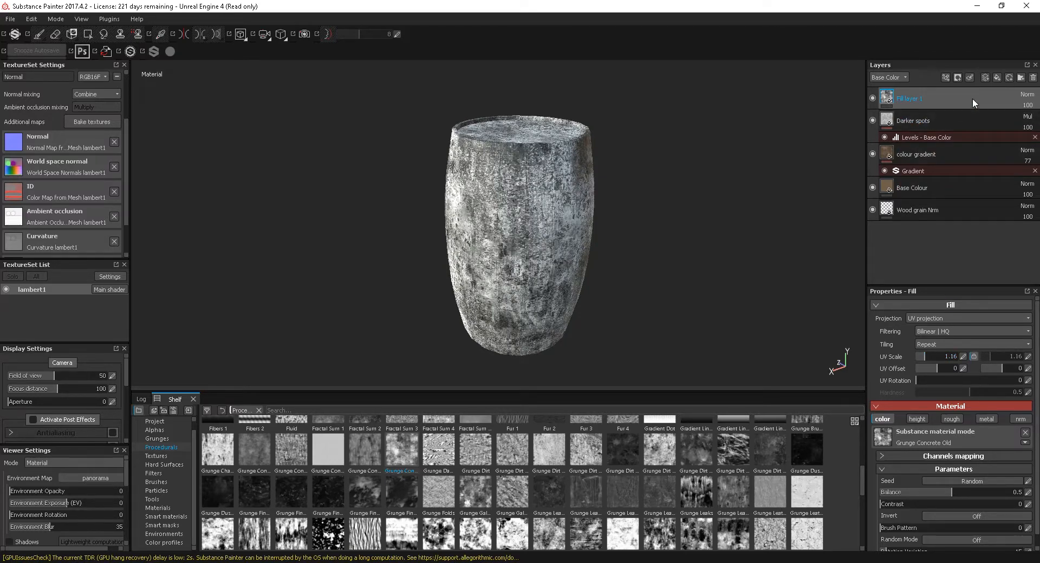
# Try the Overlay blending mode on Fill layer 1 and compare the barrel with the layer hidden and shown.
pyautogui.click(1028, 95)
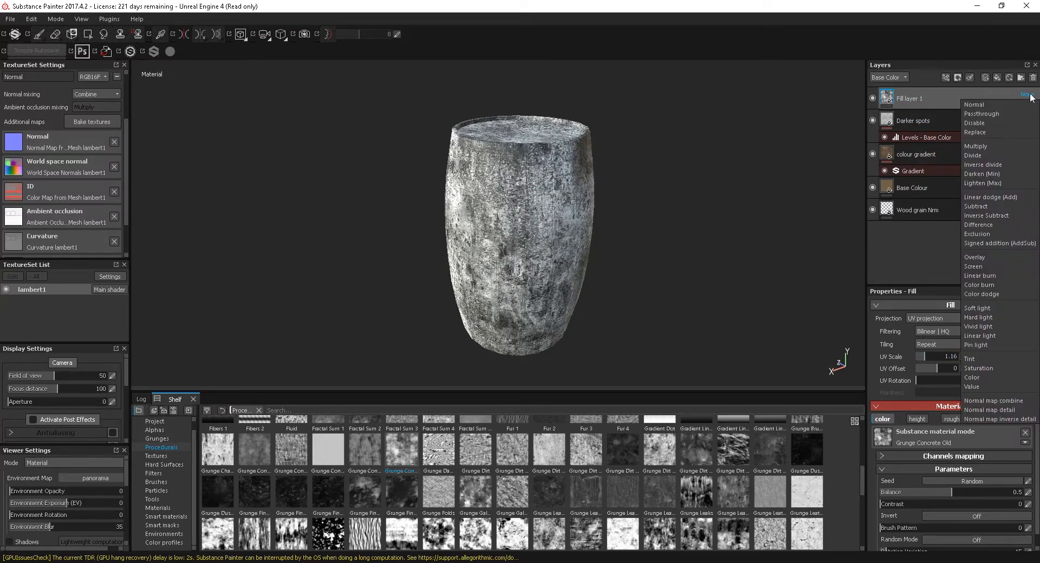
pyautogui.click(990, 253)
pyautogui.moveTo(560, 211)
pyautogui.keyDown('alt'); pyautogui.mouseDown()
pyautogui.moveTo(526, 186)
pyautogui.moveTo(549, 205)
pyautogui.mouseUp(); pyautogui.keyUp('alt')
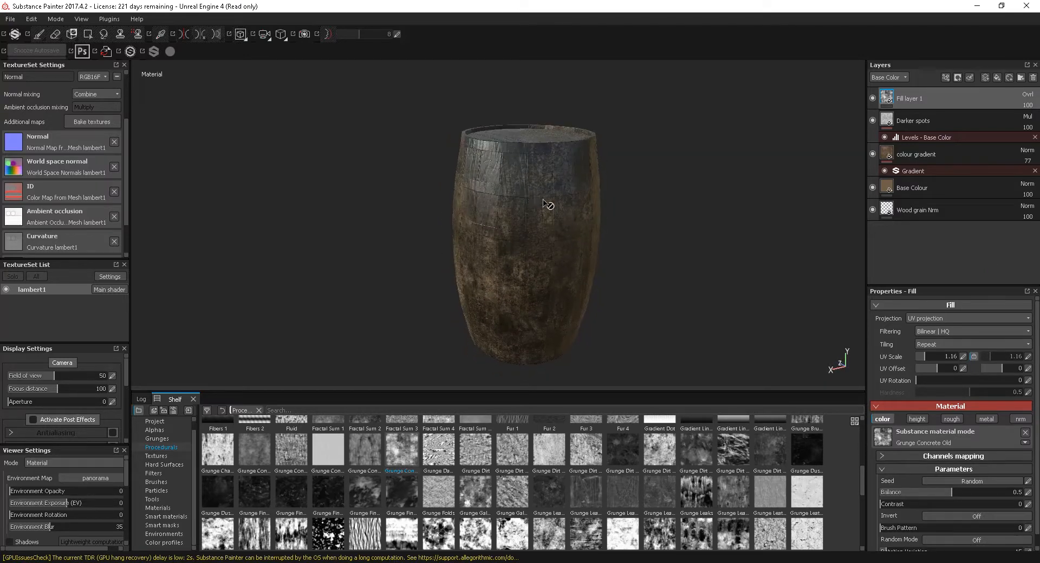
pyautogui.click(872, 99)
pyautogui.click(872, 99)
pyautogui.click(872, 98)
pyautogui.click(872, 98)
pyautogui.click(872, 98)
pyautogui.click(872, 99)
# Set Fill layer 1's blending mode to Linear dodge (Add), keeping its opacity at 100.
pyautogui.click(1027, 95)
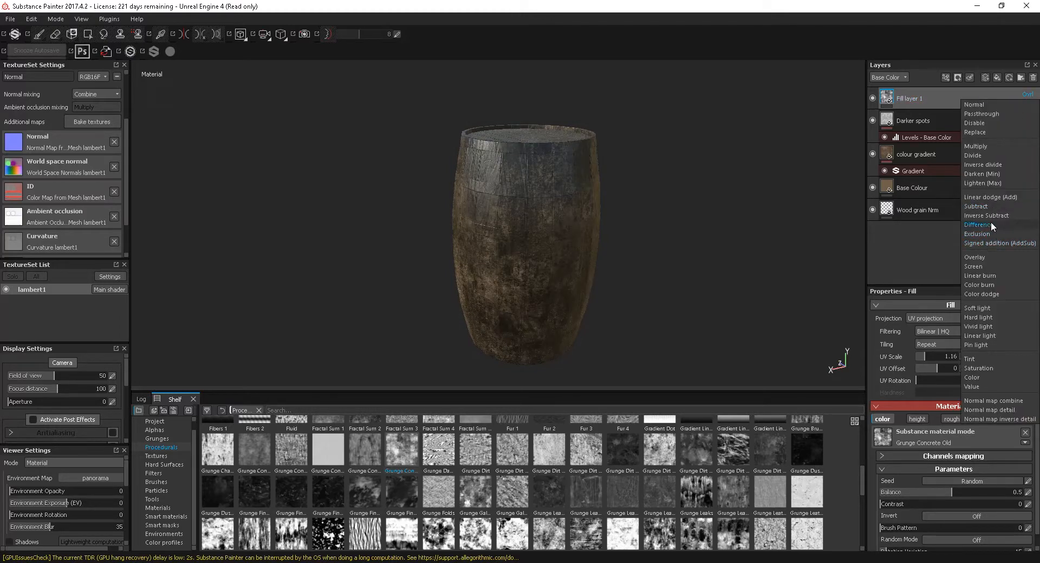
pyautogui.click(989, 197)
pyautogui.click(1028, 107)
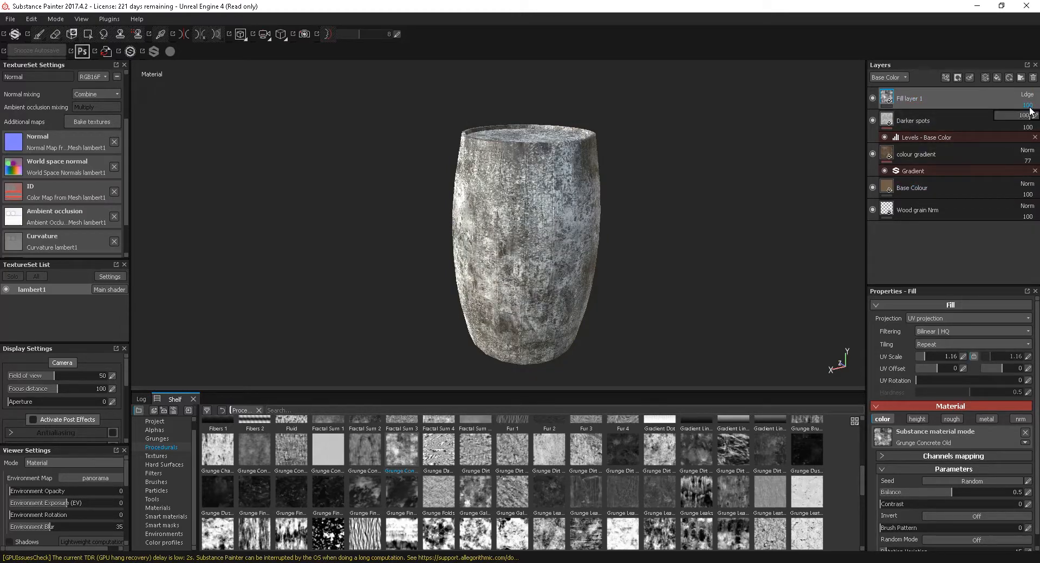
pyautogui.click(1003, 112)
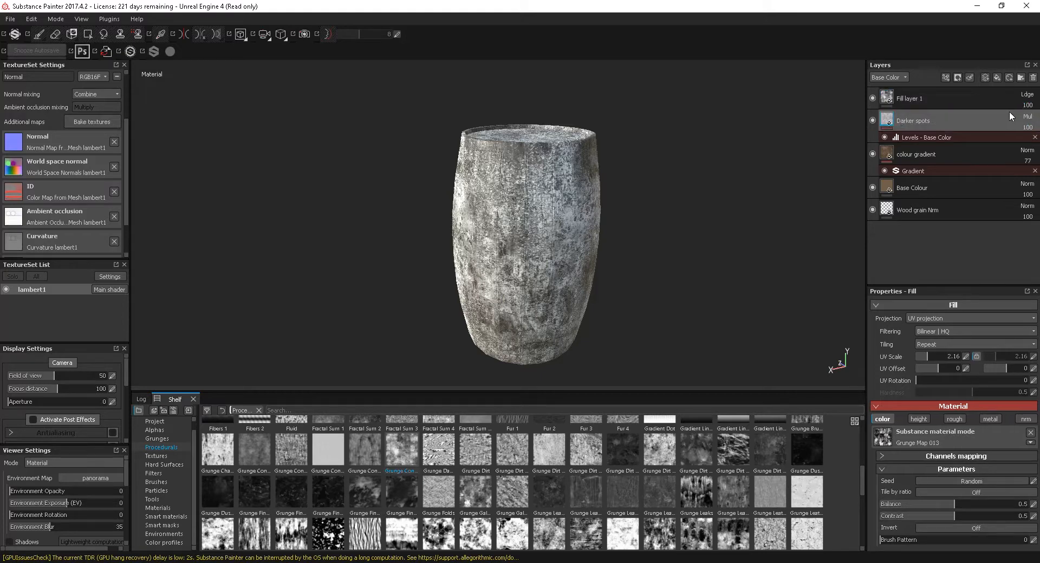
pyautogui.click(1028, 106)
pyautogui.moveTo(1028, 115)
pyautogui.mouseDown()
pyautogui.moveTo(993, 112)
pyautogui.moveTo(1032, 112)
pyautogui.mouseUp()
# Add a Base Color Levels effect to Fill layer 1 with output white at 0.025, and compare the layer hidden and shown.
pyautogui.click(937, 98)
pyautogui.rightClick(939, 98)
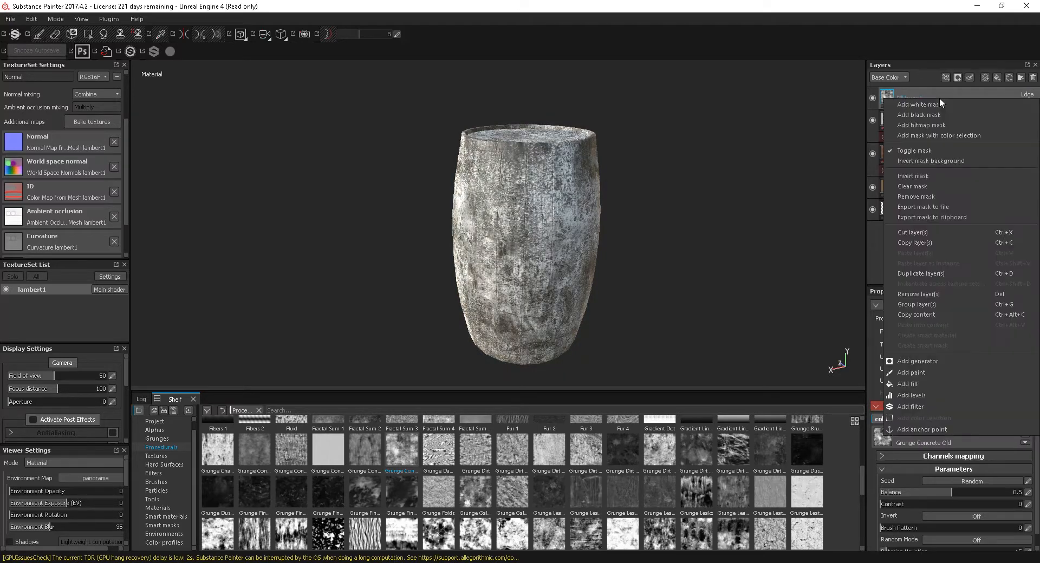
pyautogui.click(924, 395)
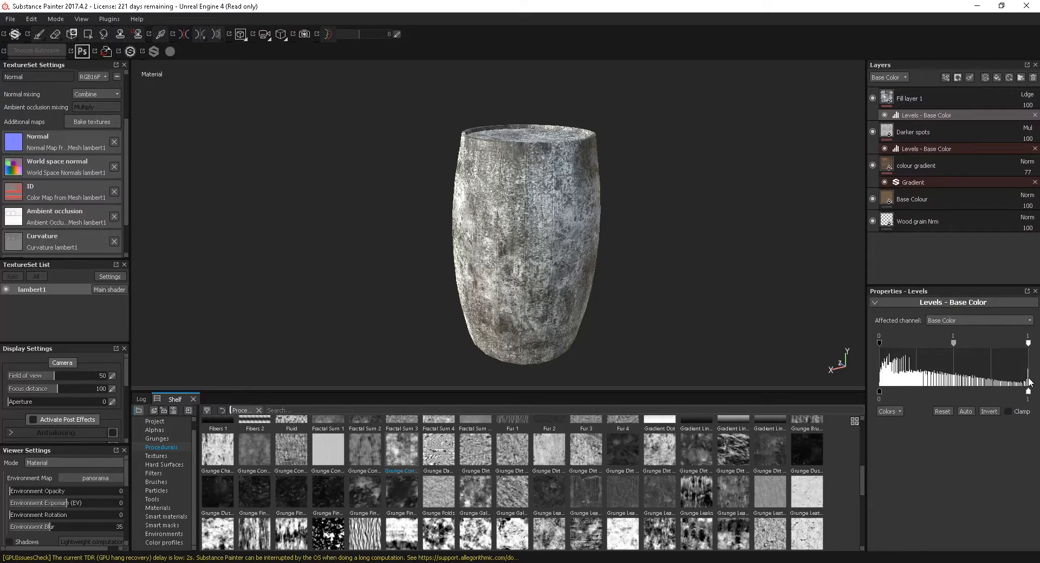
pyautogui.moveTo(1028, 393); pyautogui.dragTo(886, 390)
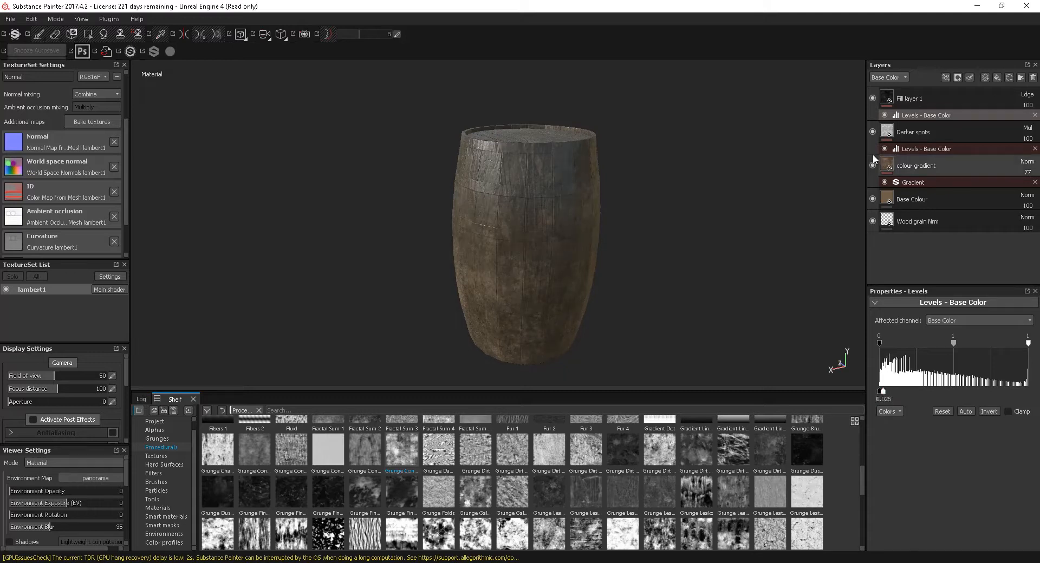
pyautogui.click(873, 98)
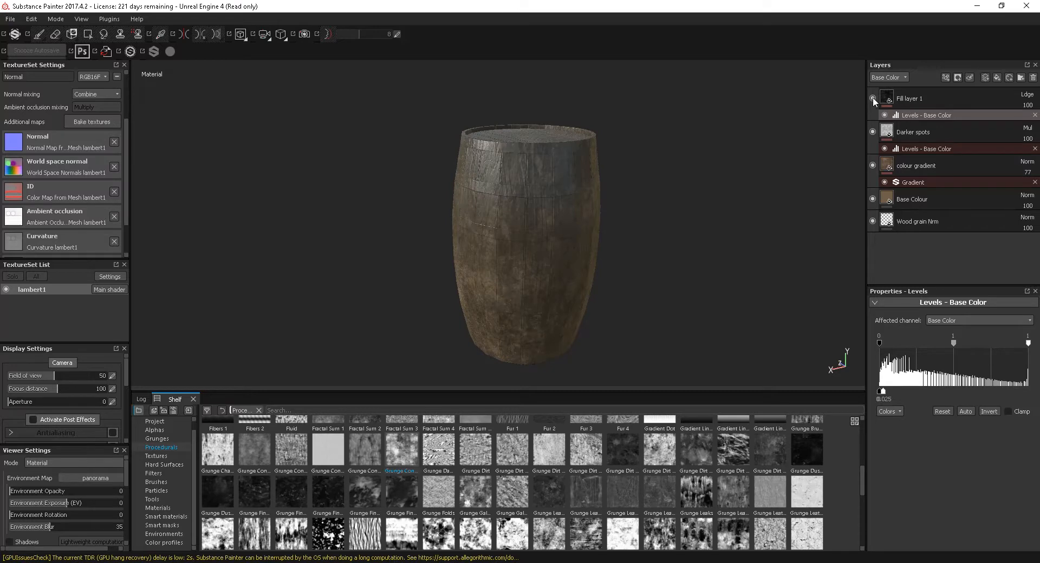
pyautogui.click(873, 98)
pyautogui.keyDown('alt'); pyautogui.moveTo(673, 262); pyautogui.dragTo(570, 264); pyautogui.keyUp('alt')
pyautogui.click(927, 104)
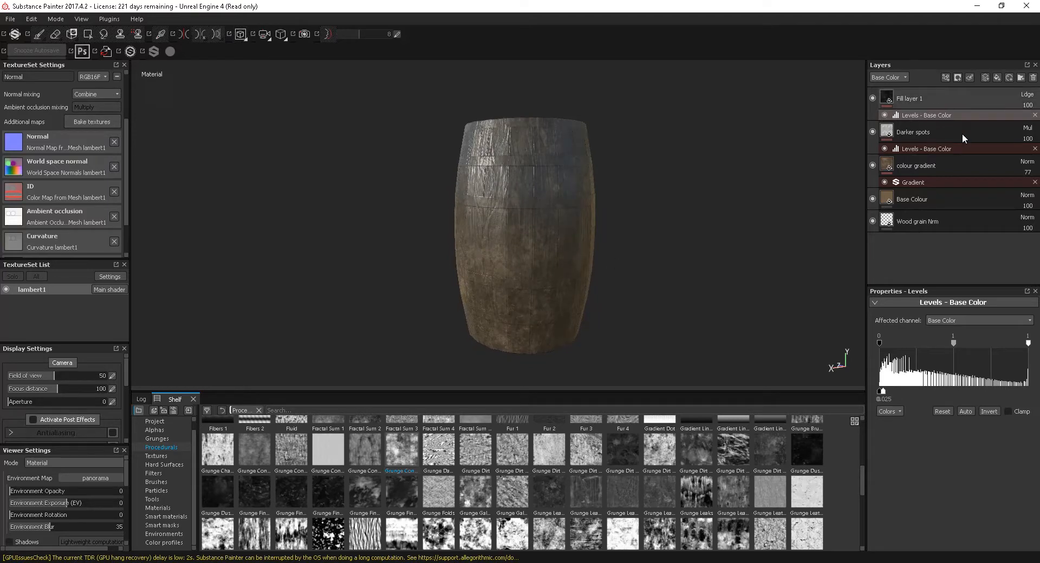
# Add a folder at the top of the layer stack and name it "Wood".
pyautogui.click(1021, 78)
pyautogui.doubleClick(917, 98)
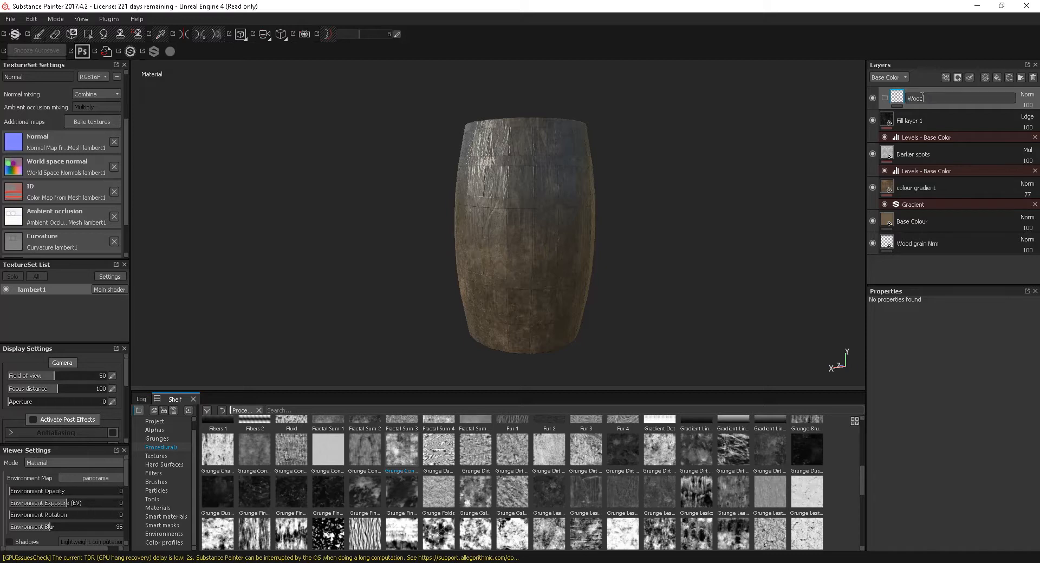
pyautogui.press('Return')
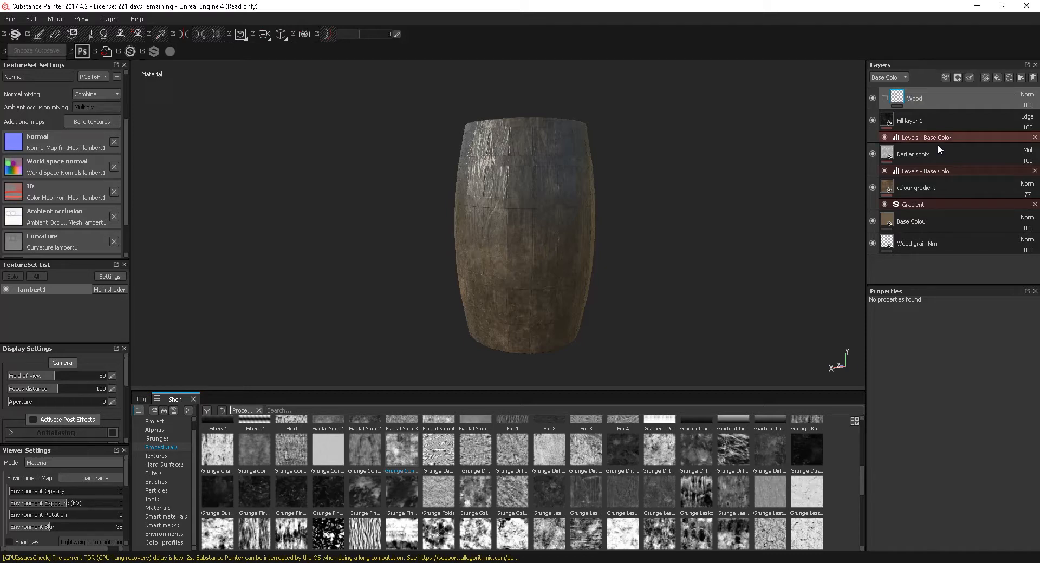
# Move all five layers, from Fill layer 1 down to Wood grain Nrm, into the Wood folder.
pyautogui.click(955, 122)
pyautogui.keyDown('shift'); pyautogui.click(965, 226); pyautogui.keyUp('shift')
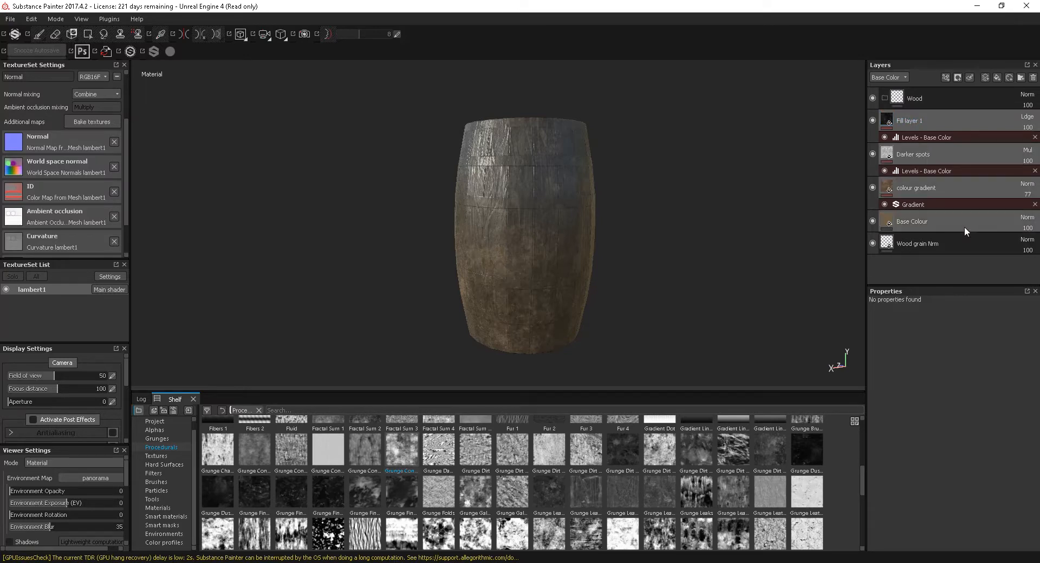
pyautogui.click(948, 240)
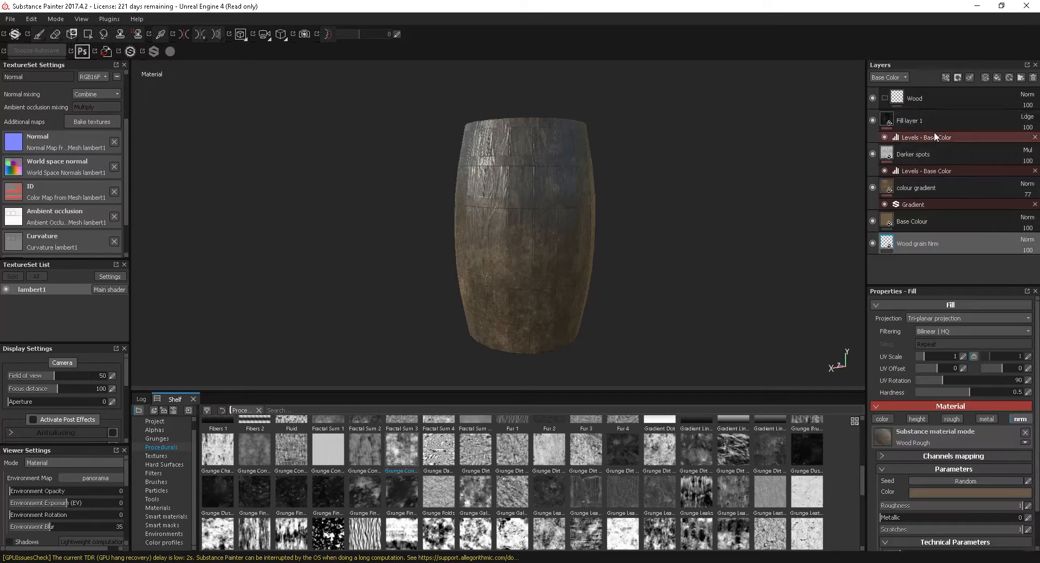
pyautogui.keyDown('shift'); pyautogui.click(954, 244); pyautogui.keyUp('shift')
pyautogui.moveTo(924, 122); pyautogui.dragTo(924, 99)
pyautogui.click(885, 98)
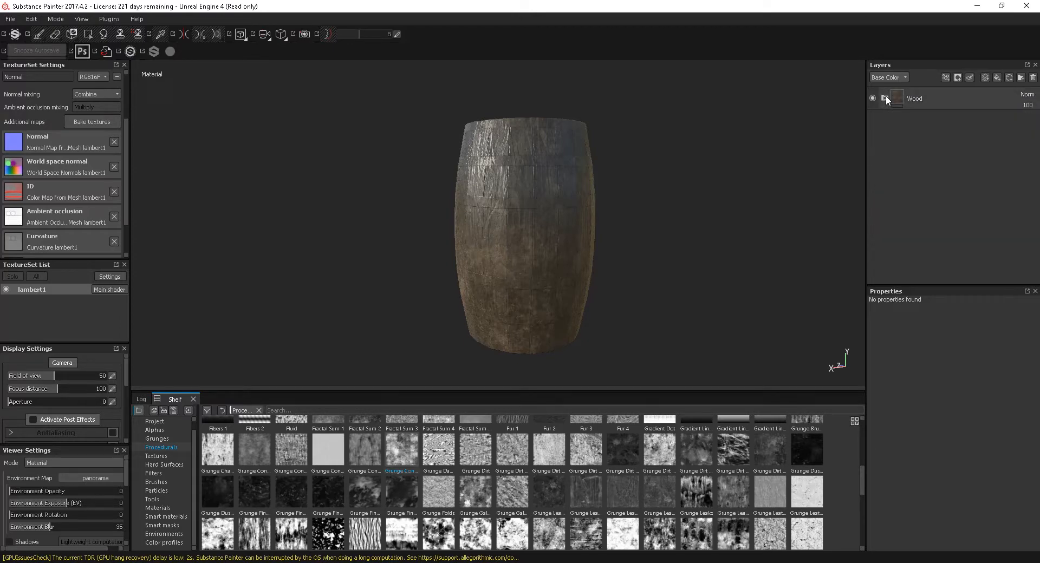
pyautogui.click(885, 98)
pyautogui.click(885, 97)
# Add a color selection mask to the Wood folder and pick the grey wood color from the barrel's ID map.
pyautogui.click(938, 104)
pyautogui.rightClick(942, 102)
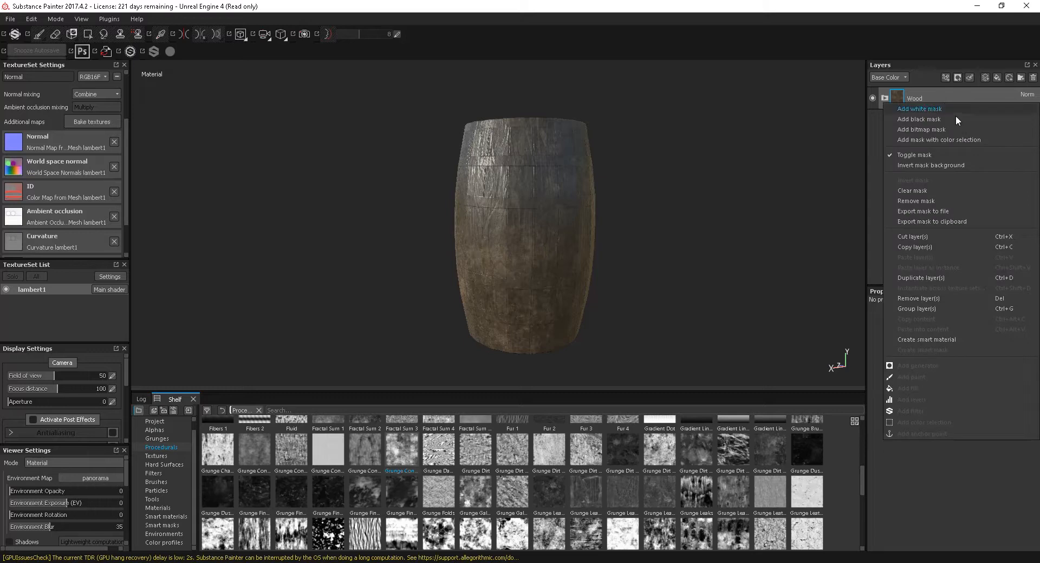
pyautogui.click(947, 139)
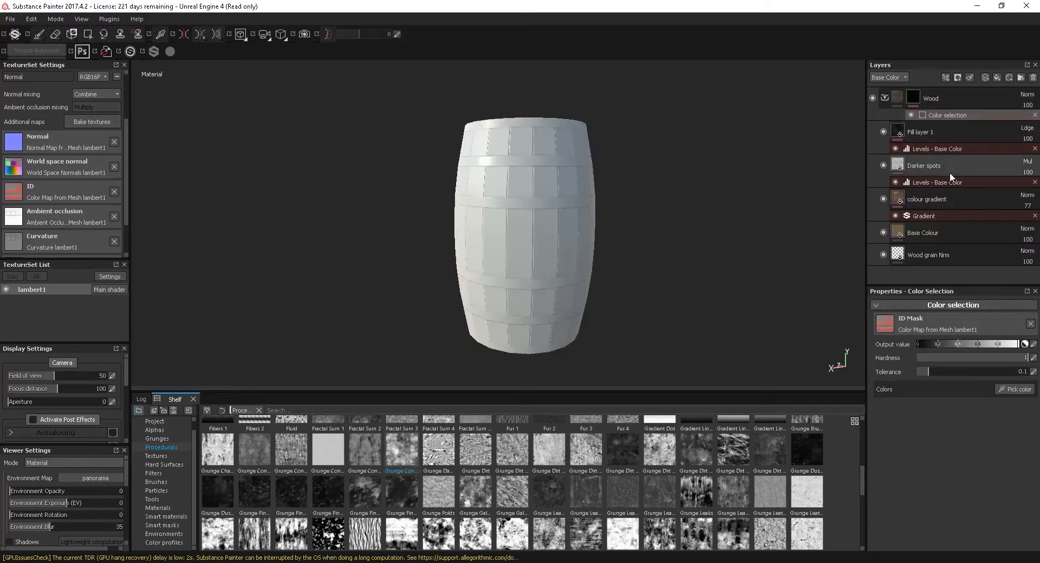
pyautogui.click(1019, 390)
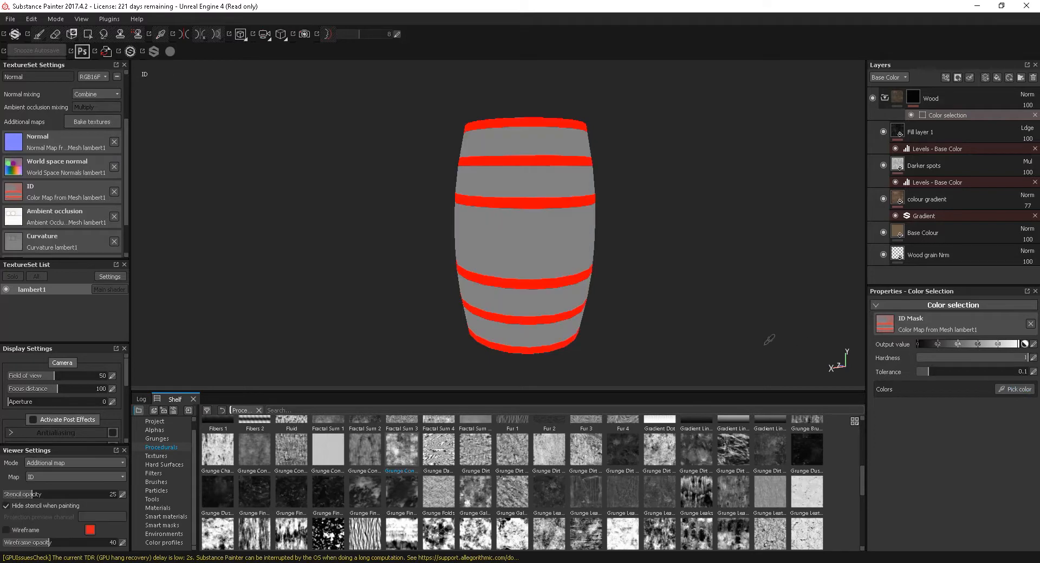
pyautogui.click(542, 234)
pyautogui.keyDown('alt'); pyautogui.moveTo(595, 272); pyautogui.dragTo(648, 237); pyautogui.keyUp('alt')
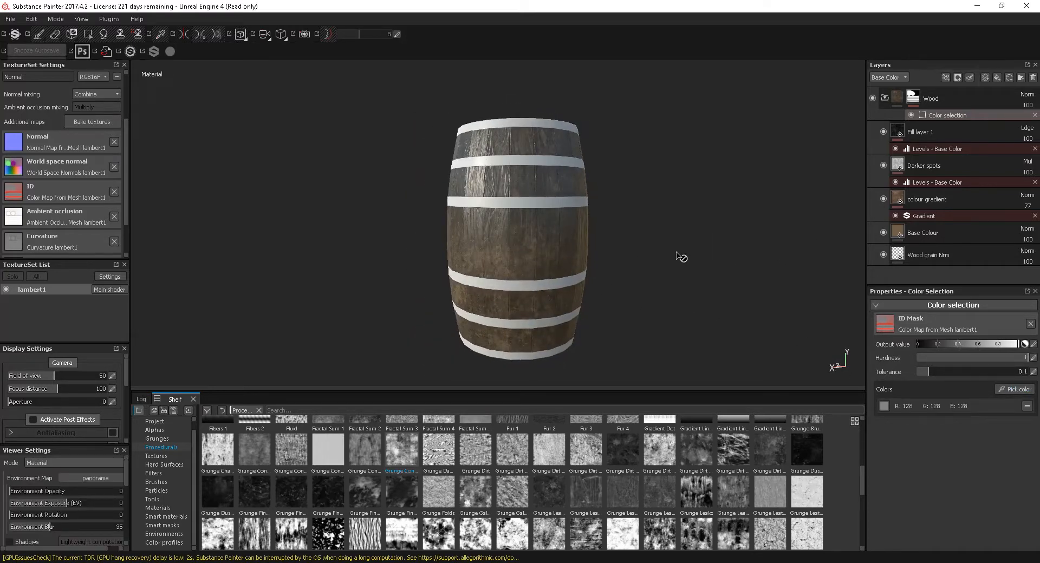
# Rename Fill layer 1 inside the Wood folder as "Lighter Spots".
pyautogui.click(957, 100)
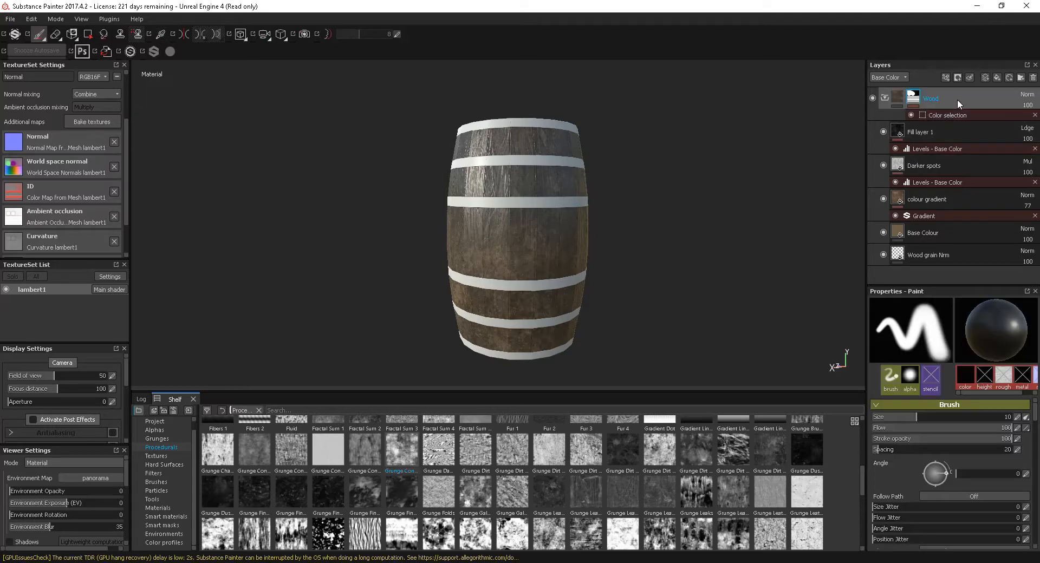
pyautogui.click(885, 96)
pyautogui.click(885, 96)
pyautogui.click(932, 136)
pyautogui.doubleClick(922, 131)
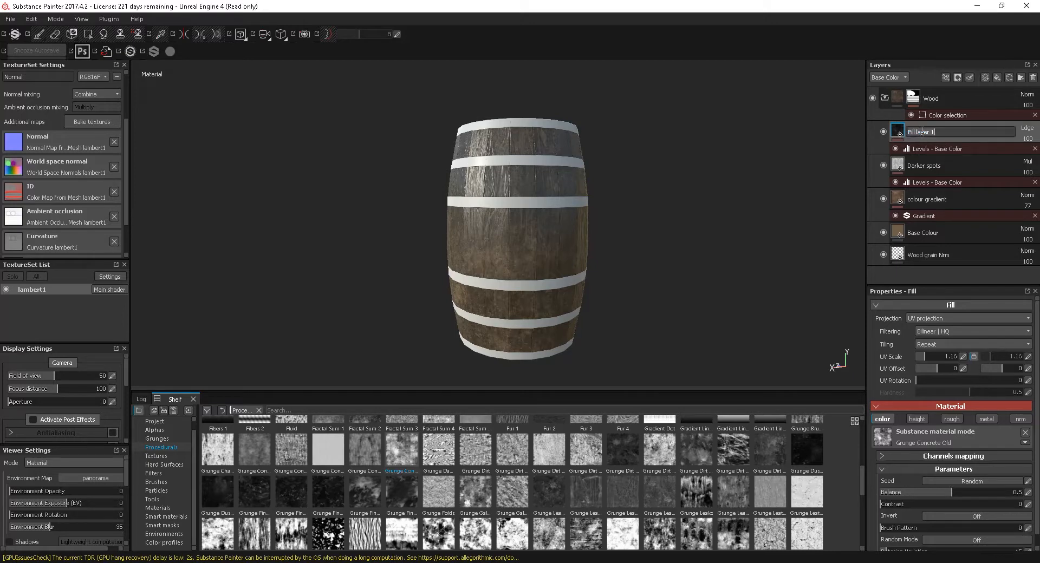
pyautogui.write('Lighter Spots')
pyautogui.press('Return')
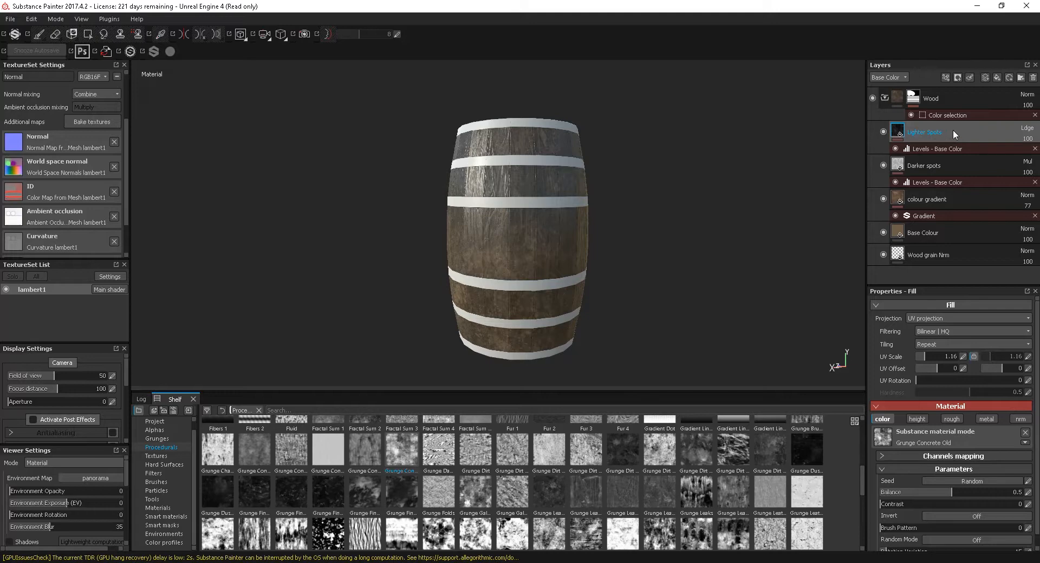
# Add a fill layer above Lighter Spots in the Wood folder with only its roughness channel enabled.
pyautogui.click(997, 78)
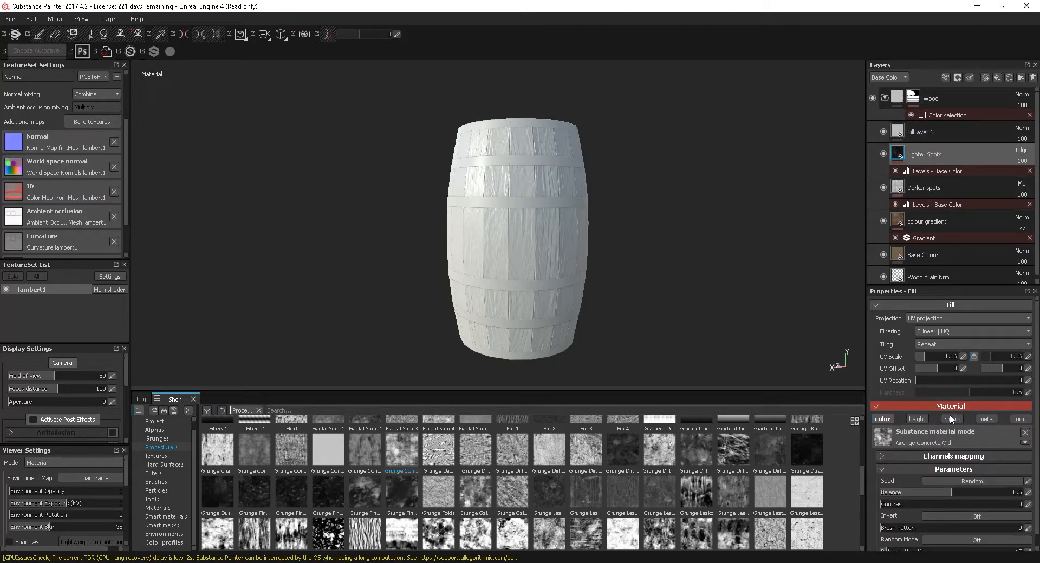
pyautogui.click(944, 138)
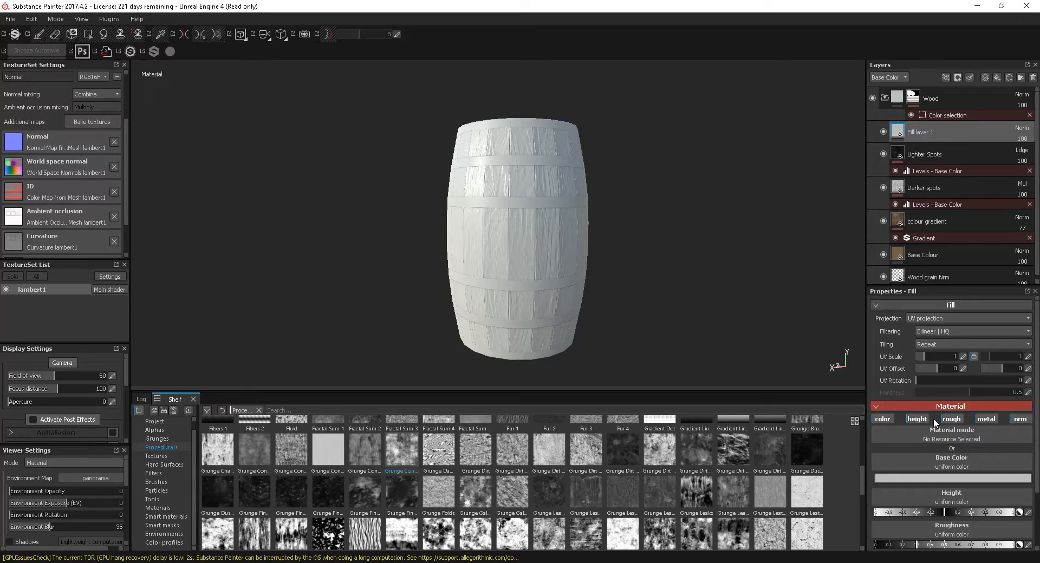
pyautogui.click(883, 419)
pyautogui.click(917, 419)
pyautogui.click(987, 420)
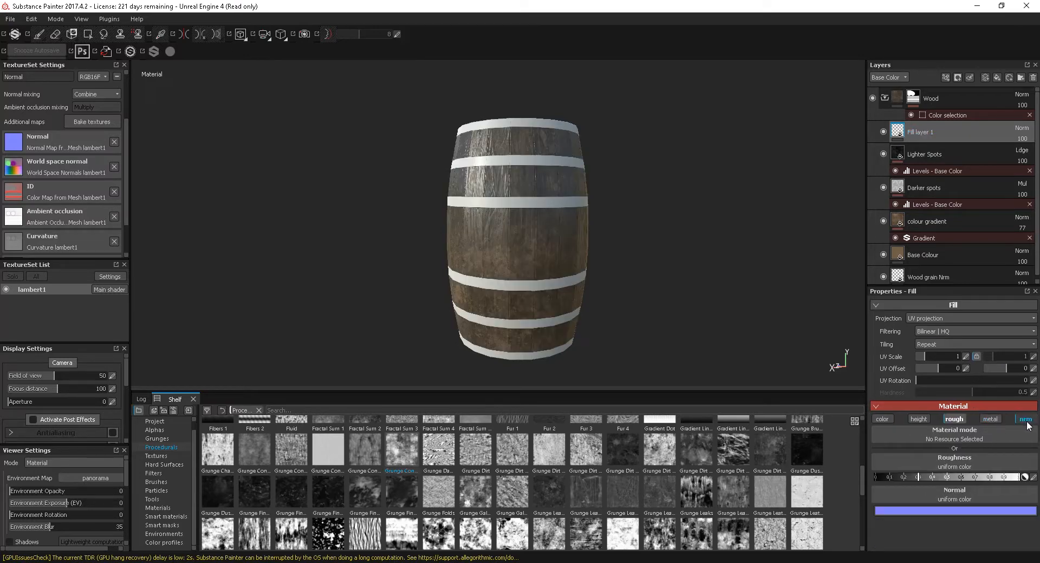
pyautogui.click(1023, 421)
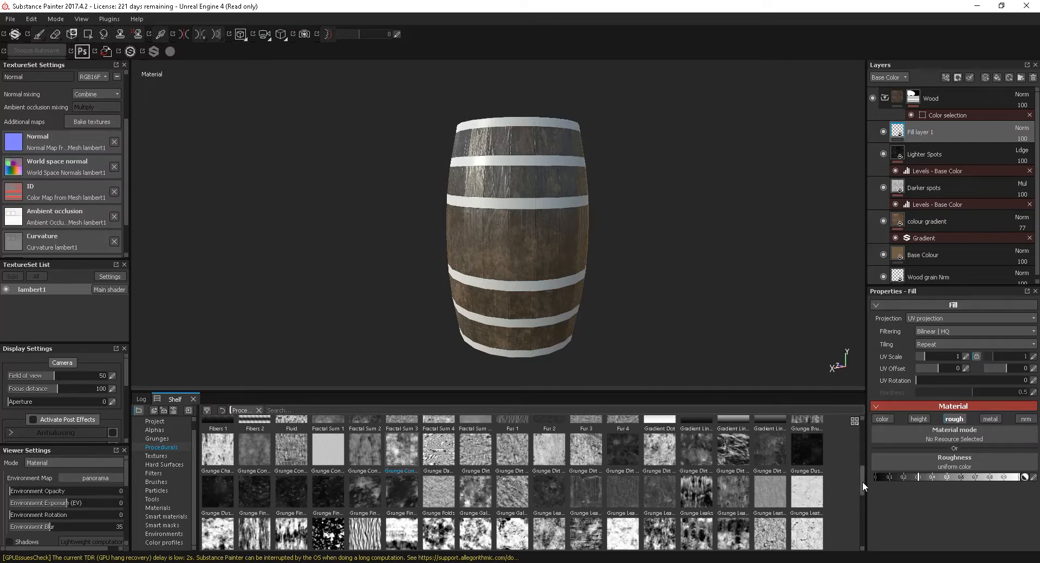
# Assign the Grunge Rust Fine procedural to the new fill layer's roughness and inspect the wood's reflections.
pyautogui.moveTo(862, 483); pyautogui.dragTo(864, 495)
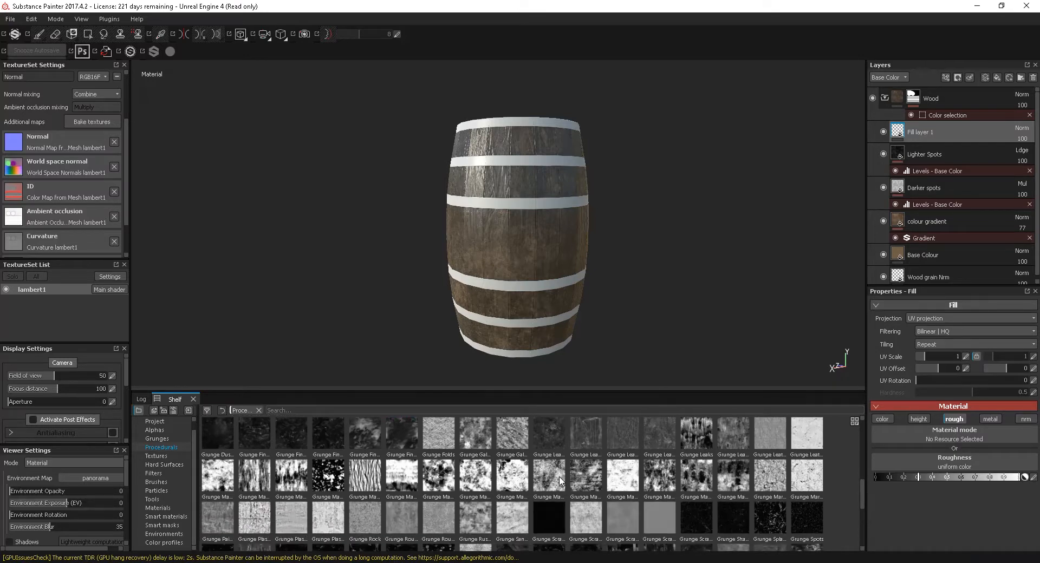
pyautogui.moveTo(559, 481)
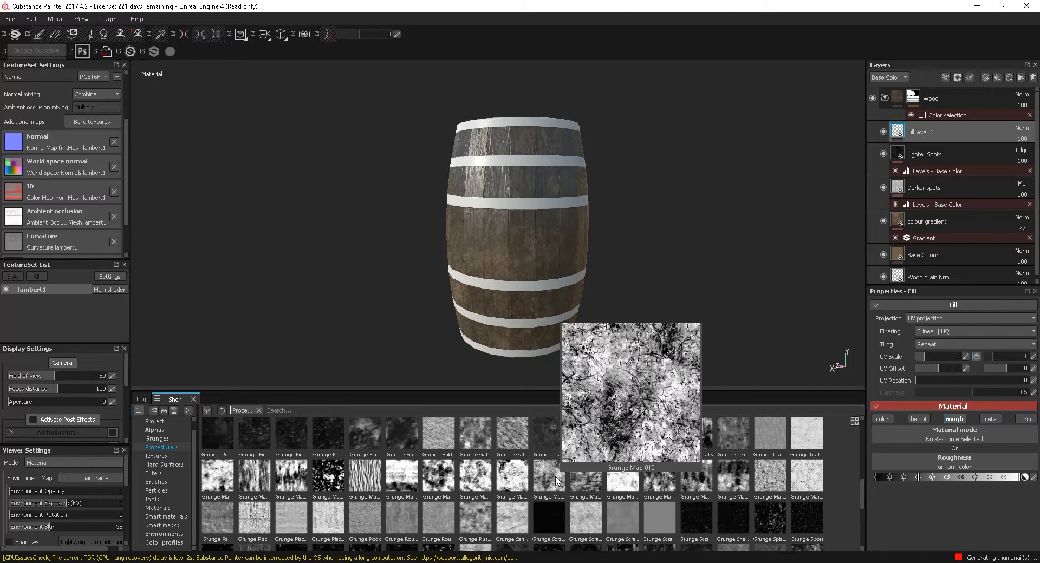
pyautogui.moveTo(482, 521)
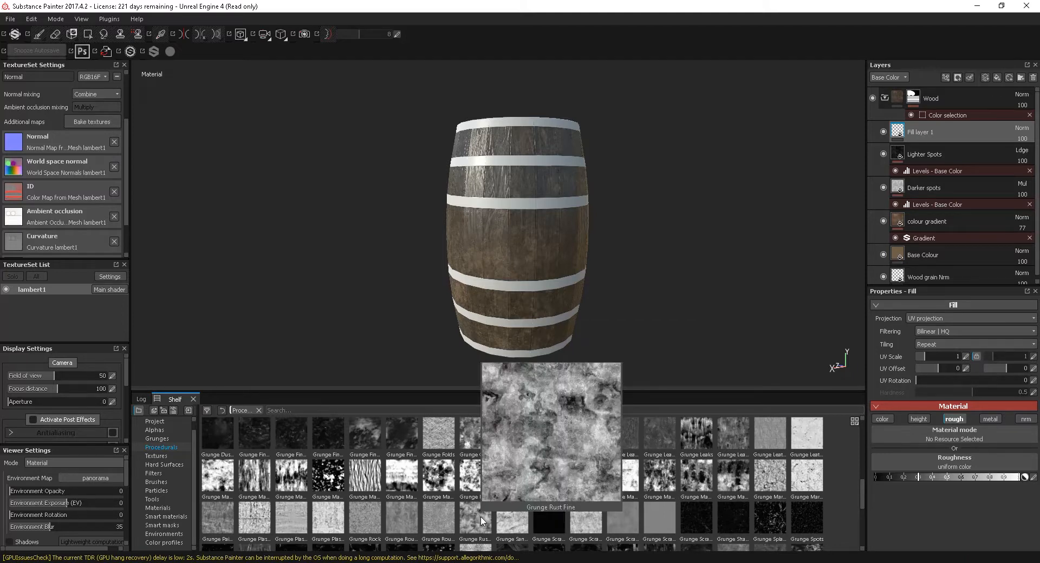
pyautogui.moveTo(479, 524); pyautogui.dragTo(955, 464)
pyautogui.moveTo(557, 227)
pyautogui.keyDown('alt'); pyautogui.mouseDown()
pyautogui.moveTo(623, 213)
pyautogui.moveTo(579, 191)
pyautogui.moveTo(538, 246)
pyautogui.moveTo(564, 225)
pyautogui.mouseUp(); pyautogui.keyUp('alt')
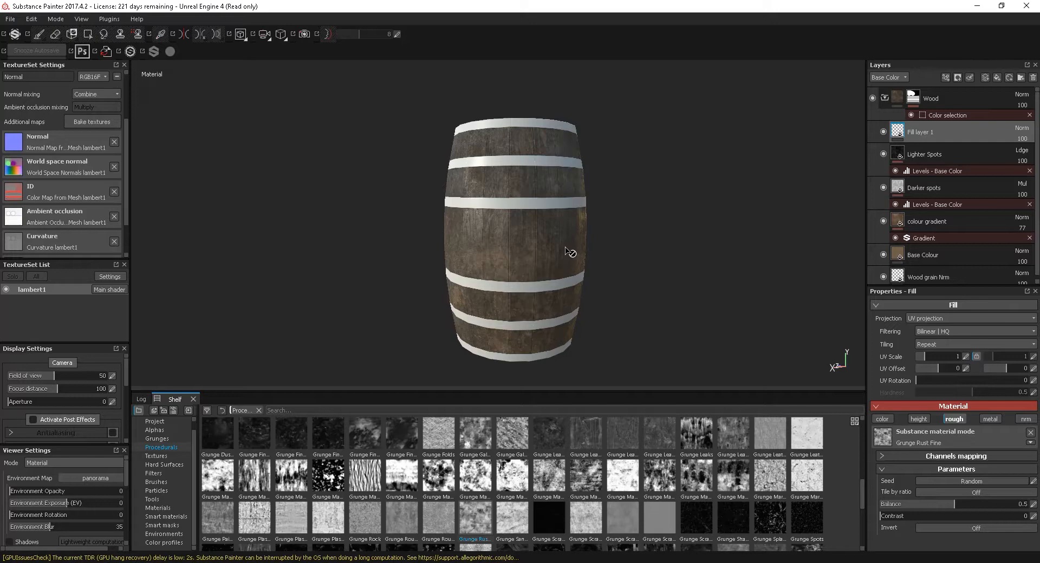
# Isolate the roughness channel in the viewport and inspect the grunge values on the barrel's planks.
pyautogui.press('c')
pyautogui.press('c')
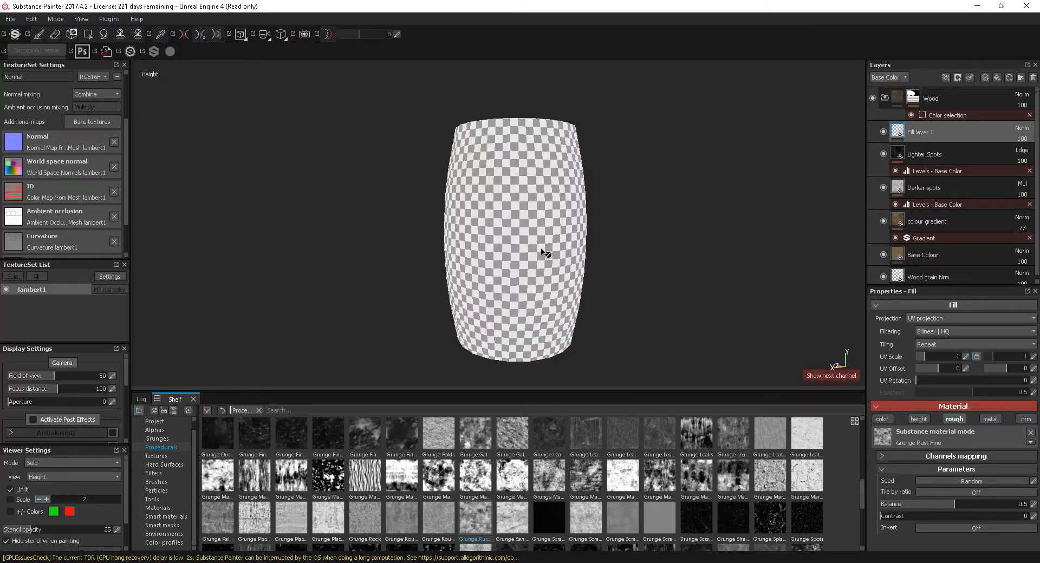
pyautogui.press('c')
pyautogui.moveTo(550, 254)
pyautogui.keyDown('alt'); pyautogui.mouseDown()
pyautogui.moveTo(272, 248)
pyautogui.moveTo(906, 247)
pyautogui.moveTo(609, 264)
pyautogui.moveTo(692, 265)
pyautogui.moveTo(692, 277)
pyautogui.moveTo(602, 297)
pyautogui.moveTo(617, 274)
pyautogui.moveTo(534, 256)
pyautogui.mouseUp(); pyautogui.keyUp('alt')
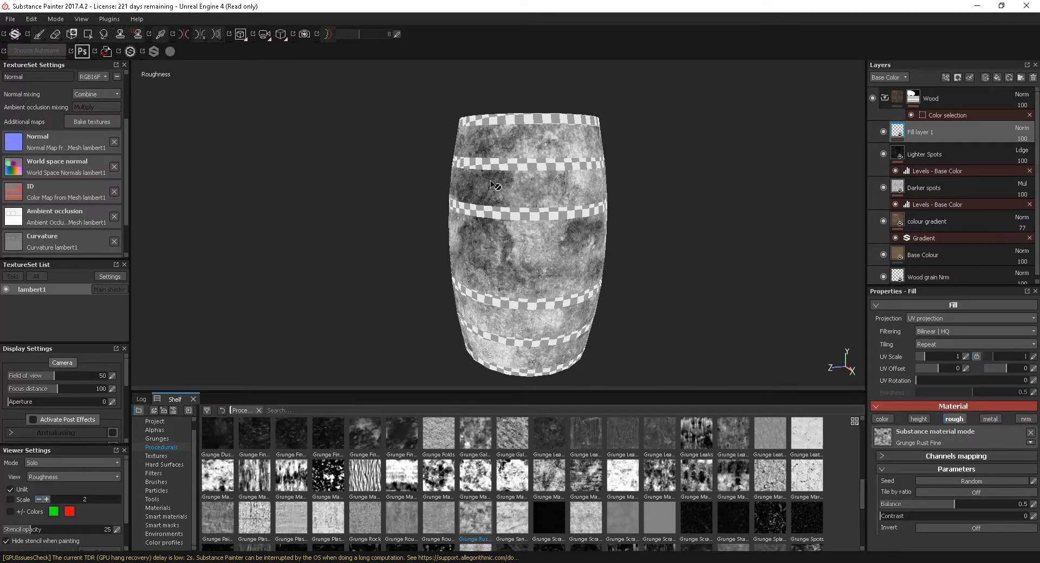
pyautogui.moveTo(661, 346)
pyautogui.keyDown('alt'); pyautogui.mouseDown()
pyautogui.moveTo(640, 339)
pyautogui.moveTo(654, 339)
pyautogui.mouseUp(); pyautogui.keyUp('alt')
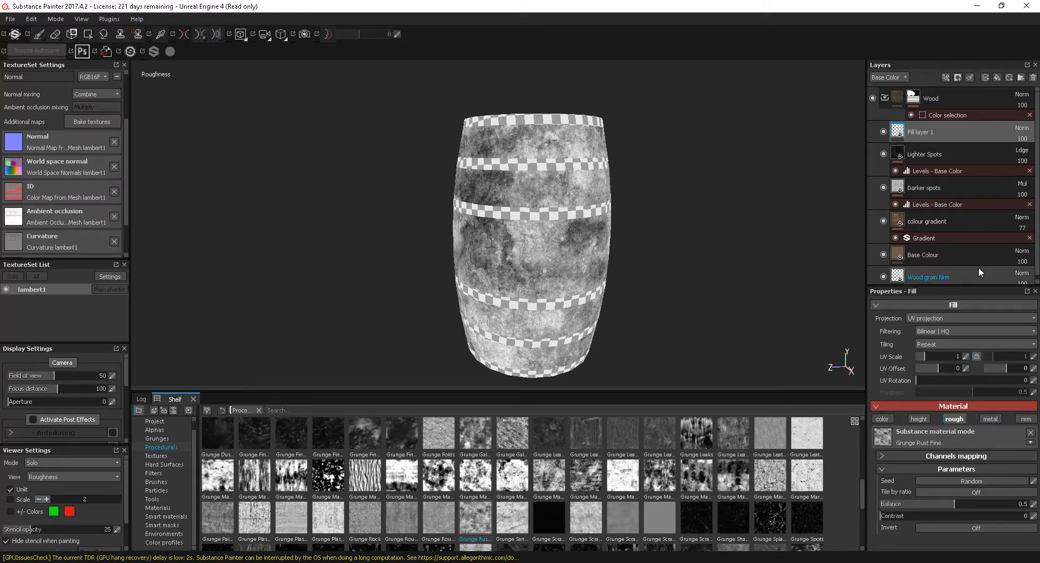
# Add a Levels effect for the Roughness channel to Fill layer 1 and limit its output range to about 0.113–0.895.
pyautogui.rightClick(931, 134)
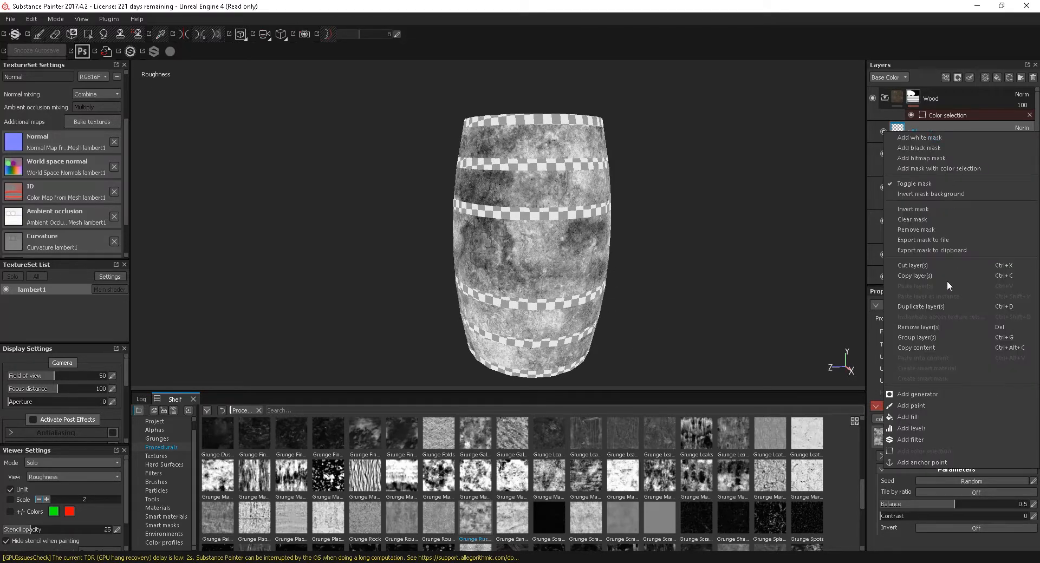
pyautogui.click(925, 430)
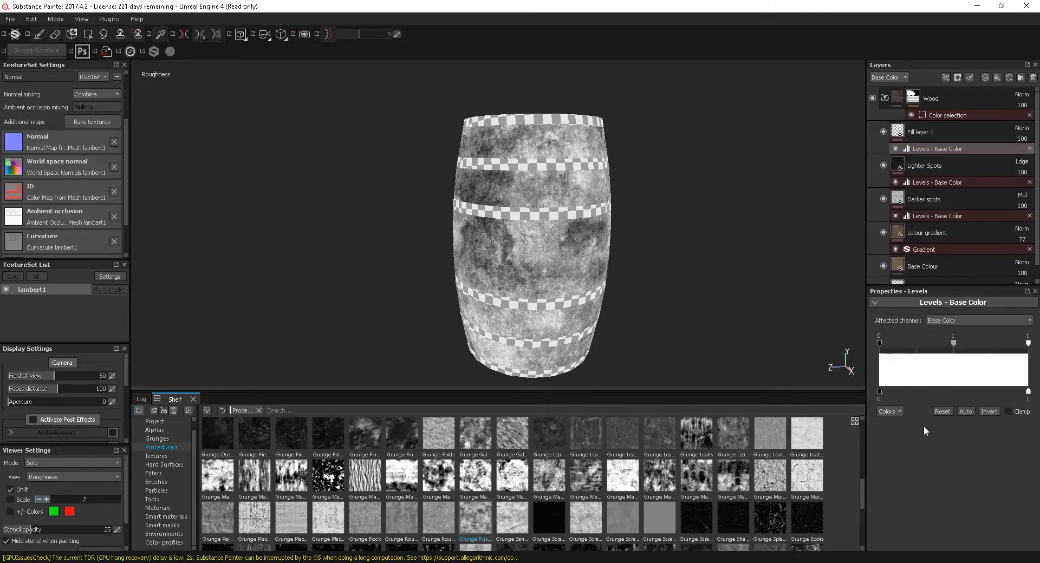
pyautogui.click(949, 321)
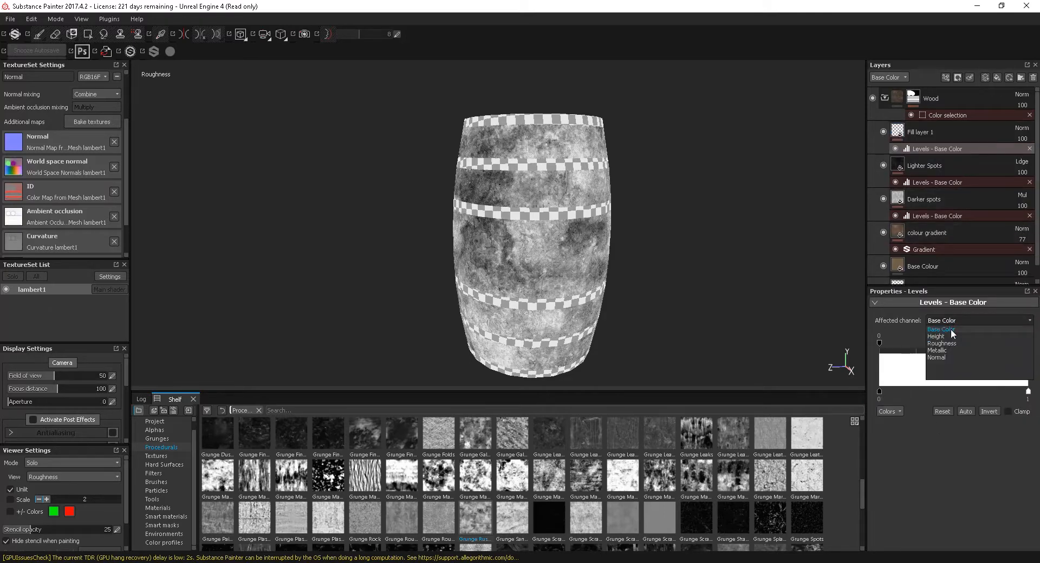
pyautogui.click(950, 347)
pyautogui.click(966, 411)
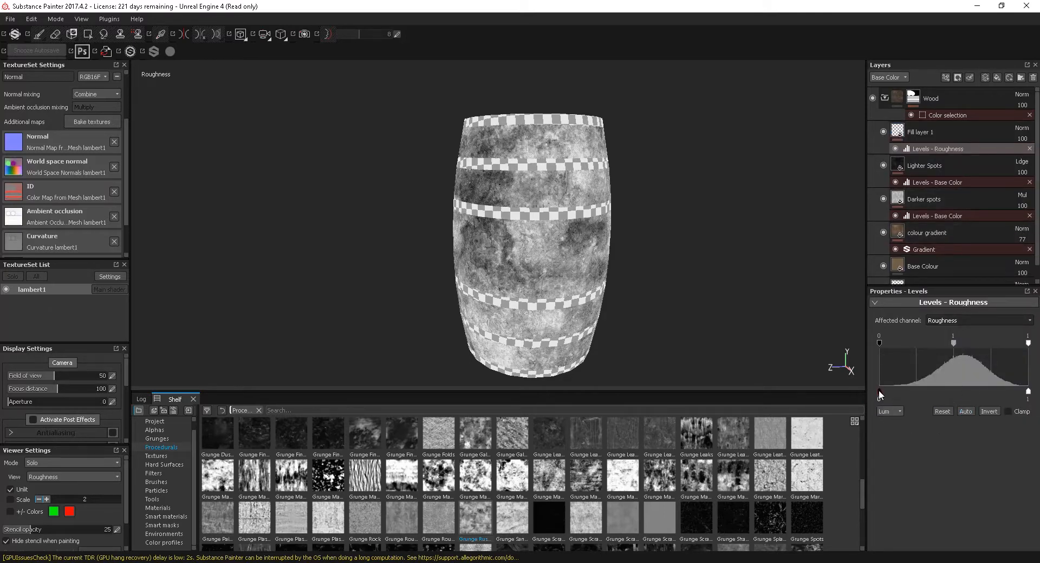
pyautogui.moveTo(879, 391); pyautogui.dragTo(899, 396)
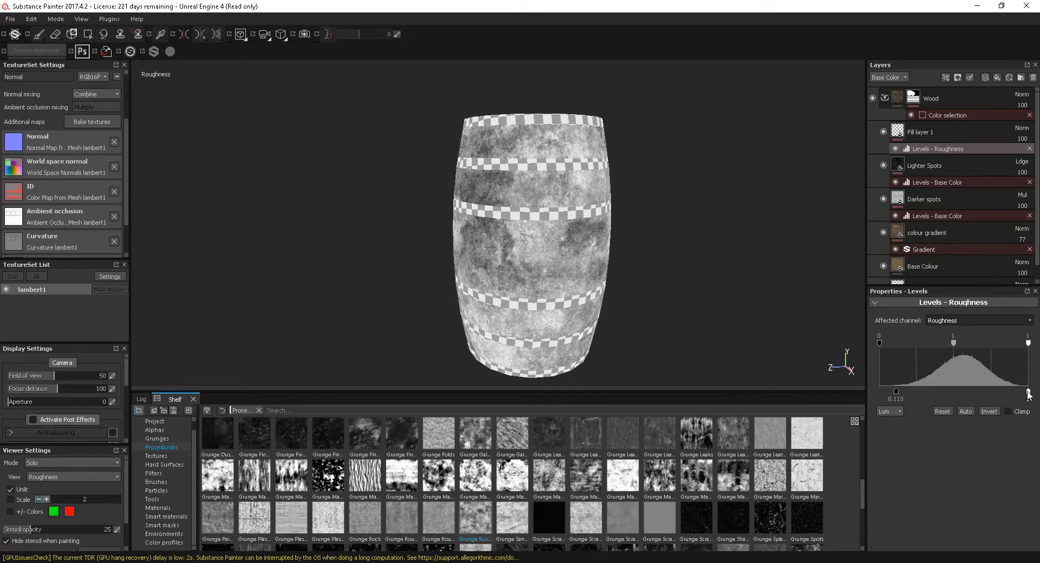
pyautogui.moveTo(1029, 392); pyautogui.dragTo(1012, 392)
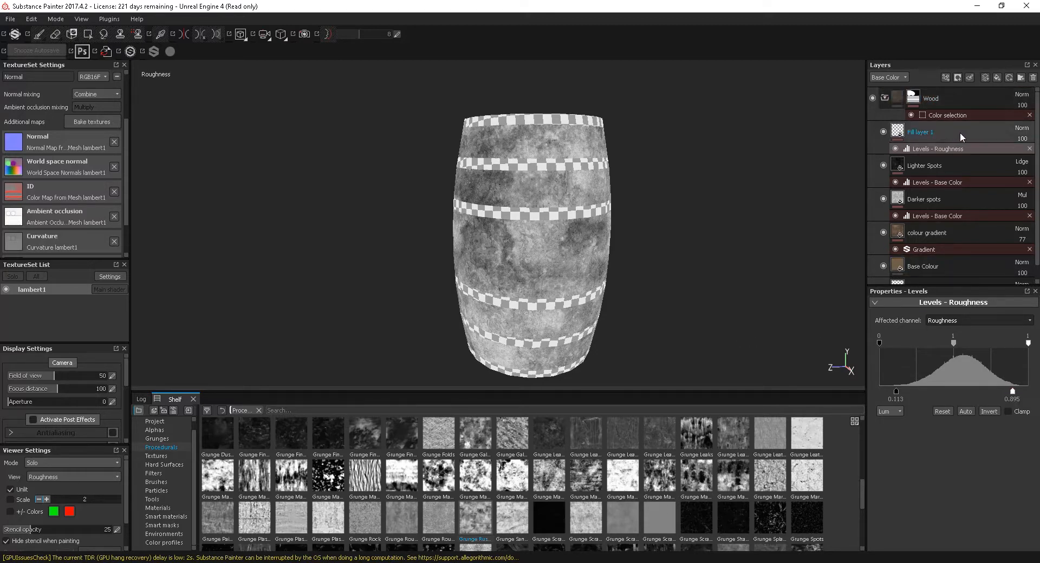
# Set the UV scale of Fill layer 1's roughness grunge to about 1.36.
pyautogui.click(934, 131)
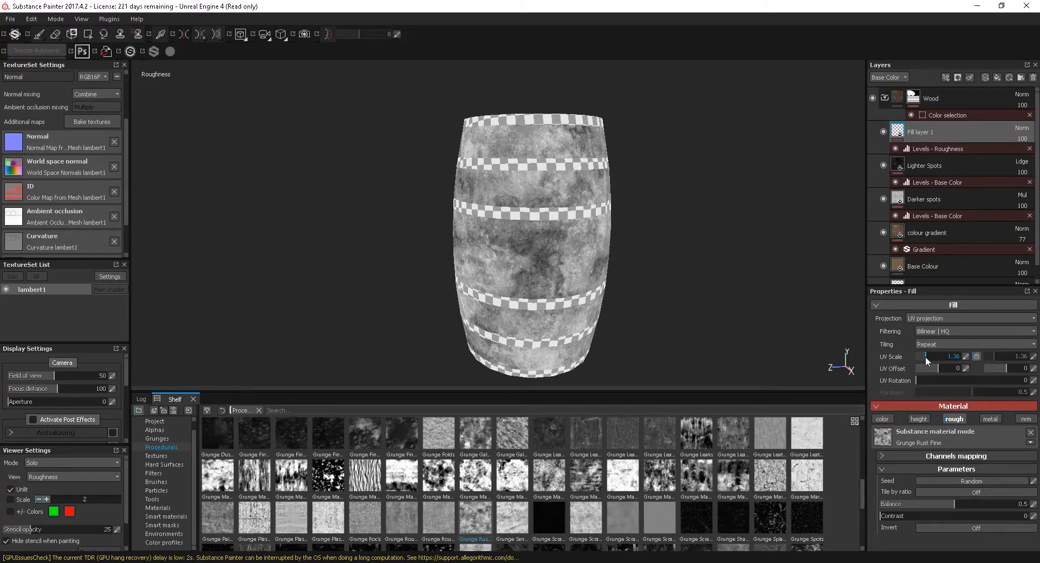
pyautogui.moveTo(925, 356); pyautogui.dragTo(927, 357)
pyautogui.hotkey('ctrl', 'z')
# Return to the full material view and compare the wood's reflections with Fill layer 1 hidden and shown.
pyautogui.press('m')
pyautogui.keyDown('alt'); pyautogui.moveTo(638, 255); pyautogui.dragTo(670, 254); pyautogui.keyUp('alt')
pyautogui.keyDown('alt'); pyautogui.moveTo(661, 223); pyautogui.dragTo(624, 243); pyautogui.keyUp('alt')
pyautogui.click(883, 132)
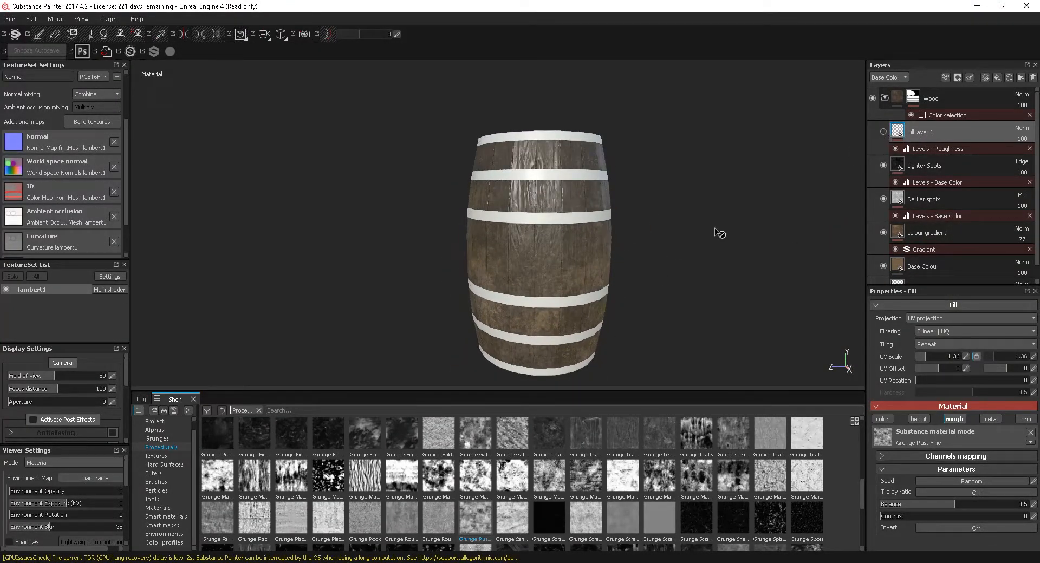
pyautogui.keyDown('alt'); pyautogui.moveTo(724, 224); pyautogui.dragTo(785, 192); pyautogui.keyUp('alt')
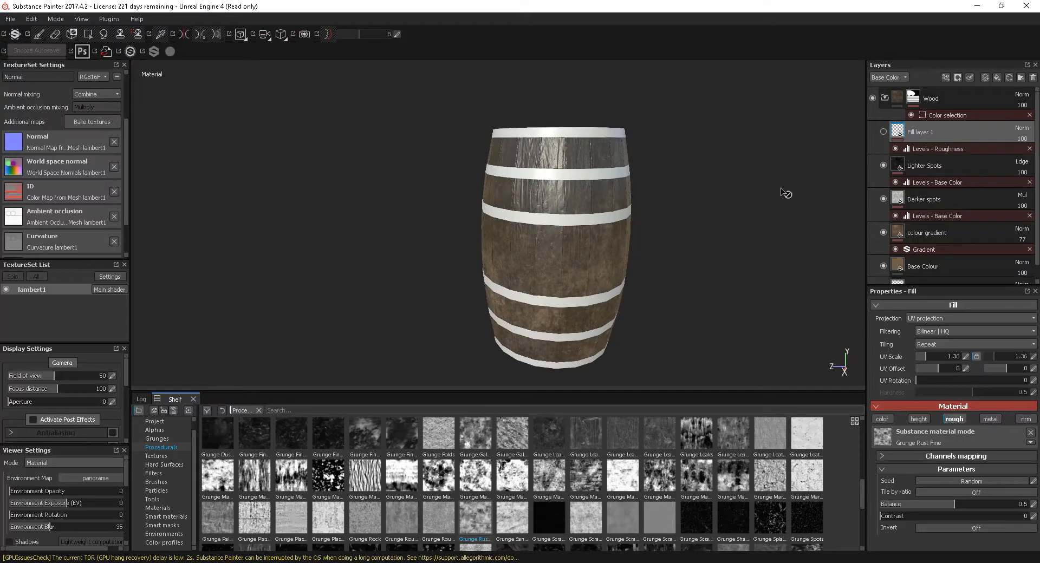
pyautogui.click(883, 132)
pyautogui.moveTo(643, 293)
pyautogui.keyDown('alt'); pyautogui.mouseDown()
pyautogui.moveTo(455, 271)
pyautogui.moveTo(692, 281)
pyautogui.moveTo(703, 262)
pyautogui.moveTo(593, 277)
pyautogui.moveTo(724, 302)
pyautogui.moveTo(642, 295)
pyautogui.mouseUp(); pyautogui.keyUp('alt')
pyautogui.keyDown('alt'); pyautogui.moveTo(591, 287); pyautogui.dragTo(553, 274, button='middle'); pyautogui.keyUp('alt')
# Rename Fill layer 1 in the Wood folder as "Roughness".
pyautogui.doubleClick(920, 133)
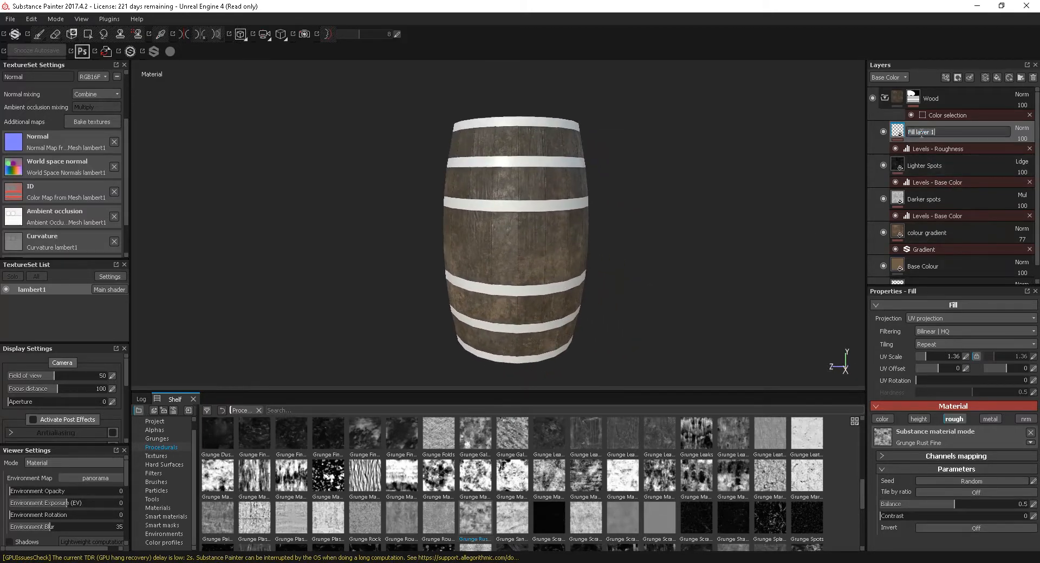
pyautogui.write('Roughness')
pyautogui.press('Return')
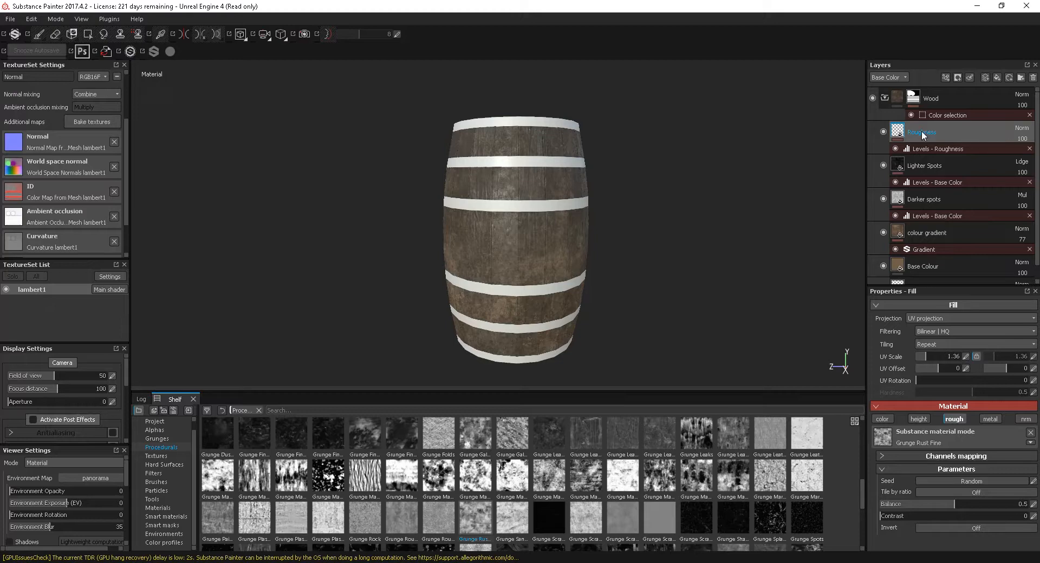
# Add a fill layer above Roughness in the Wood folder and hide it to expose the wood underneath.
pyautogui.keyDown('alt'); pyautogui.moveTo(573, 197); pyautogui.dragTo(542, 222); pyautogui.keyUp('alt')
pyautogui.moveTo(542, 222)
pyautogui.keyDown('alt'); pyautogui.mouseDown(button='middle')
pyautogui.moveTo(560, 217)
pyautogui.moveTo(551, 223)
pyautogui.mouseUp(button='middle'); pyautogui.keyUp('alt')
pyautogui.moveTo(557, 232)
pyautogui.keyDown('alt'); pyautogui.mouseDown()
pyautogui.moveTo(527, 204)
pyautogui.moveTo(553, 246)
pyautogui.moveTo(539, 239)
pyautogui.moveTo(530, 284)
pyautogui.moveTo(507, 286)
pyautogui.moveTo(526, 259)
pyautogui.mouseUp(); pyautogui.keyUp('alt')
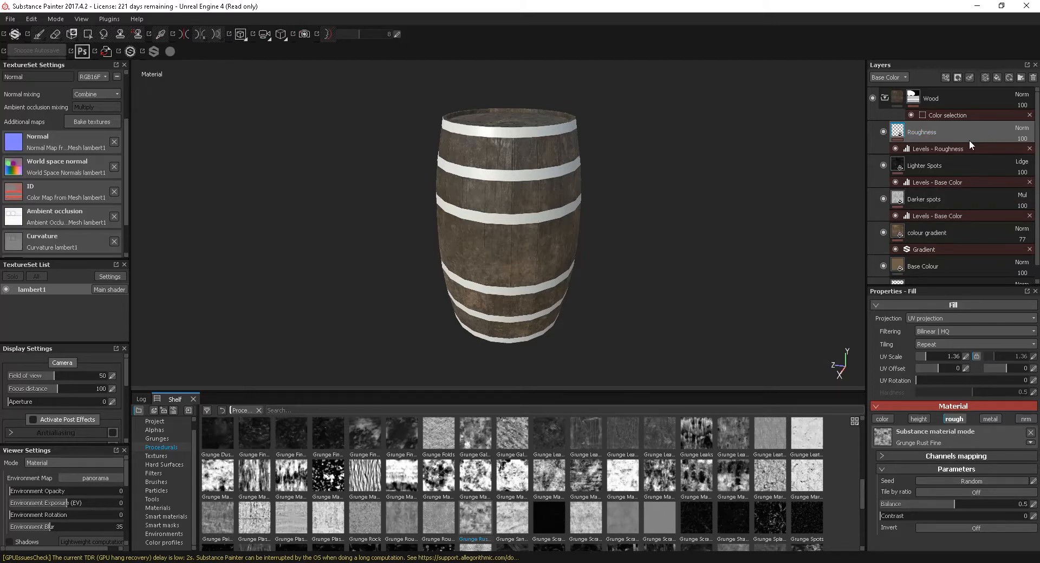
pyautogui.click(998, 77)
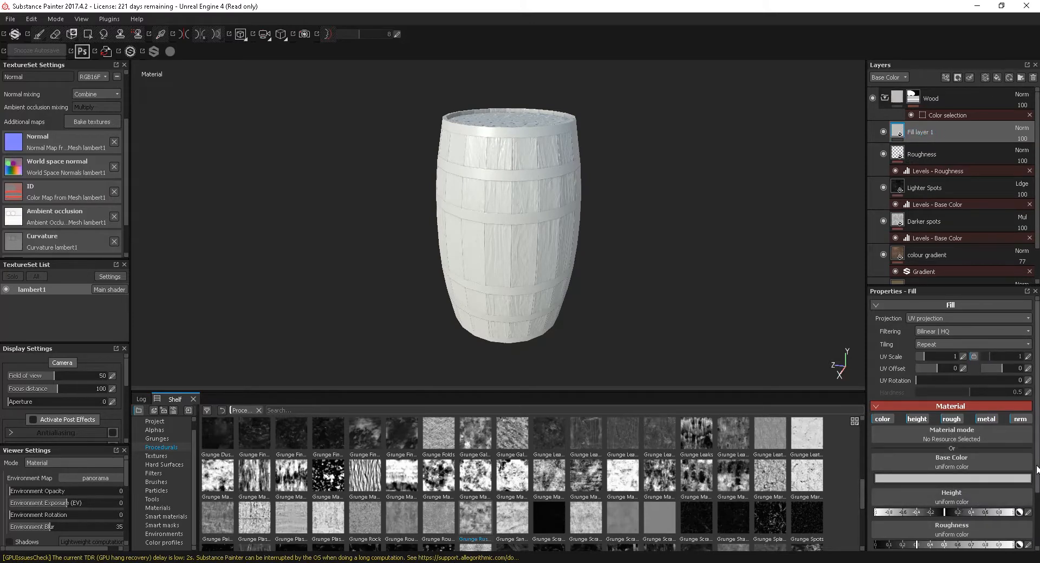
pyautogui.scroll(-2, 1038, 469)
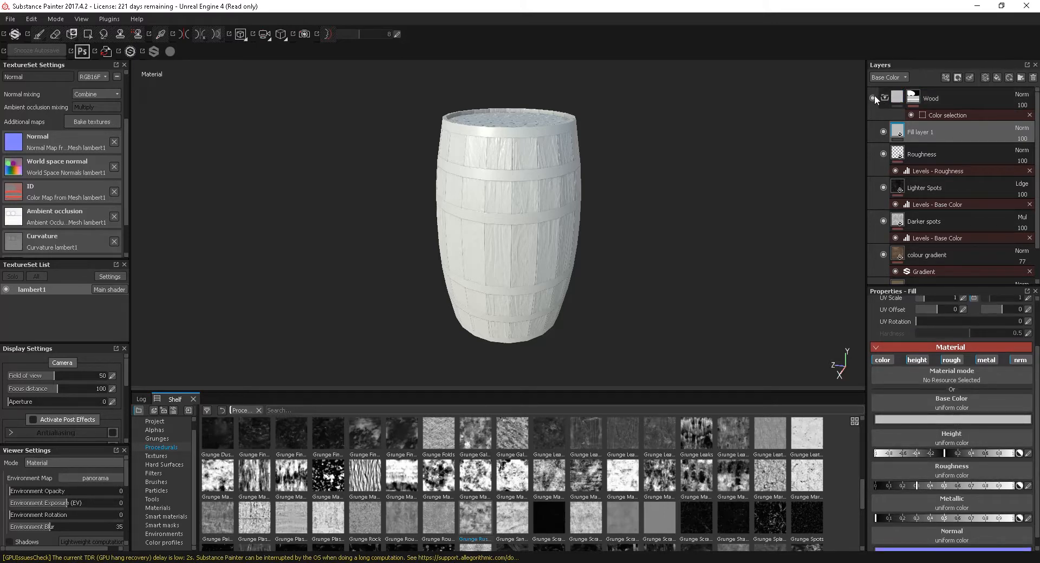
pyautogui.click(883, 131)
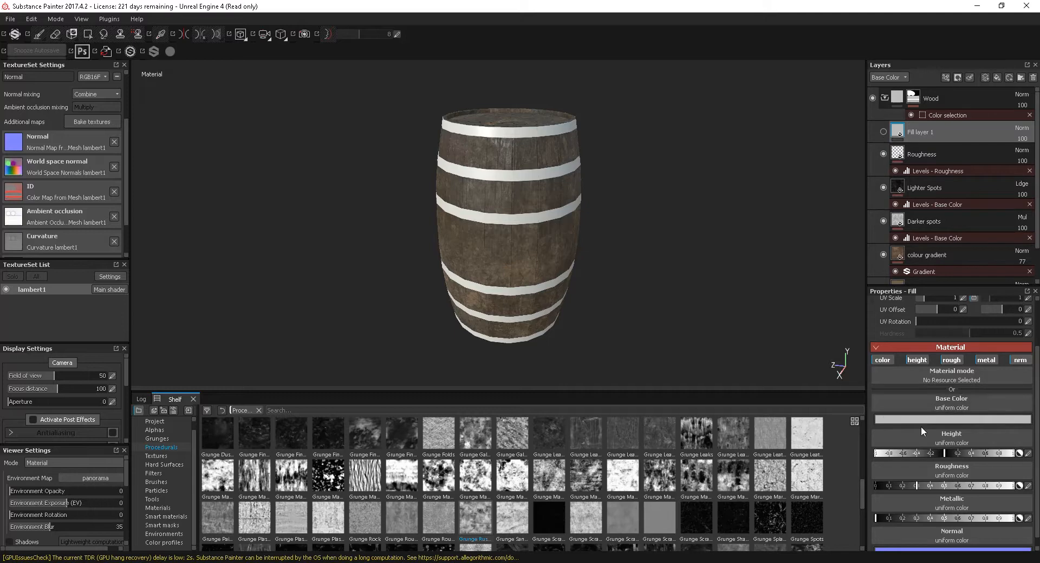
# Give the new fill a brown base color sampled from the barrel, slightly lower height, higher roughness and no metallic channel, and show it again.
pyautogui.click(951, 421)
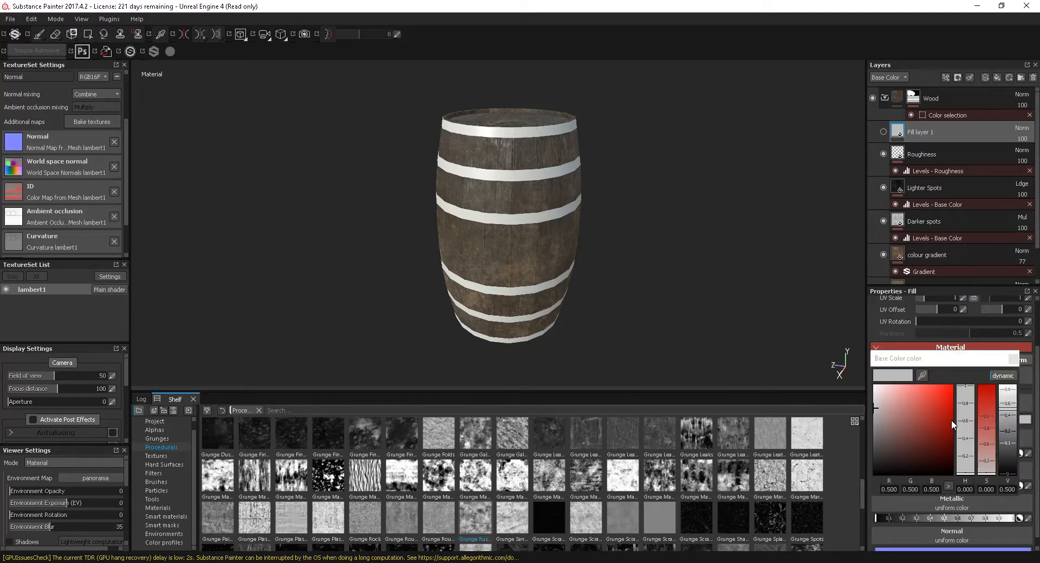
pyautogui.moveTo(629, 299); pyautogui.dragTo(506, 277)
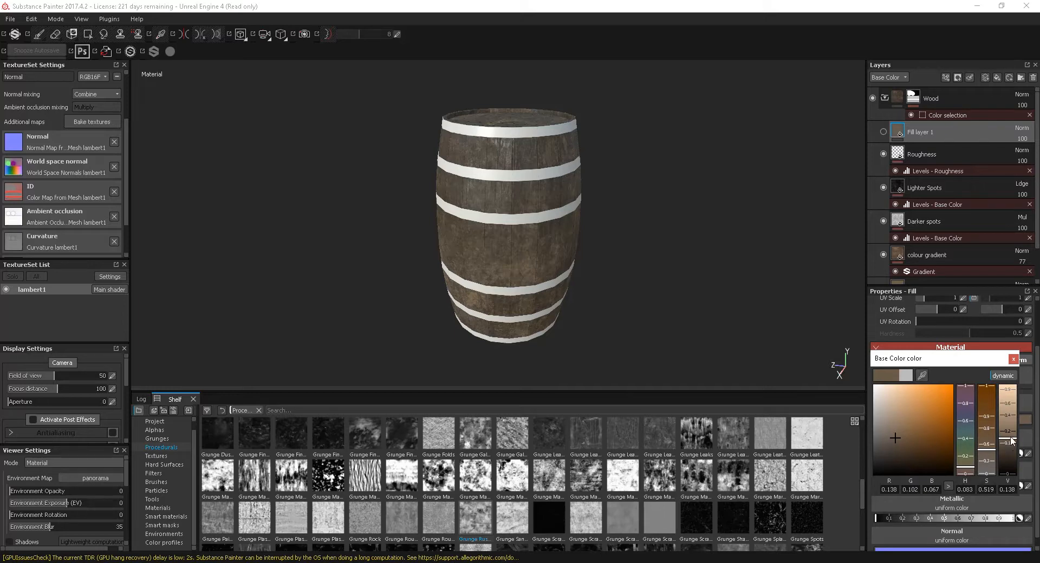
pyautogui.click(1013, 359)
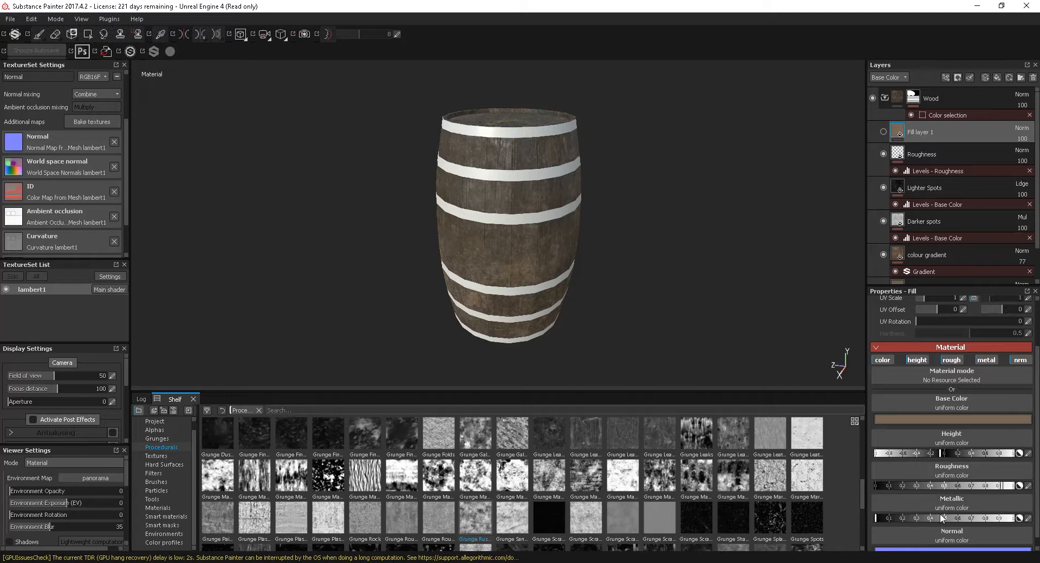
pyautogui.click(991, 363)
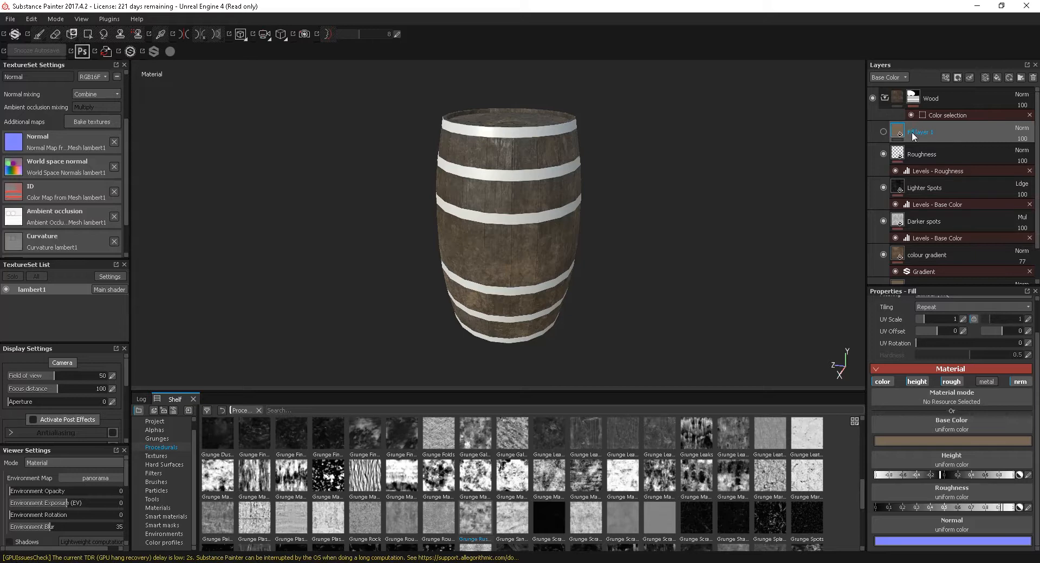
pyautogui.click(883, 131)
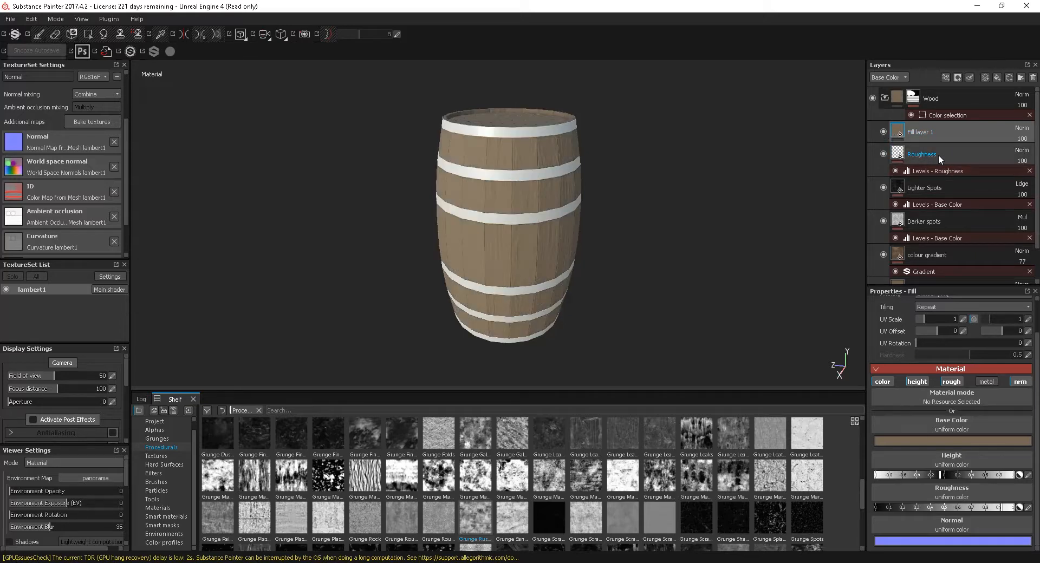
# Add a black mask to the brown Fill layer 1.
pyautogui.rightClick(946, 133)
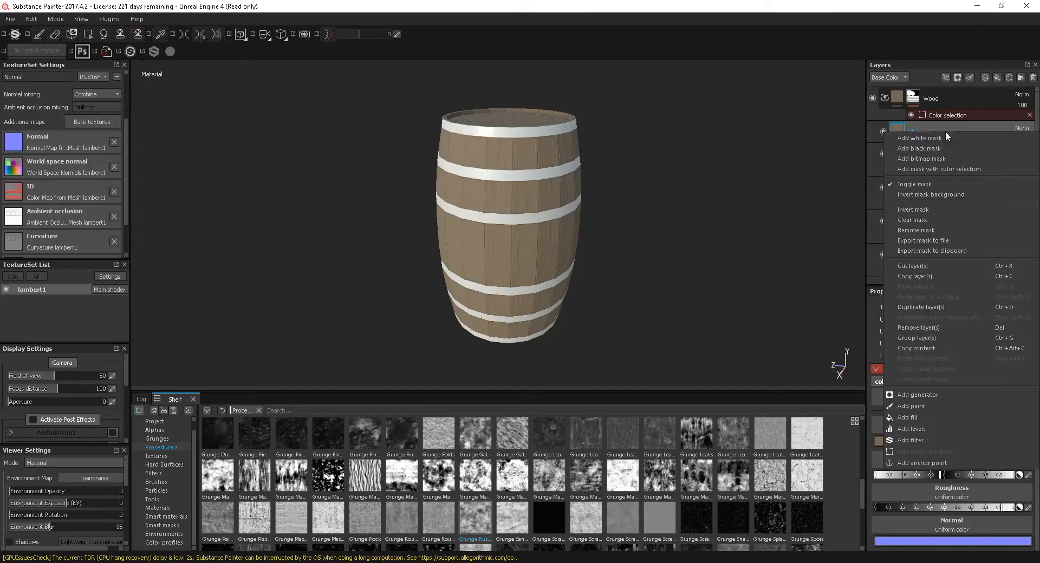
pyautogui.click(947, 128)
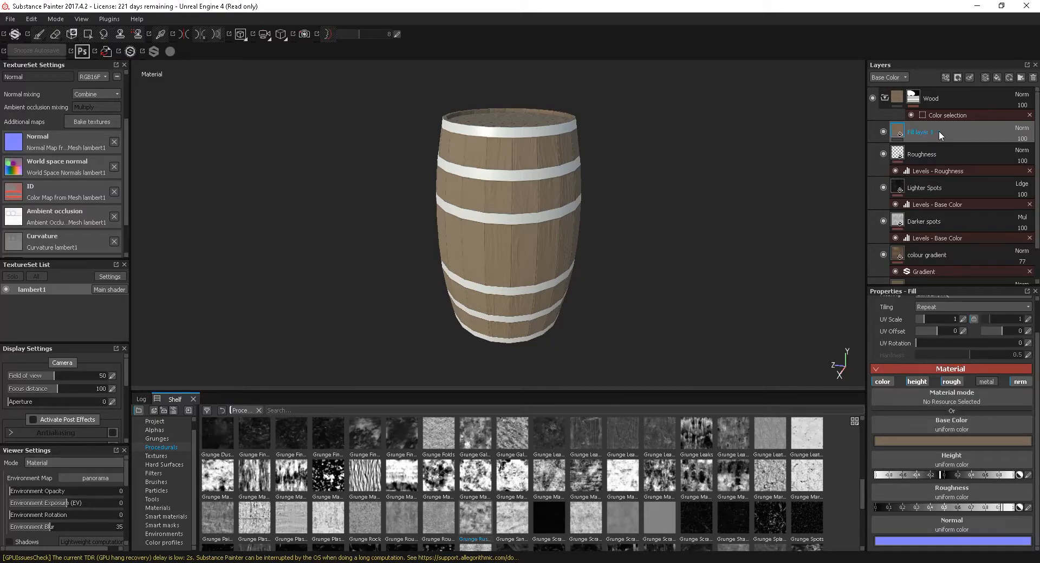
pyautogui.rightClick(939, 133)
pyautogui.click(940, 145)
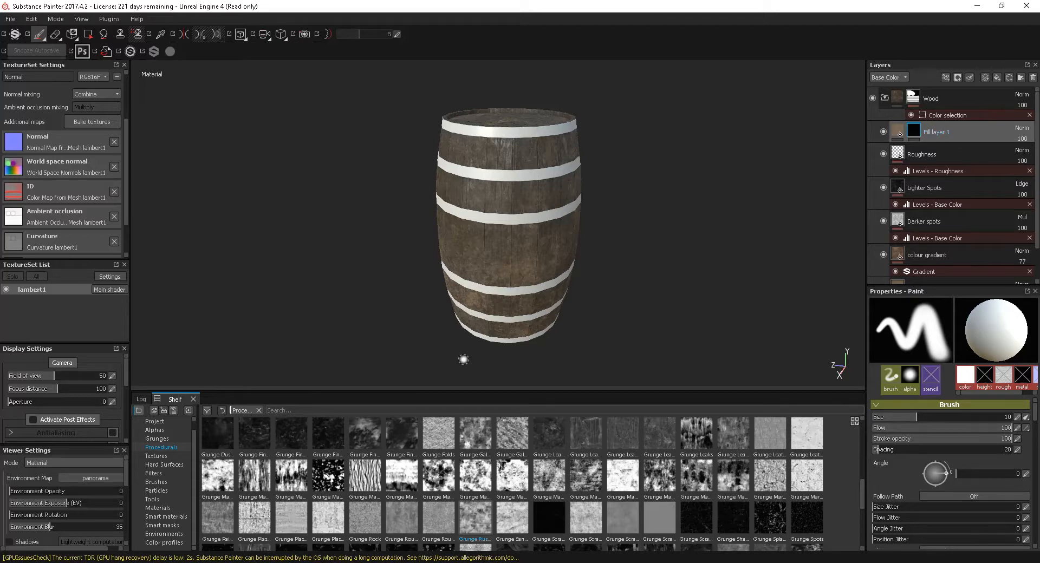
# Set up the mask brush with the Dirt 1 preset, a sponge alpha and a flow of 33.
pyautogui.click(157, 482)
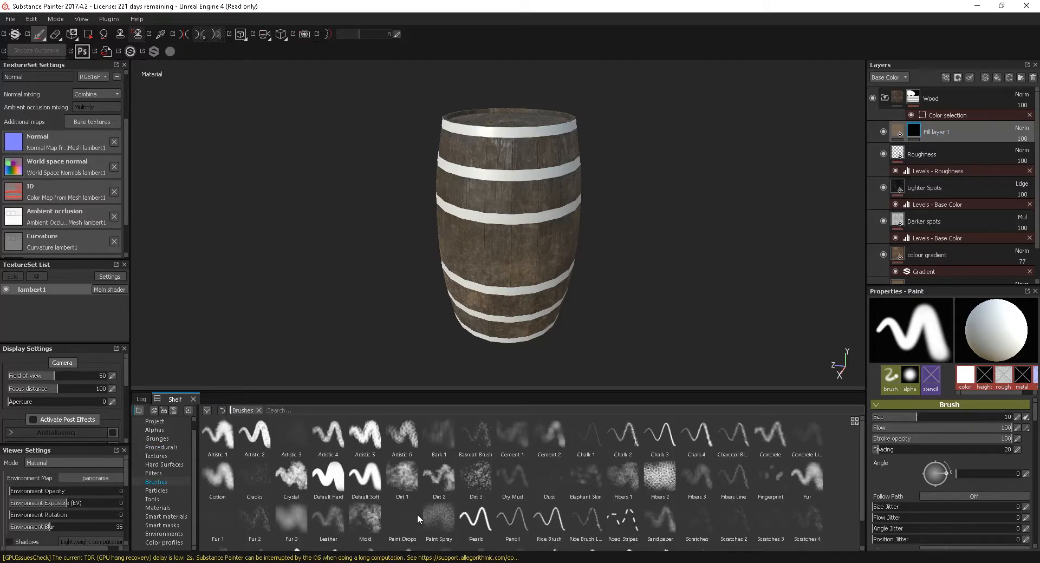
pyautogui.click(402, 478)
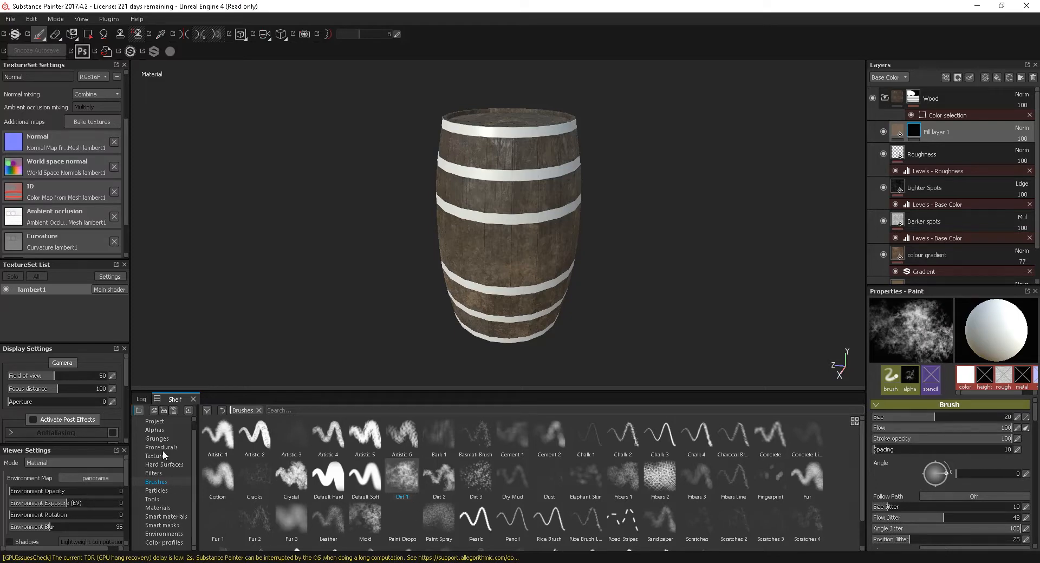
pyautogui.click(154, 430)
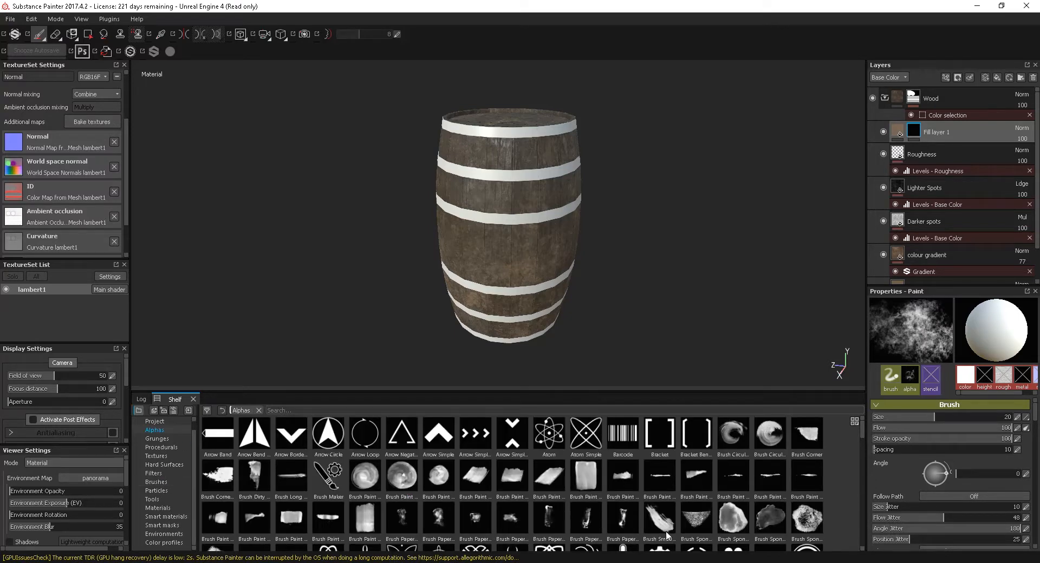
pyautogui.click(732, 518)
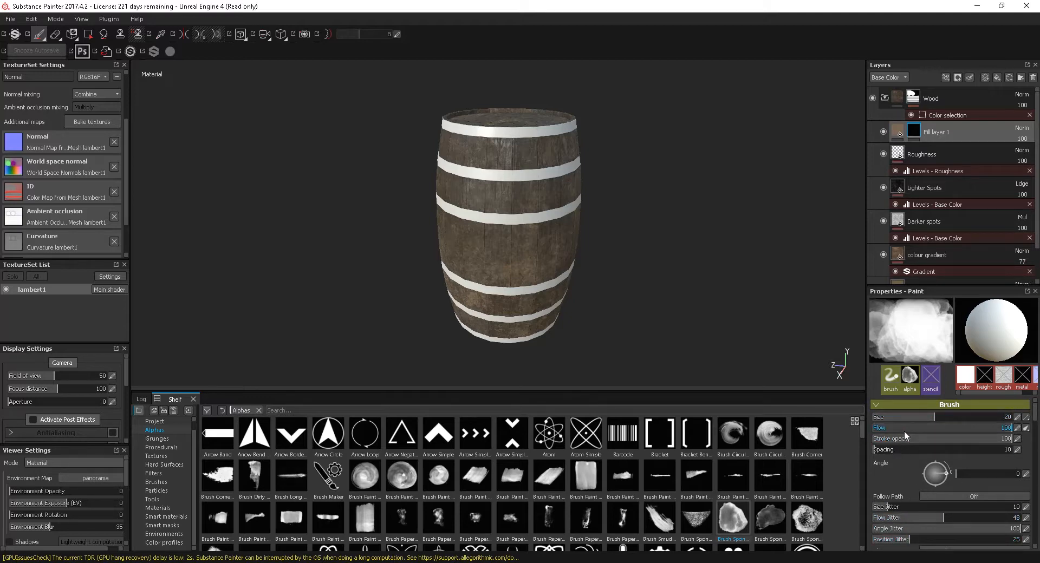
pyautogui.moveTo(923, 428); pyautogui.dragTo(918, 428)
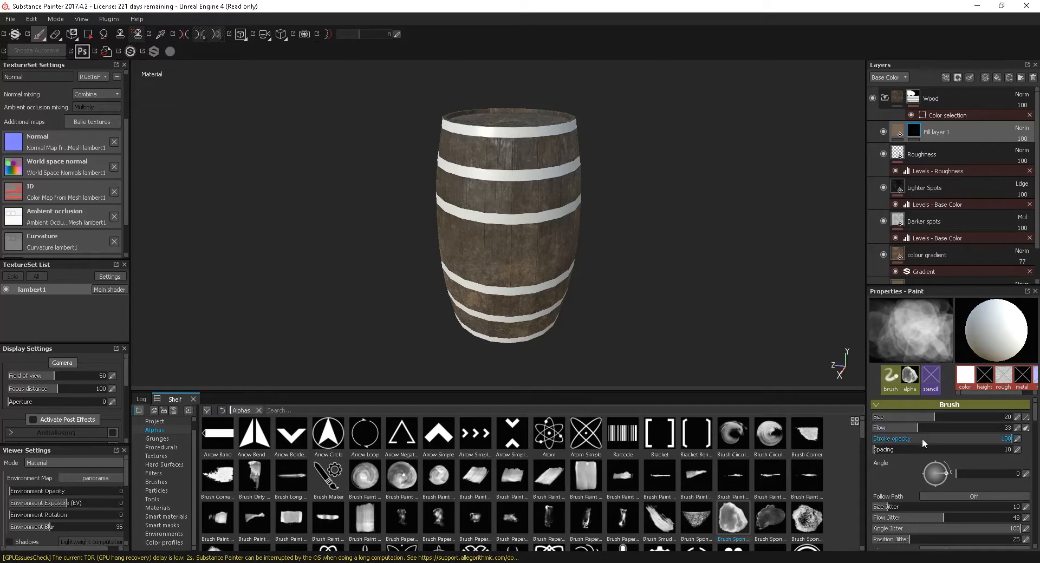
# Examine the planks in the barrel's middle section up close from several angles.
pyautogui.keyDown('alt'); pyautogui.moveTo(496, 245); pyautogui.dragTo(581, 293, button='right'); pyautogui.keyUp('alt')
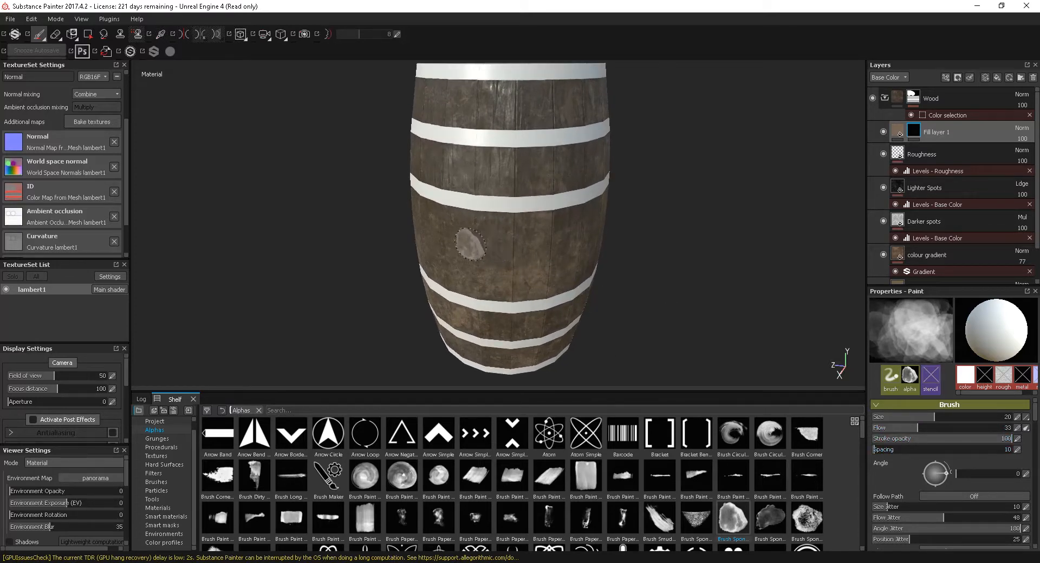
pyautogui.moveTo(650, 274)
pyautogui.keyDown('alt'); pyautogui.mouseDown()
pyautogui.moveTo(650, 242)
pyautogui.moveTo(596, 244)
pyautogui.mouseUp(); pyautogui.keyUp('alt')
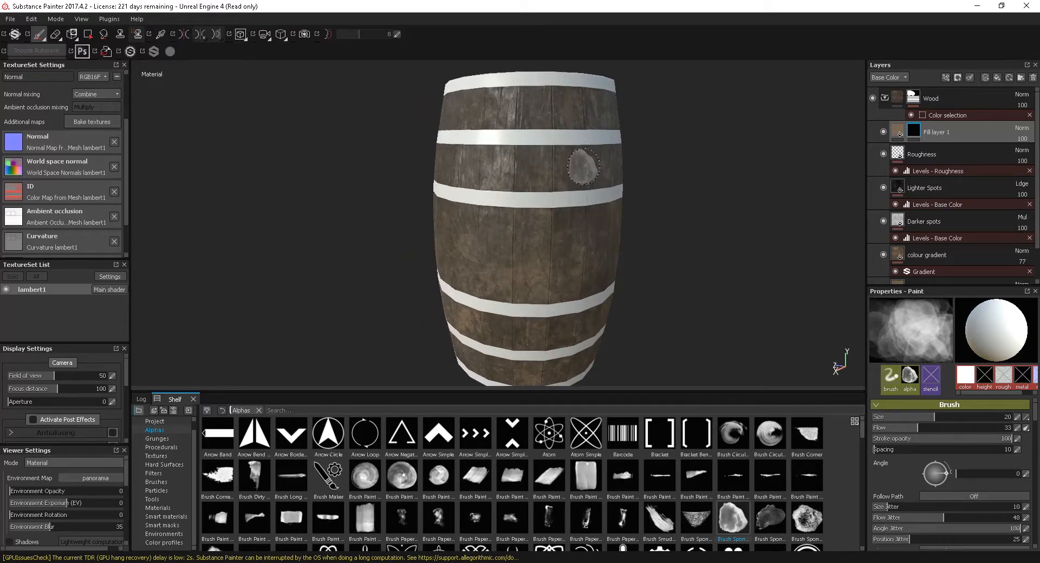
pyautogui.keyDown('alt'); pyautogui.moveTo(708, 222); pyautogui.dragTo(804, 225); pyautogui.keyUp('alt')
pyautogui.keyDown('alt'); pyautogui.moveTo(804, 226); pyautogui.dragTo(888, 330, button='right'); pyautogui.keyUp('alt')
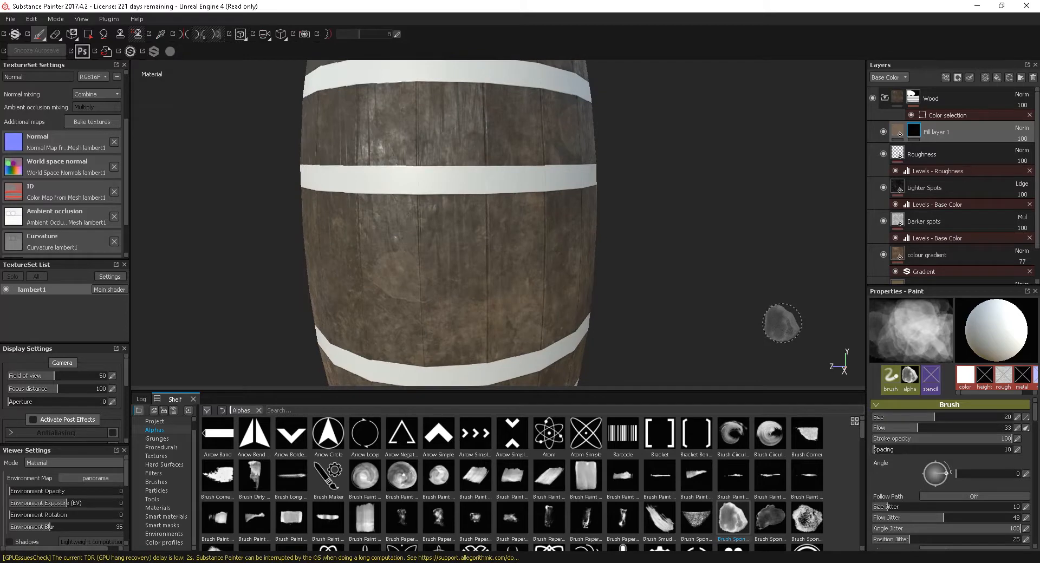
pyautogui.keyDown('alt'); pyautogui.moveTo(703, 278); pyautogui.dragTo(634, 283); pyautogui.keyUp('alt')
pyautogui.keyDown('alt'); pyautogui.moveTo(367, 330); pyautogui.dragTo(612, 324, button='right'); pyautogui.keyUp('alt')
pyautogui.keyDown('alt'); pyautogui.moveTo(510, 321); pyautogui.dragTo(460, 303); pyautogui.keyUp('alt')
pyautogui.moveTo(434, 284)
pyautogui.keyDown('alt'); pyautogui.mouseDown(button='right')
pyautogui.moveTo(606, 271)
pyautogui.moveTo(617, 324)
pyautogui.mouseUp(button='right'); pyautogui.keyUp('alt')
pyautogui.keyDown('alt'); pyautogui.moveTo(617, 324); pyautogui.dragTo(472, 346, button='middle'); pyautogui.keyUp('alt')
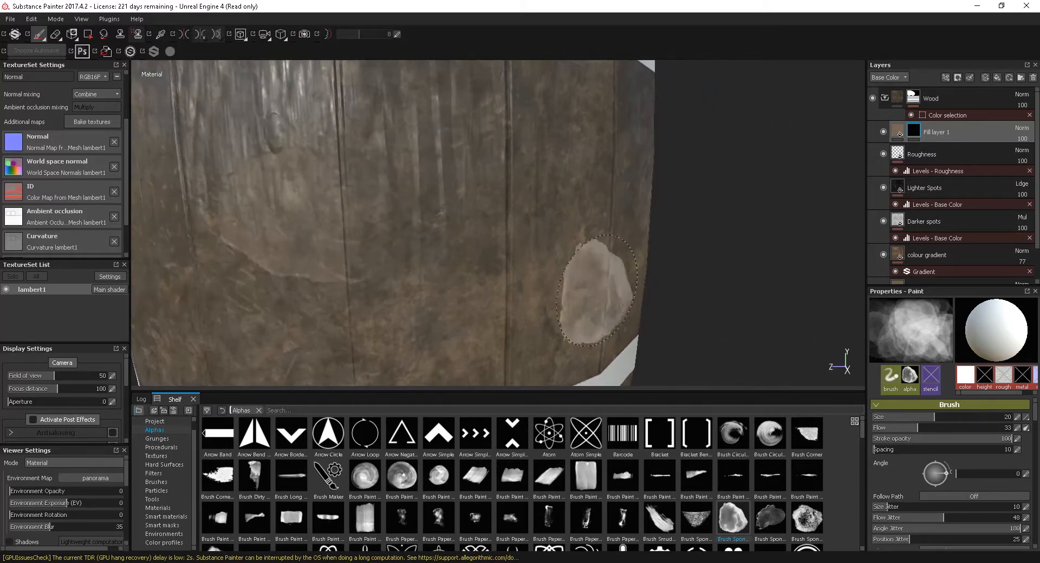
pyautogui.keyDown('alt'); pyautogui.moveTo(597, 295); pyautogui.dragTo(726, 292); pyautogui.keyUp('alt')
pyautogui.moveTo(726, 292)
pyautogui.keyDown('alt'); pyautogui.mouseDown(button='middle')
pyautogui.moveTo(669, 325)
pyautogui.moveTo(691, 319)
pyautogui.mouseUp(button='middle'); pyautogui.keyUp('alt')
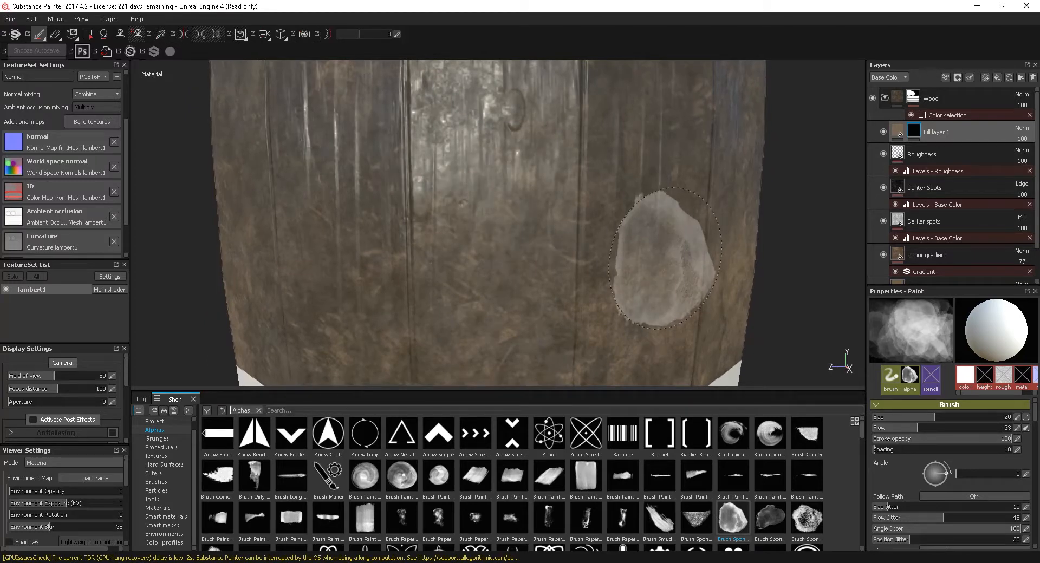
# Reduce the mask brush size to 8.24 to suit the width of the planks.
pyautogui.press('[')
pyautogui.press('[')
pyautogui.press('[')
pyautogui.press('[')
pyautogui.press('[')
pyautogui.press('[')
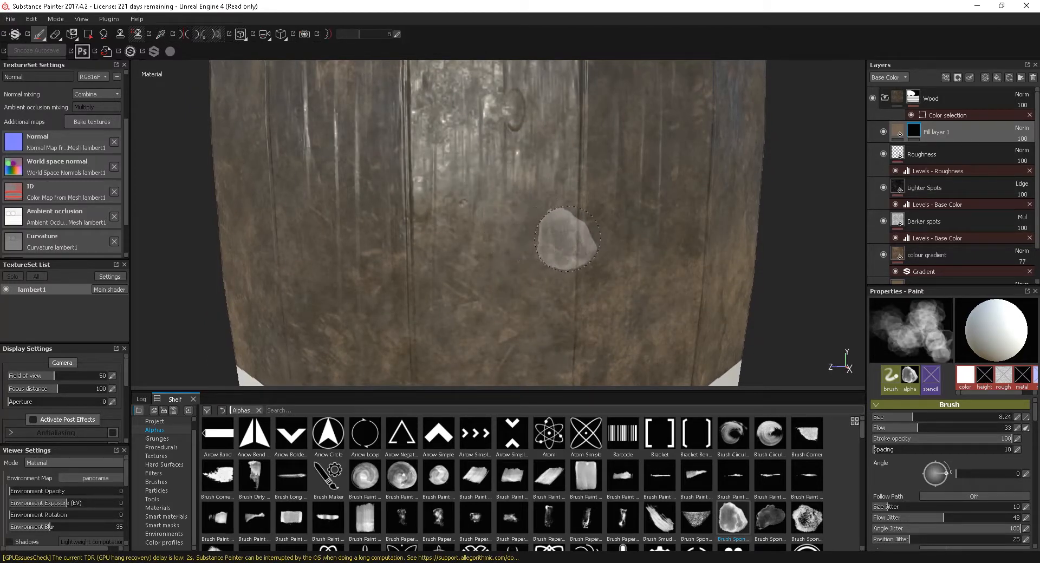
pyautogui.moveTo(712, 271)
pyautogui.keyDown('alt'); pyautogui.mouseDown()
pyautogui.moveTo(617, 272)
pyautogui.moveTo(656, 297)
pyautogui.mouseUp(); pyautogui.keyUp('alt')
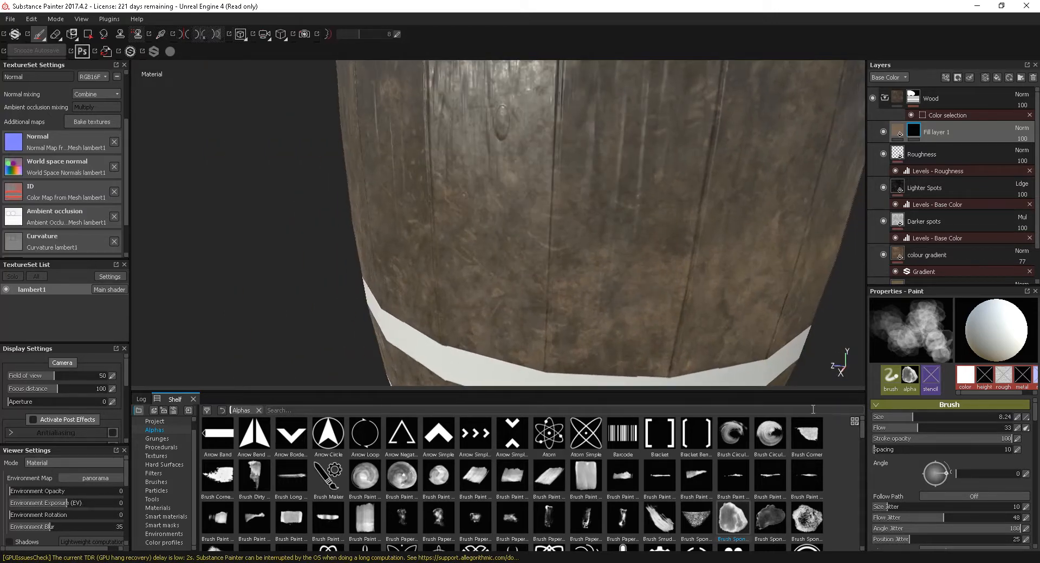
# Review the Fill layer 1 material settings and inspect the dent in the wood from several sides of the barrel.
pyautogui.click(990, 389)
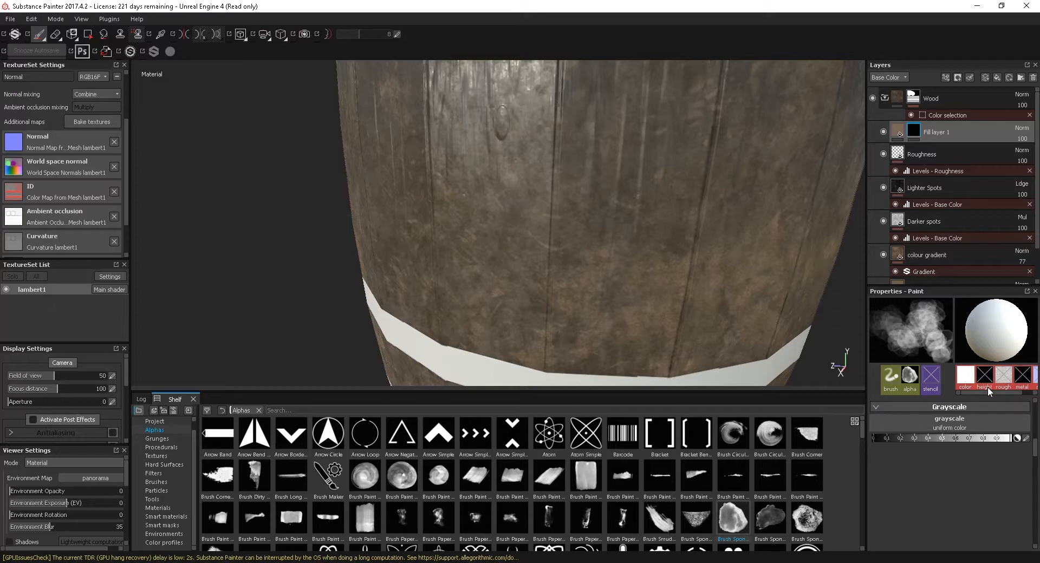
pyautogui.click(898, 139)
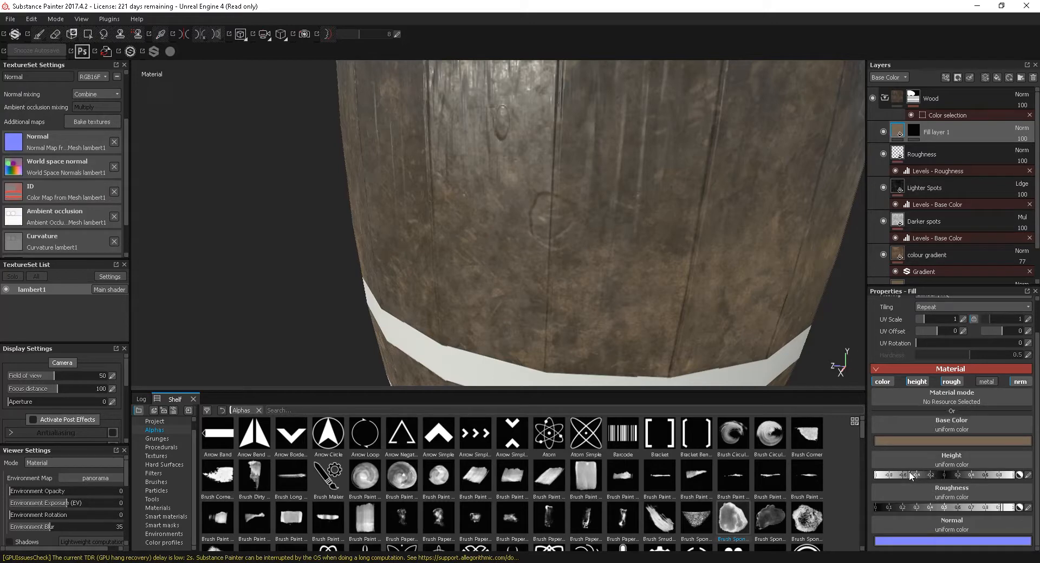
pyautogui.keyDown('alt'); pyautogui.moveTo(703, 281); pyautogui.dragTo(703, 246); pyautogui.keyUp('alt')
pyautogui.keyDown('alt'); pyautogui.moveTo(650, 241); pyautogui.dragTo(704, 265, button='middle'); pyautogui.keyUp('alt')
pyautogui.keyDown('alt'); pyautogui.moveTo(666, 265); pyautogui.dragTo(596, 176, button='right'); pyautogui.keyUp('alt')
pyautogui.keyDown('alt'); pyautogui.moveTo(724, 264); pyautogui.dragTo(563, 271, button='middle'); pyautogui.keyUp('alt')
pyautogui.keyDown('alt'); pyautogui.moveTo(631, 292); pyautogui.dragTo(593, 266, button='right'); pyautogui.keyUp('alt')
pyautogui.keyDown('alt'); pyautogui.moveTo(642, 271); pyautogui.dragTo(594, 257); pyautogui.keyUp('alt')
pyautogui.keyDown('alt'); pyautogui.moveTo(595, 256); pyautogui.dragTo(518, 294, button='middle'); pyautogui.keyUp('alt')
pyautogui.keyDown('alt'); pyautogui.moveTo(519, 294); pyautogui.dragTo(585, 295, button='right'); pyautogui.keyUp('alt')
pyautogui.keyDown('alt'); pyautogui.moveTo(621, 302); pyautogui.dragTo(629, 325, button='middle'); pyautogui.keyUp('alt')
pyautogui.keyDown('alt'); pyautogui.moveTo(629, 325); pyautogui.dragTo(549, 298); pyautogui.keyUp('alt')
pyautogui.keyDown('alt'); pyautogui.moveTo(548, 298); pyautogui.dragTo(607, 314, button='right'); pyautogui.keyUp('alt')
# Stamp small dents on the barrel's sides and round wooden end using the Fill layer 1 mask.
pyautogui.click(914, 131)
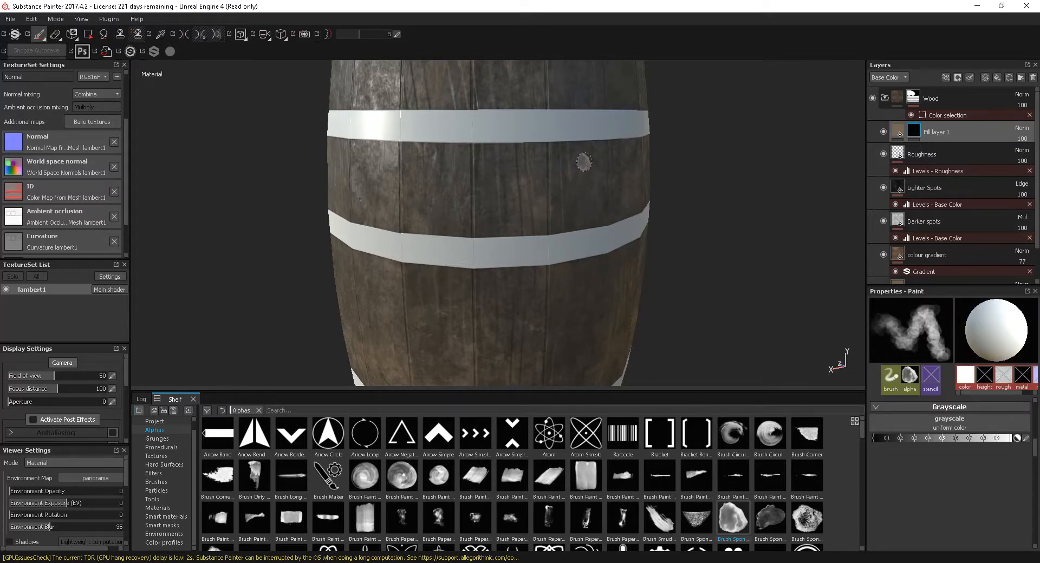
pyautogui.moveTo(643, 253)
pyautogui.keyDown('alt'); pyautogui.mouseDown()
pyautogui.moveTo(592, 267)
pyautogui.moveTo(596, 251)
pyautogui.moveTo(519, 226)
pyautogui.mouseUp(); pyautogui.keyUp('alt')
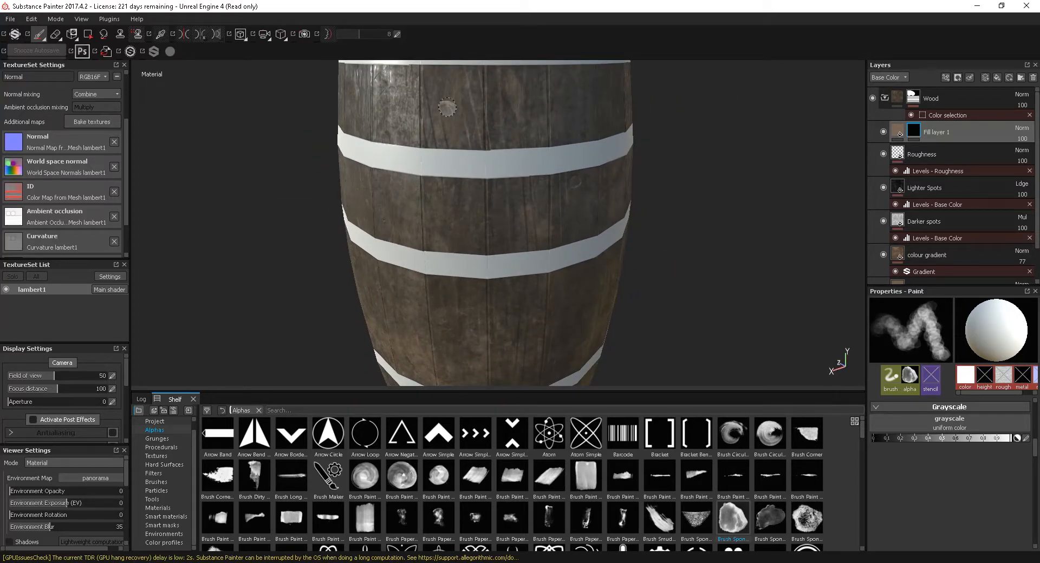
pyautogui.keyDown('alt'); pyautogui.moveTo(756, 301); pyautogui.dragTo(666, 303, button='right'); pyautogui.keyUp('alt')
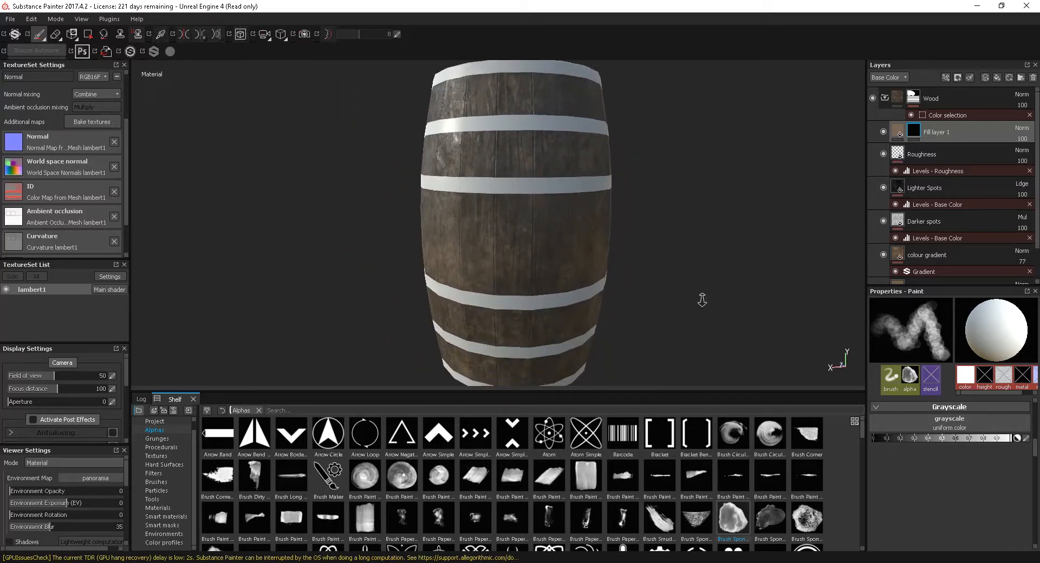
pyautogui.moveTo(666, 303)
pyautogui.keyDown('alt'); pyautogui.mouseDown()
pyautogui.moveTo(602, 406)
pyautogui.moveTo(534, 369)
pyautogui.mouseUp(); pyautogui.keyUp('alt')
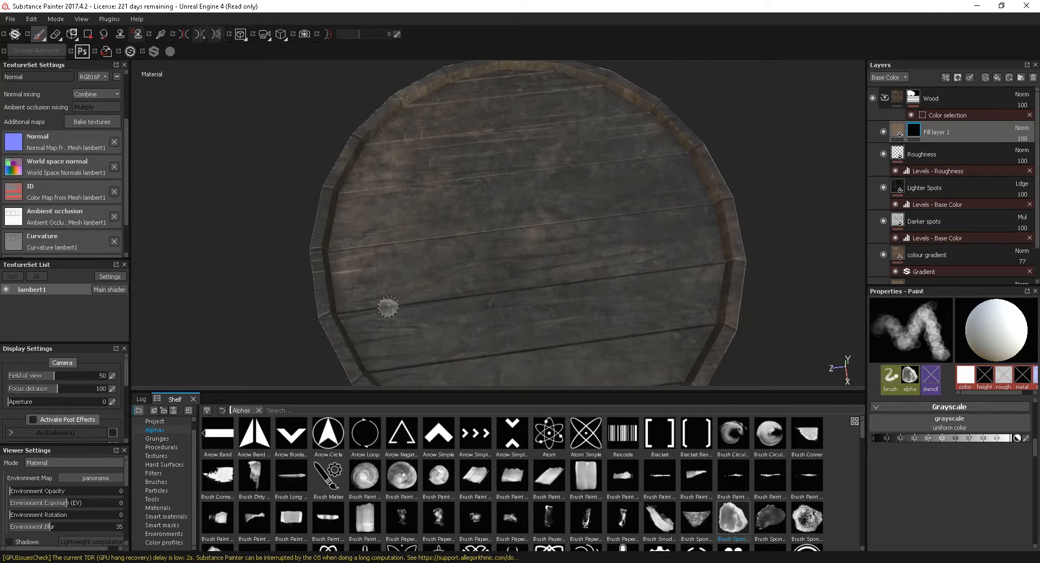
pyautogui.keyDown('alt'); pyautogui.moveTo(641, 293); pyautogui.dragTo(629, 325, button='right'); pyautogui.keyUp('alt')
pyautogui.keyDown('alt'); pyautogui.moveTo(628, 325); pyautogui.dragTo(624, 351); pyautogui.keyUp('alt')
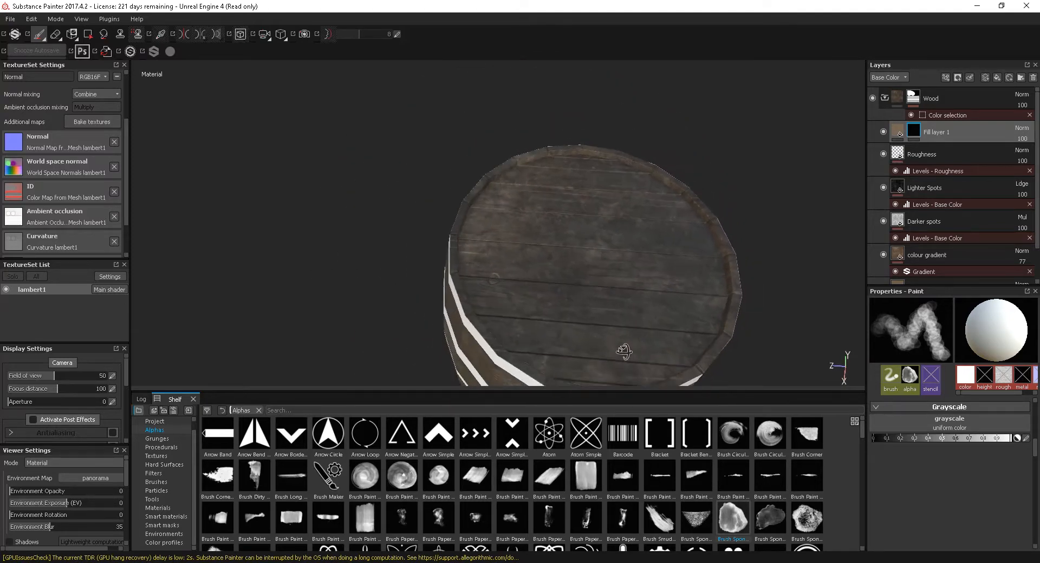
# Switch the mask brush to the thin, streak-shaped Brush Paint alpha and enlarge it several times.
pyautogui.click(658, 478)
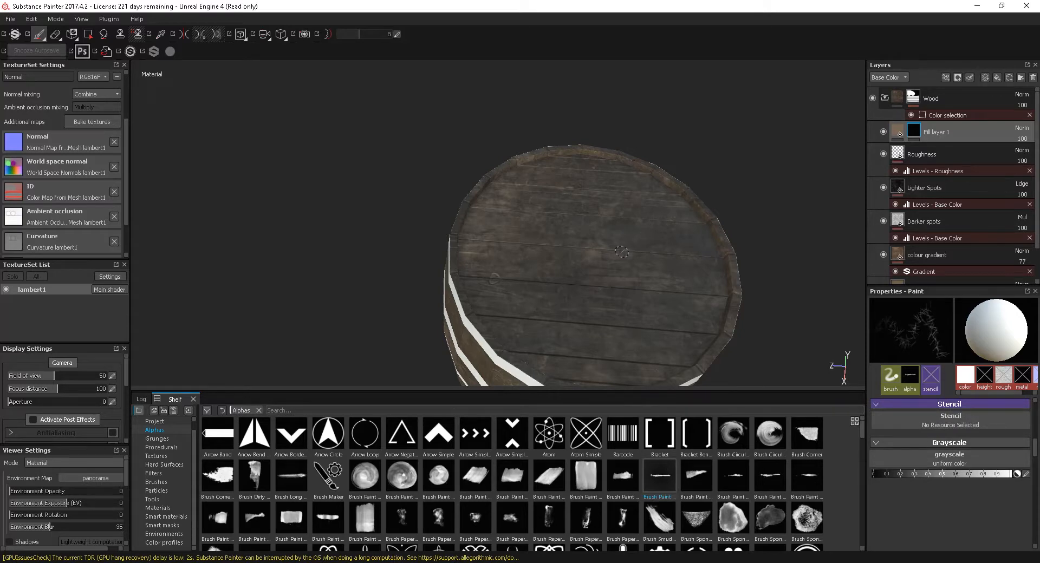
pyautogui.scroll(4, 621, 252)
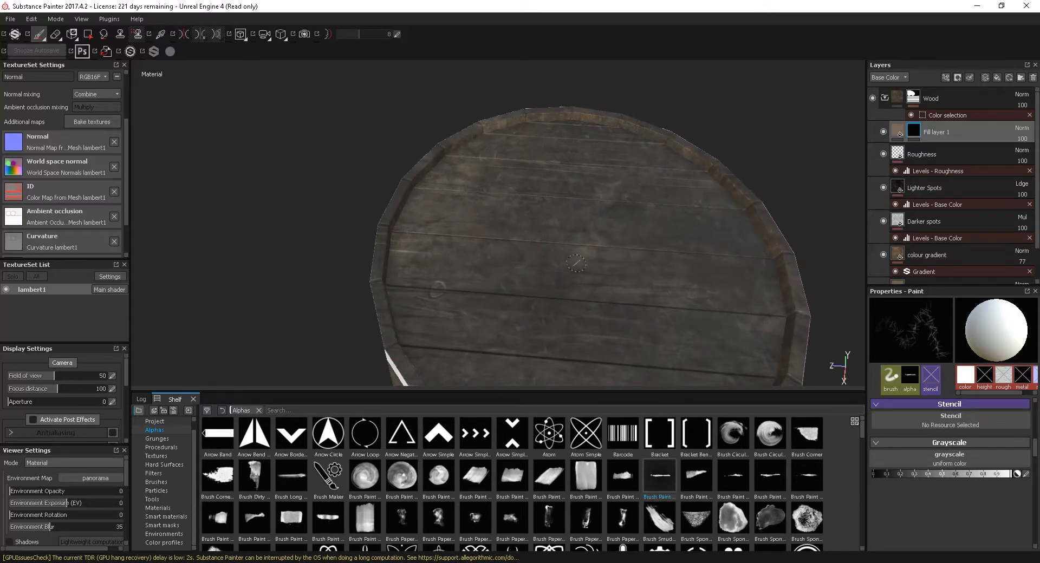
pyautogui.press(']')
pyautogui.press(']')
pyautogui.press(']')
pyautogui.press(']')
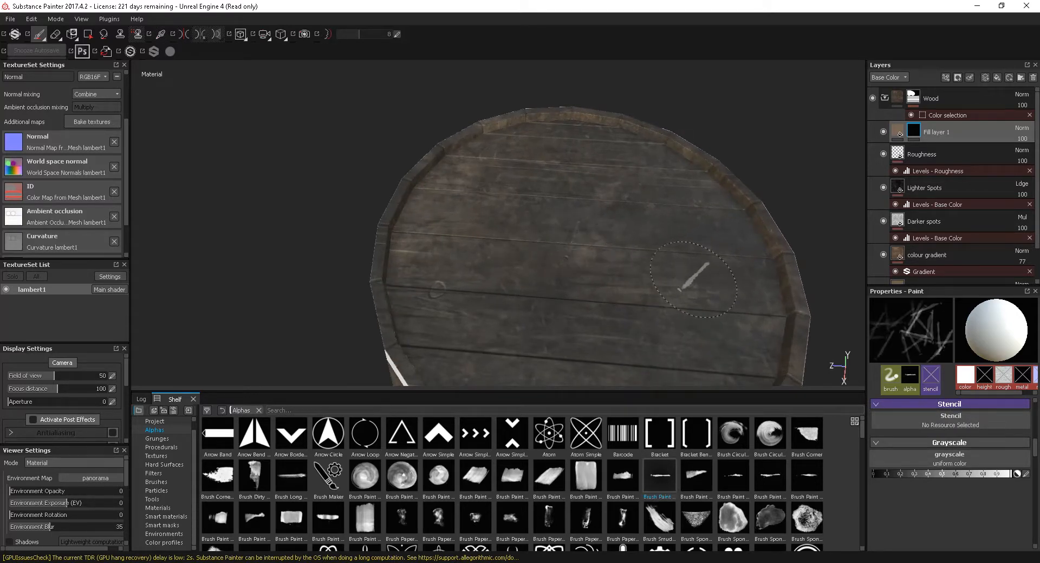
# Stamp scratches on the barrel's upper staves between the hoops, reducing the brush size to about 16.1.
pyautogui.scroll(-5, 732, 297)
pyautogui.keyDown('alt'); pyautogui.moveTo(674, 302); pyautogui.dragTo(545, 196); pyautogui.keyUp('alt')
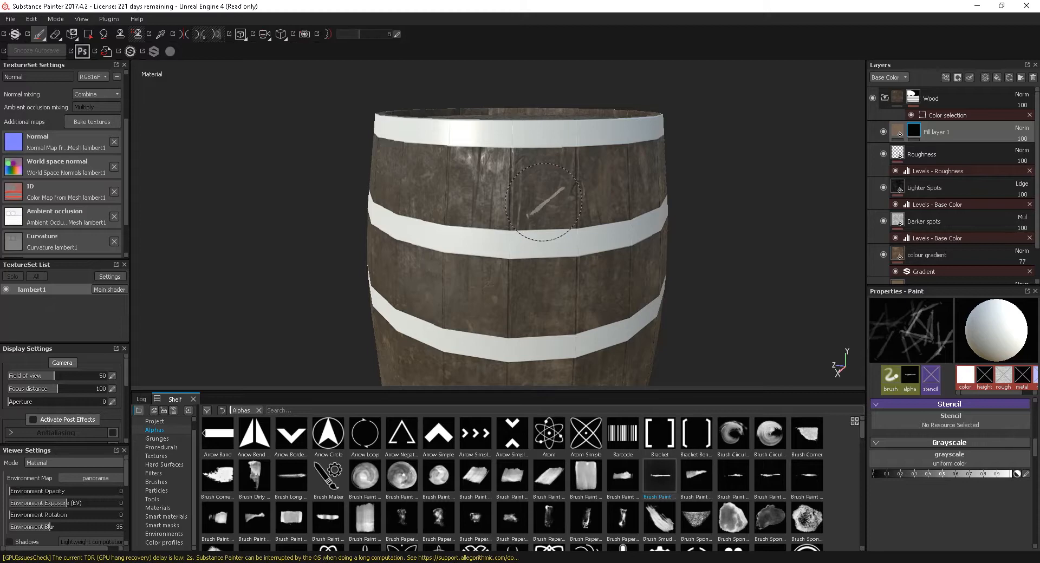
pyautogui.click(547, 194)
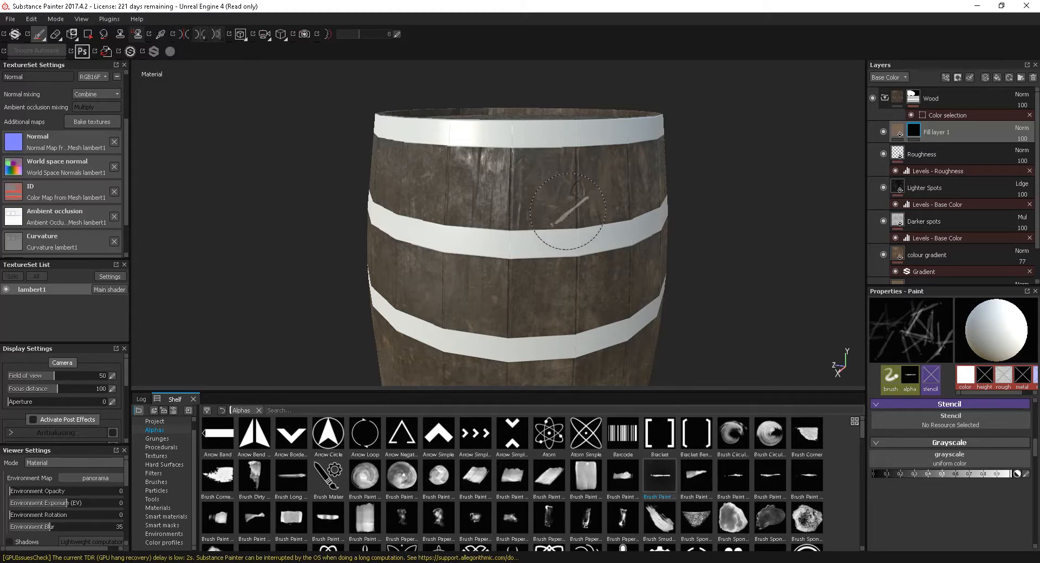
pyautogui.keyDown('ctrl'); pyautogui.moveTo(547, 197); pyautogui.dragTo(540, 196, button='right'); pyautogui.keyUp('ctrl')
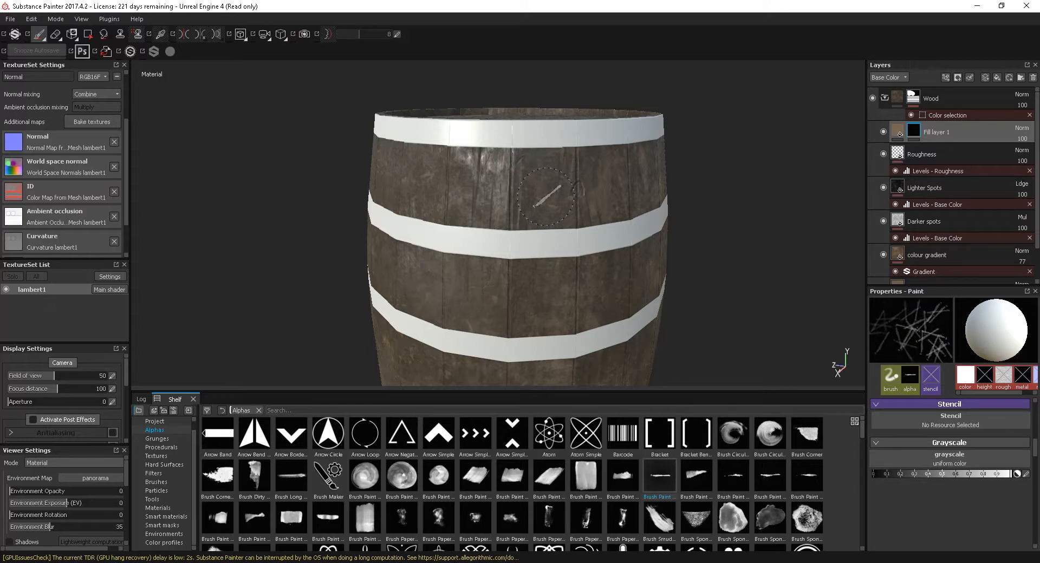
pyautogui.moveTo(679, 281)
pyautogui.keyDown('alt'); pyautogui.mouseDown()
pyautogui.moveTo(668, 299)
pyautogui.moveTo(683, 288)
pyautogui.moveTo(567, 255)
pyautogui.moveTo(591, 308)
pyautogui.moveTo(489, 309)
pyautogui.mouseUp(); pyautogui.keyUp('alt')
pyautogui.moveTo(585, 349)
pyautogui.keyDown('alt'); pyautogui.mouseDown()
pyautogui.moveTo(657, 278)
pyautogui.moveTo(653, 317)
pyautogui.moveTo(604, 274)
pyautogui.moveTo(670, 310)
pyautogui.mouseUp(); pyautogui.keyUp('alt')
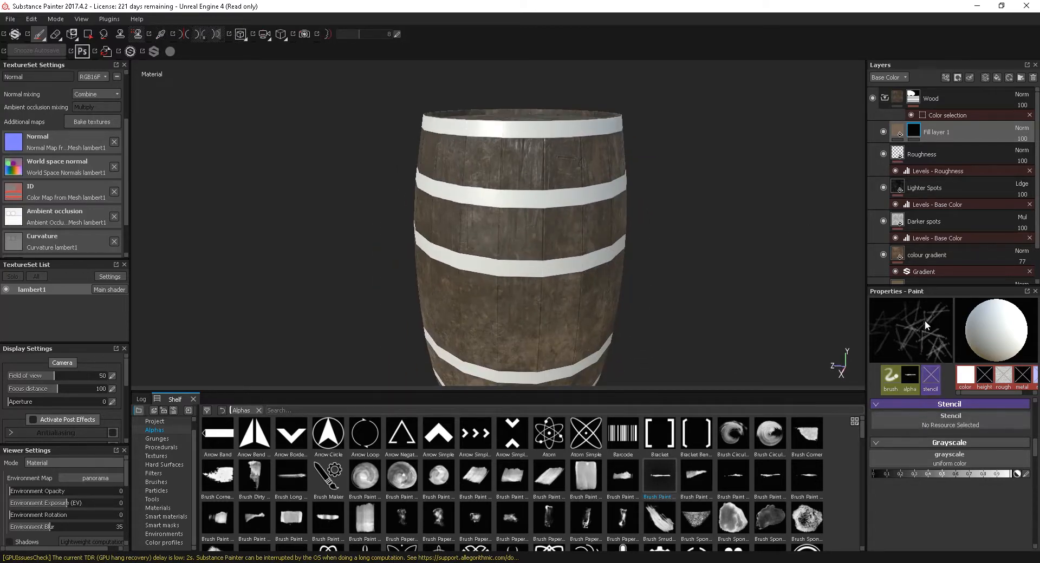
# Set the mask brush's flow, angle and position jitter to 0 and its spacing to 146.
pyautogui.click(898, 131)
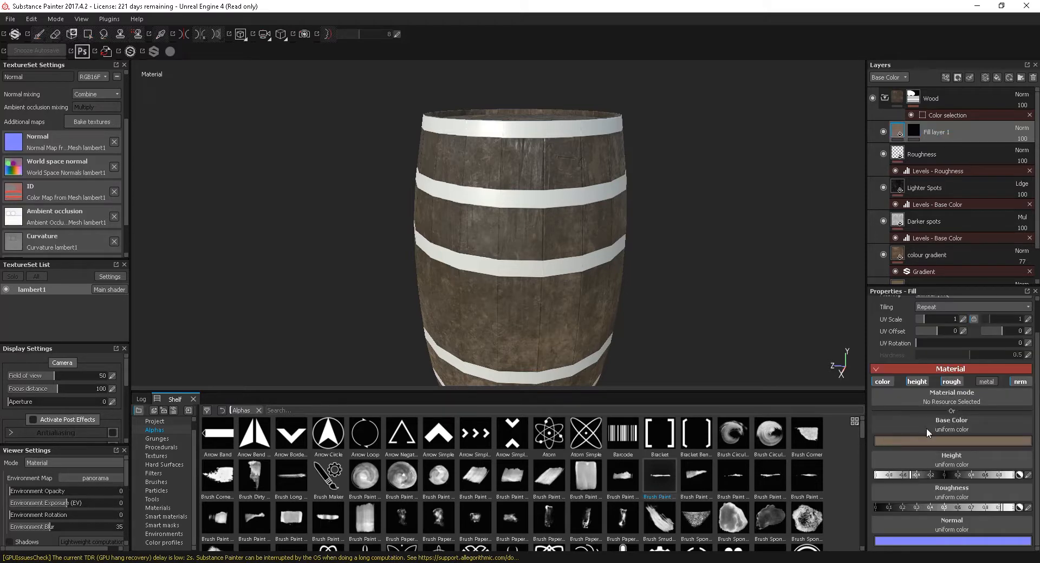
pyautogui.scroll(2, 1038, 394)
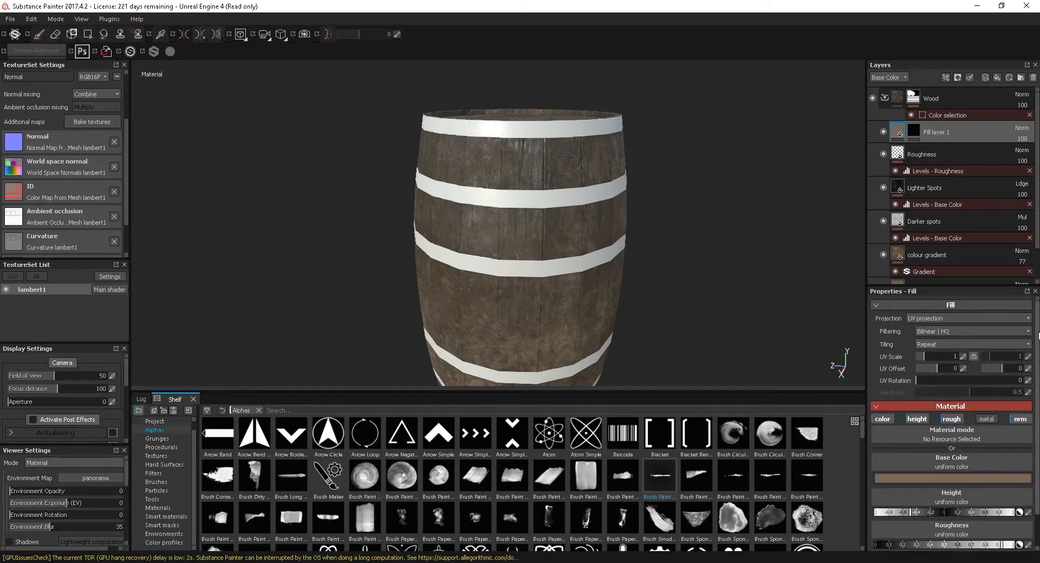
pyautogui.click(914, 133)
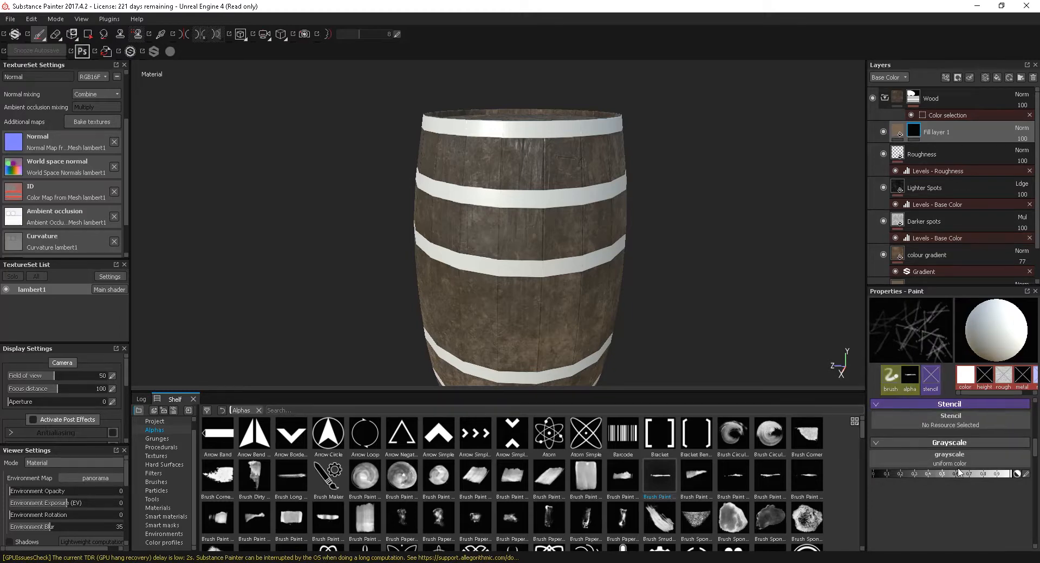
pyautogui.click(885, 389)
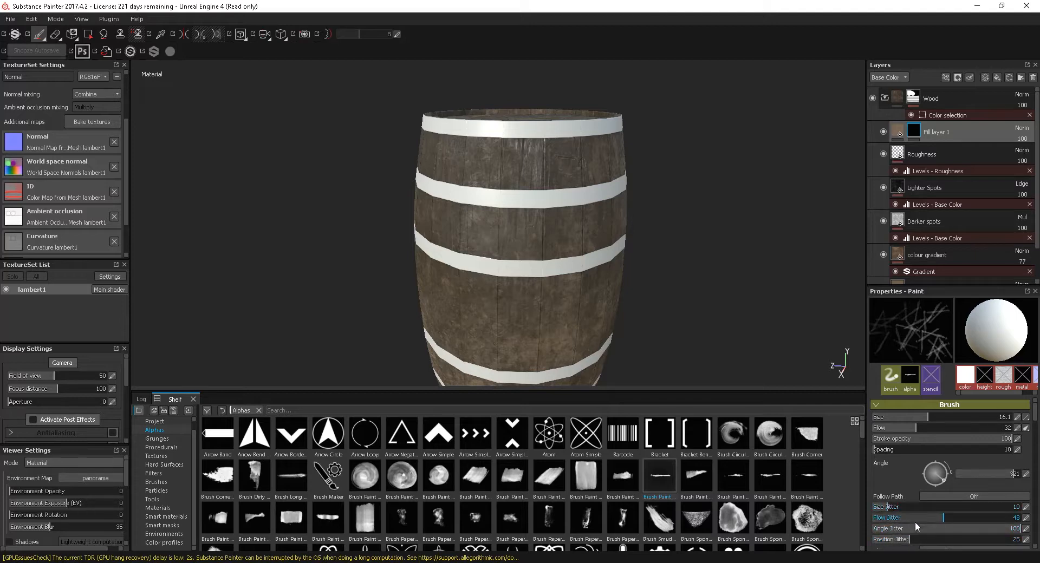
pyautogui.moveTo(1038, 412); pyautogui.dragTo(1036, 420)
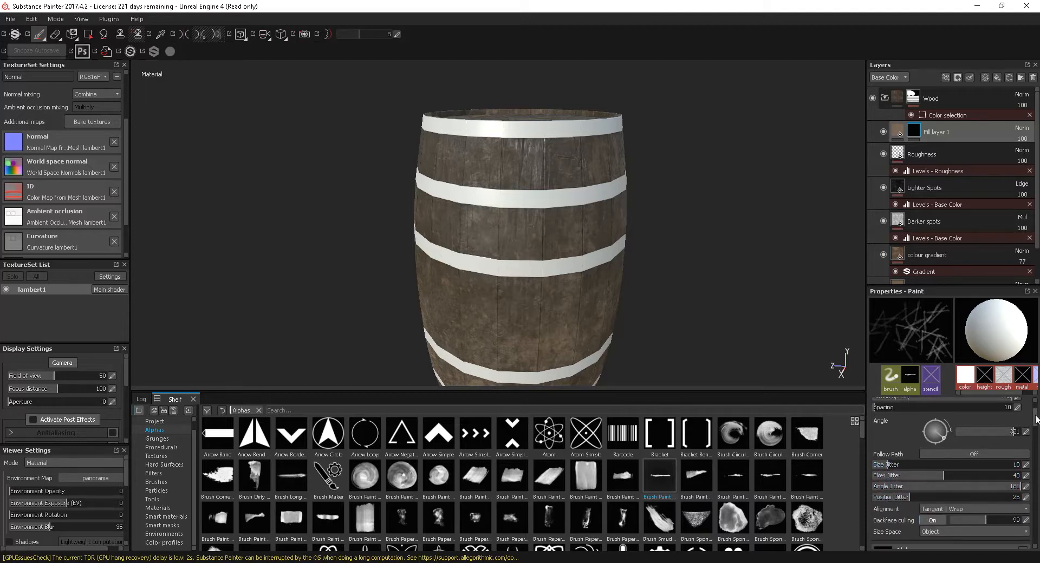
pyautogui.scroll(1, 1036, 418)
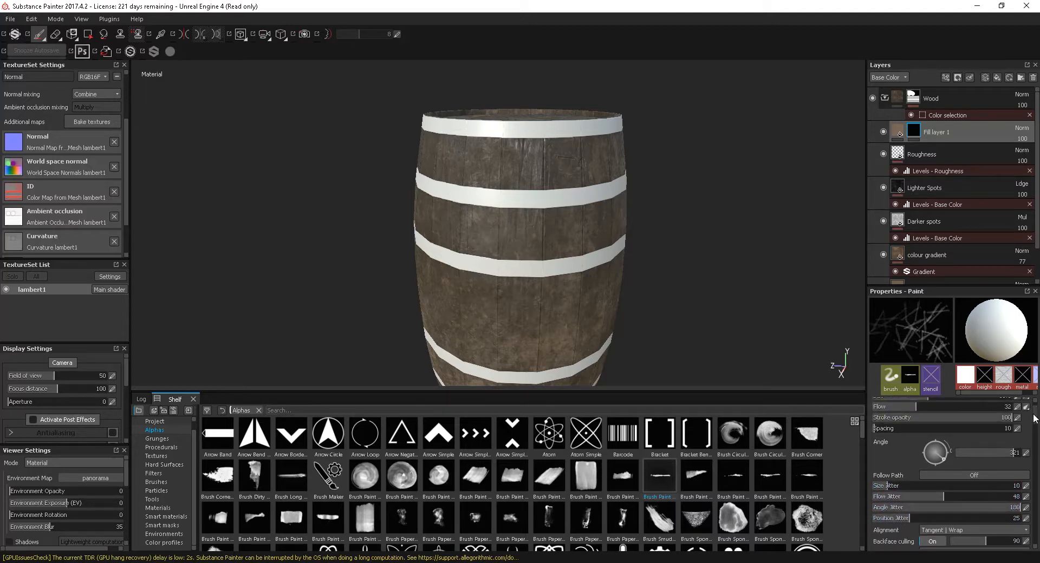
pyautogui.moveTo(935, 497)
pyautogui.mouseDown()
pyautogui.moveTo(873, 496)
pyautogui.moveTo(873, 519)
pyautogui.mouseUp()
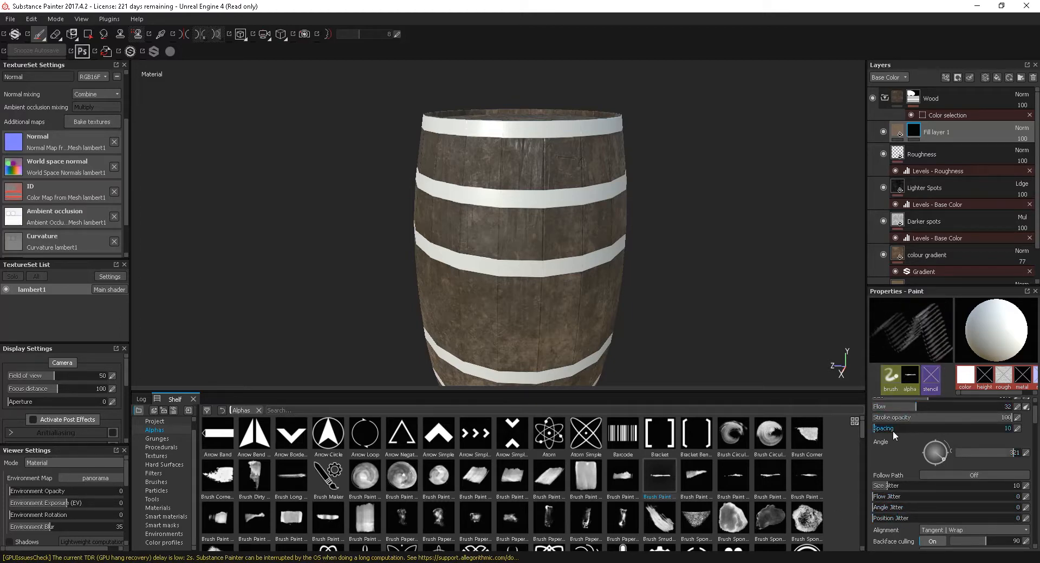
pyautogui.moveTo(893, 432); pyautogui.dragTo(922, 428)
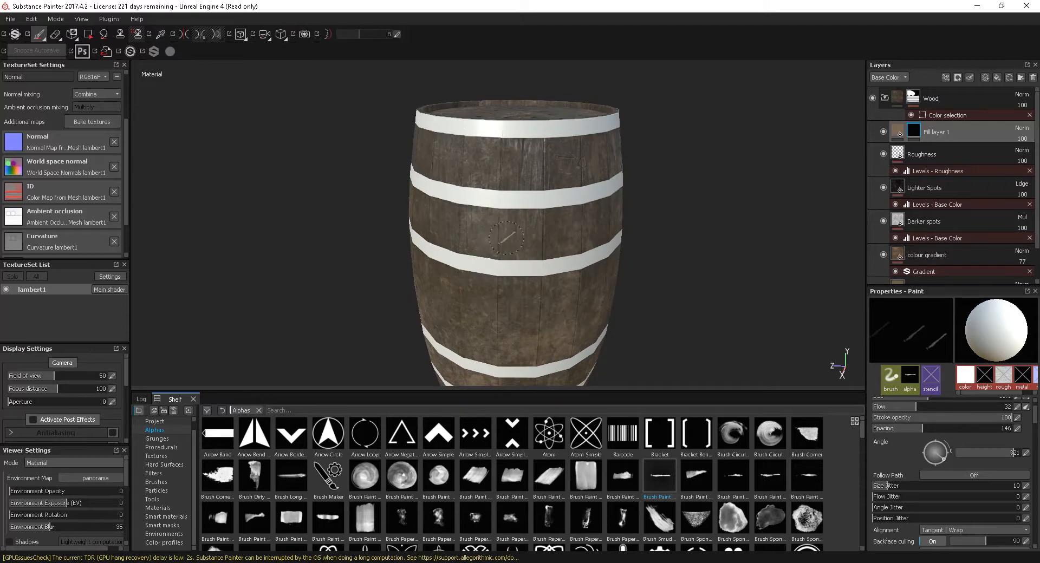
# Stamp single scratches into the barrel's wood on the Fill layer 1 mask and check them around the barrel.
pyautogui.moveTo(613, 266)
pyautogui.keyDown('alt'); pyautogui.mouseDown()
pyautogui.moveTo(666, 244)
pyautogui.moveTo(590, 276)
pyautogui.moveTo(571, 246)
pyautogui.moveTo(578, 228)
pyautogui.moveTo(595, 224)
pyautogui.moveTo(585, 260)
pyautogui.moveTo(546, 281)
pyautogui.mouseUp(); pyautogui.keyUp('alt')
pyautogui.scroll(-4, 591, 277)
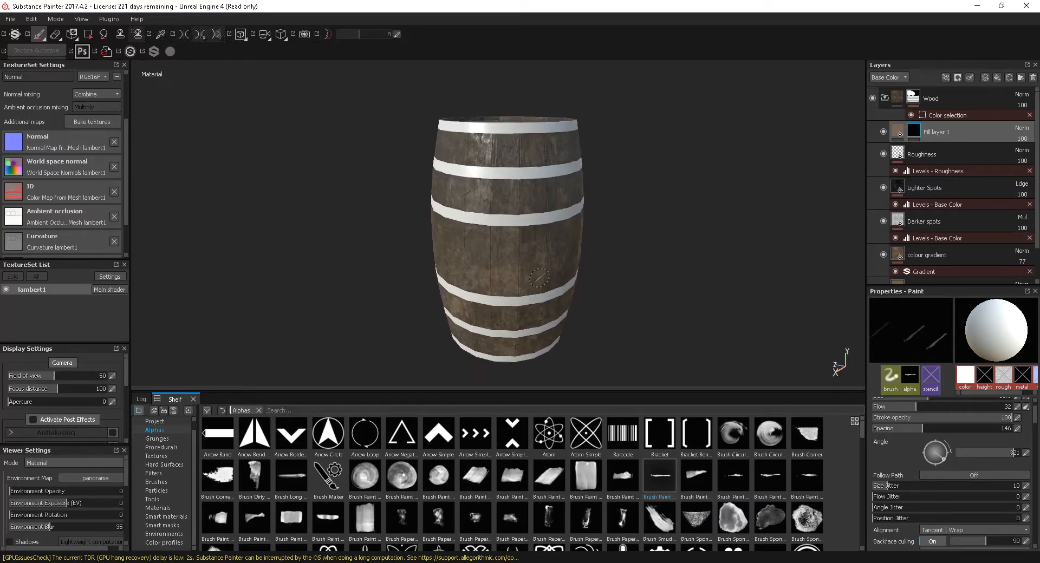
pyautogui.click(898, 130)
pyautogui.click(913, 131)
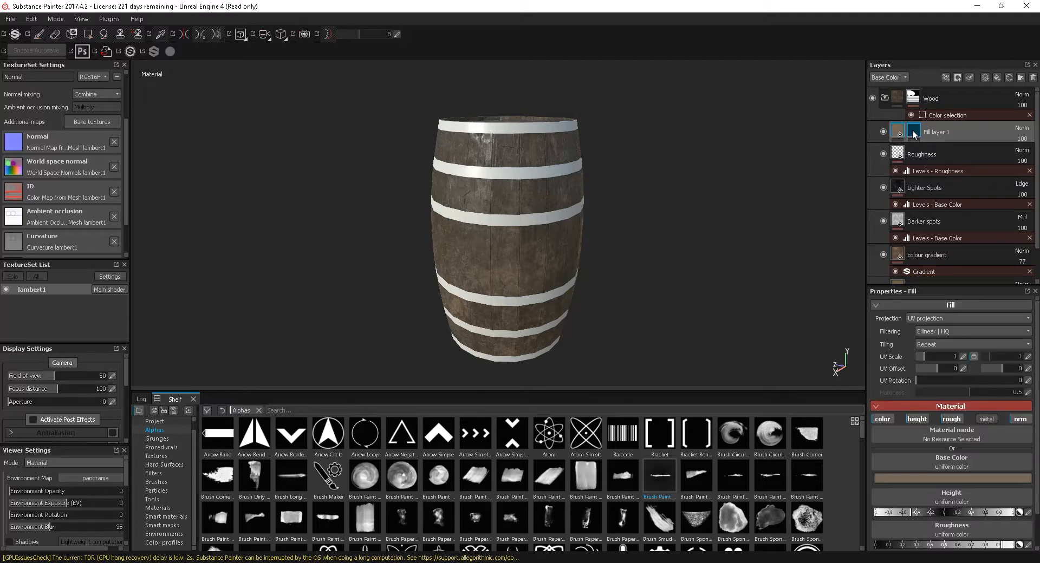
pyautogui.moveTo(553, 216)
pyautogui.keyDown('alt'); pyautogui.mouseDown()
pyautogui.moveTo(552, 259)
pyautogui.moveTo(522, 221)
pyautogui.moveTo(531, 260)
pyautogui.moveTo(569, 153)
pyautogui.moveTo(558, 180)
pyautogui.mouseUp(); pyautogui.keyUp('alt')
pyautogui.keyDown('alt'); pyautogui.moveTo(582, 215); pyautogui.dragTo(602, 175, button='middle'); pyautogui.keyUp('alt')
pyautogui.keyDown('alt'); pyautogui.moveTo(604, 176); pyautogui.dragTo(666, 267, button='right'); pyautogui.keyUp('alt')
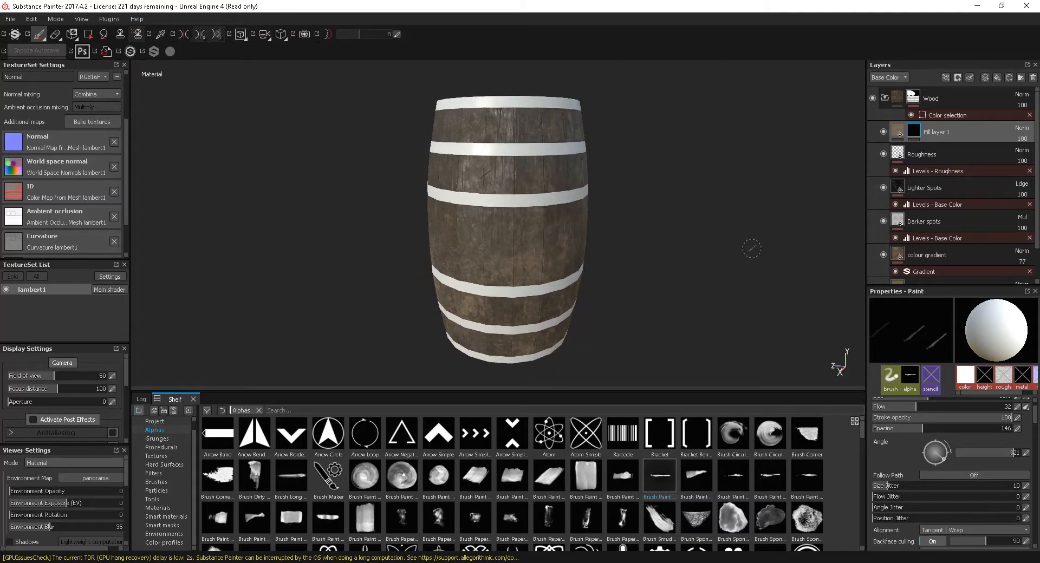
# Collapse the Wood folder and add a fill layer above it named Steel base.
pyautogui.click(885, 98)
pyautogui.click(945, 97)
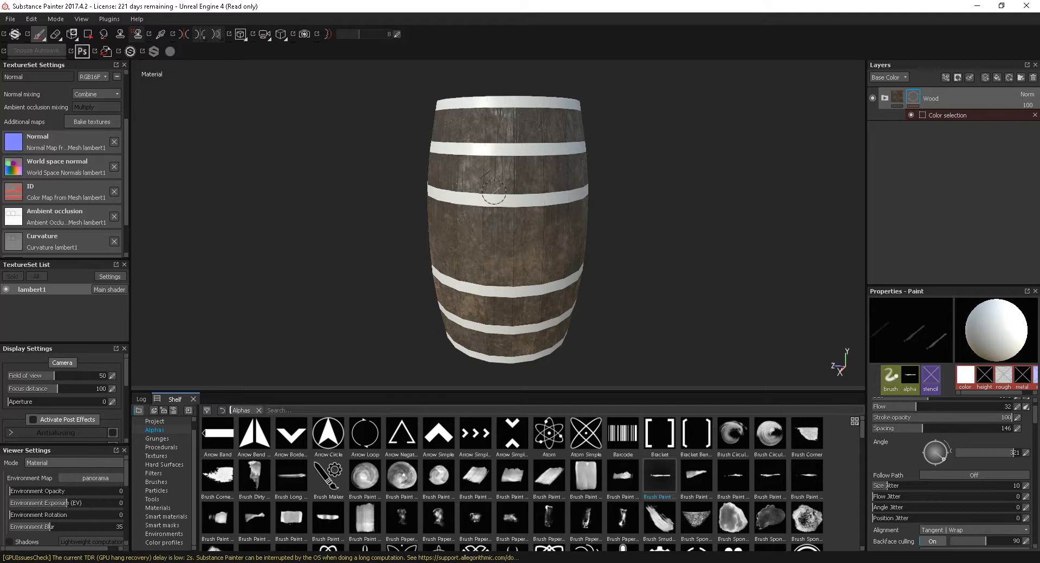
pyautogui.moveTo(551, 168)
pyautogui.keyDown('alt'); pyautogui.mouseDown()
pyautogui.moveTo(592, 192)
pyautogui.moveTo(597, 237)
pyautogui.moveTo(592, 186)
pyautogui.moveTo(592, 228)
pyautogui.moveTo(533, 150)
pyautogui.mouseUp(); pyautogui.keyUp('alt')
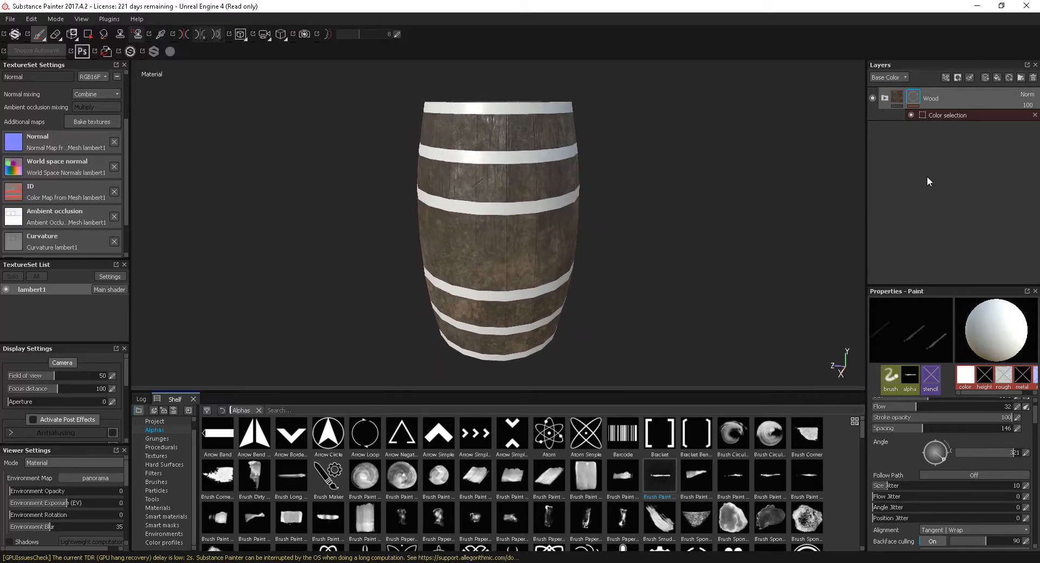
pyautogui.click(996, 76)
pyautogui.doubleClick(915, 99)
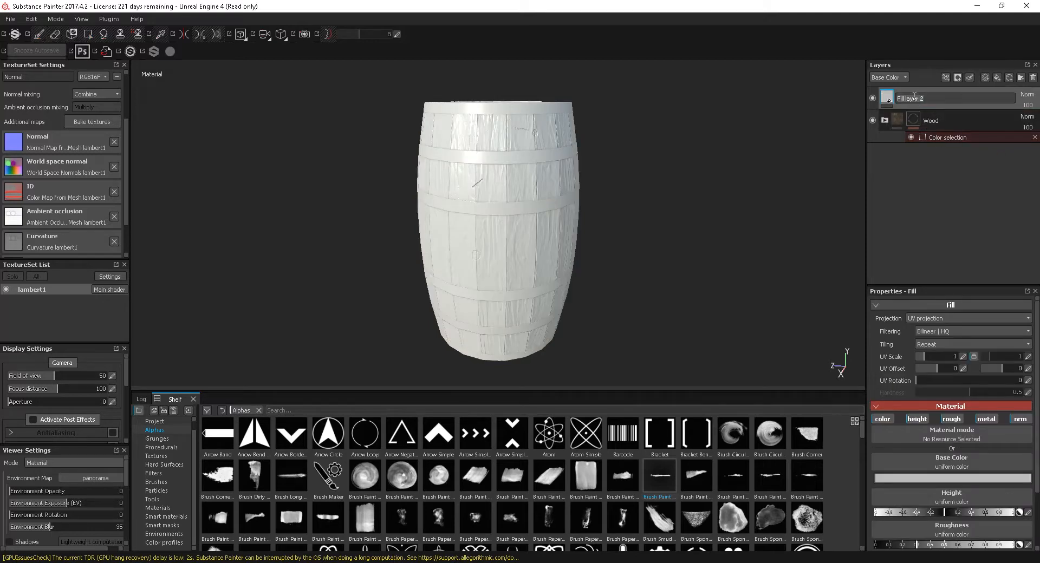
pyautogui.write('Steel Base')
pyautogui.press('Return')
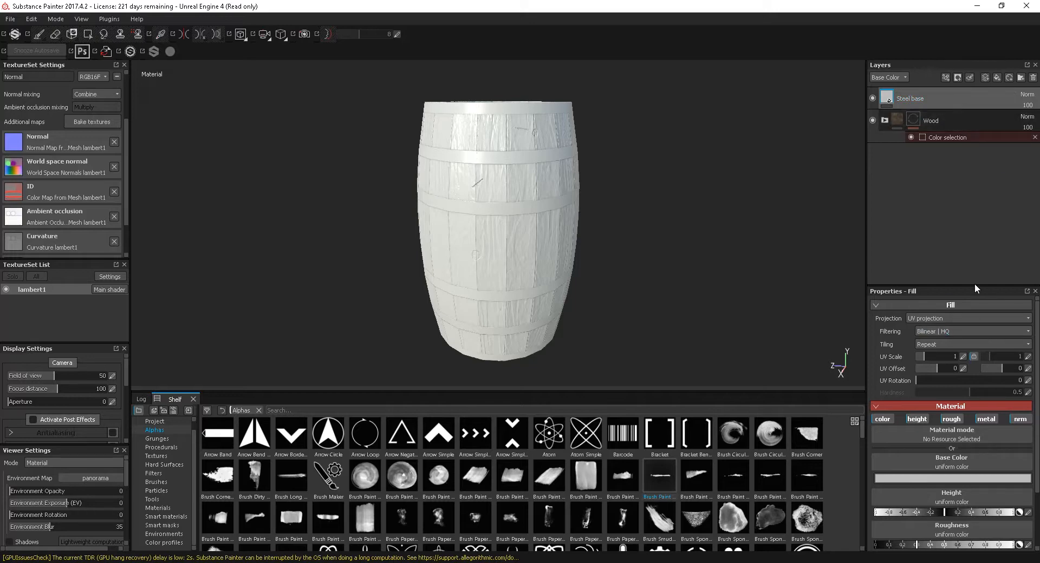
# Disable the height and normal channels of the Steel base layer, keeping color, roughness and metallic enabled.
pyautogui.click(923, 419)
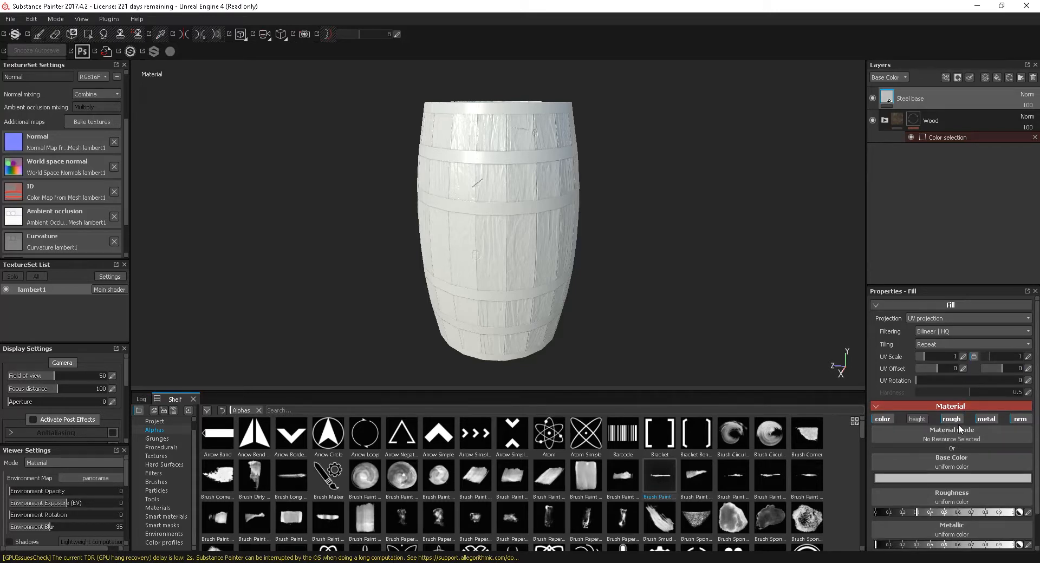
pyautogui.click(952, 420)
pyautogui.click(952, 419)
pyautogui.click(1021, 419)
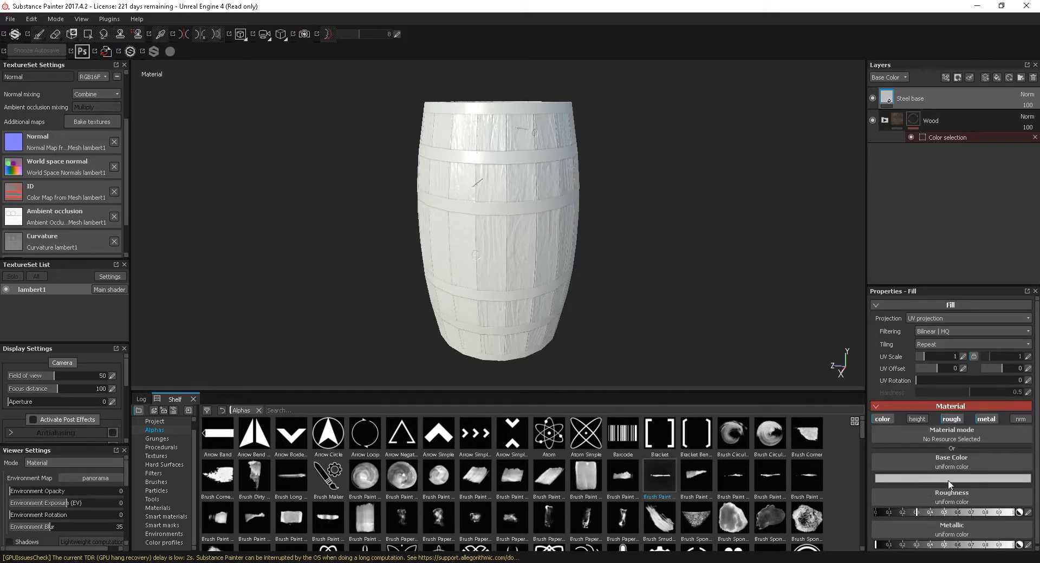
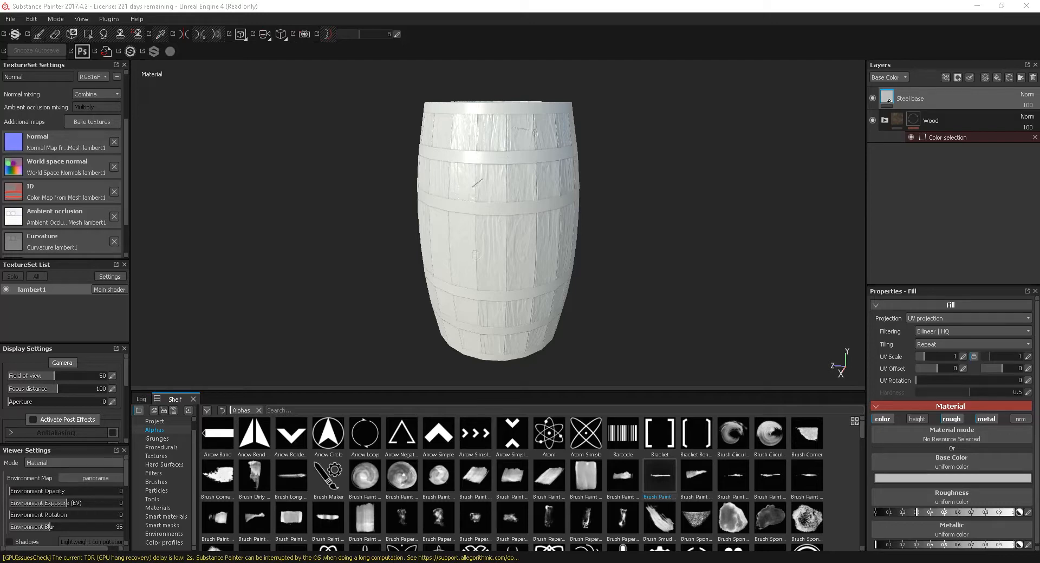
# Check the aged steel reference images and set the Steel base layer's base color to a bluish grey (R 0.314, G 0.319, B 0.381).
pyautogui.moveTo(1039, 33)
pyautogui.mouseDown()
pyautogui.moveTo(773, 58)
pyautogui.moveTo(744, 49)
pyautogui.mouseUp()
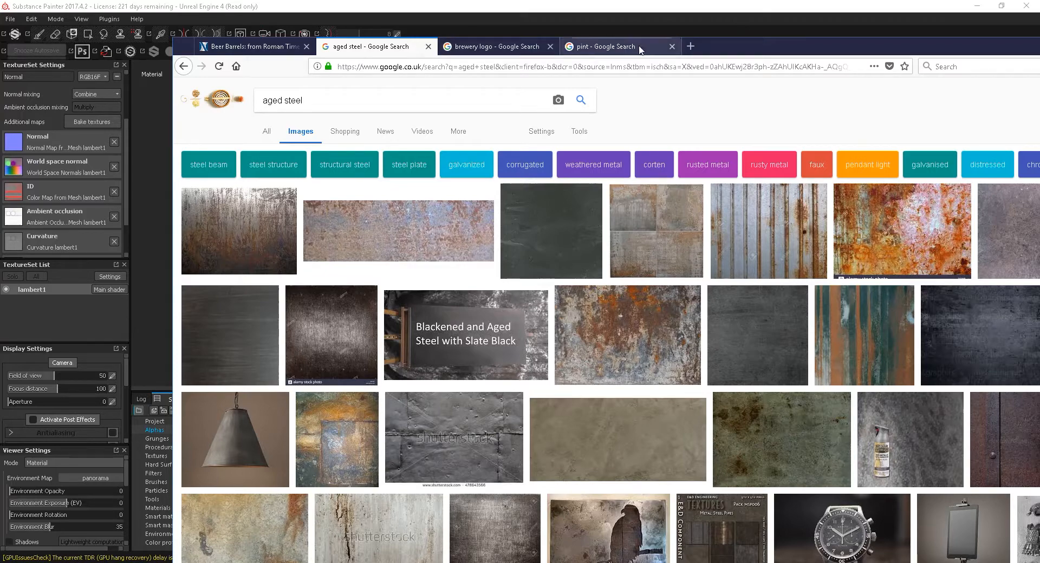
pyautogui.hotkey('alt', 'Tab')
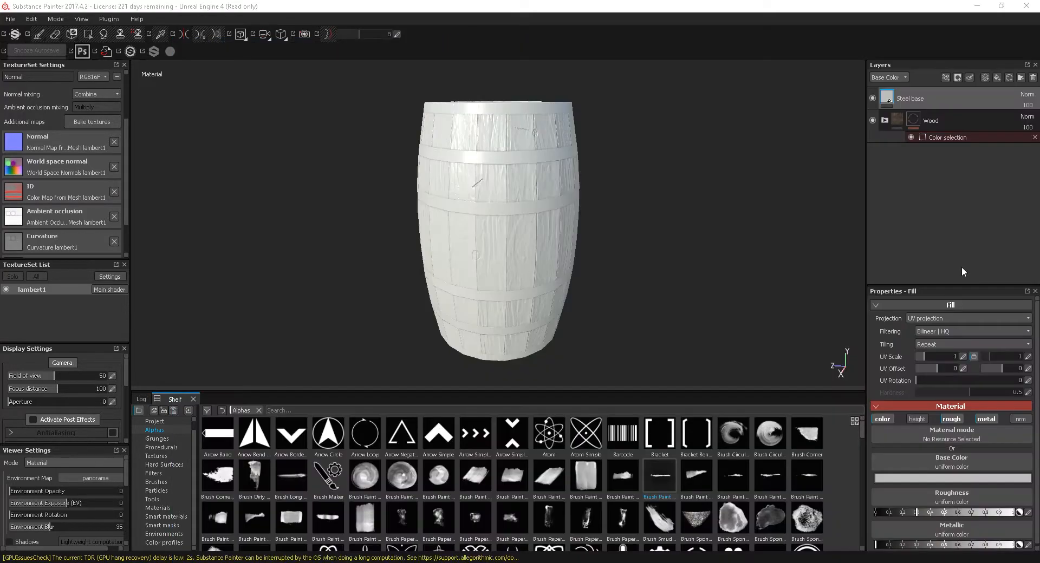
pyautogui.click(943, 479)
pyautogui.click(915, 432)
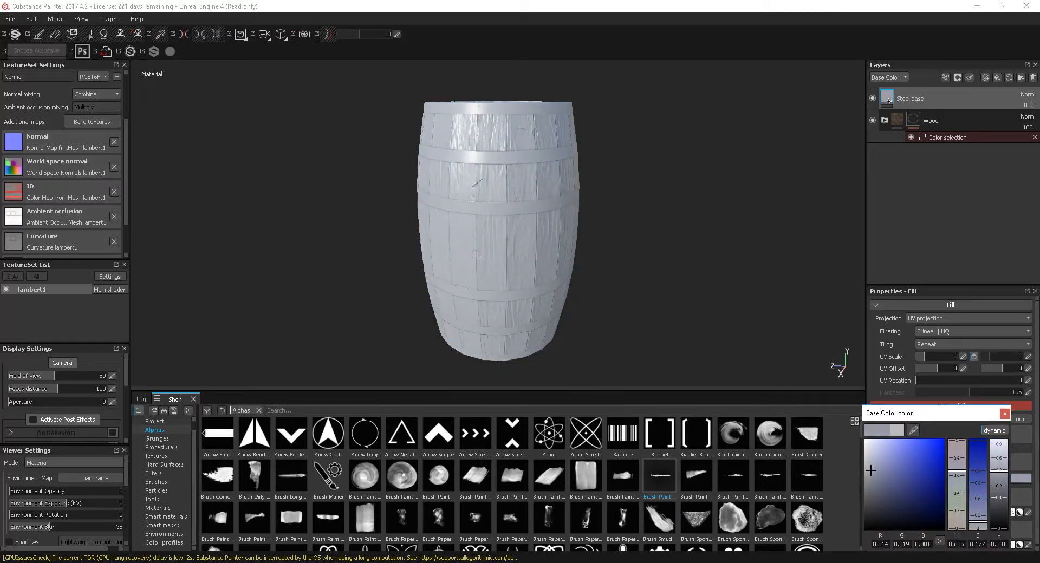
pyautogui.click(1005, 413)
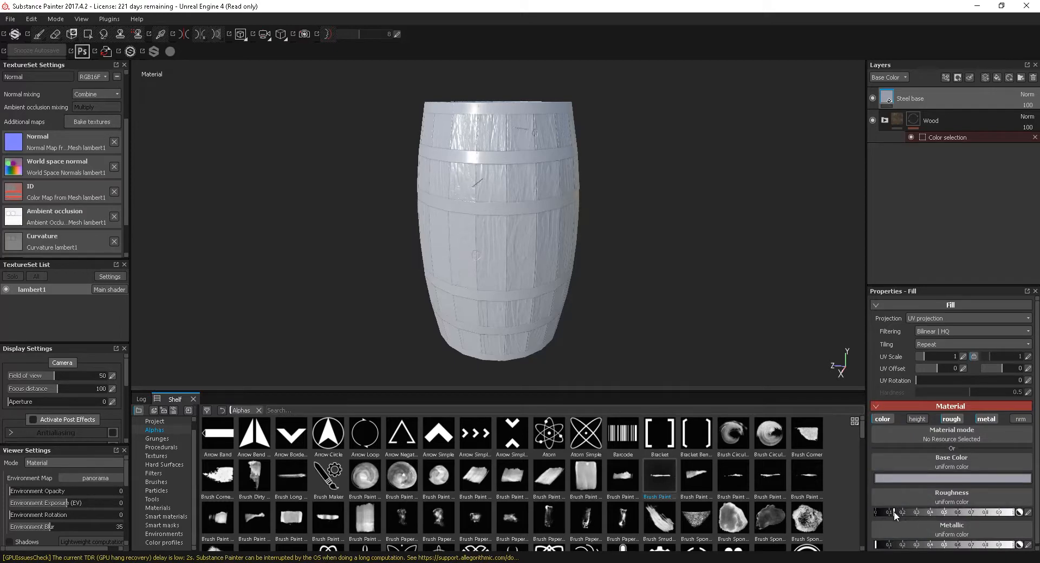
# Lower the Steel base layer's roughness to slightly below 0.2 and raise its metallic value to near the maximum.
pyautogui.moveTo(894, 516); pyautogui.dragTo(1009, 546)
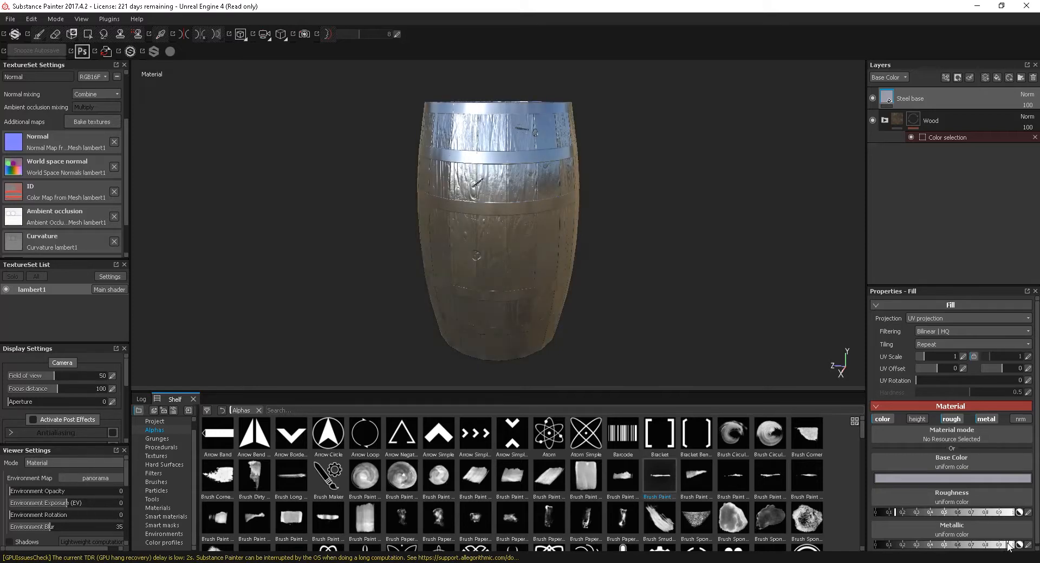
pyautogui.keyDown('alt'); pyautogui.moveTo(601, 289); pyautogui.dragTo(667, 262); pyautogui.keyUp('alt')
pyautogui.scroll(5, 519, 214)
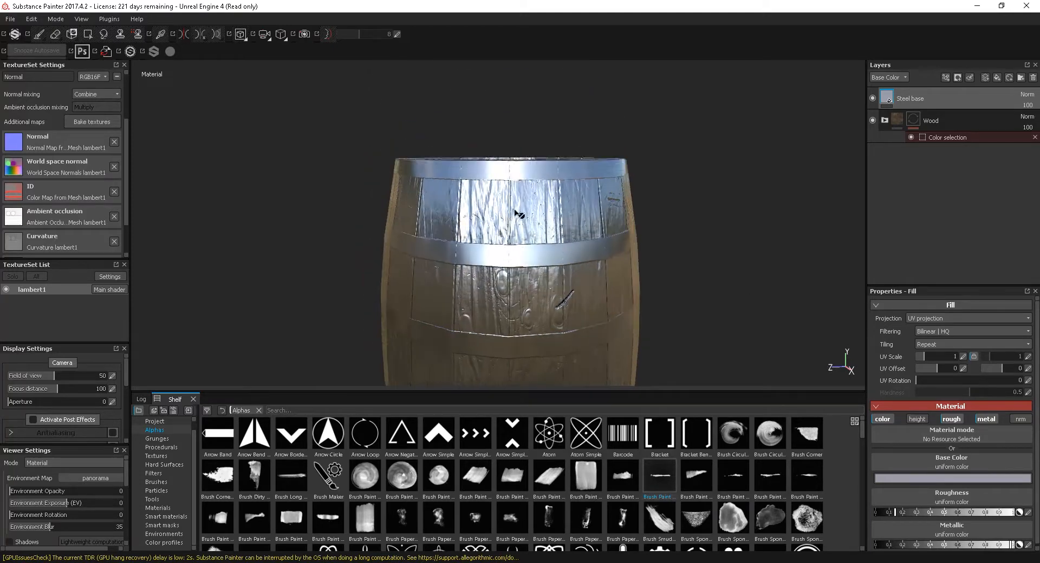
pyautogui.scroll(6, 519, 214)
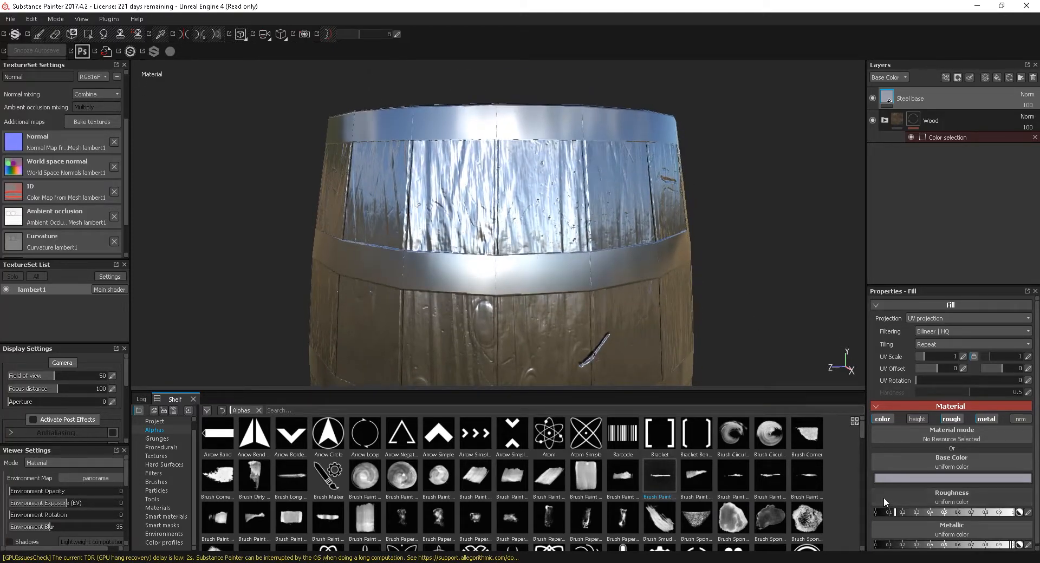
pyautogui.click(899, 512)
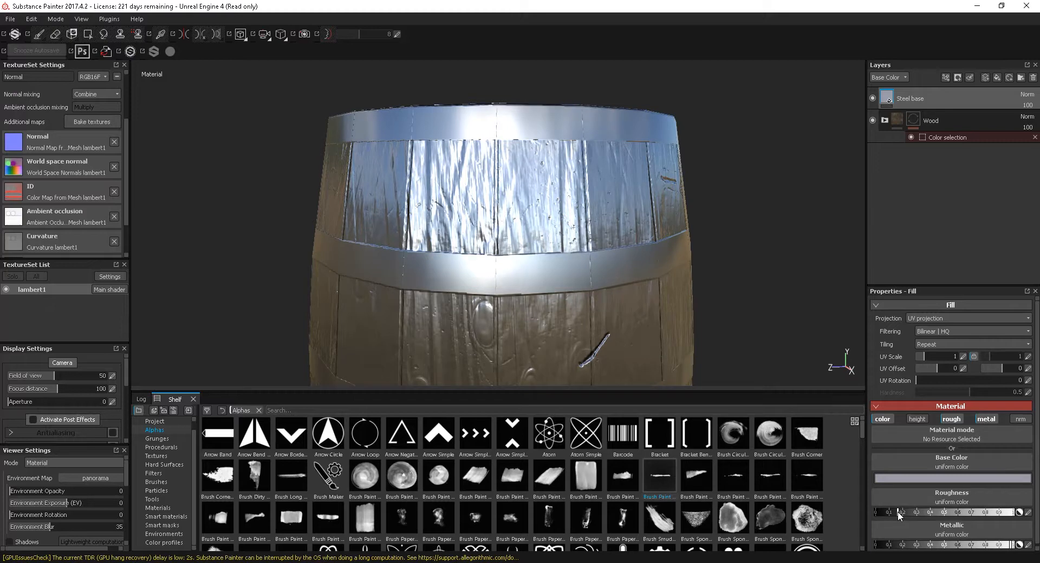
# Assign the BnW Spots 3 procedural to the roughness channel of the Steel base layer.
pyautogui.keyDown('alt'); pyautogui.moveTo(679, 370); pyautogui.dragTo(538, 278, button='right'); pyautogui.keyUp('alt')
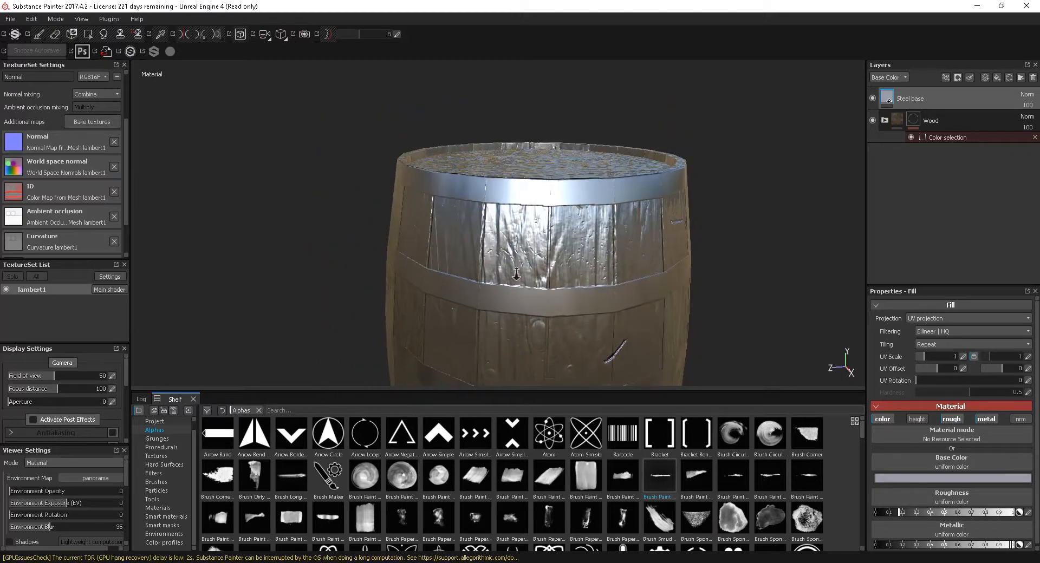
pyautogui.keyDown('alt'); pyautogui.moveTo(595, 318); pyautogui.dragTo(547, 198, button='middle'); pyautogui.keyUp('alt')
pyautogui.keyDown('alt'); pyautogui.moveTo(623, 296); pyautogui.dragTo(564, 295, button='right'); pyautogui.keyUp('alt')
pyautogui.keyDown('alt'); pyautogui.moveTo(564, 294); pyautogui.dragTo(555, 255, button='middle'); pyautogui.keyUp('alt')
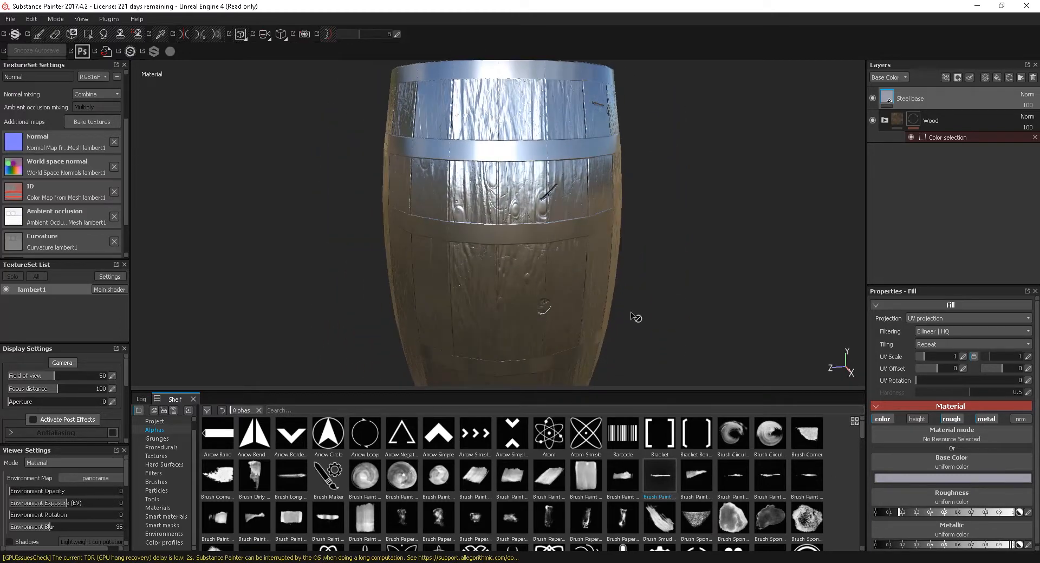
pyautogui.keyDown('alt'); pyautogui.moveTo(634, 318); pyautogui.dragTo(583, 304, button='right'); pyautogui.keyUp('alt')
pyautogui.keyDown('alt'); pyautogui.moveTo(583, 304); pyautogui.dragTo(556, 246, button='middle'); pyautogui.keyUp('alt')
pyautogui.keyDown('alt'); pyautogui.moveTo(598, 291); pyautogui.dragTo(517, 254, button='right'); pyautogui.keyUp('alt')
pyautogui.keyDown('alt'); pyautogui.moveTo(517, 255); pyautogui.dragTo(527, 275, button='middle'); pyautogui.keyUp('alt')
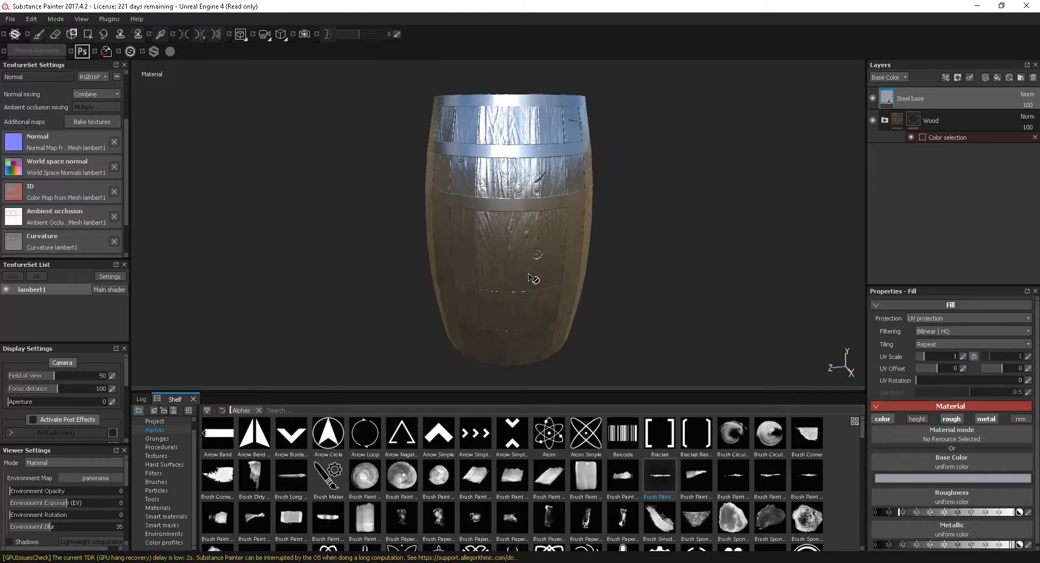
pyautogui.click(159, 448)
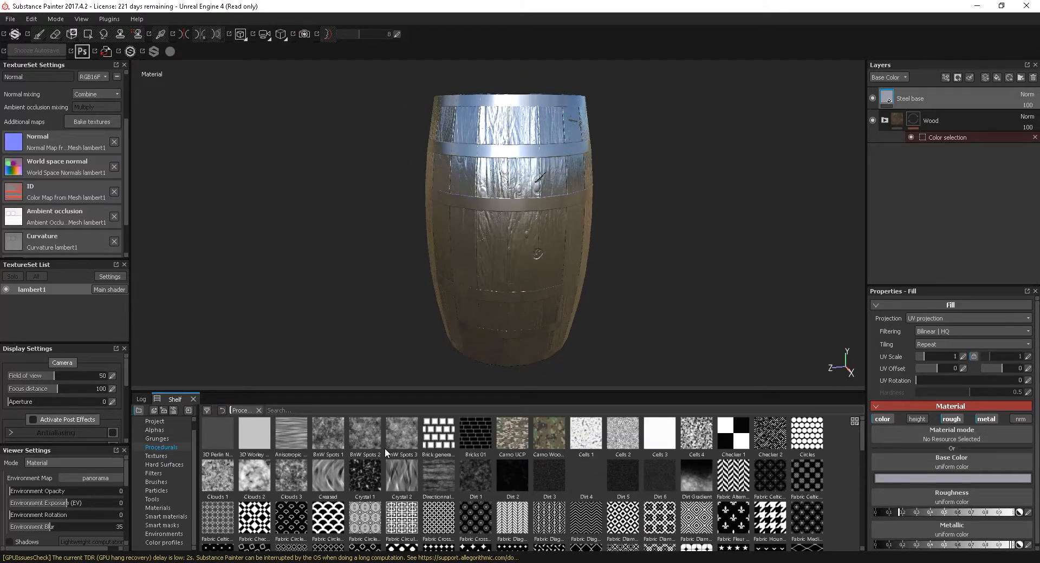
pyautogui.click(408, 439)
pyautogui.moveTo(397, 445); pyautogui.dragTo(950, 504)
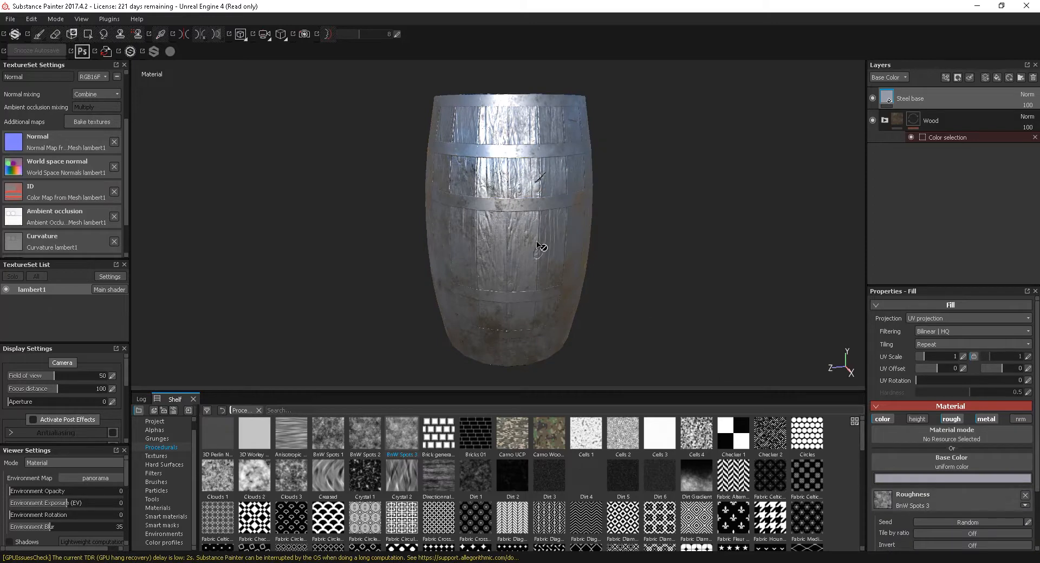
# Inspect the barrel's roughness and metallic channels individually, and return to the full material display.
pyautogui.scroll(5, 616, 234)
pyautogui.keyDown('alt'); pyautogui.moveTo(640, 293); pyautogui.dragTo(552, 338); pyautogui.keyUp('alt')
pyautogui.press('c')
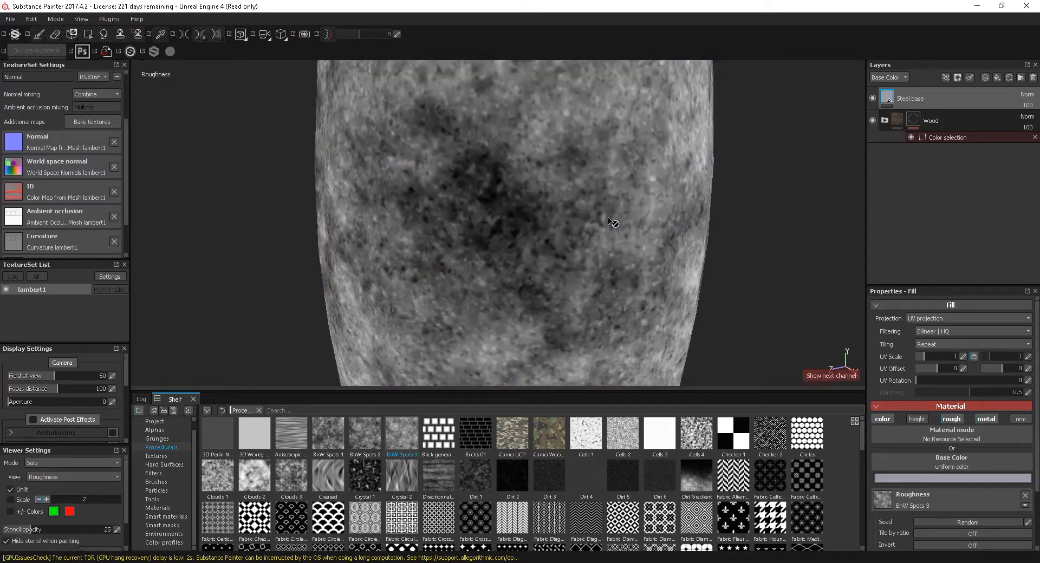
pyautogui.keyDown('alt'); pyautogui.moveTo(672, 305); pyautogui.dragTo(515, 247, button='right'); pyautogui.keyUp('alt')
pyautogui.keyDown('alt'); pyautogui.moveTo(515, 247); pyautogui.dragTo(458, 121, button='middle'); pyautogui.keyUp('alt')
pyautogui.keyDown('alt'); pyautogui.moveTo(589, 302); pyautogui.dragTo(526, 275, button='right'); pyautogui.keyUp('alt')
pyautogui.keyDown('alt'); pyautogui.moveTo(527, 275); pyautogui.dragTo(568, 353, button='middle'); pyautogui.keyUp('alt')
pyautogui.keyDown('alt'); pyautogui.moveTo(567, 353); pyautogui.dragTo(576, 321, button='right'); pyautogui.keyUp('alt')
pyautogui.press('c')
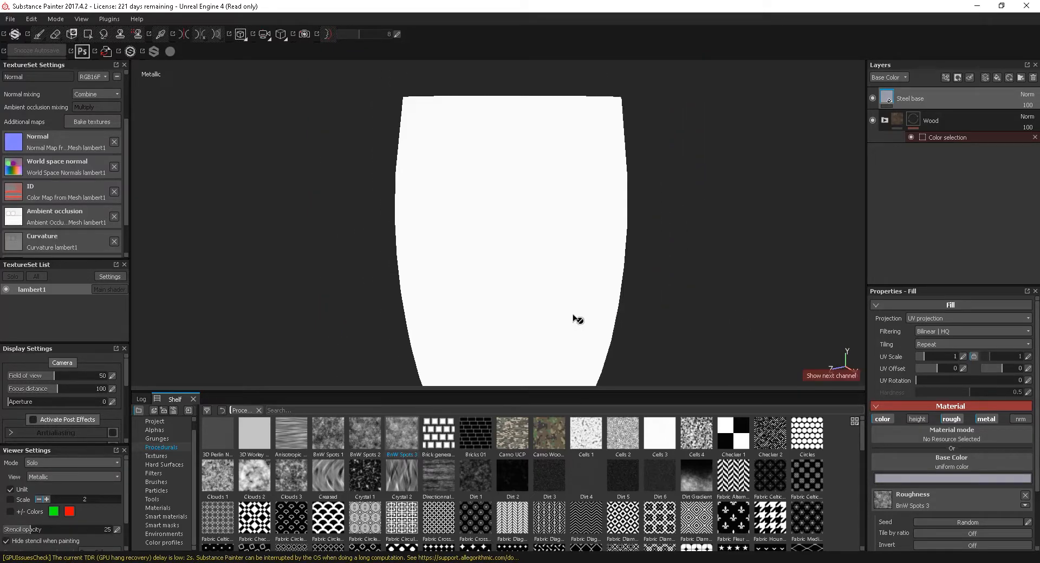
pyautogui.press('c')
pyautogui.press('m')
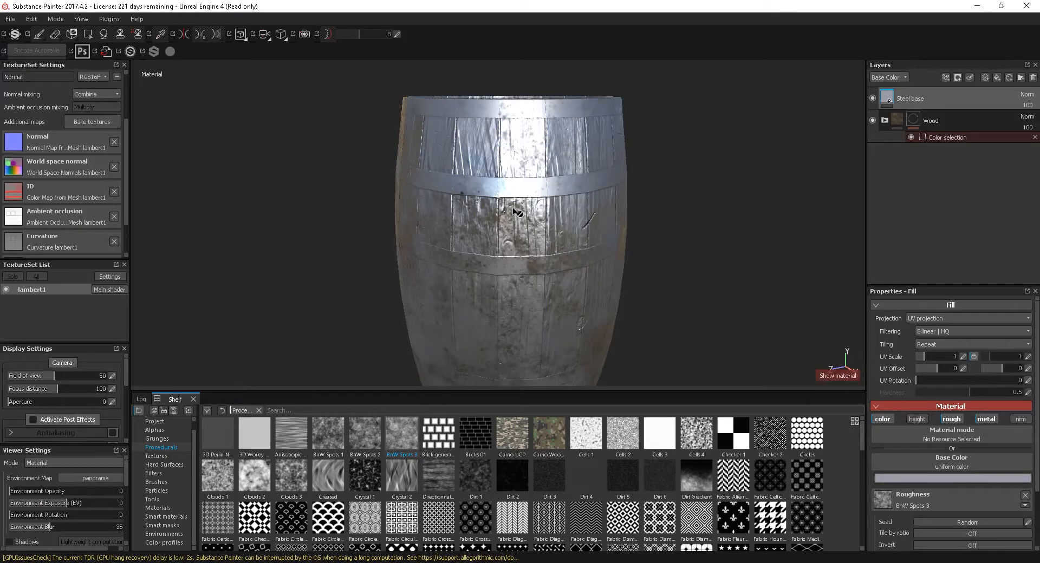
pyautogui.keyDown('alt'); pyautogui.moveTo(557, 245); pyautogui.dragTo(511, 259); pyautogui.keyUp('alt')
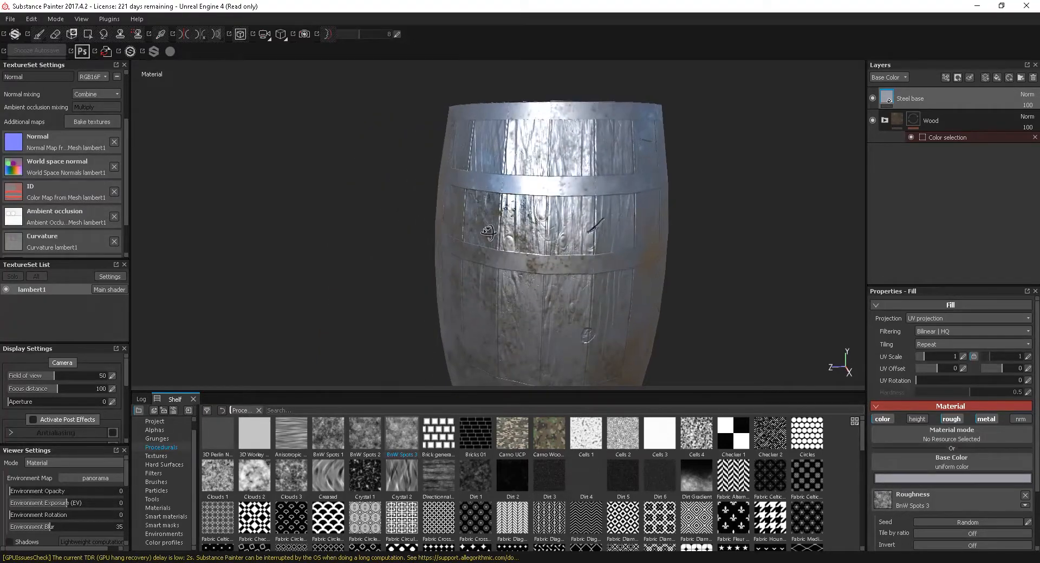
# Add a Levels effect on the Steel base layer's roughness and narrow its output range to 0.091 at the low end and about 0.77 at the high end.
pyautogui.click(884, 499)
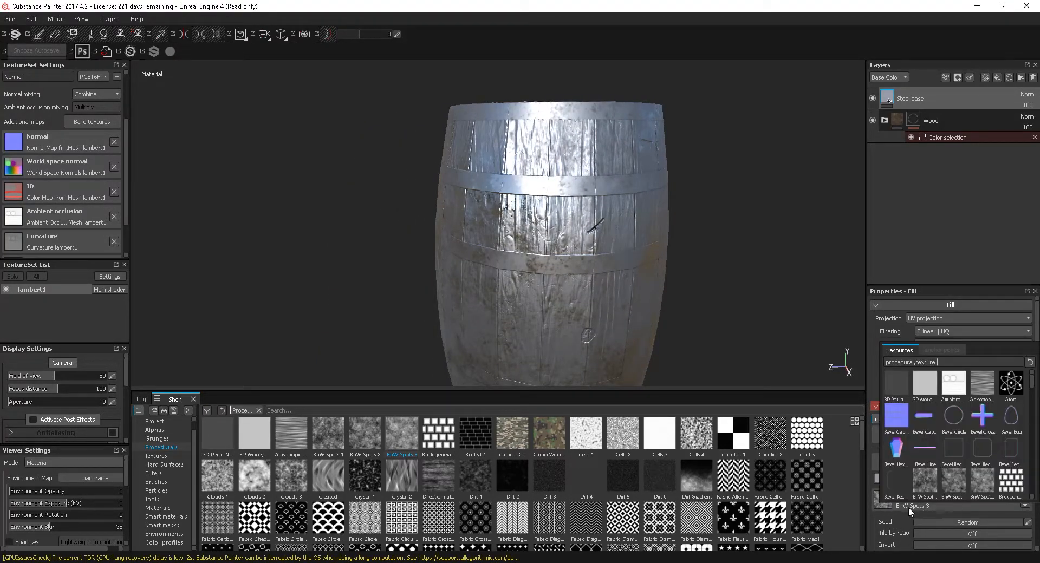
pyautogui.click(929, 95)
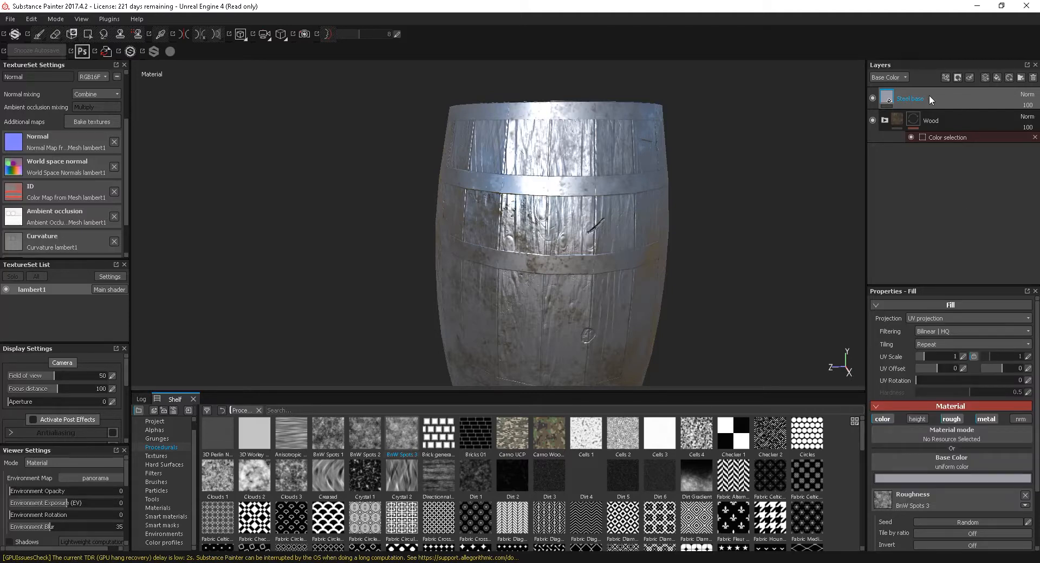
pyautogui.rightClick(929, 96)
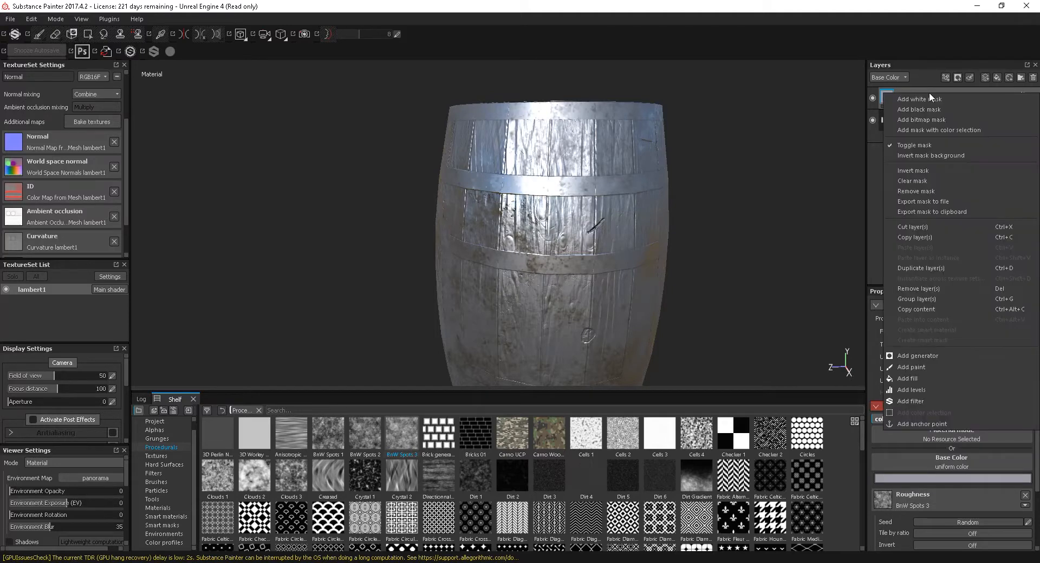
pyautogui.click(931, 389)
pyautogui.click(960, 321)
pyautogui.click(943, 343)
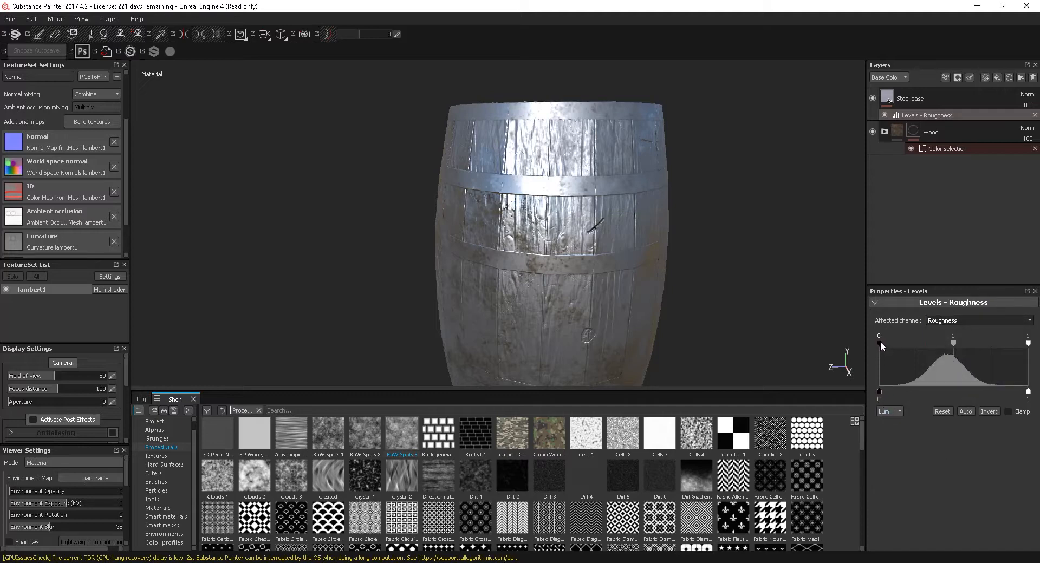
pyautogui.moveTo(880, 391); pyautogui.dragTo(893, 393)
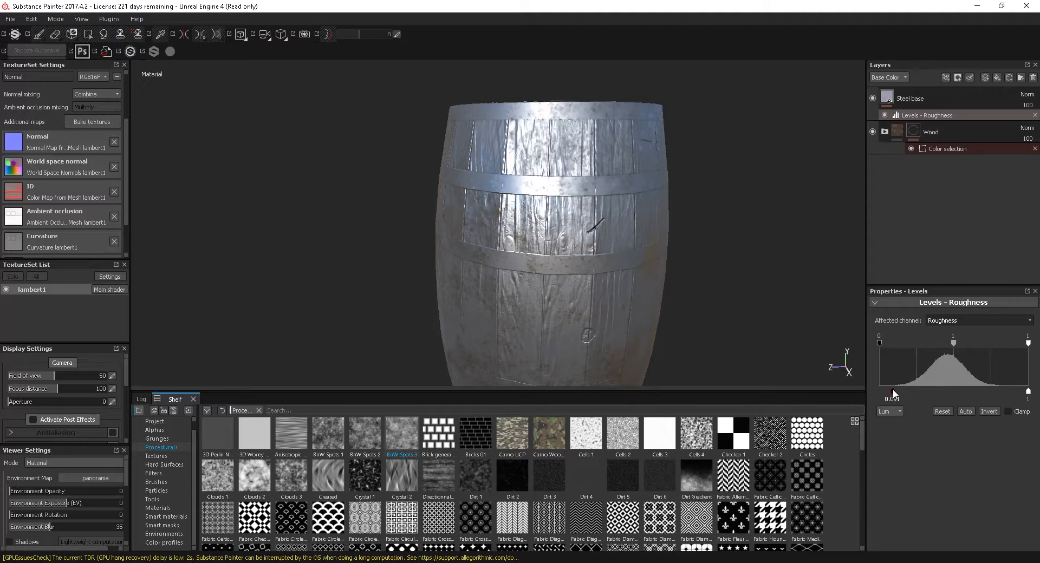
pyautogui.moveTo(1028, 394); pyautogui.dragTo(994, 393)
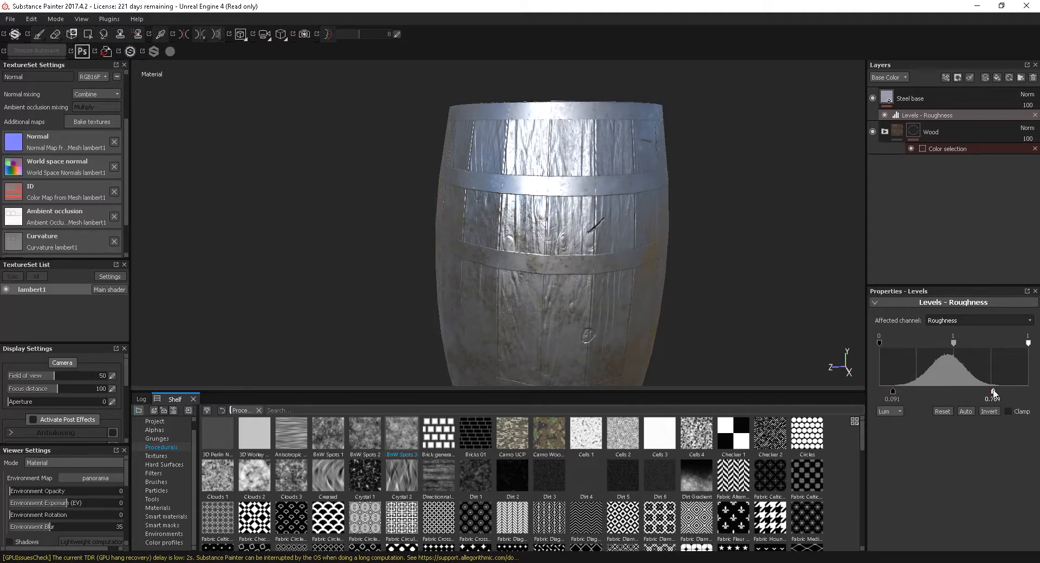
pyautogui.keyDown('alt'); pyautogui.moveTo(747, 318); pyautogui.dragTo(650, 301); pyautogui.keyUp('alt')
# Set the UV scale of the Steel base fill to 5.53 and check the finer roughness spots around the barrel.
pyautogui.click(917, 100)
pyautogui.keyDown('alt'); pyautogui.moveTo(684, 342); pyautogui.dragTo(606, 303); pyautogui.keyUp('alt')
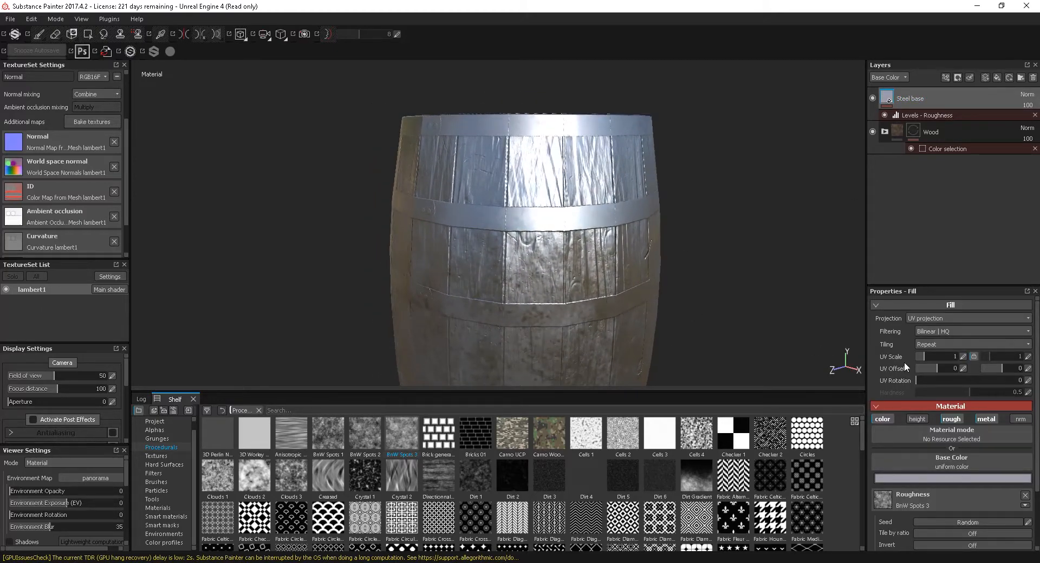
pyautogui.moveTo(925, 356); pyautogui.dragTo(931, 354)
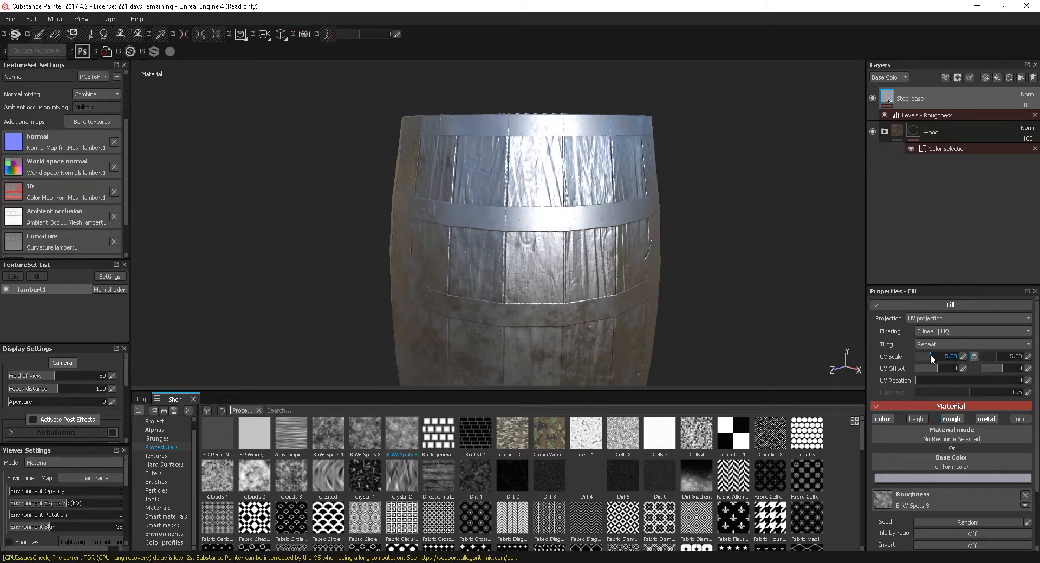
pyautogui.keyDown('alt'); pyautogui.moveTo(562, 288); pyautogui.dragTo(593, 264); pyautogui.keyUp('alt')
pyautogui.keyDown('alt'); pyautogui.moveTo(593, 265); pyautogui.dragTo(590, 306, button='right'); pyautogui.keyUp('alt')
pyautogui.keyDown('alt'); pyautogui.moveTo(590, 306); pyautogui.dragTo(613, 255, button='middle'); pyautogui.keyUp('alt')
pyautogui.keyDown('alt'); pyautogui.moveTo(613, 255); pyautogui.dragTo(629, 241, button='right'); pyautogui.keyUp('alt')
pyautogui.keyDown('alt'); pyautogui.moveTo(628, 241); pyautogui.dragTo(635, 243, button='middle'); pyautogui.keyUp('alt')
pyautogui.keyDown('alt'); pyautogui.moveTo(636, 243); pyautogui.dragTo(619, 296); pyautogui.keyUp('alt')
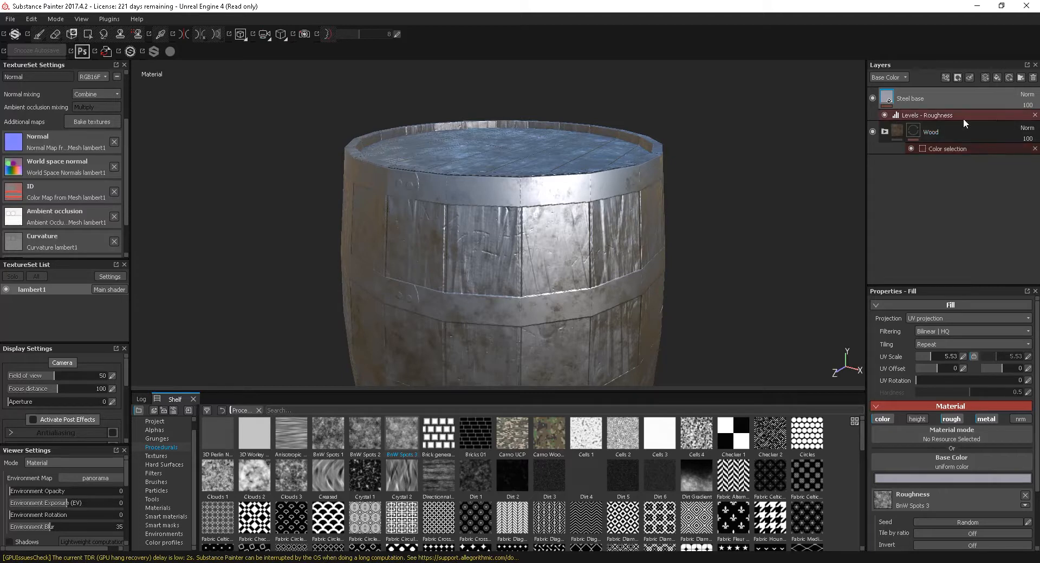
# Add a fill layer above Steel base and disable its color, roughness and metallic channels, keeping height and normal enabled.
pyautogui.click(997, 77)
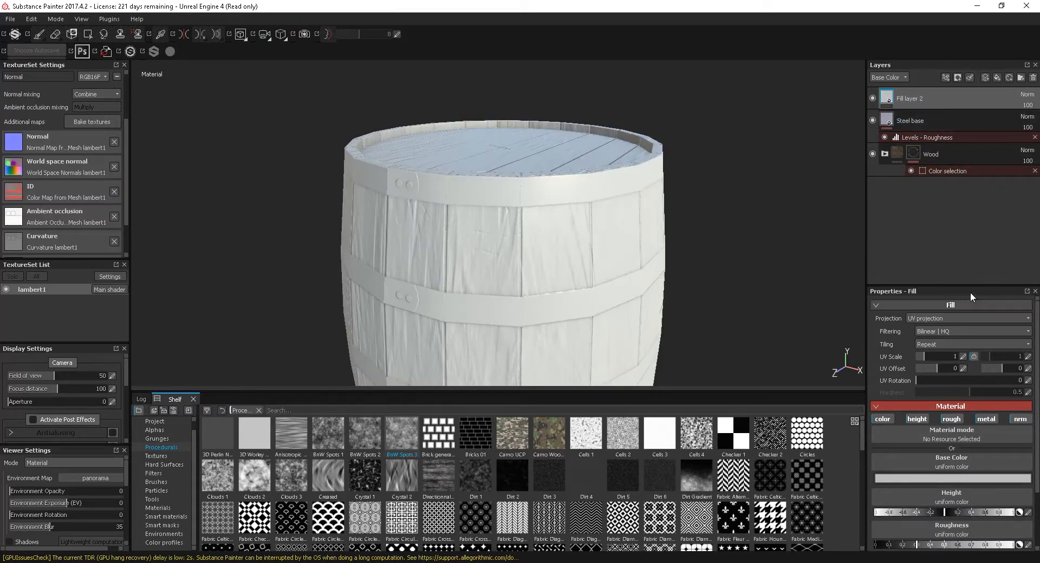
pyautogui.click(883, 420)
pyautogui.click(951, 419)
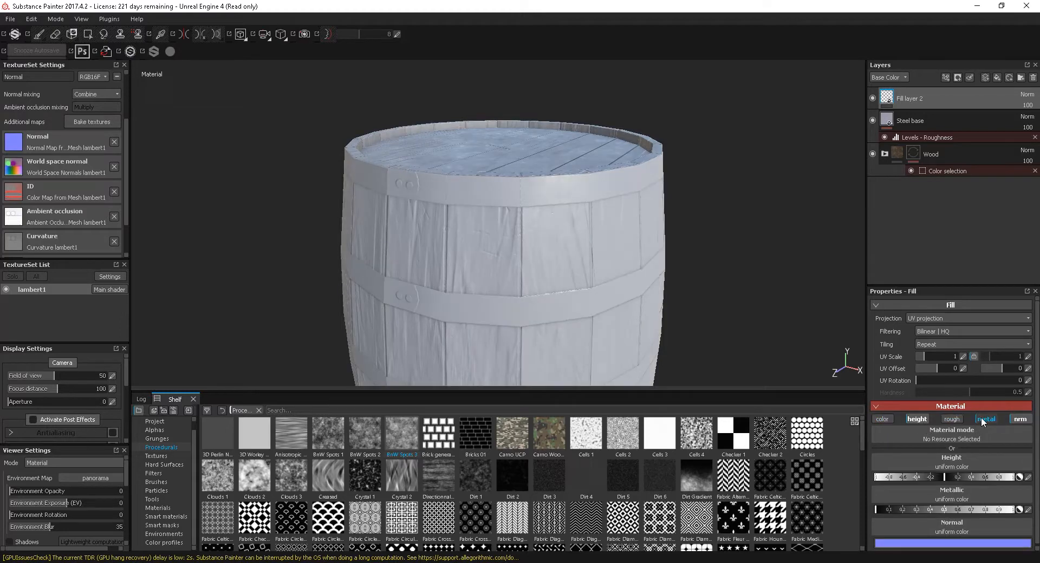
pyautogui.click(983, 421)
pyautogui.keyDown('alt'); pyautogui.moveTo(550, 275); pyautogui.dragTo(629, 287, button='right'); pyautogui.keyUp('alt')
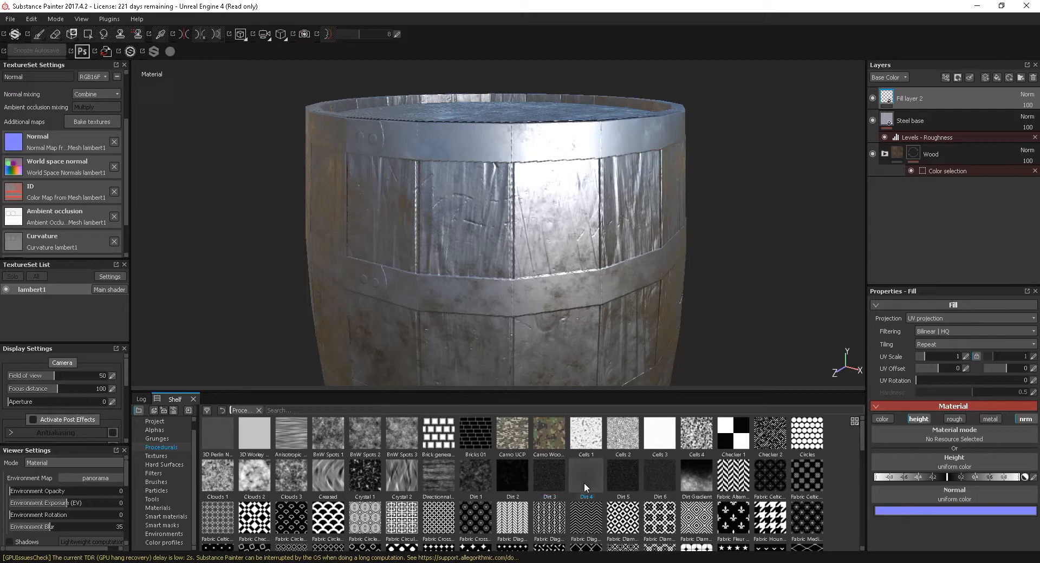
# Assign the Dirt 4 procedural to Fill layer 2's height channel and set the layer's UV scale to 84.33.
pyautogui.moveTo(584, 479); pyautogui.dragTo(928, 464)
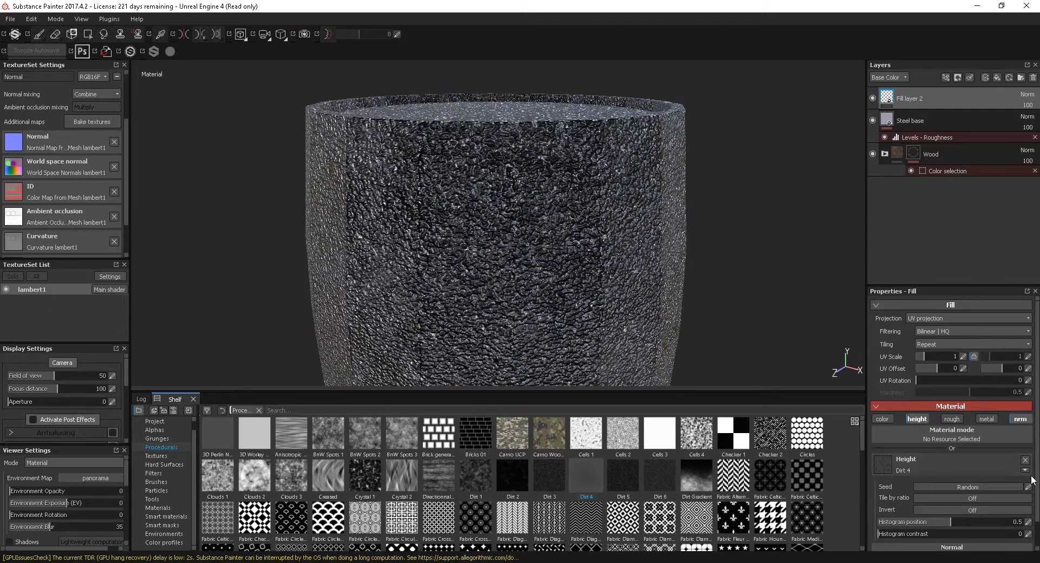
pyautogui.scroll(-1, 953, 434)
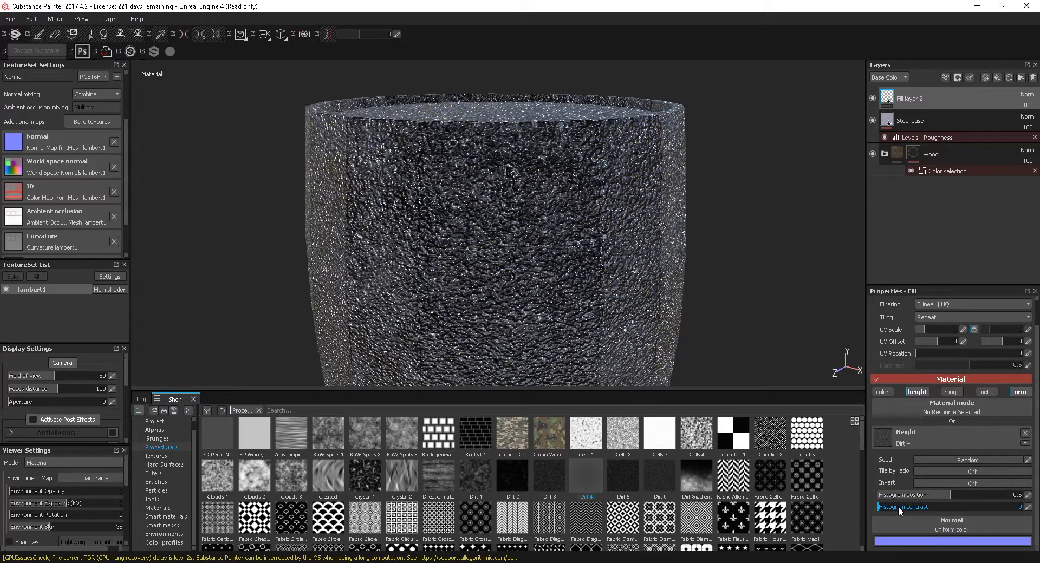
pyautogui.click(954, 482)
pyautogui.click(954, 482)
pyautogui.moveTo(923, 328); pyautogui.dragTo(951, 326)
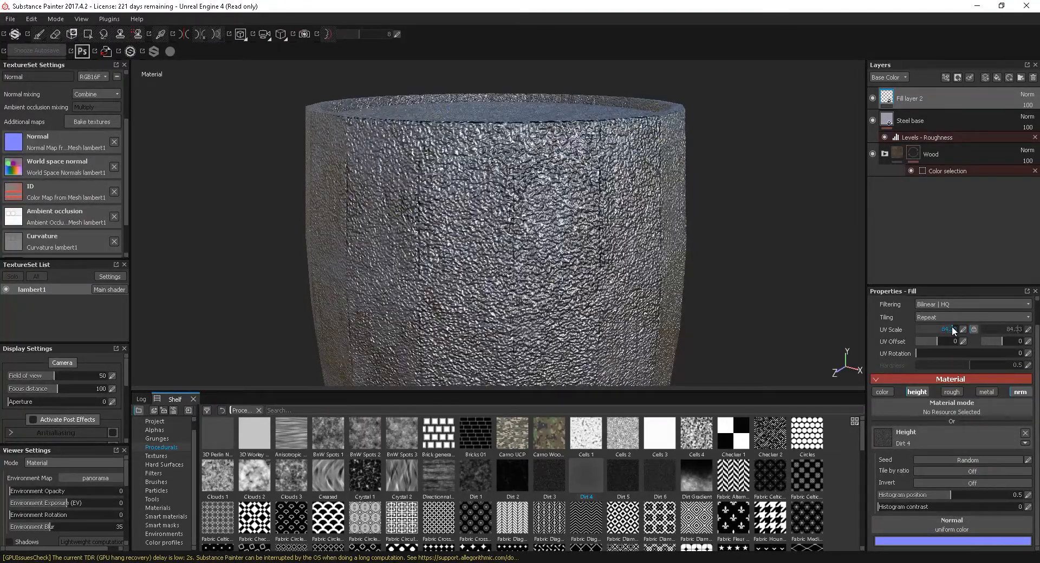
pyautogui.keyDown('alt'); pyautogui.moveTo(322, 229); pyautogui.dragTo(455, 271); pyautogui.keyUp('alt')
pyautogui.keyDown('alt'); pyautogui.moveTo(596, 293); pyautogui.dragTo(465, 206, button='right'); pyautogui.keyUp('alt')
pyautogui.moveTo(510, 264)
pyautogui.keyDown('alt'); pyautogui.mouseDown()
pyautogui.moveTo(472, 216)
pyautogui.moveTo(515, 260)
pyautogui.mouseUp(); pyautogui.keyUp('alt')
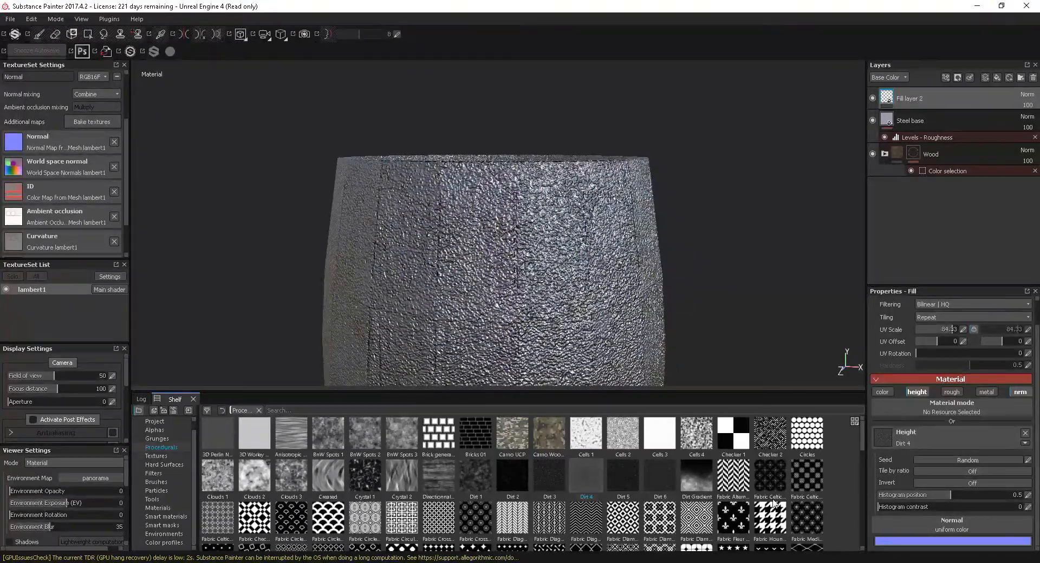
# Try the Grunge Scratches Dirty procedural in Fill layer 2's height channel and inspect the relief around the barrel.
pyautogui.moveTo(863, 436); pyautogui.dragTo(879, 504)
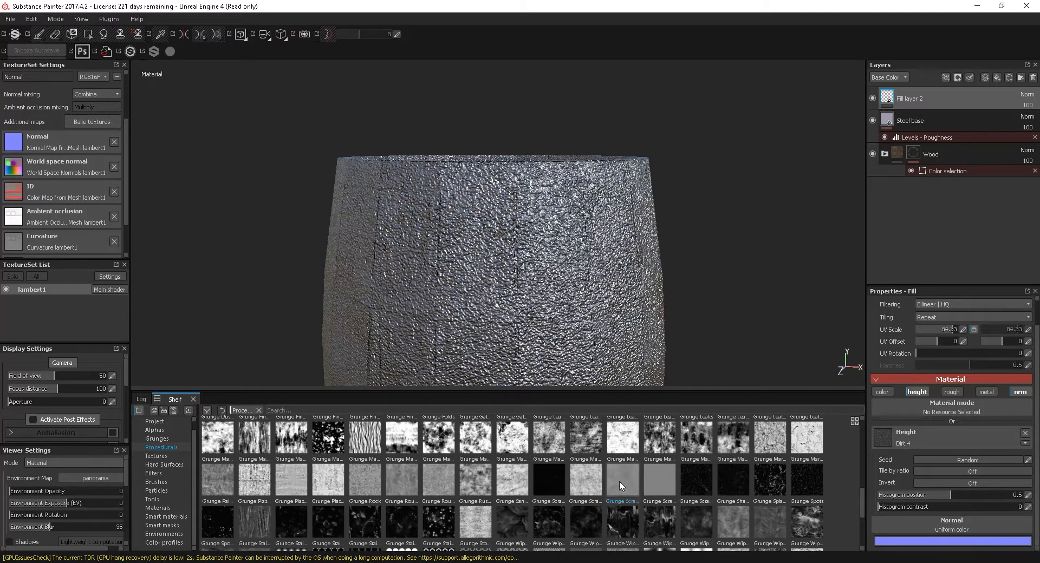
pyautogui.moveTo(624, 484)
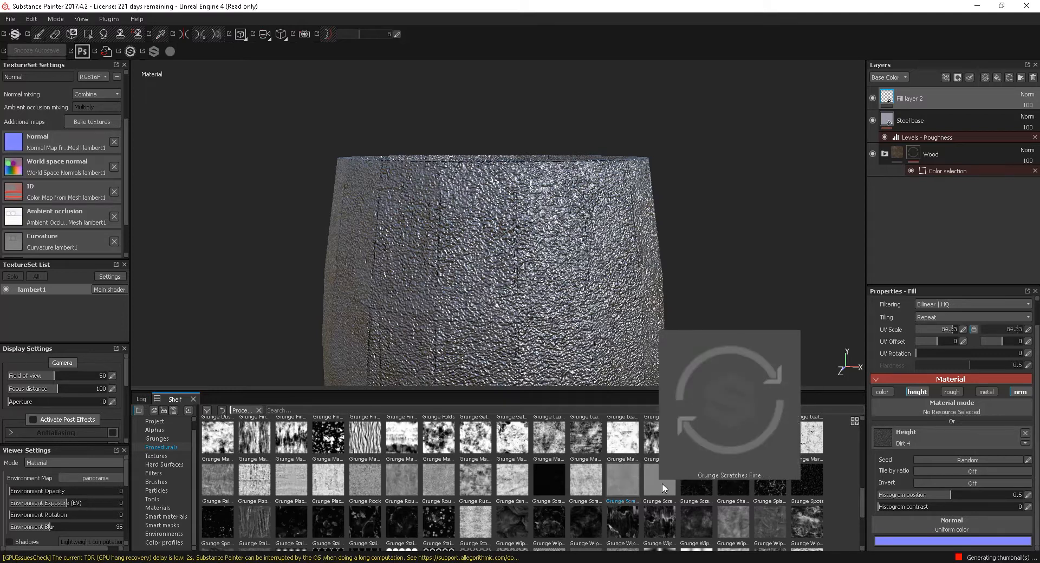
pyautogui.moveTo(667, 486)
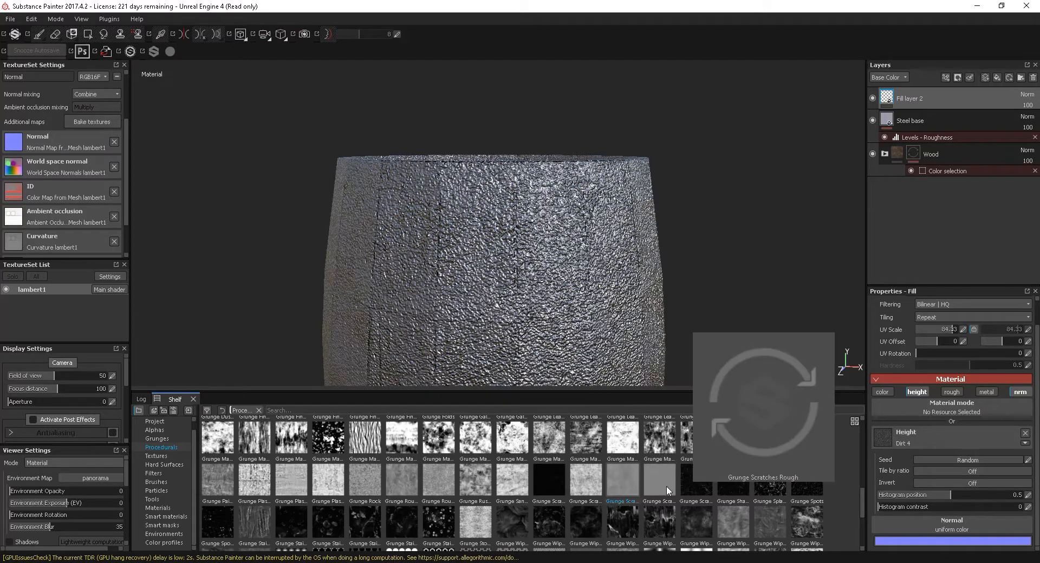
pyautogui.moveTo(617, 481); pyautogui.dragTo(921, 437)
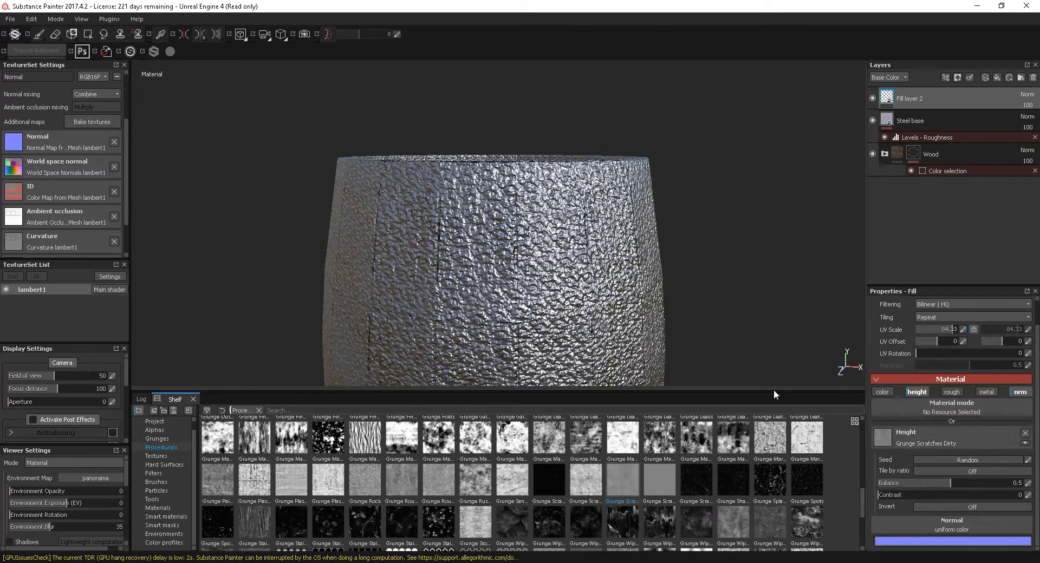
pyautogui.scroll(2, 483, 273)
pyautogui.keyDown('alt'); pyautogui.moveTo(476, 272); pyautogui.dragTo(434, 265); pyautogui.keyUp('alt')
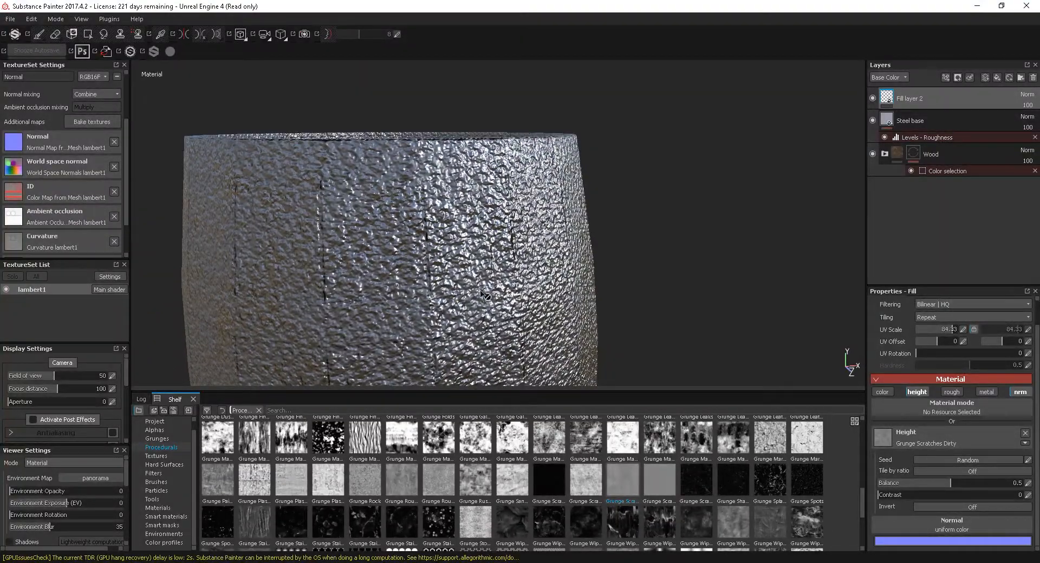
pyautogui.keyDown('alt'); pyautogui.moveTo(484, 296); pyautogui.dragTo(477, 325); pyautogui.keyUp('alt')
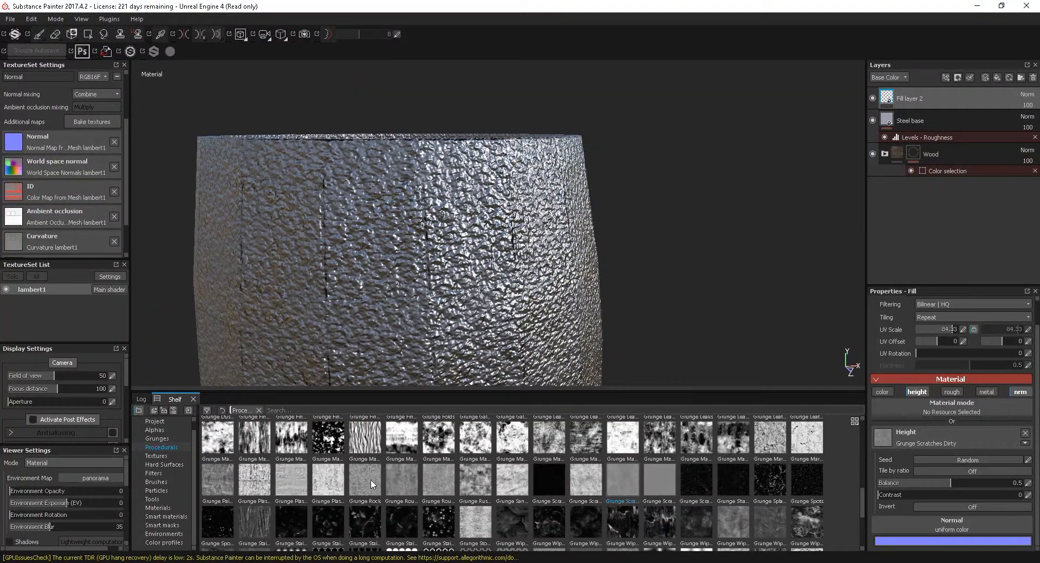
# Assign the Grunge Rock procedural to Fill layer 2's height channel, with UV scale 92.11 and horizontal UV offset -0.04.
pyautogui.moveTo(366, 482)
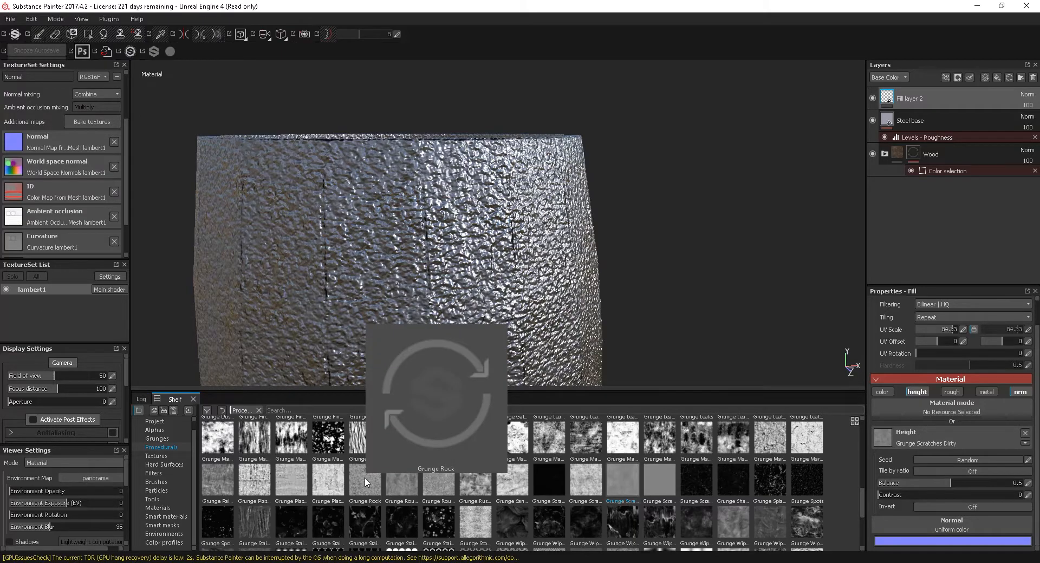
pyautogui.moveTo(366, 483); pyautogui.dragTo(918, 434)
pyautogui.keyDown('alt'); pyautogui.moveTo(556, 281); pyautogui.dragTo(444, 272); pyautogui.keyUp('alt')
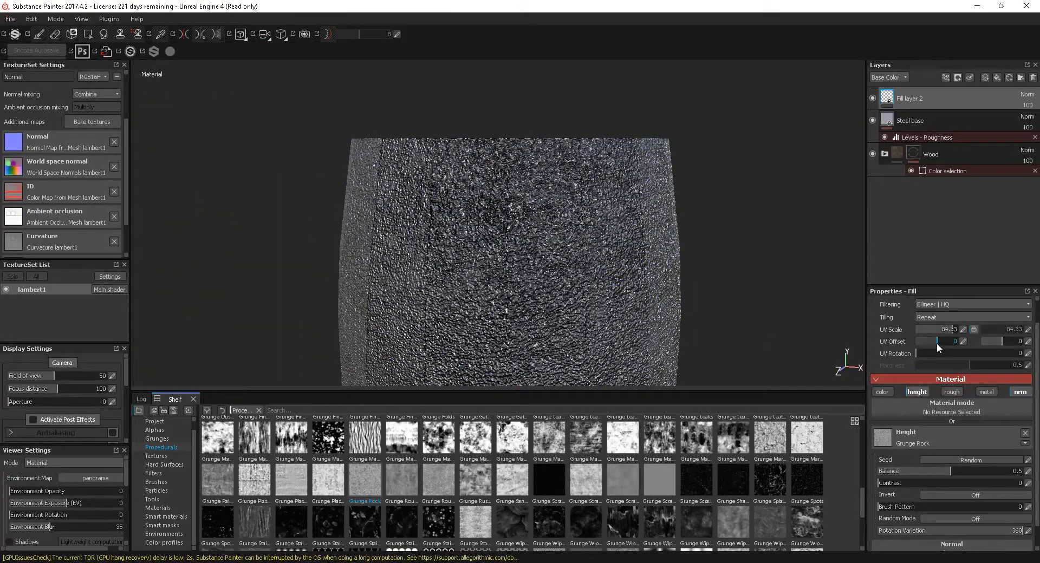
pyautogui.moveTo(937, 341); pyautogui.dragTo(953, 327)
pyautogui.keyDown('alt'); pyautogui.moveTo(474, 225); pyautogui.dragTo(583, 222); pyautogui.keyUp('alt')
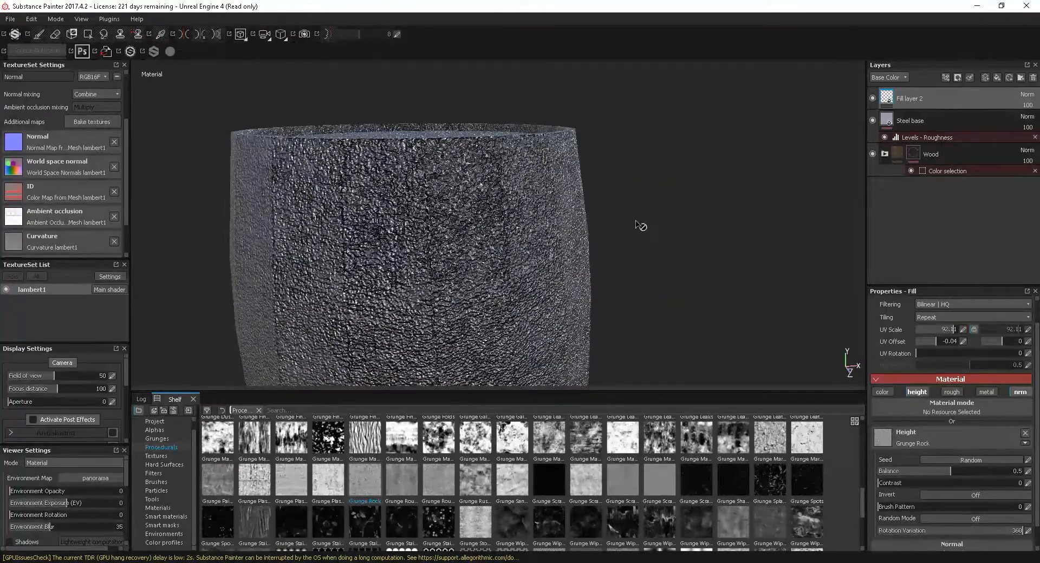
# Rename Fill layer 2 as "Steel texture" and disable its normal channel, leaving only height enabled.
pyautogui.doubleClick(910, 98)
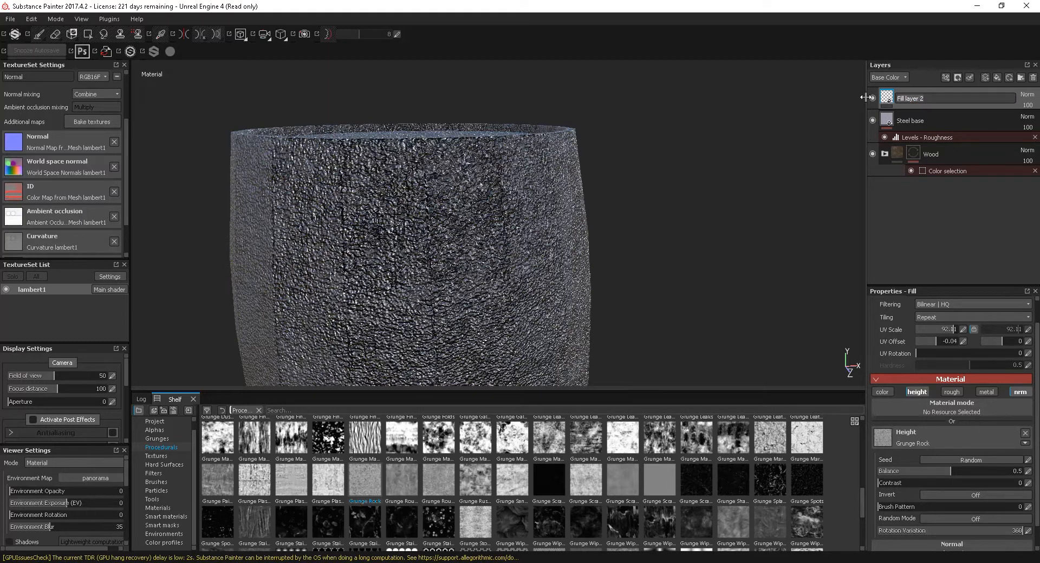
pyautogui.write('S')
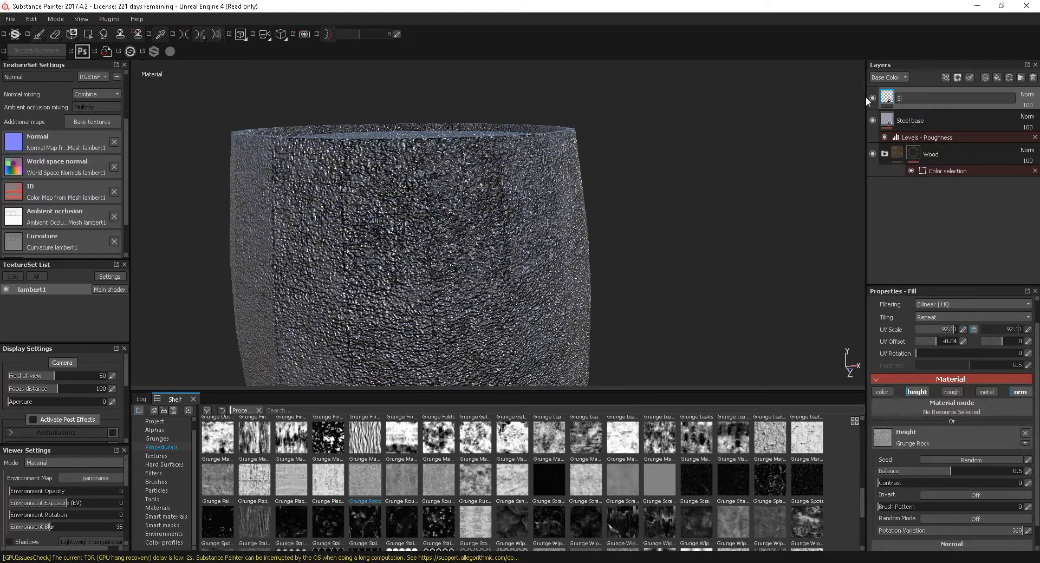
pyautogui.write('teel texture')
pyautogui.press('Return')
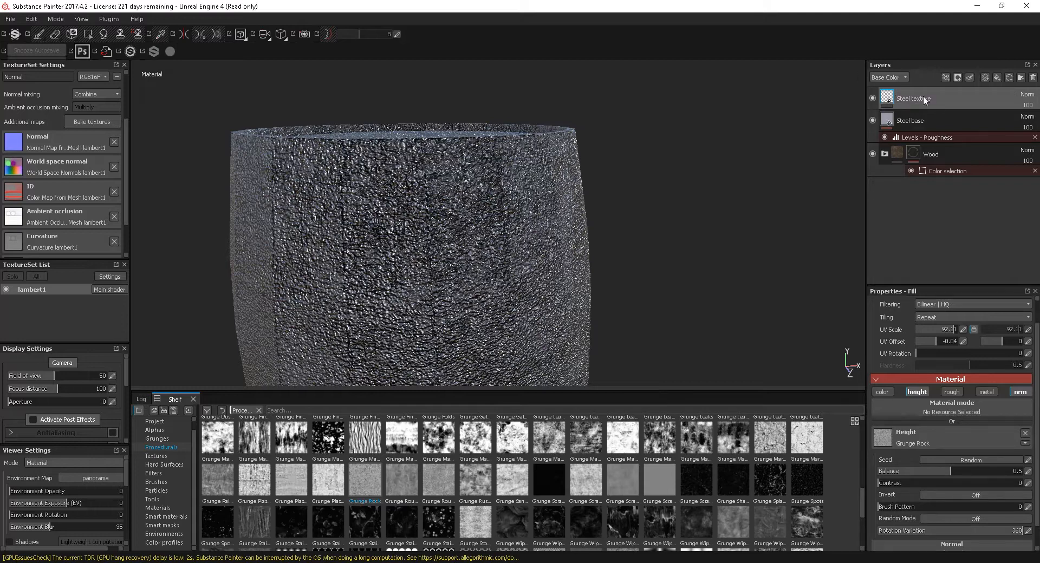
pyautogui.click(1019, 392)
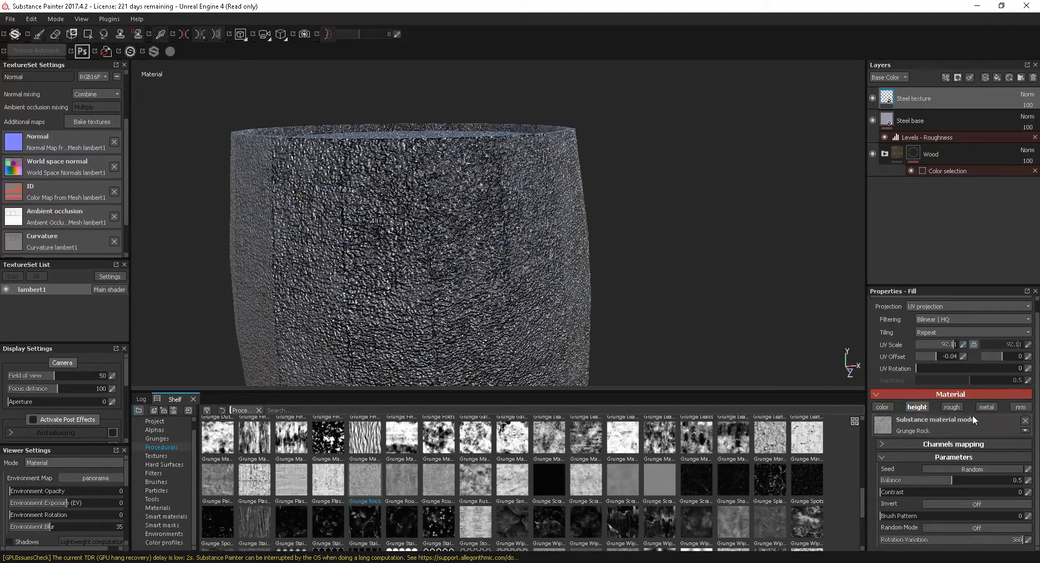
# Add a Levels effect to the Steel texture layer and make it affect the Height channel.
pyautogui.moveTo(574, 236)
pyautogui.keyDown('alt'); pyautogui.mouseDown()
pyautogui.moveTo(461, 189)
pyautogui.moveTo(641, 255)
pyautogui.moveTo(623, 270)
pyautogui.moveTo(569, 254)
pyautogui.moveTo(704, 231)
pyautogui.mouseUp(); pyautogui.keyUp('alt')
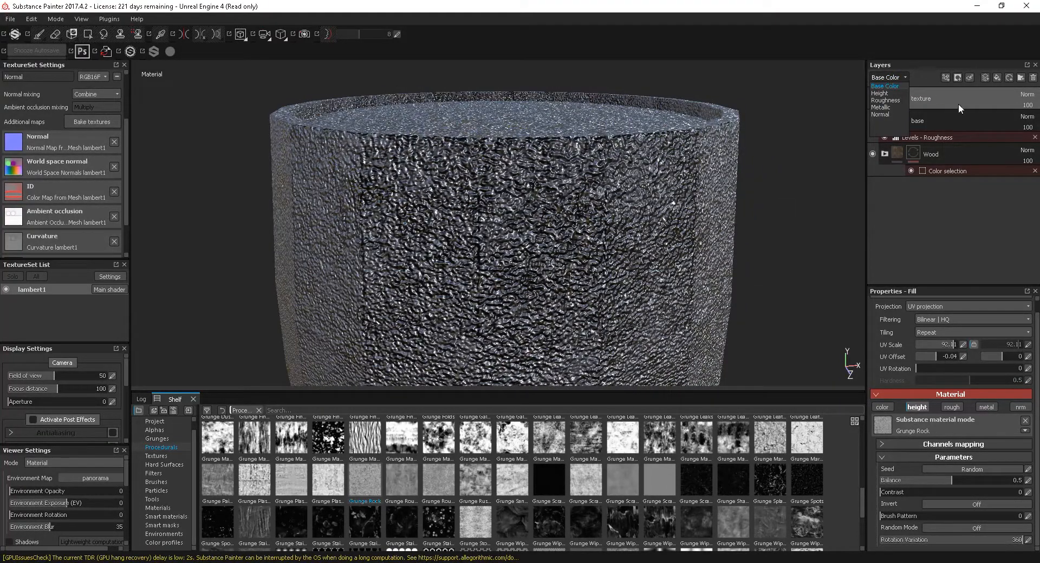
pyautogui.rightClick(937, 95)
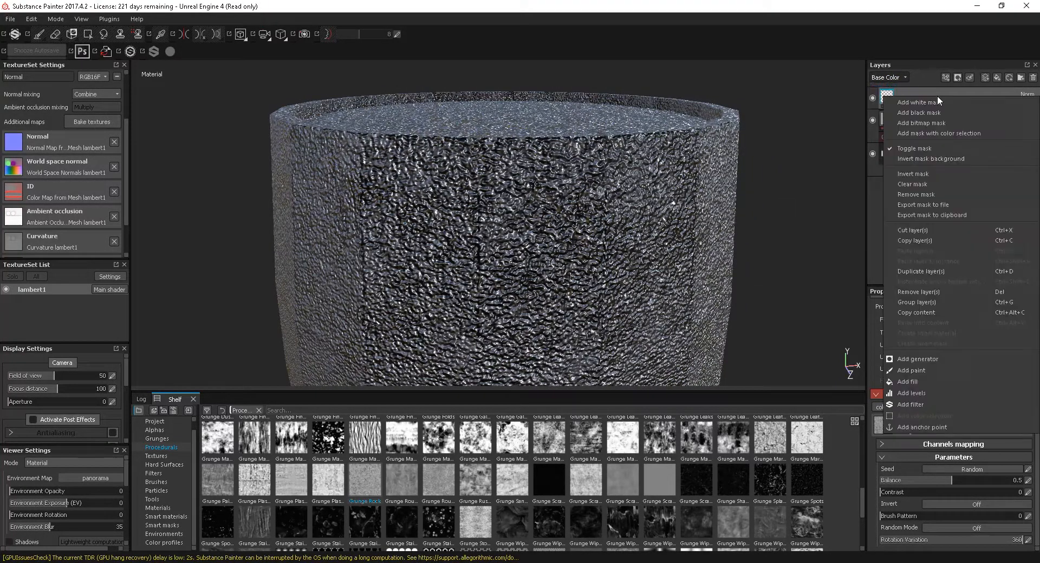
pyautogui.click(926, 393)
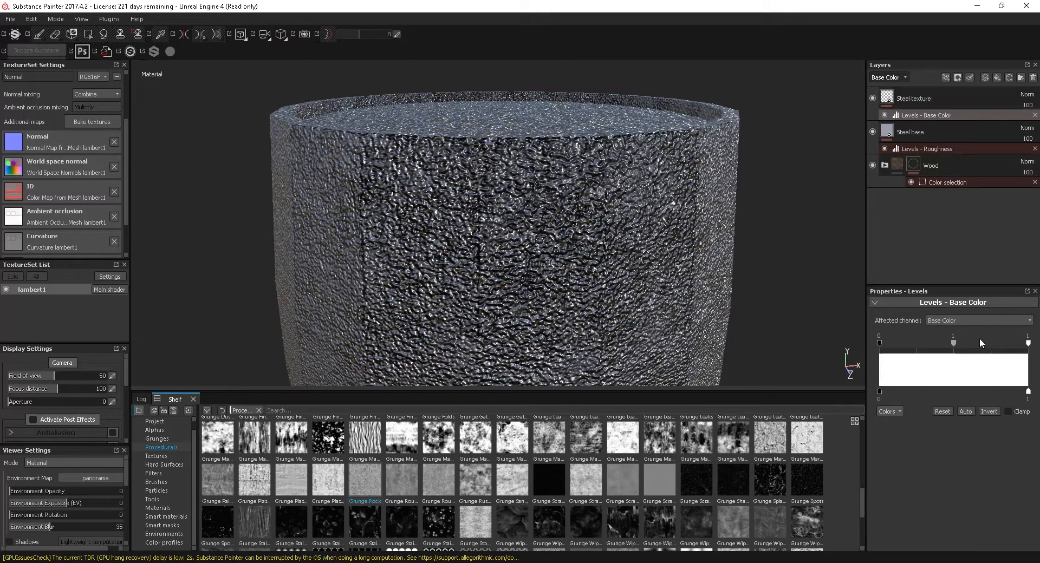
pyautogui.click(953, 320)
pyautogui.click(946, 330)
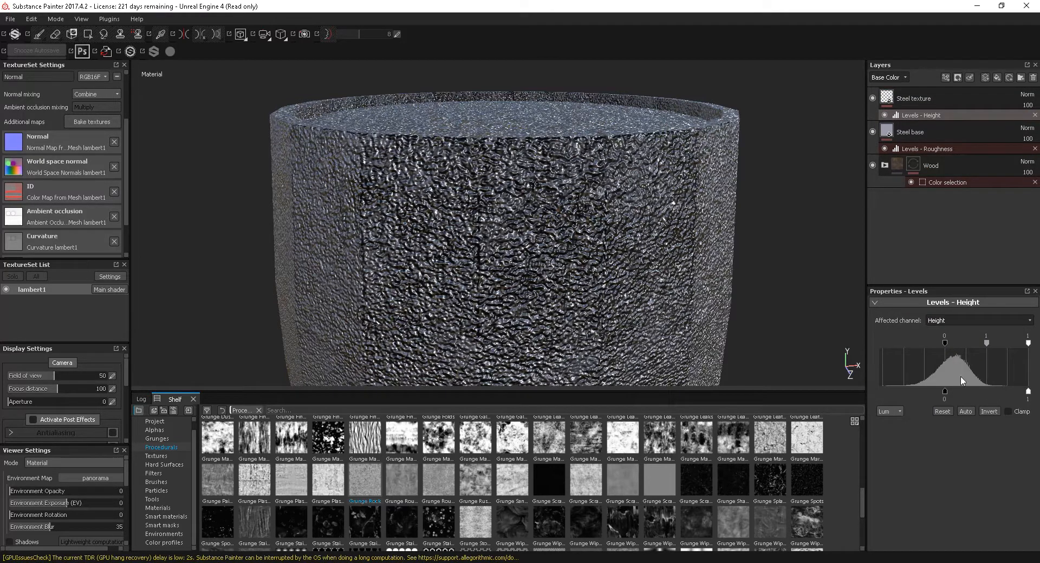
# Lower the height Levels' input black point to -0.795 and narrow its output range to a thin band just above 0.2.
pyautogui.moveTo(944, 342); pyautogui.dragTo(853, 342)
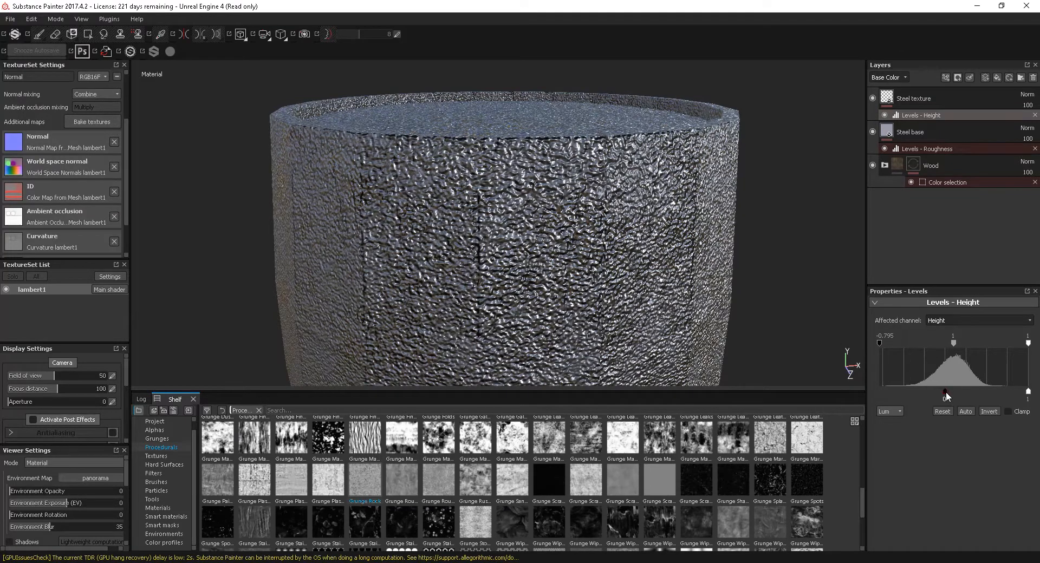
pyautogui.moveTo(1029, 392); pyautogui.dragTo(967, 398)
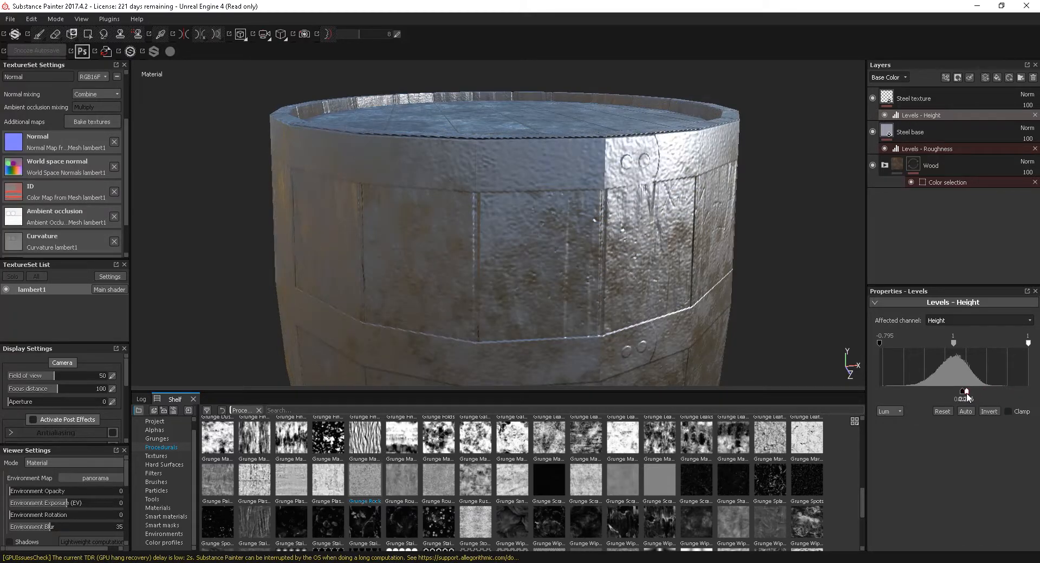
pyautogui.moveTo(604, 188)
pyautogui.keyDown('alt'); pyautogui.mouseDown()
pyautogui.moveTo(681, 171)
pyautogui.moveTo(609, 187)
pyautogui.mouseUp(); pyautogui.keyUp('alt')
pyautogui.keyDown('alt'); pyautogui.moveTo(631, 228); pyautogui.dragTo(565, 204); pyautogui.keyUp('alt')
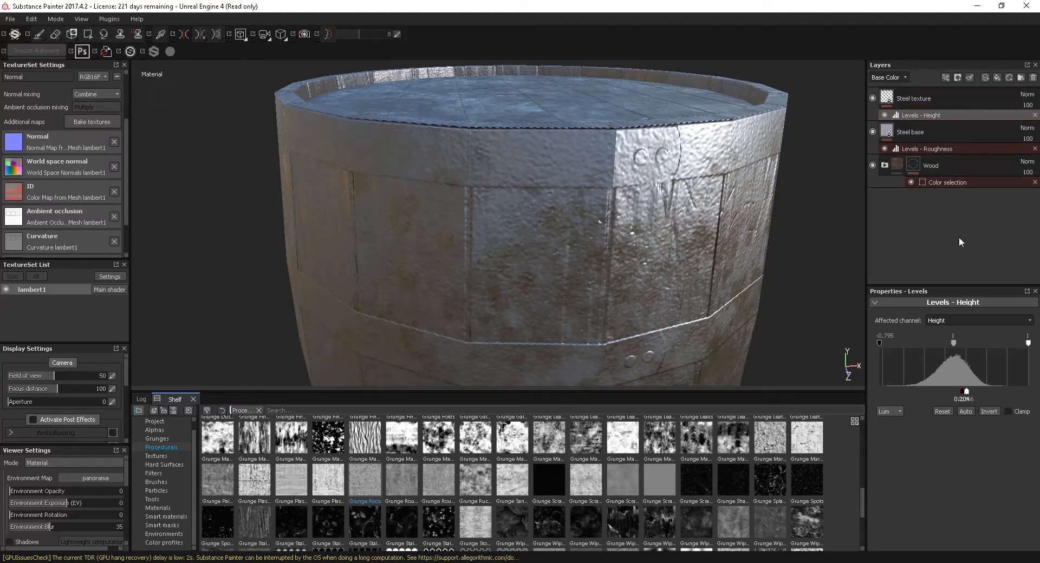
# Switch the layer stack to the Height channel, set the Steel texture layer's opacity to 73, and check the whole barrel.
pyautogui.click(945, 99)
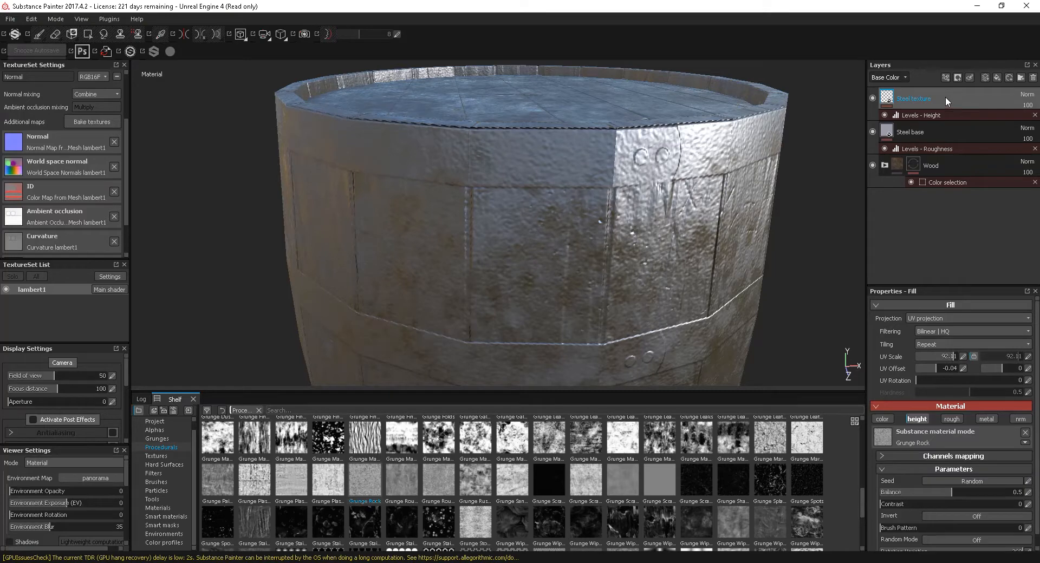
pyautogui.click(895, 79)
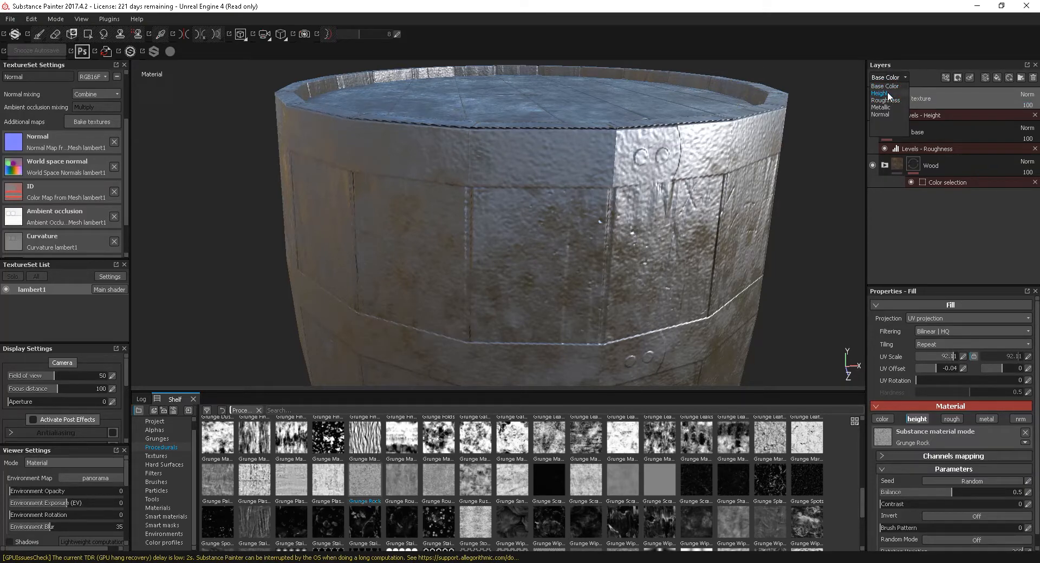
pyautogui.click(888, 94)
pyautogui.moveTo(1026, 115); pyautogui.dragTo(1015, 119)
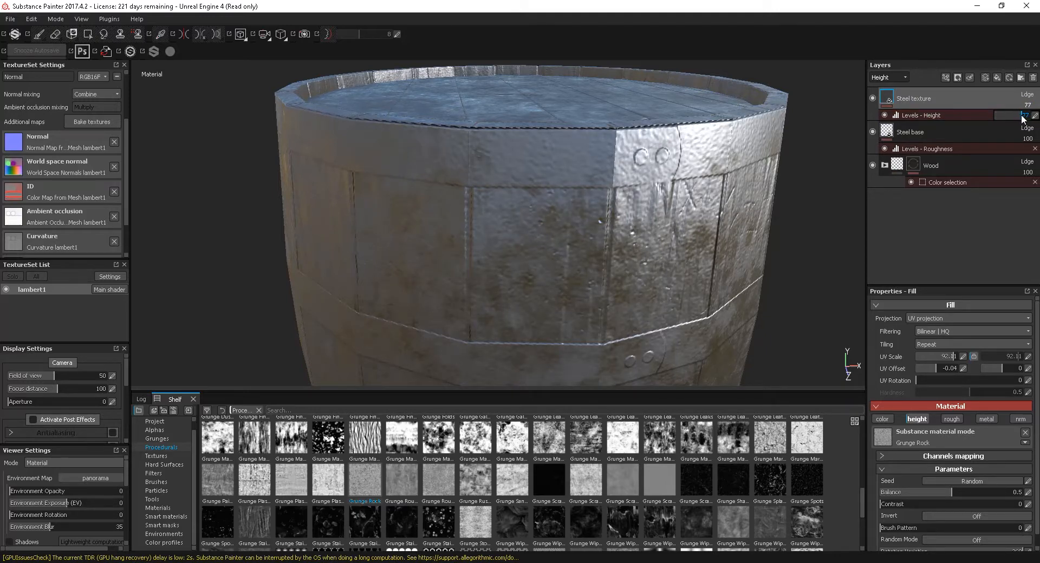
pyautogui.moveTo(1023, 119); pyautogui.dragTo(1018, 119)
pyautogui.scroll(-10, 499, 162)
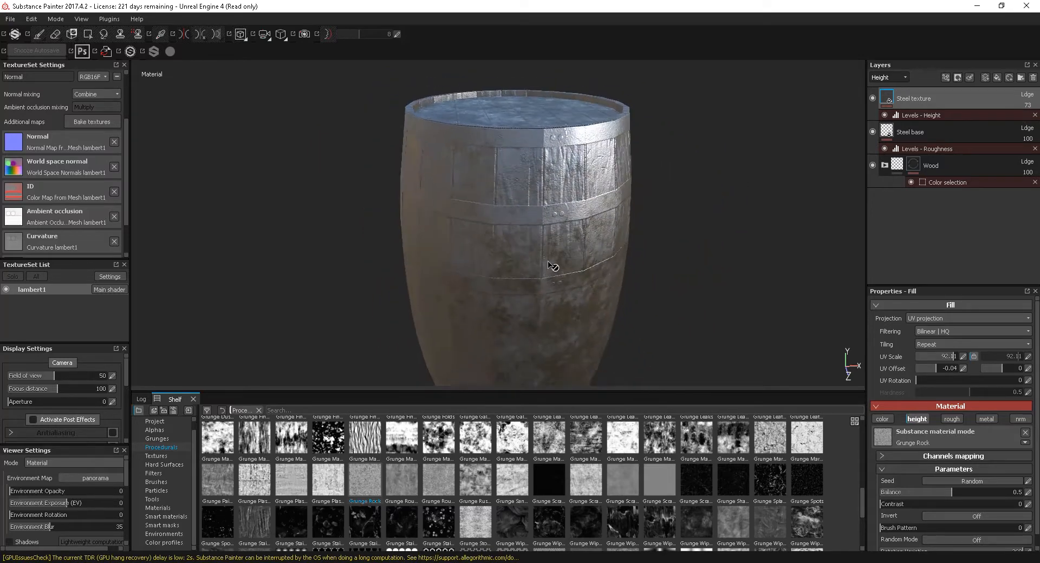
pyautogui.moveTo(552, 265)
pyautogui.keyDown('alt'); pyautogui.mouseDown()
pyautogui.moveTo(549, 217)
pyautogui.moveTo(569, 231)
pyautogui.mouseUp(); pyautogui.keyUp('alt')
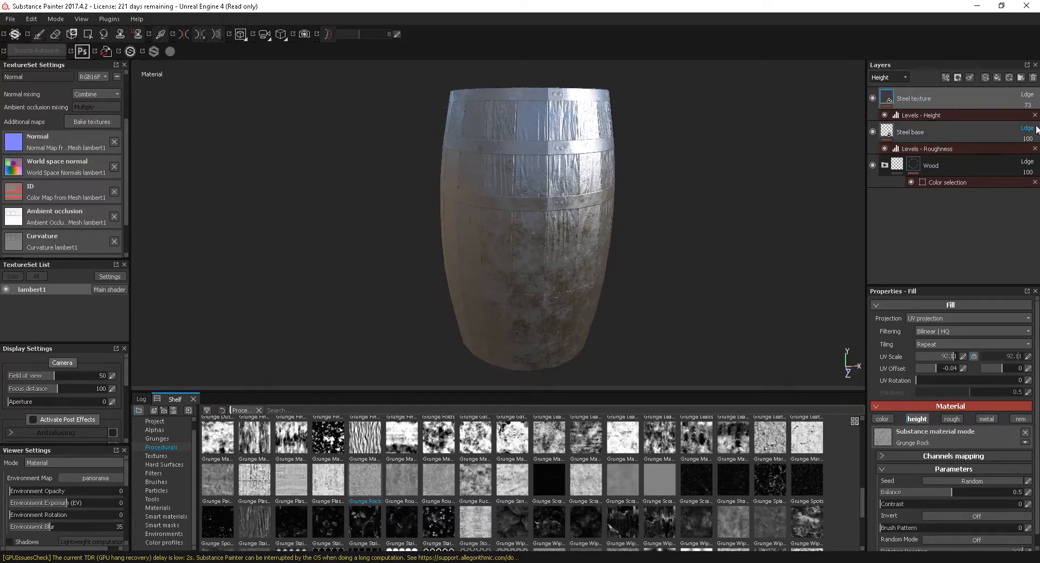
# Add a folder above the Steel texture layer and name it "Steel".
pyautogui.click(1021, 77)
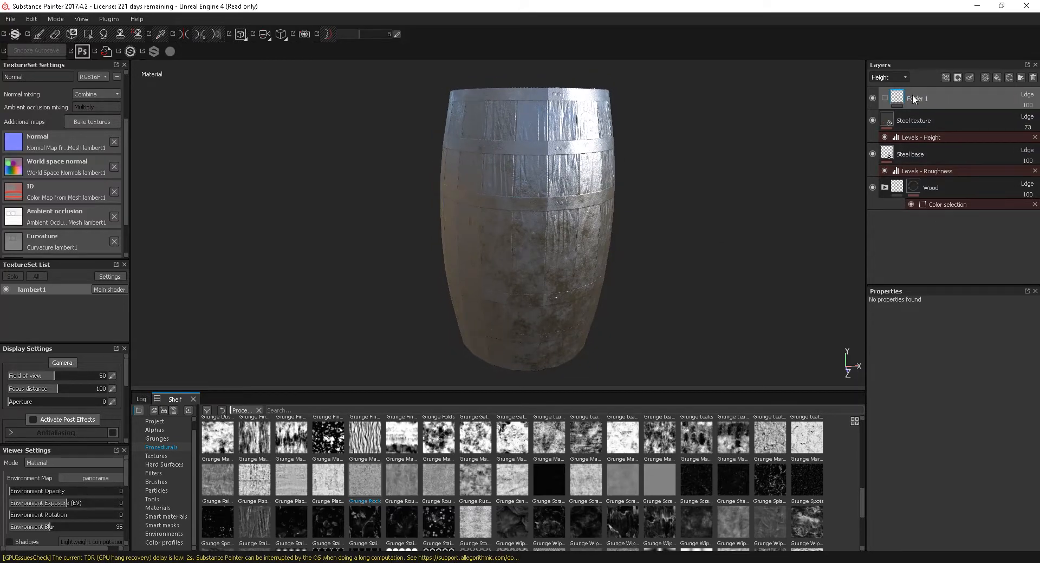
pyautogui.doubleClick(915, 97)
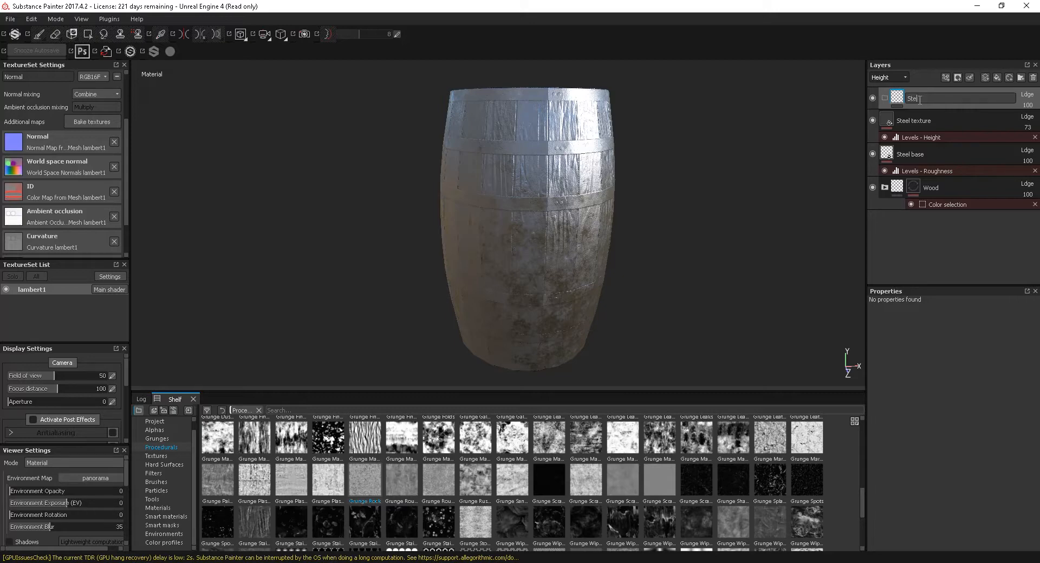
pyautogui.write('Steel')
pyautogui.press('Return')
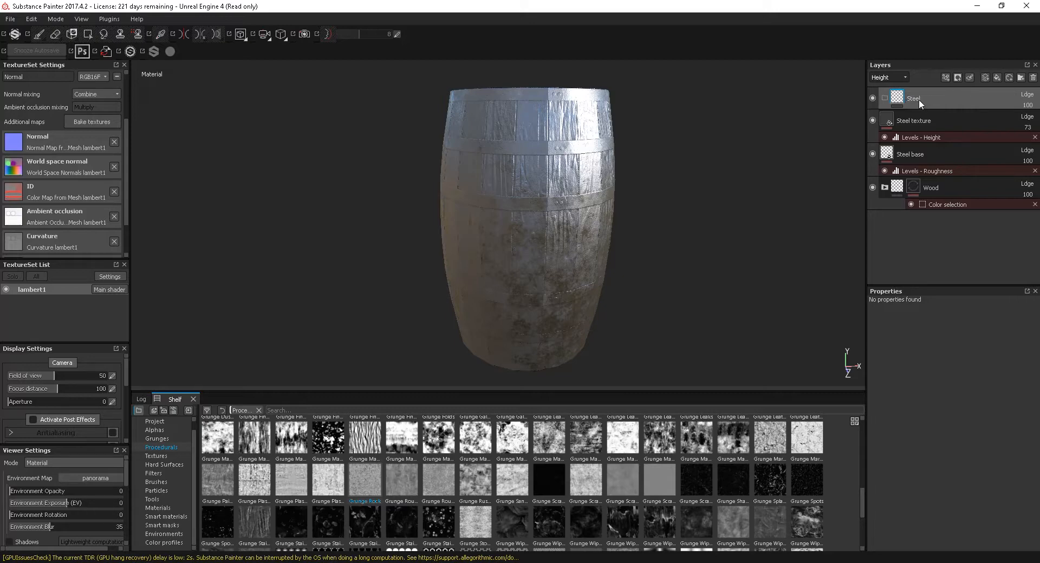
# Move the Steel texture and Steel base layers together into the Steel folder and collapse it.
pyautogui.click(968, 125)
pyautogui.keyDown('shift'); pyautogui.click(941, 154); pyautogui.keyUp('shift')
pyautogui.moveTo(941, 153); pyautogui.dragTo(938, 99)
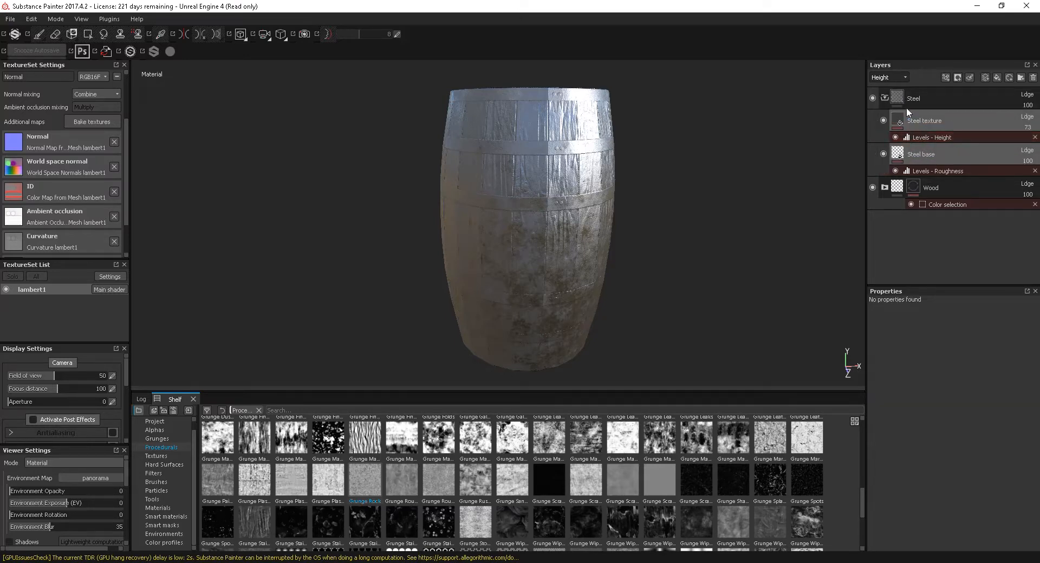
pyautogui.click(882, 98)
# Mask the Steel folder by color selection, picking the hoops' red ID color (255, 0, 0), and check the hoops around the barrel.
pyautogui.click(944, 99)
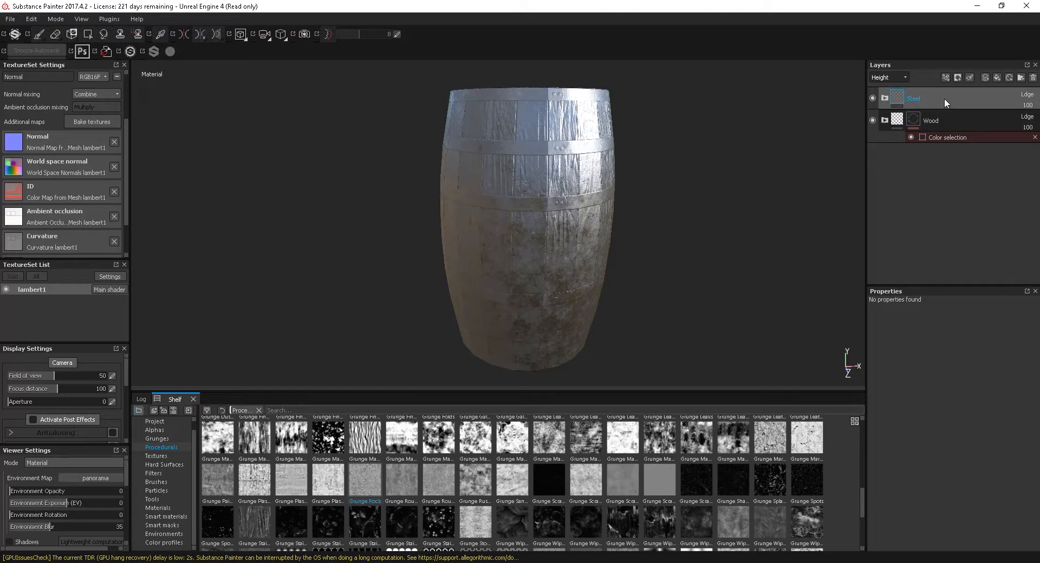
pyautogui.rightClick(938, 96)
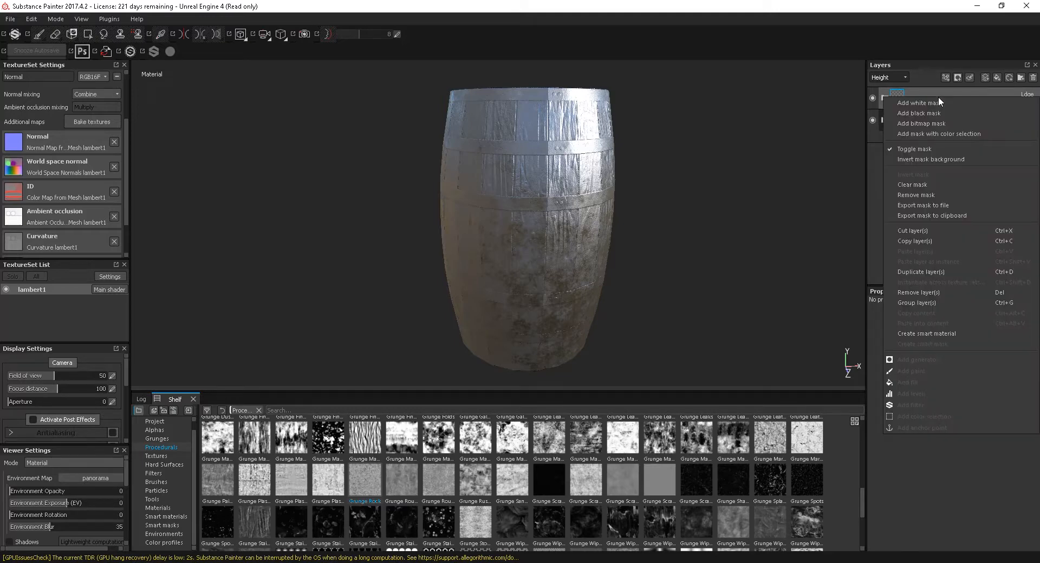
pyautogui.click(944, 132)
pyautogui.click(1015, 389)
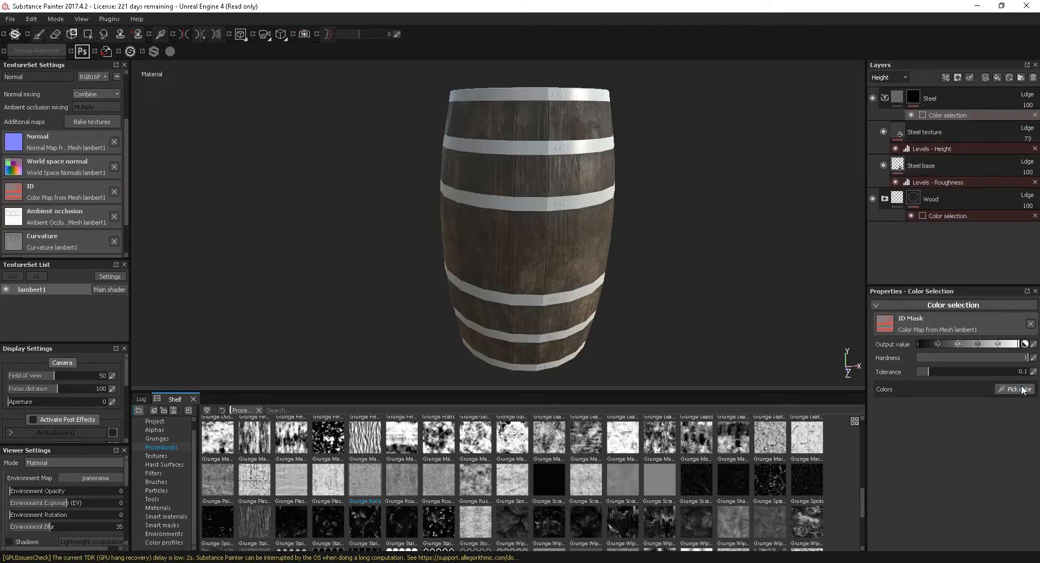
pyautogui.click(552, 199)
pyautogui.keyDown('alt'); pyautogui.moveTo(648, 251); pyautogui.dragTo(574, 236); pyautogui.keyUp('alt')
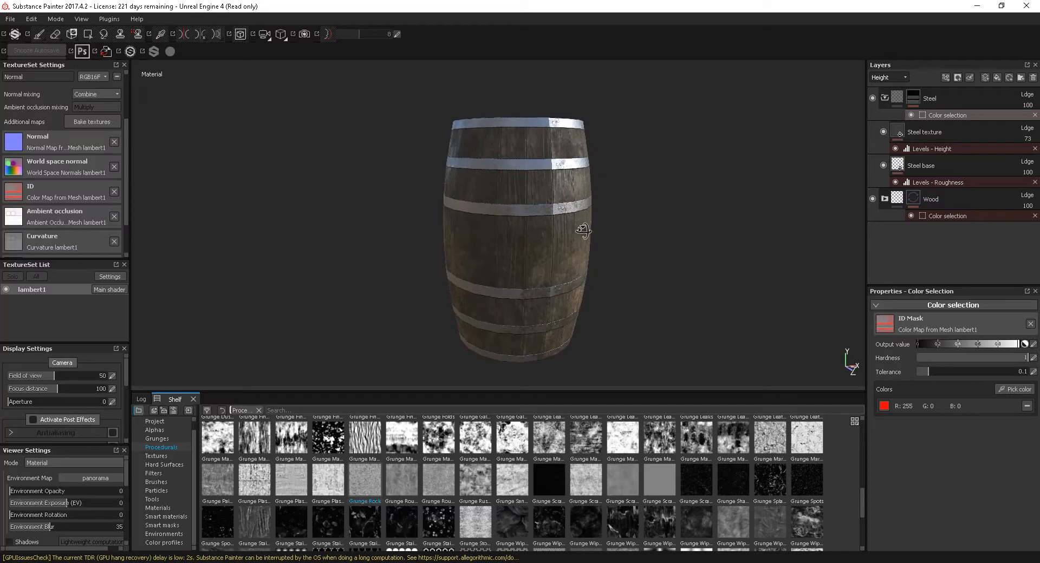
pyautogui.scroll(3, 623, 238)
pyautogui.keyDown('alt'); pyautogui.moveTo(636, 250); pyautogui.dragTo(596, 219, button='right'); pyautogui.keyUp('alt')
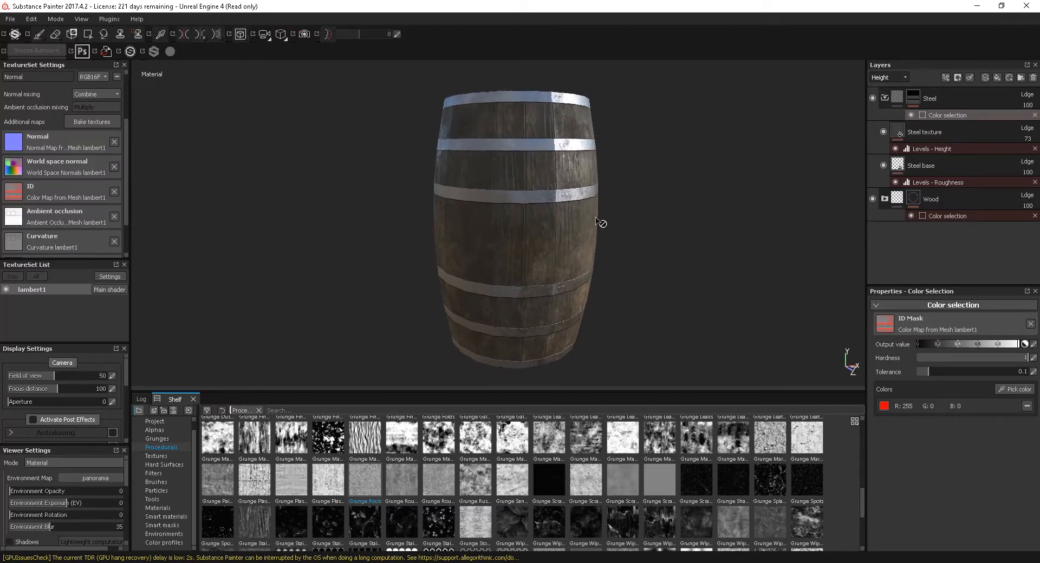
pyautogui.keyDown('alt'); pyautogui.moveTo(599, 228); pyautogui.dragTo(591, 228, button='middle'); pyautogui.keyUp('alt')
pyautogui.click(940, 101)
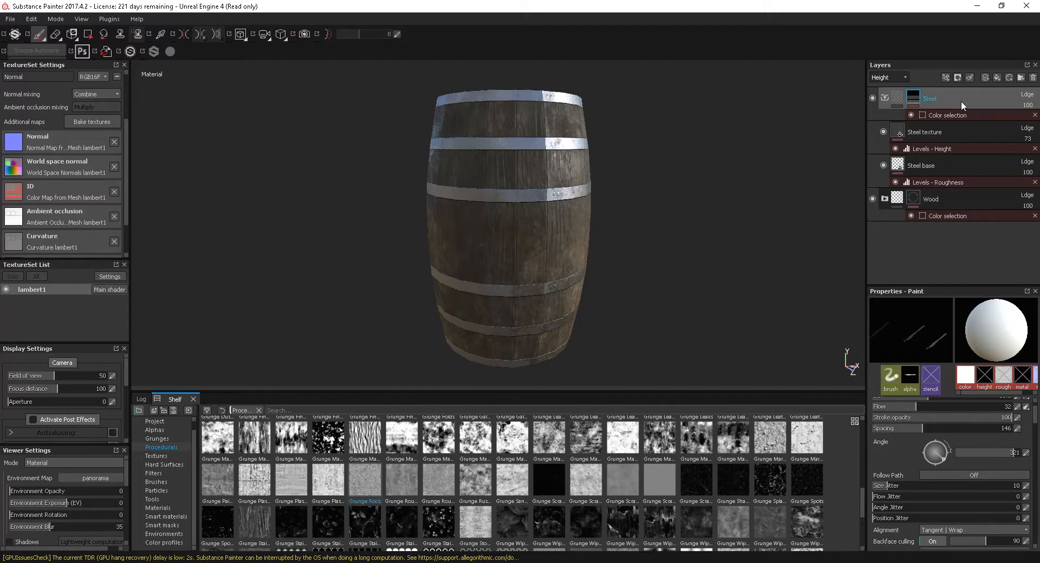
# Add a fill layer above the Steel texture layer and limit it to the color, roughness and metallic channels.
pyautogui.click(958, 131)
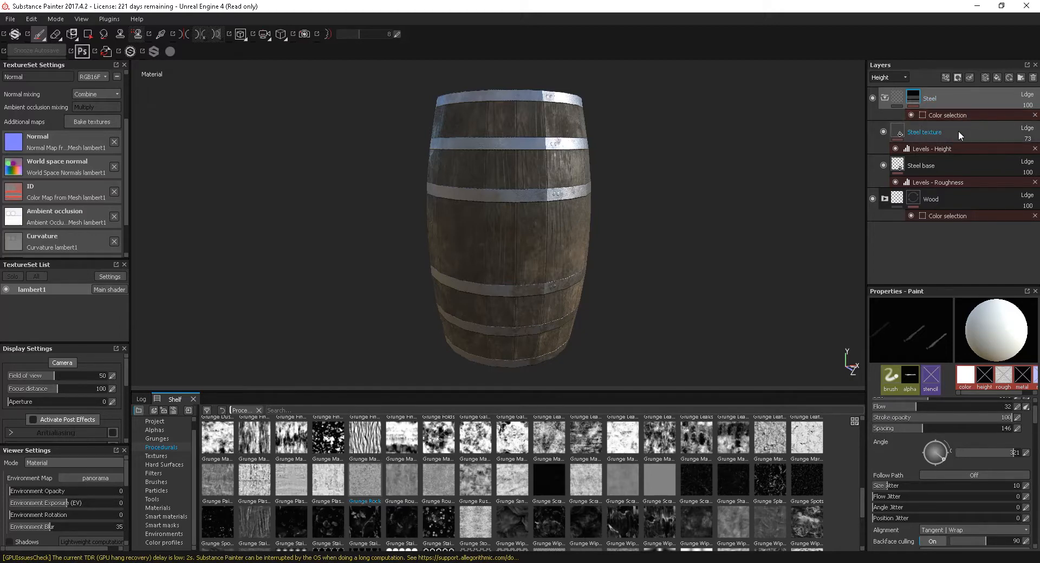
pyautogui.click(953, 132)
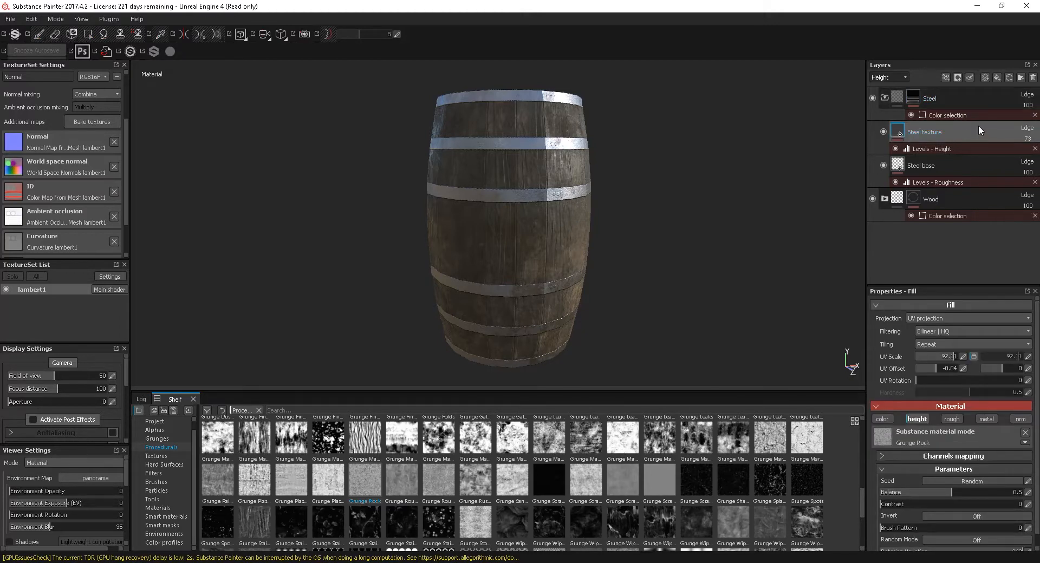
pyautogui.click(995, 77)
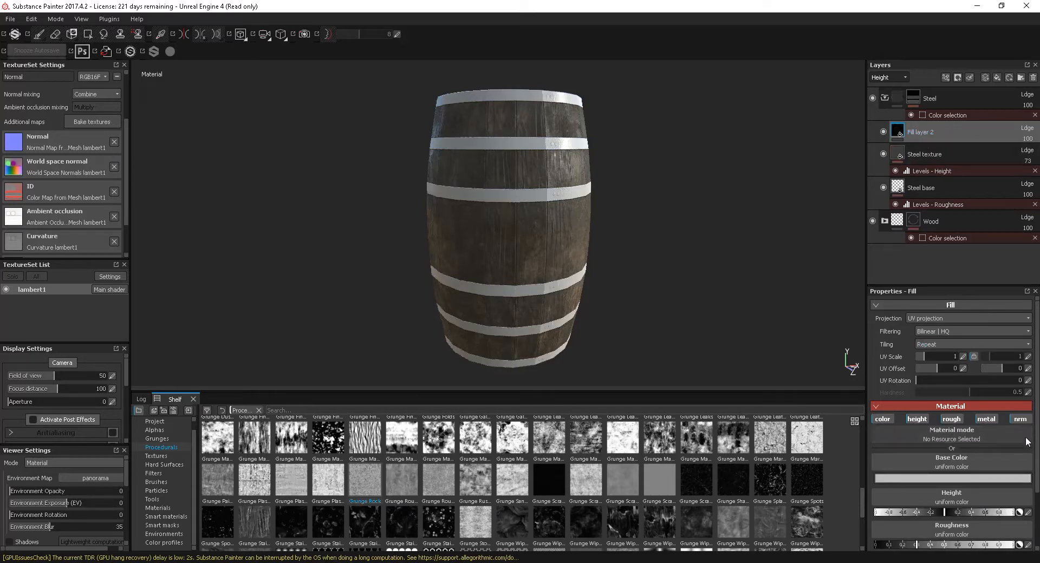
pyautogui.scroll(-1, 1029, 434)
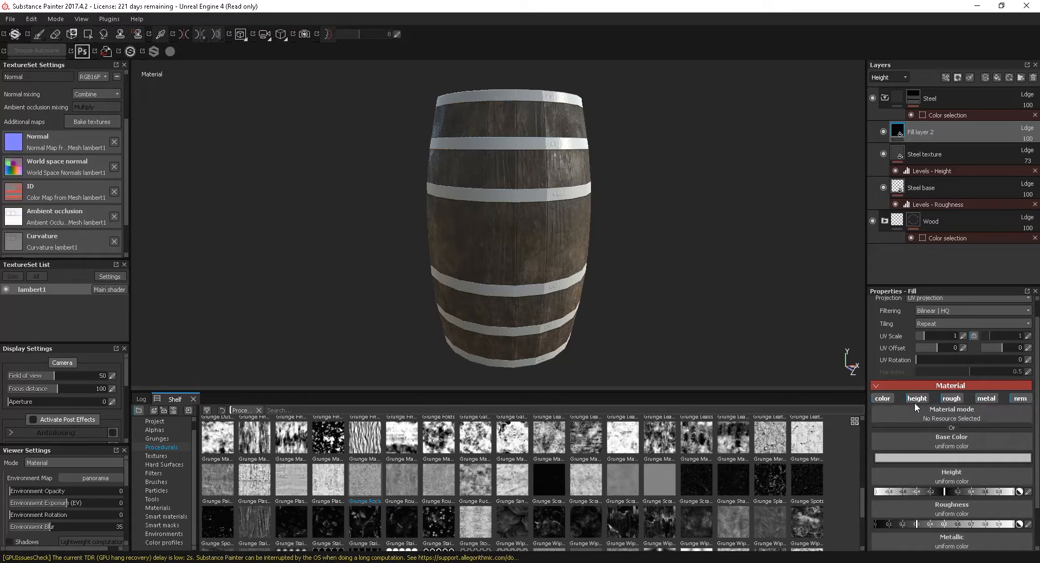
pyautogui.click(915, 398)
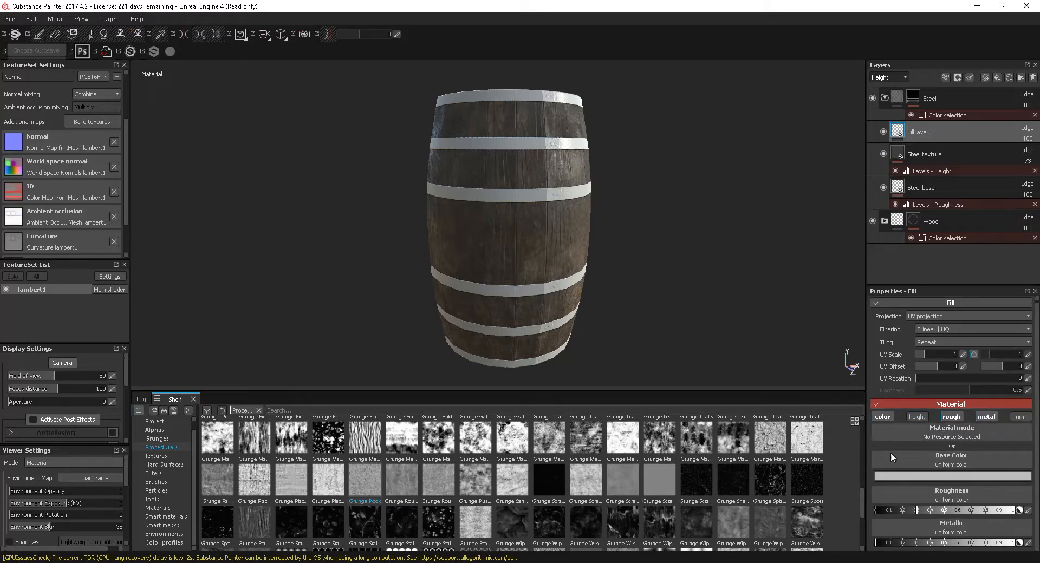
# Raise the new fill layer's roughness close to maximum and set its base color to rusty brown (0.122, 0.061, 0.044).
pyautogui.moveTo(925, 508); pyautogui.dragTo(1011, 511)
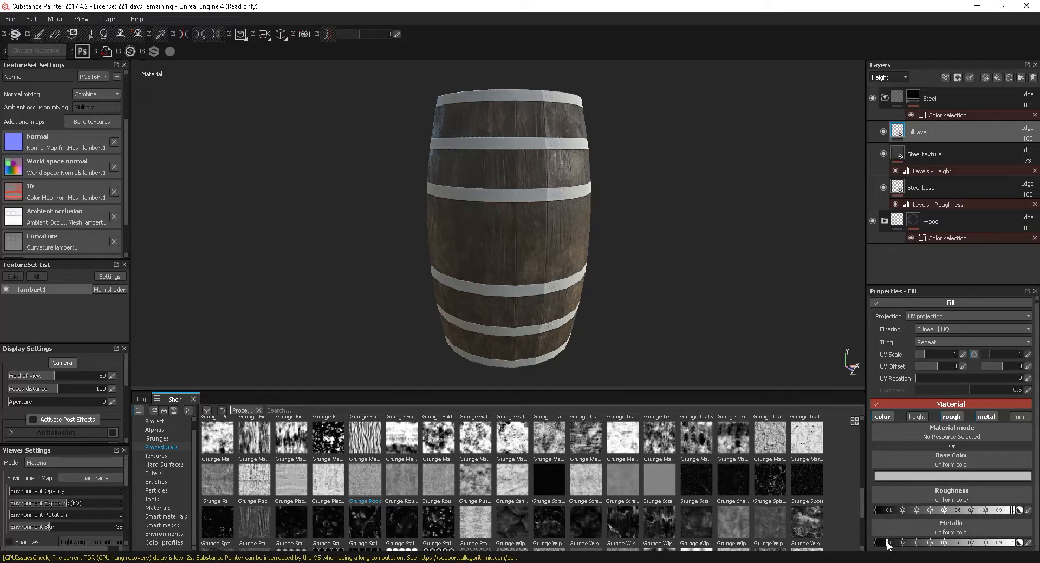
pyautogui.click(945, 478)
pyautogui.moveTo(871, 462); pyautogui.dragTo(888, 495)
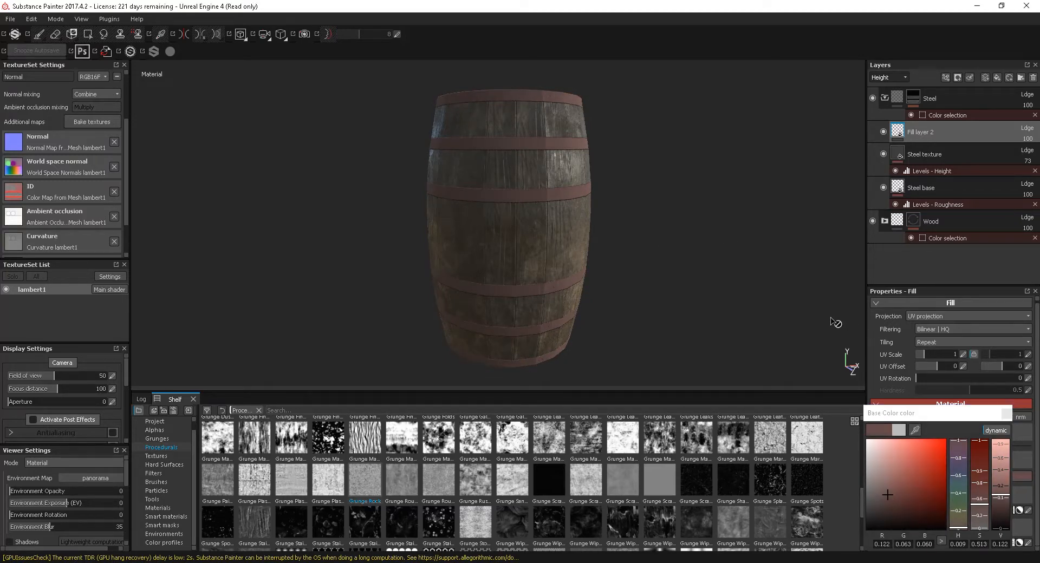
pyautogui.keyDown('alt'); pyautogui.moveTo(632, 227); pyautogui.dragTo(661, 268); pyautogui.keyUp('alt')
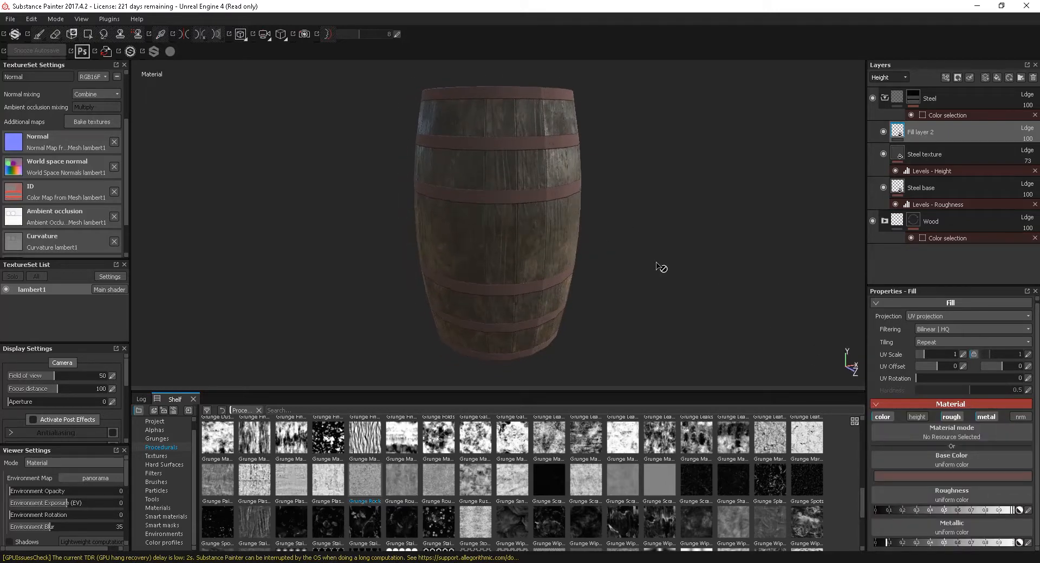
pyautogui.click(979, 475)
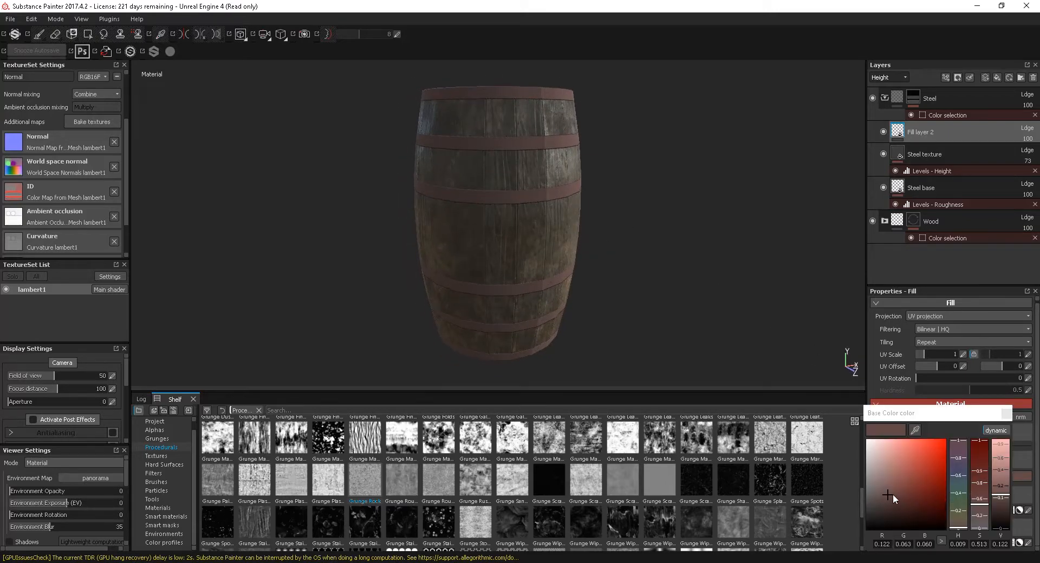
pyautogui.moveTo(963, 530); pyautogui.dragTo(982, 501)
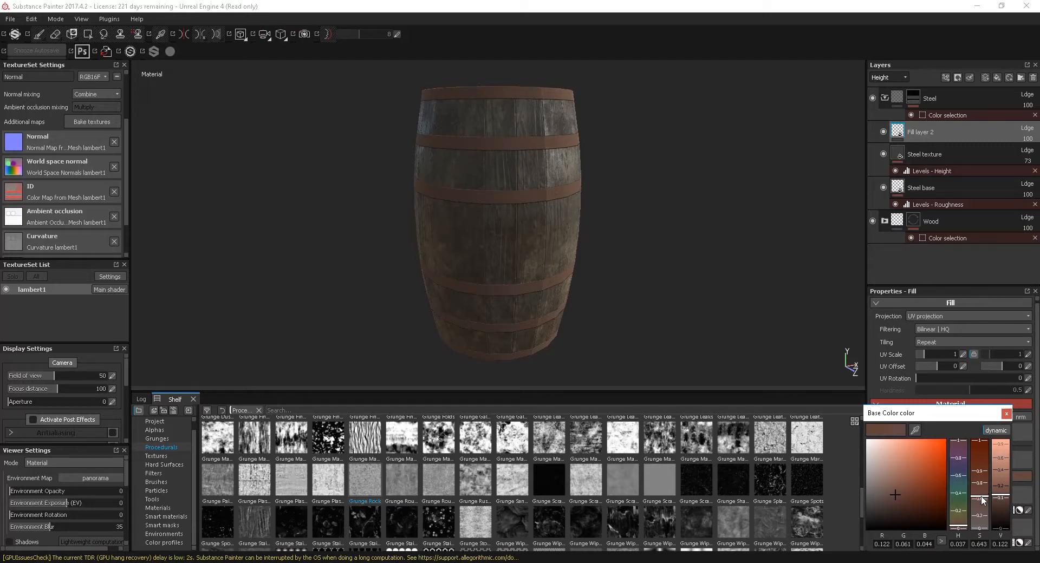
pyautogui.click(1007, 413)
# Rename the brown fill layer as "Rust base".
pyautogui.doubleClick(929, 132)
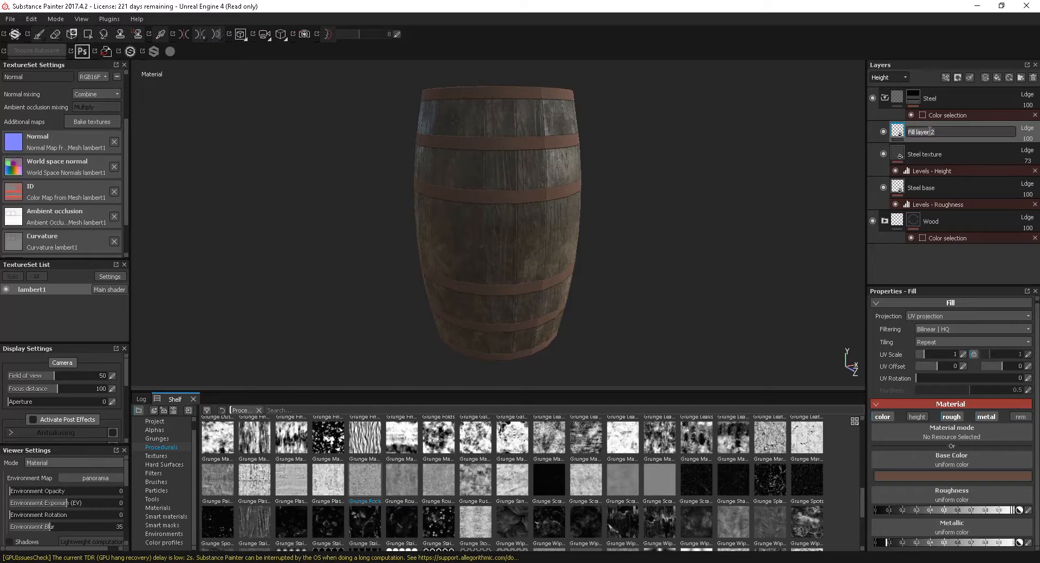
pyautogui.write('Rust base')
pyautogui.press('Return')
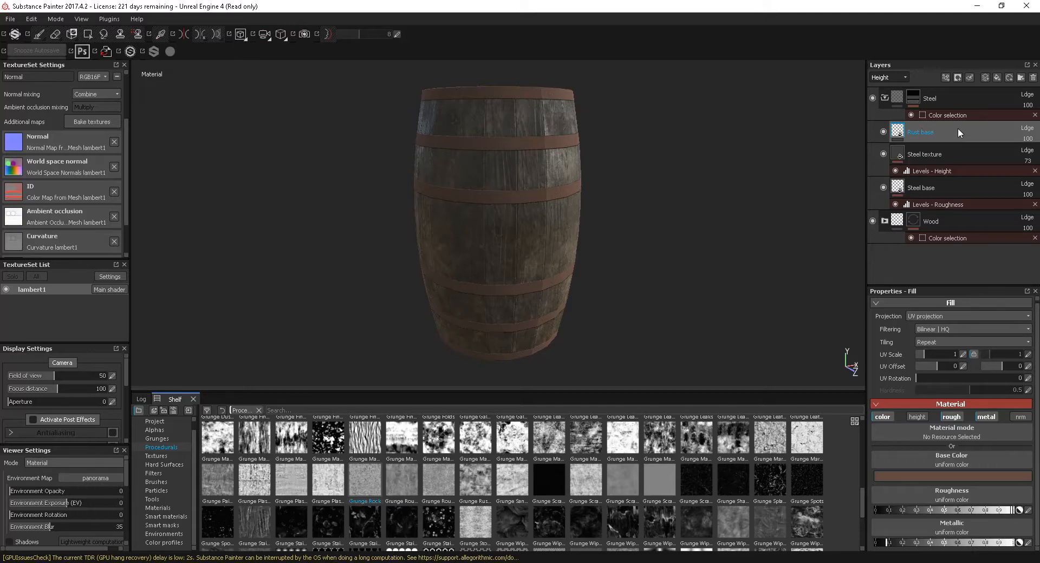
# Add a fill layer above Rust base and leave only its color channel enabled.
pyautogui.click(996, 76)
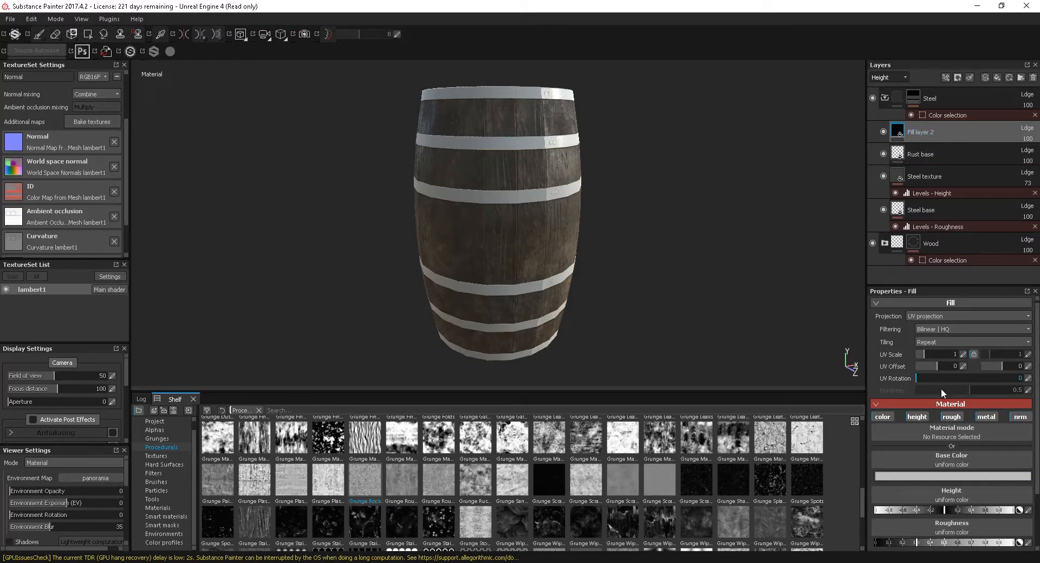
pyautogui.click(915, 418)
pyautogui.click(952, 418)
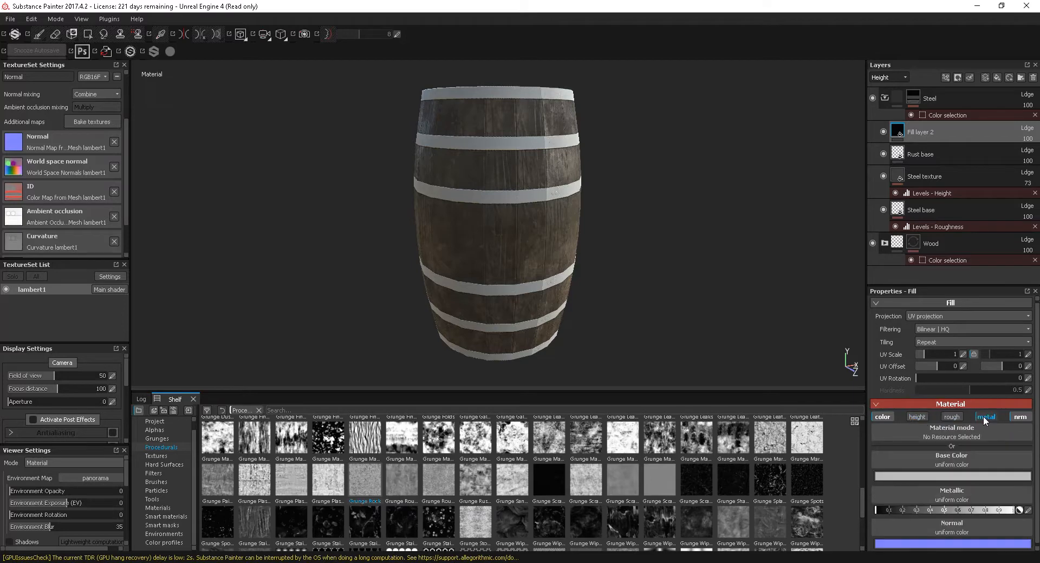
pyautogui.click(983, 418)
pyautogui.click(1023, 420)
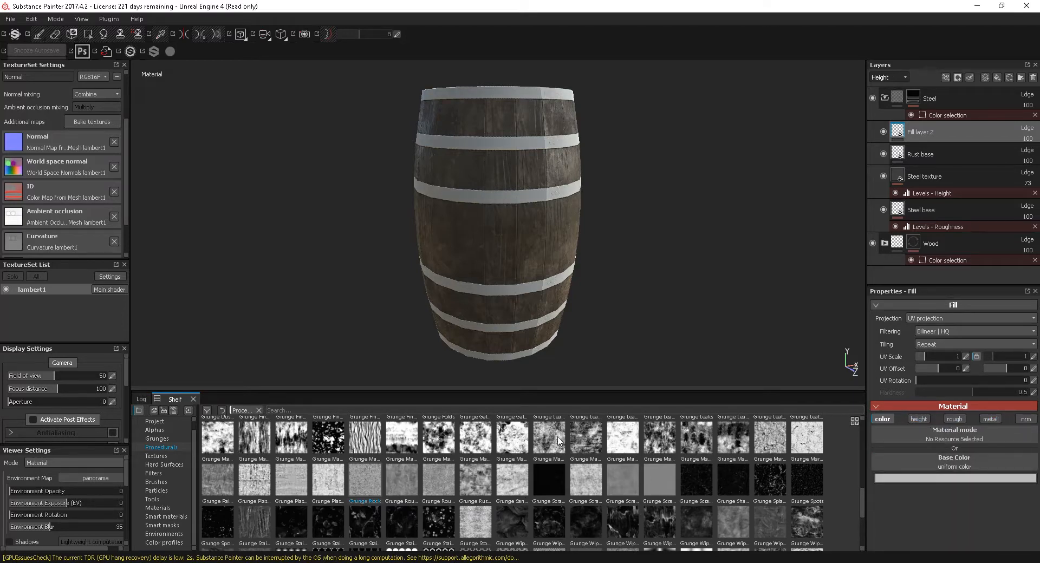
# Apply the Moisture Noise procedural to the new fill layer's color and inspect the pattern on the hoops up close.
pyautogui.moveTo(549, 442)
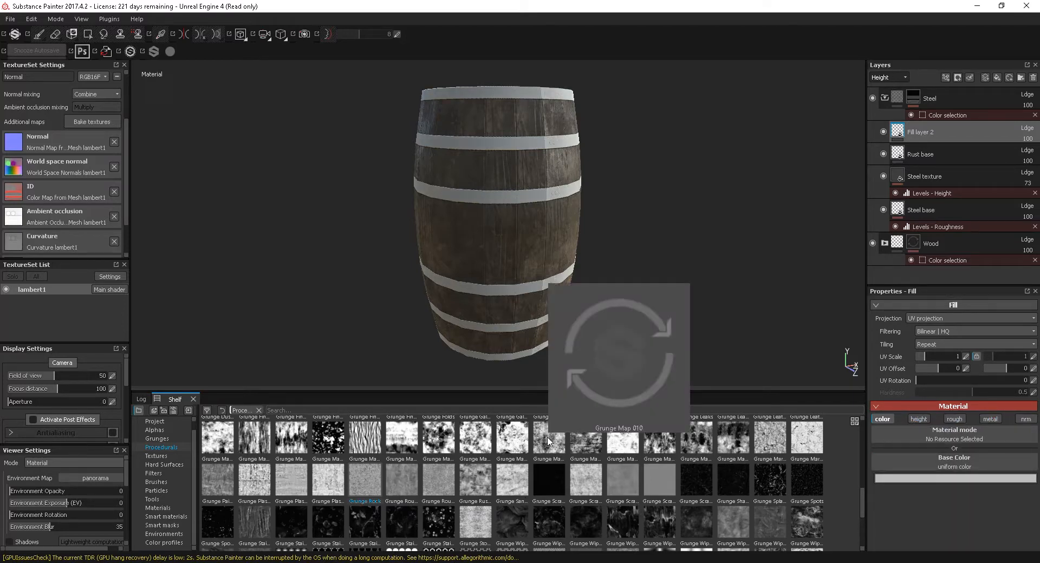
pyautogui.moveTo(591, 444)
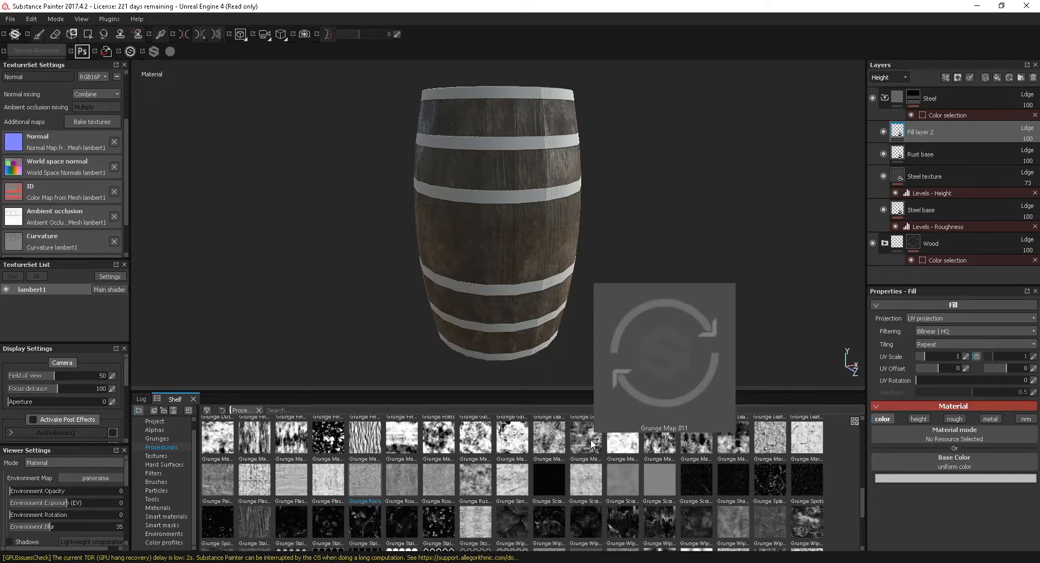
pyautogui.moveTo(660, 448)
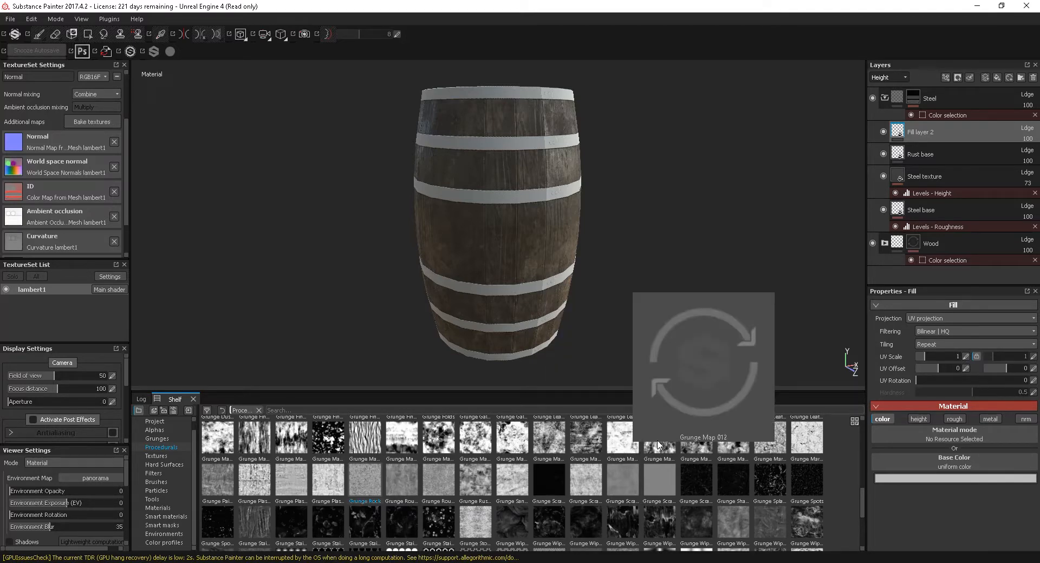
pyautogui.moveTo(704, 452)
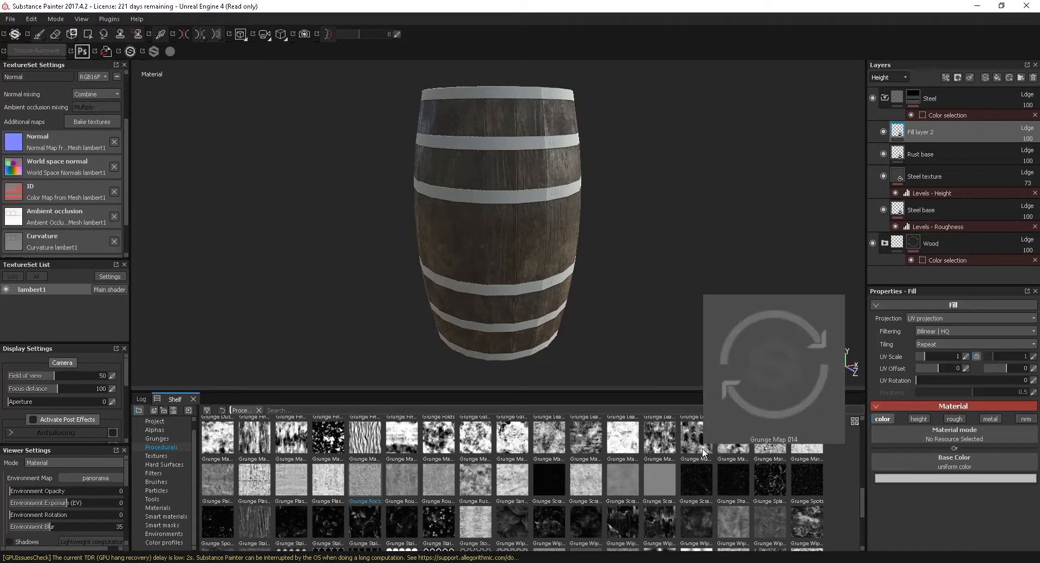
pyautogui.moveTo(744, 453)
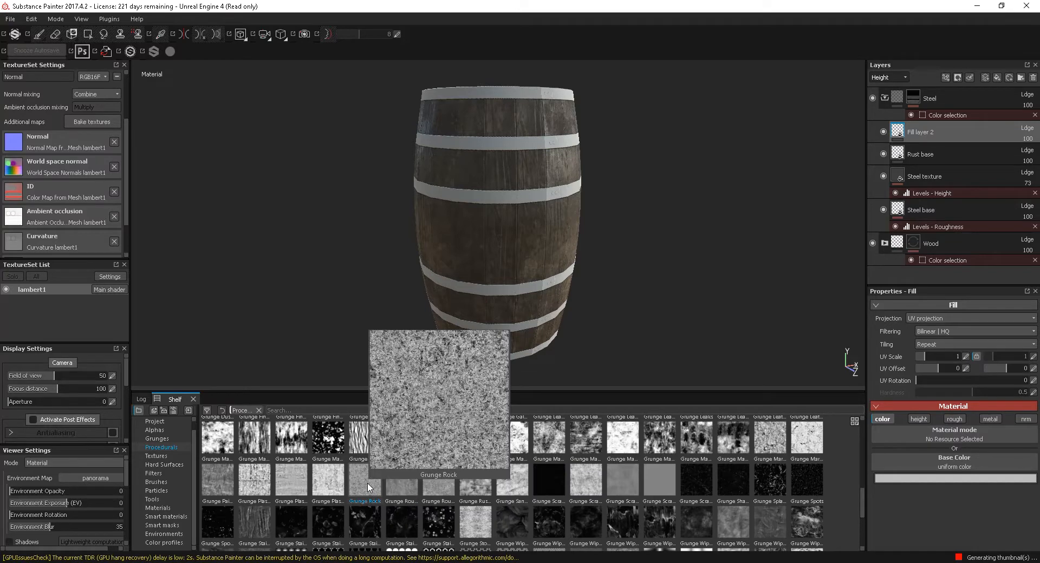
pyautogui.moveTo(300, 491)
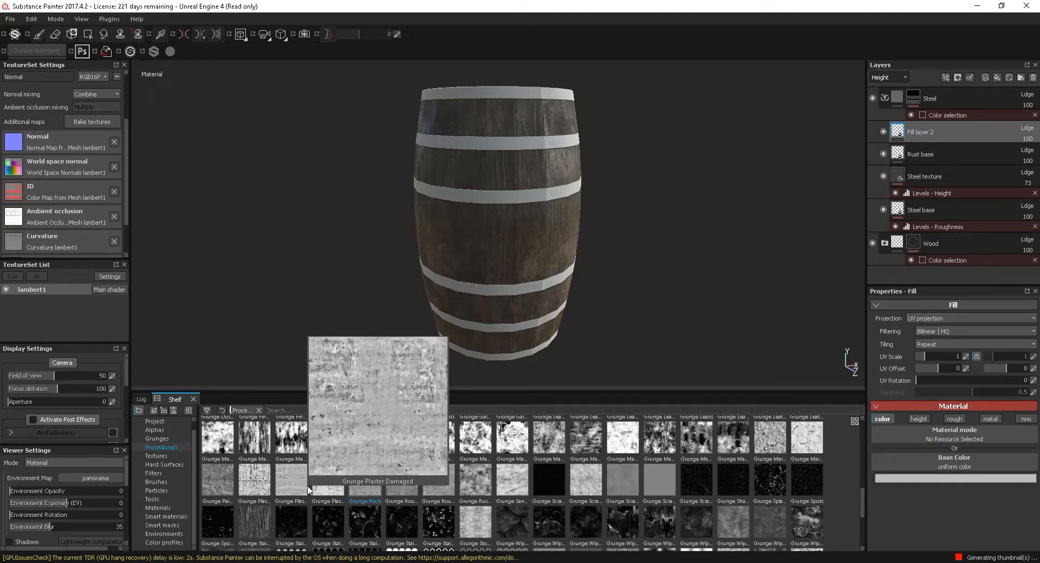
pyautogui.moveTo(335, 491)
pyautogui.moveTo(371, 492)
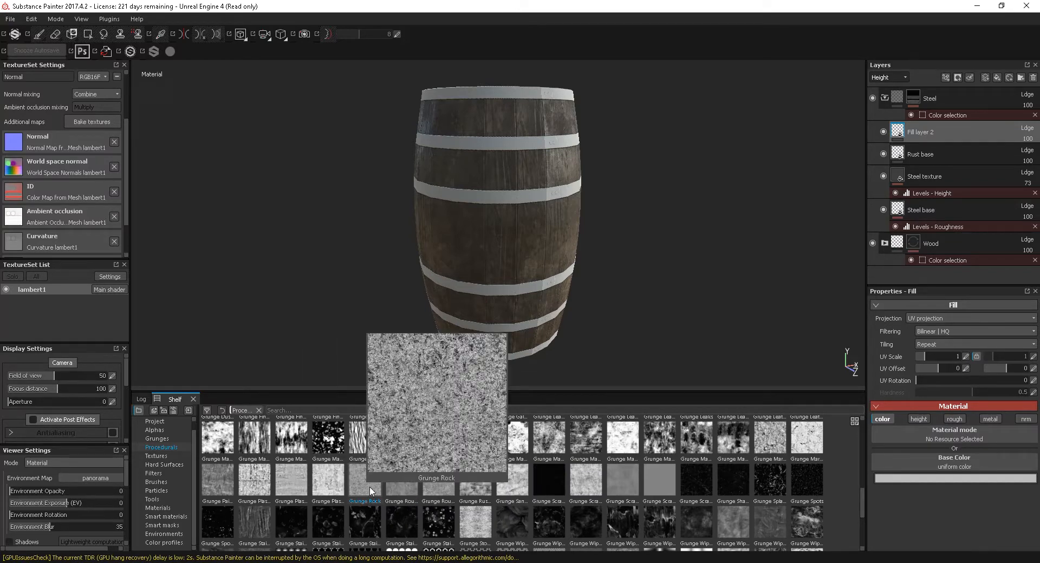
pyautogui.moveTo(863, 492); pyautogui.dragTo(859, 525)
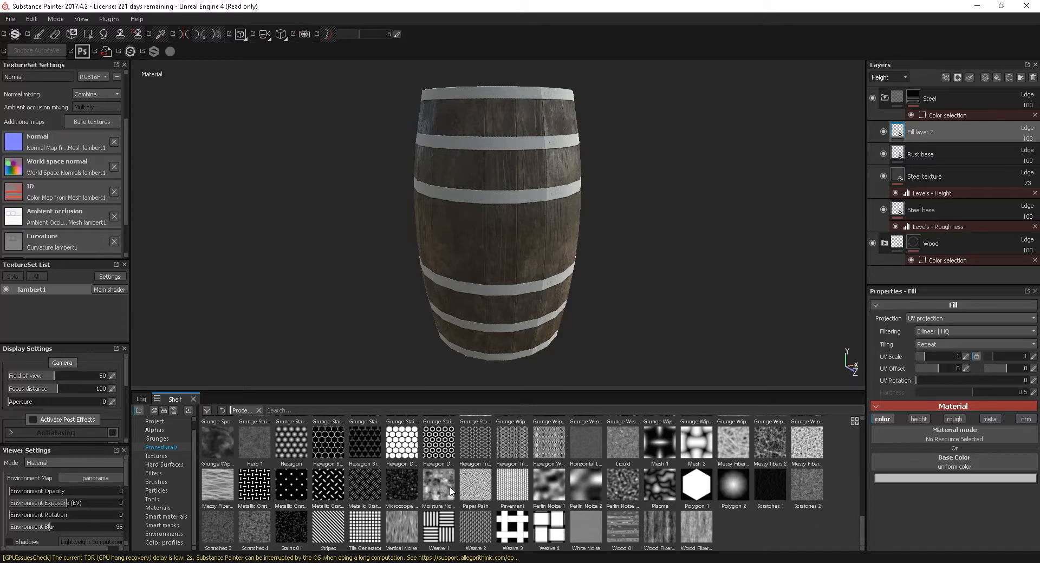
pyautogui.moveTo(450, 491)
pyautogui.moveTo(439, 491); pyautogui.dragTo(957, 465)
pyautogui.keyDown('alt'); pyautogui.moveTo(550, 226); pyautogui.dragTo(696, 269, button='right'); pyautogui.keyUp('alt')
pyautogui.keyDown('alt'); pyautogui.moveTo(494, 233); pyautogui.dragTo(736, 256); pyautogui.keyUp('alt')
pyautogui.keyDown('alt'); pyautogui.moveTo(736, 255); pyautogui.dragTo(622, 329, button='right'); pyautogui.keyUp('alt')
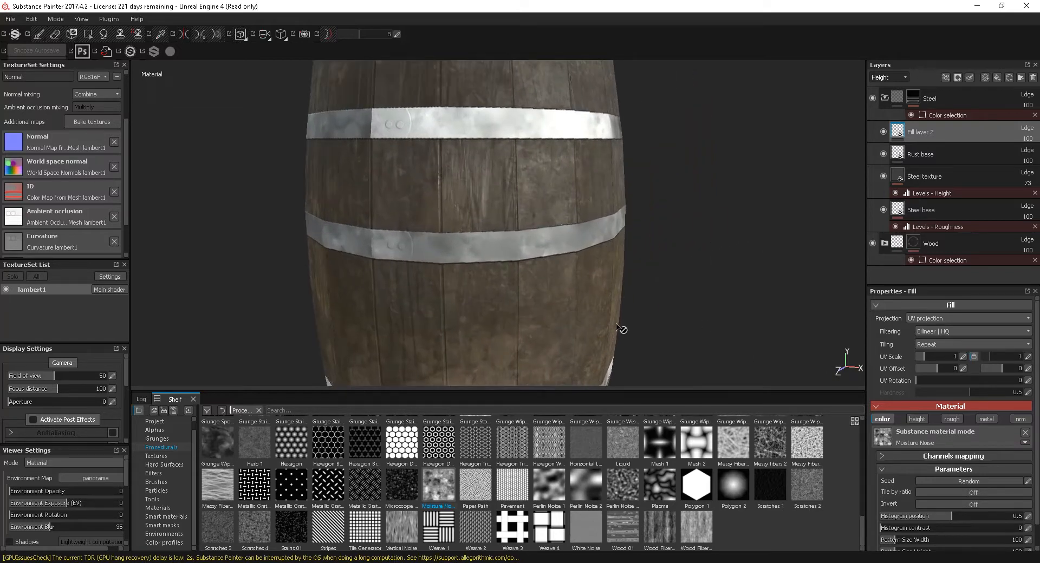
# Set the noise layer's UV scale to 4.39 and its projection to Tri-planar, and check the hoops around the barrel.
pyautogui.click(928, 356)
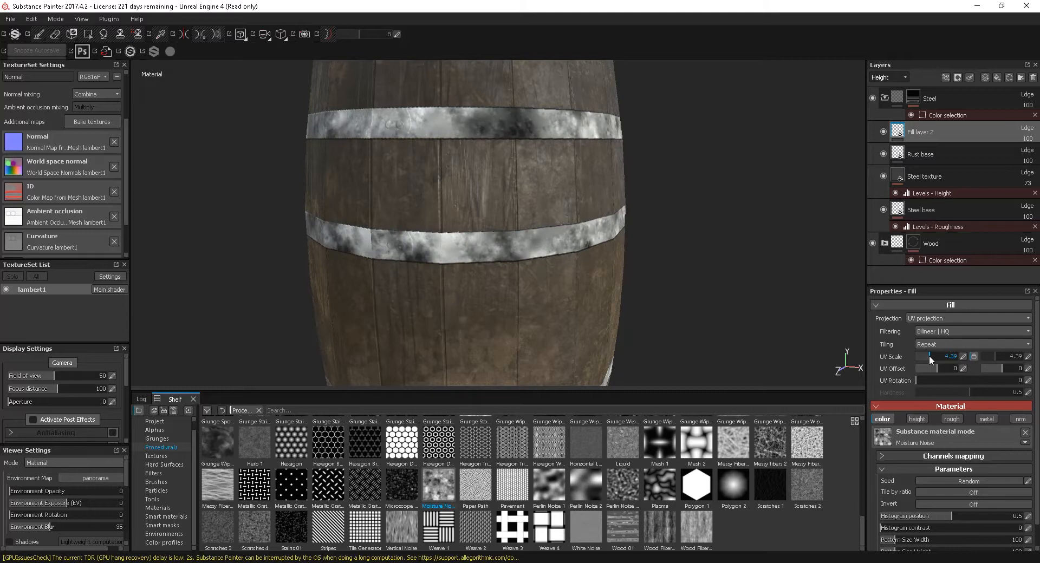
pyautogui.click(937, 320)
pyautogui.click(940, 335)
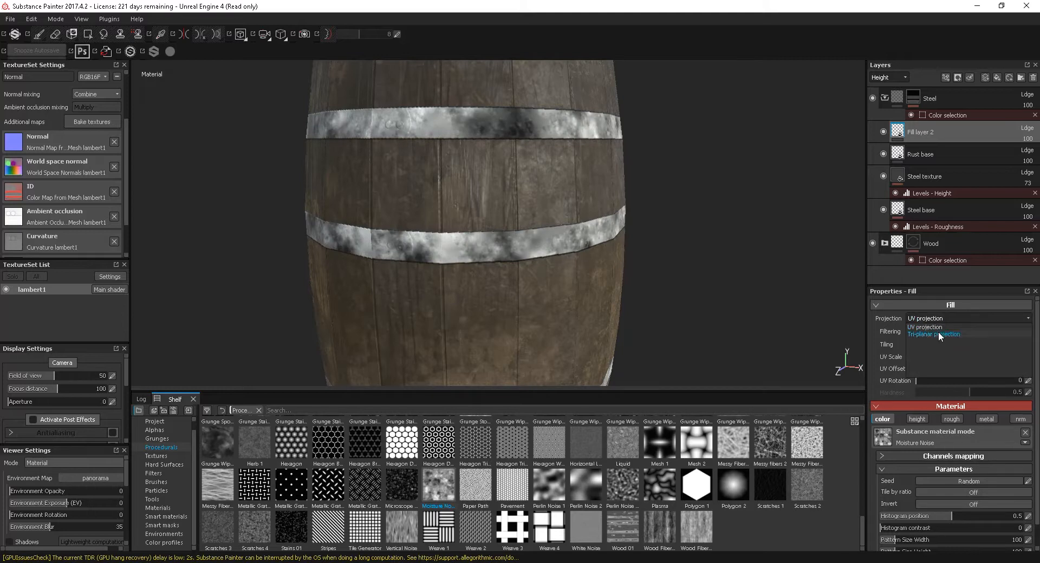
pyautogui.keyDown('alt'); pyautogui.moveTo(504, 184); pyautogui.dragTo(534, 196); pyautogui.keyUp('alt')
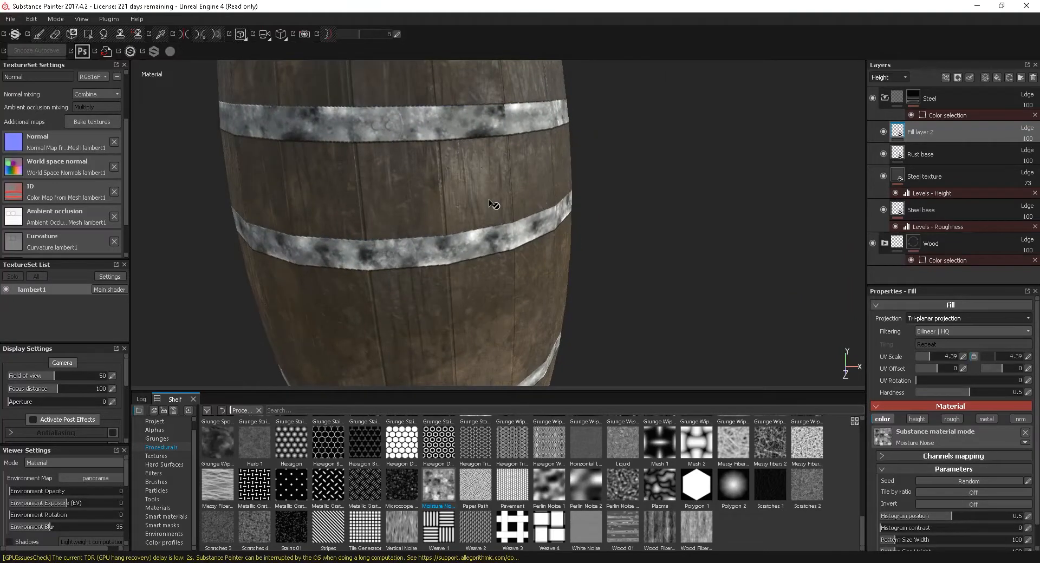
pyautogui.press('f')
pyautogui.keyDown('alt'); pyautogui.moveTo(660, 227); pyautogui.dragTo(539, 245); pyautogui.keyUp('alt')
# Try the Overlay and Normal blending modes on the noise layer in the Height channel and restore Linear dodge (Add).
pyautogui.click(1028, 128)
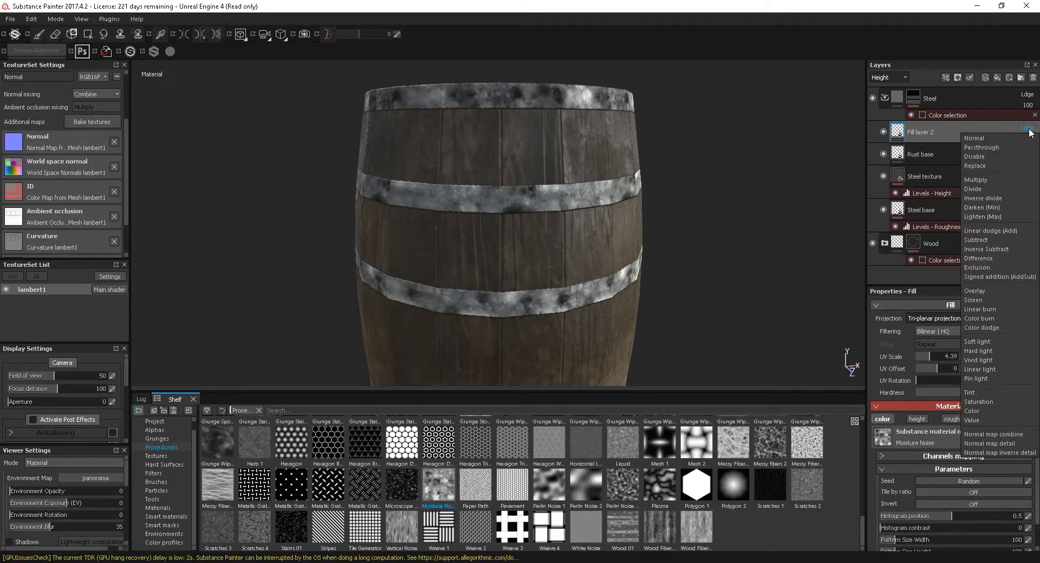
pyautogui.click(984, 291)
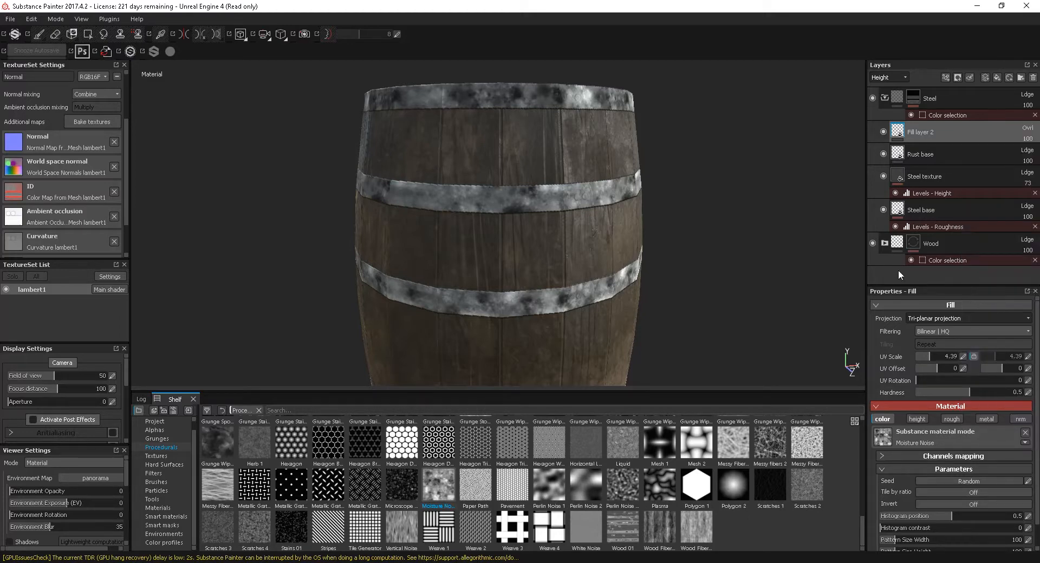
pyautogui.click(1028, 128)
pyautogui.click(996, 137)
pyautogui.click(1027, 129)
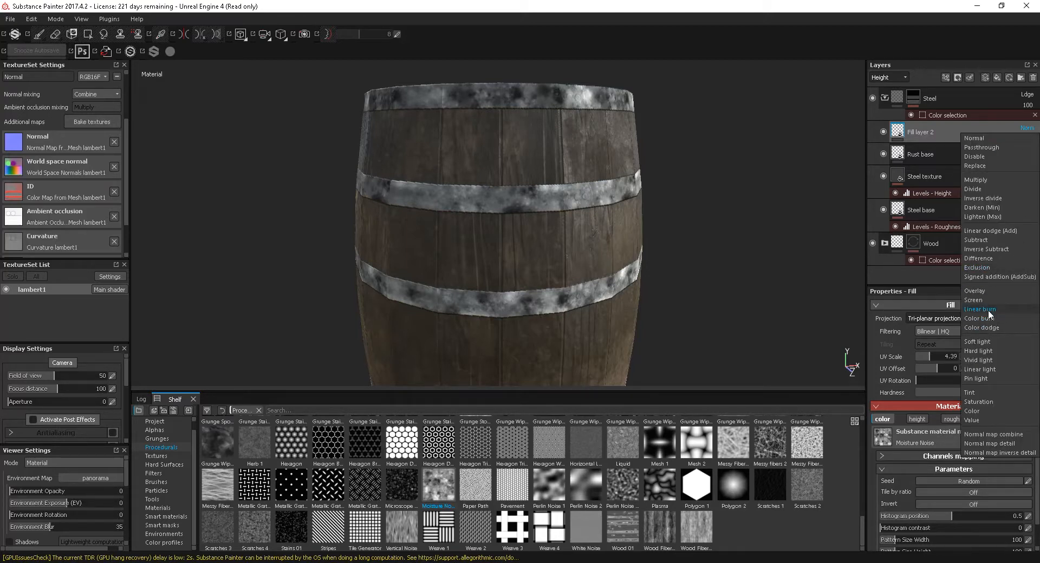
pyautogui.click(989, 231)
# In the Base Color channel, set the Moisture Noise layer's blending mode to Overlay and its opacity to 75.
pyautogui.click(892, 76)
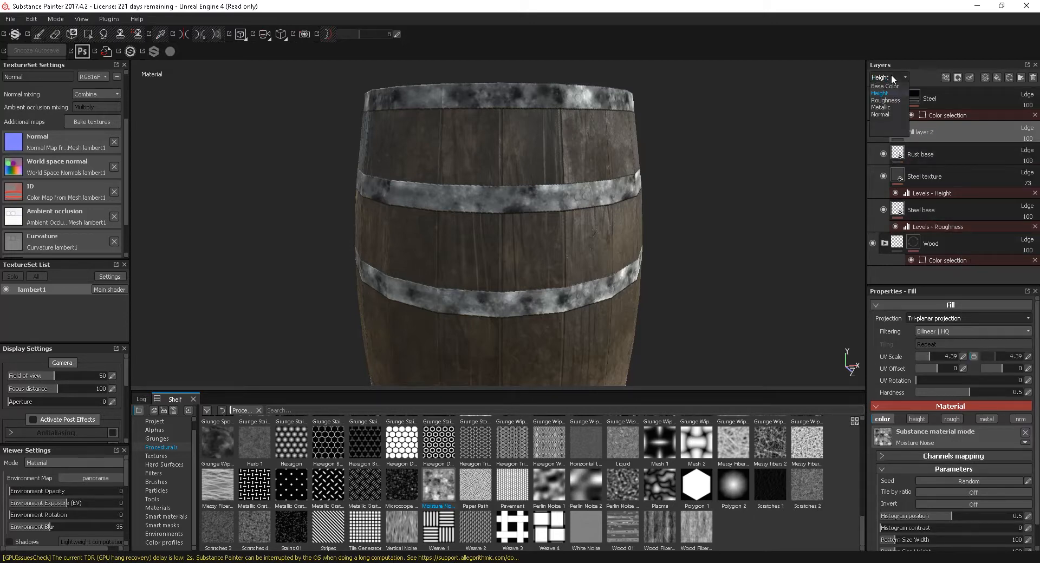
pyautogui.click(892, 86)
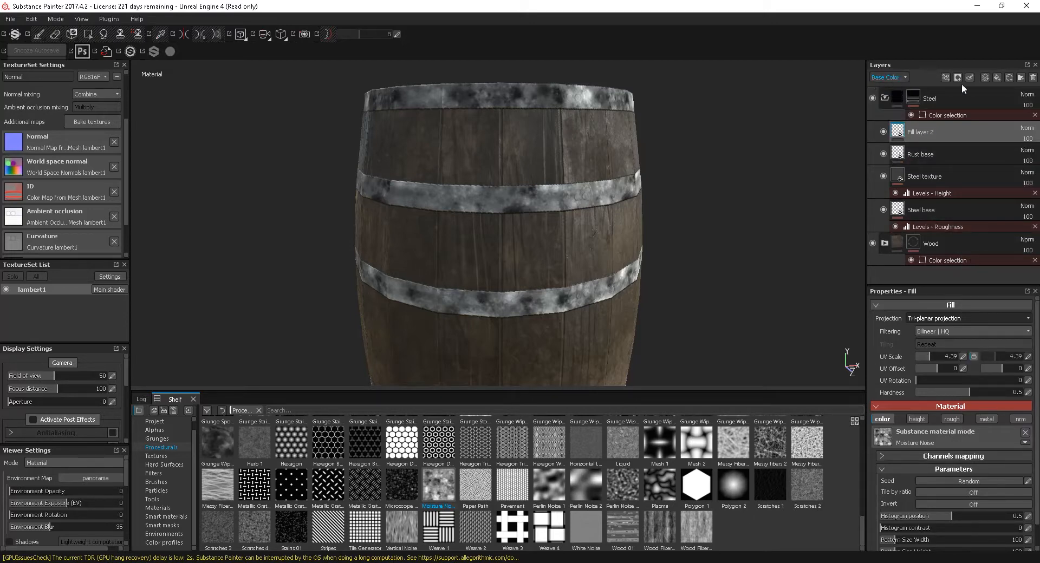
pyautogui.click(1030, 133)
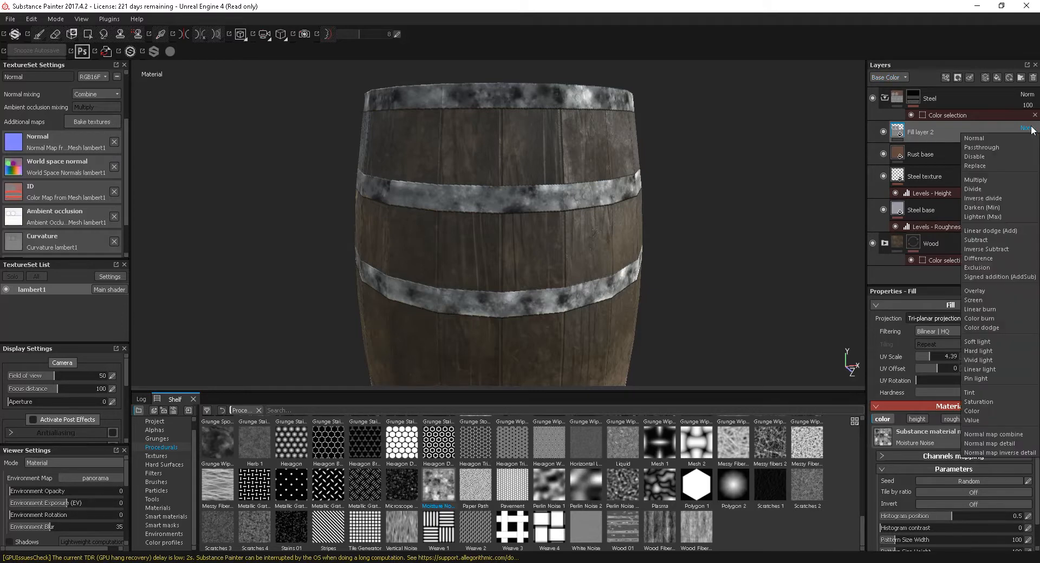
pyautogui.click(983, 283)
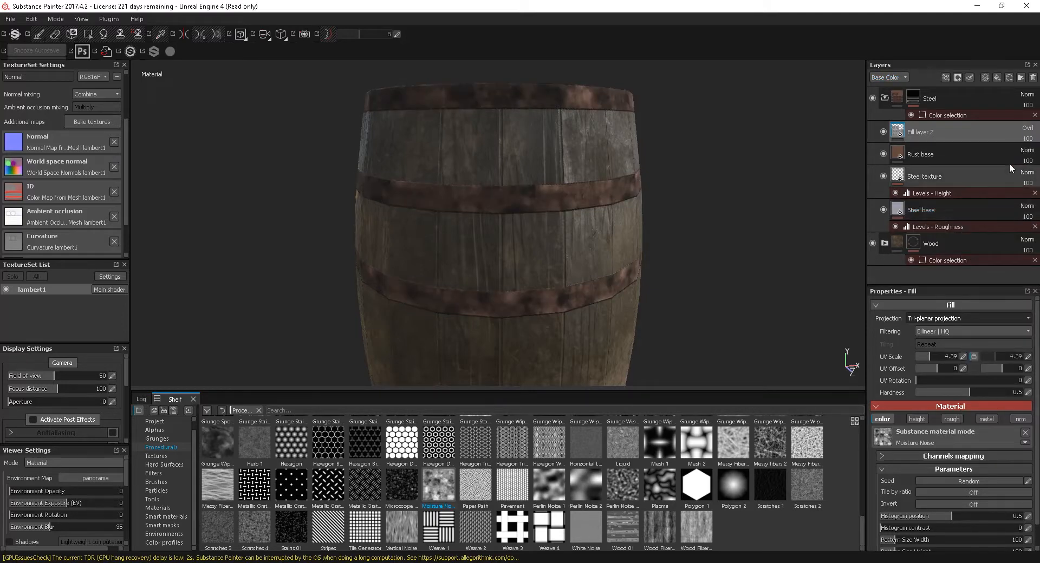
pyautogui.click(1025, 149)
pyautogui.write('75')
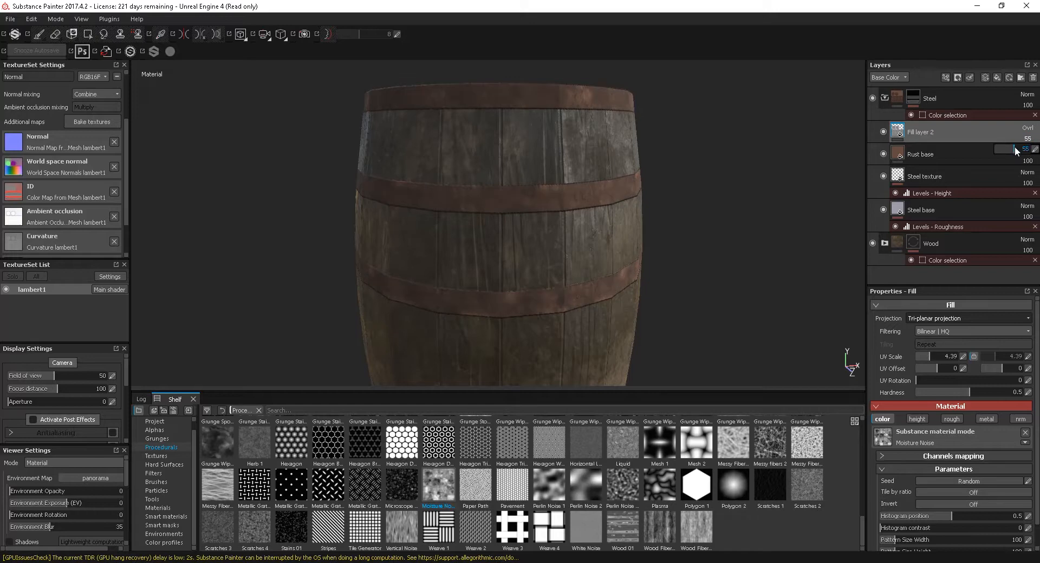
pyautogui.press('Return')
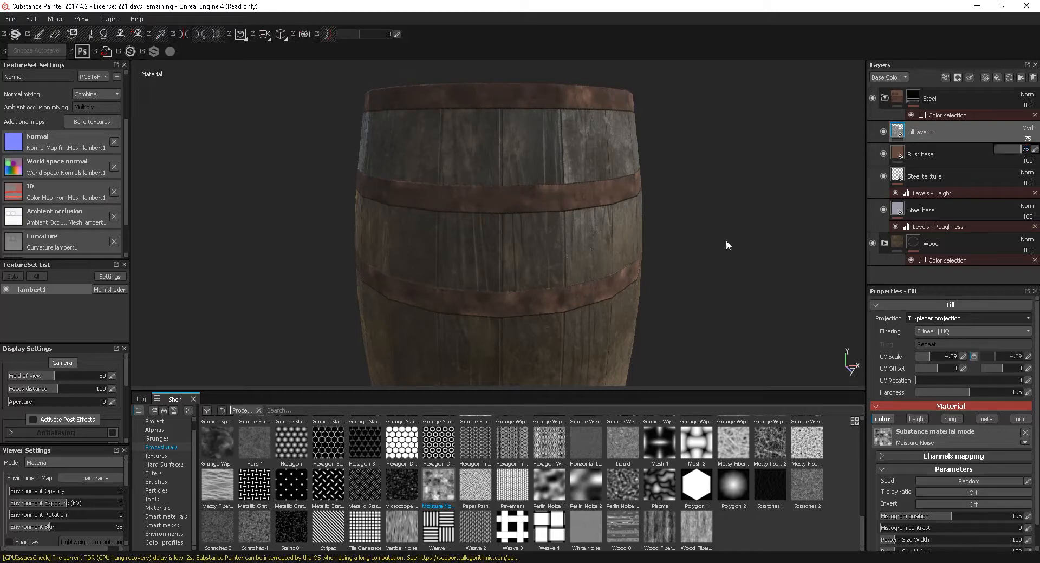
# Examine the rust color variation on the hoops from several angles and distances.
pyautogui.scroll(-5, 494, 258)
pyautogui.keyDown('alt'); pyautogui.moveTo(526, 262); pyautogui.dragTo(520, 206, button='middle'); pyautogui.keyUp('alt')
pyautogui.keyDown('alt'); pyautogui.moveTo(520, 207); pyautogui.dragTo(460, 219); pyautogui.keyUp('alt')
pyautogui.keyDown('alt'); pyautogui.moveTo(583, 242); pyautogui.dragTo(547, 244, button='middle'); pyautogui.keyUp('alt')
pyautogui.keyDown('alt'); pyautogui.moveTo(548, 244); pyautogui.dragTo(709, 319, button='right'); pyautogui.keyUp('alt')
pyautogui.keyDown('alt'); pyautogui.moveTo(529, 211); pyautogui.dragTo(566, 225, button='right'); pyautogui.keyUp('alt')
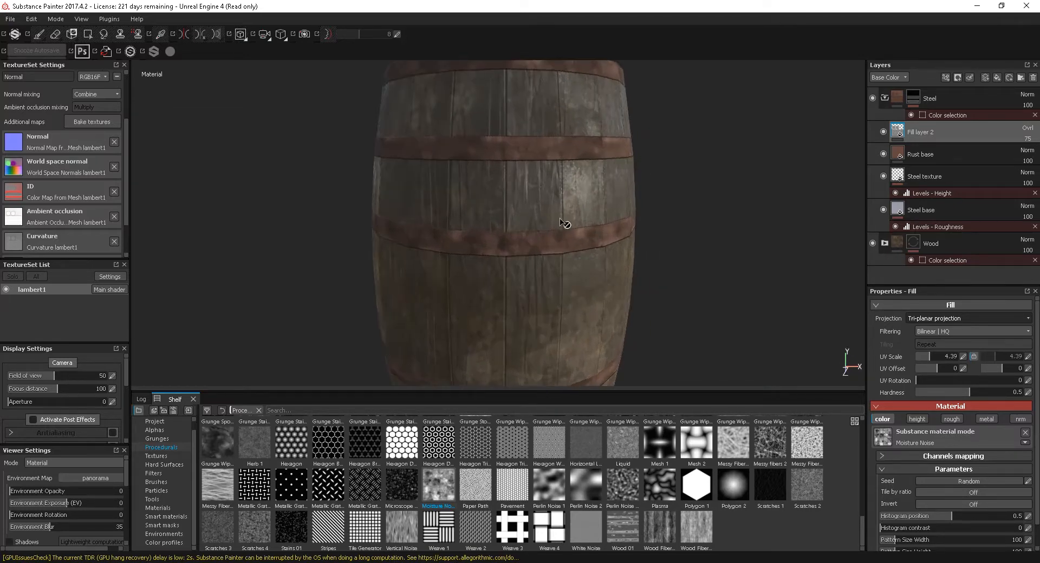
pyautogui.keyDown('alt'); pyautogui.moveTo(536, 218); pyautogui.dragTo(530, 276, button='middle'); pyautogui.keyUp('alt')
pyautogui.keyDown('alt'); pyautogui.moveTo(533, 271); pyautogui.dragTo(652, 300, button='right'); pyautogui.keyUp('alt')
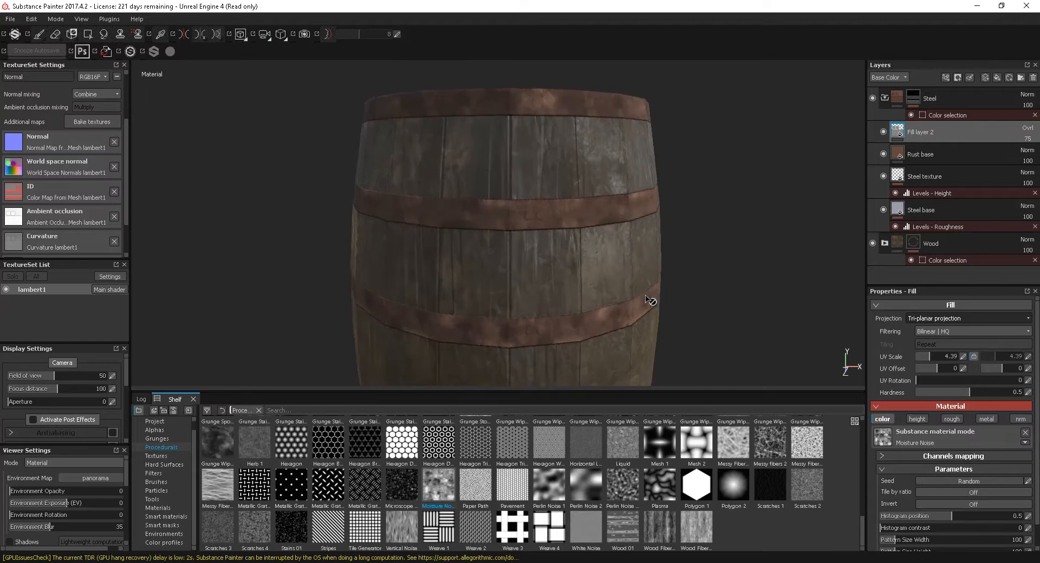
# Rename the Moisture Noise fill layer as "Rust darker".
pyautogui.doubleClick(928, 133)
pyautogui.write('Rust')
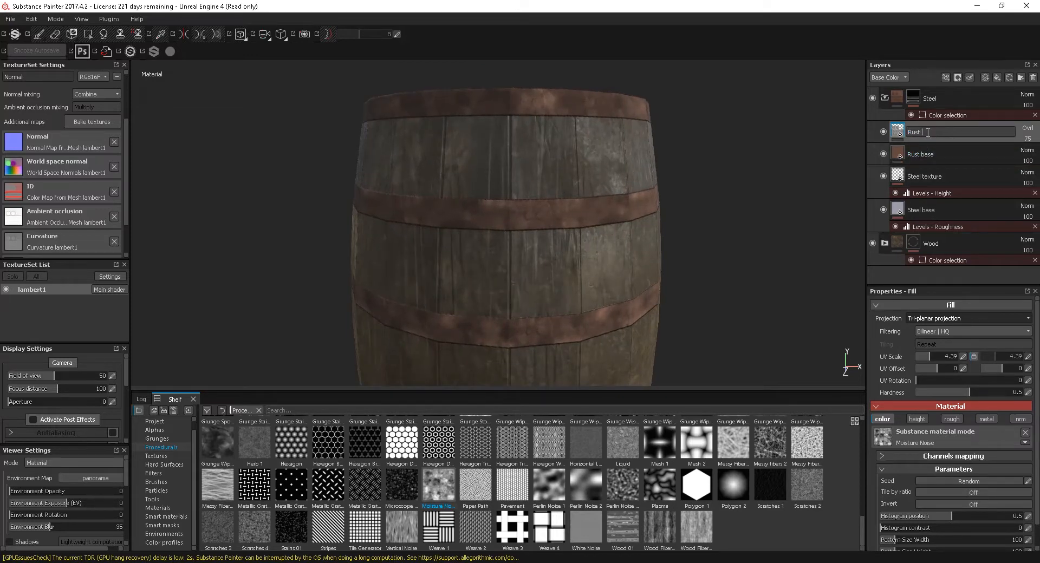
pyautogui.write(' darker')
pyautogui.press('Return')
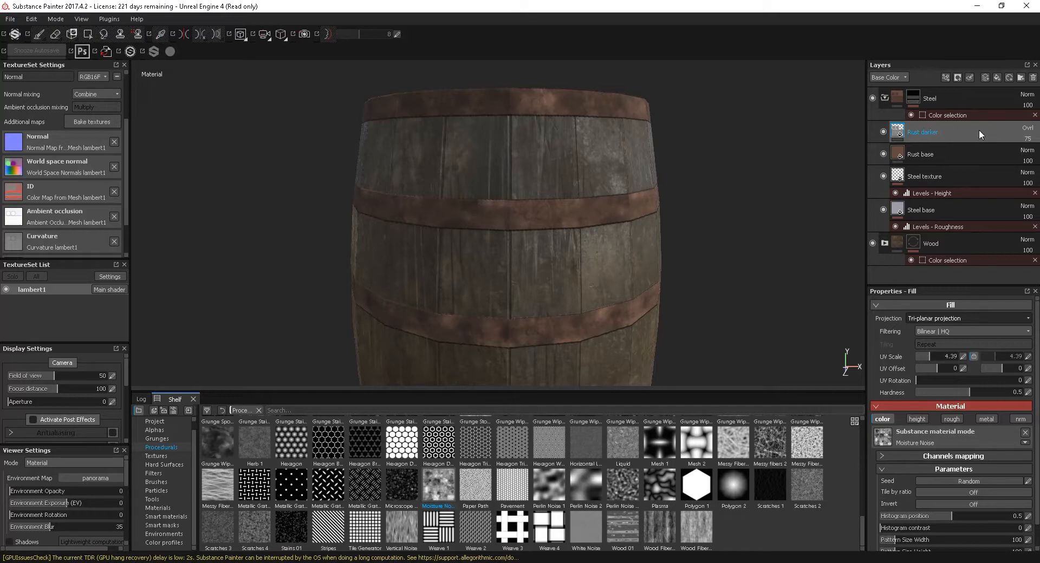
# Add a fill layer above Rust darker and disable its roughness, metallic and normal channels.
pyautogui.click(997, 77)
pyautogui.keyDown('alt'); pyautogui.moveTo(551, 223); pyautogui.dragTo(551, 281); pyautogui.keyUp('alt')
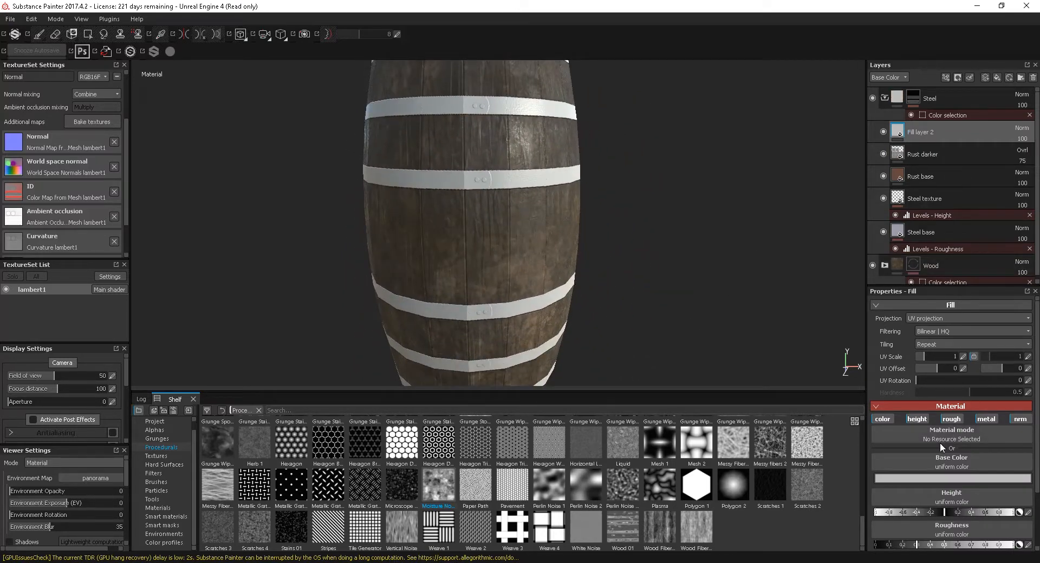
pyautogui.click(951, 419)
pyautogui.click(986, 419)
pyautogui.click(1020, 419)
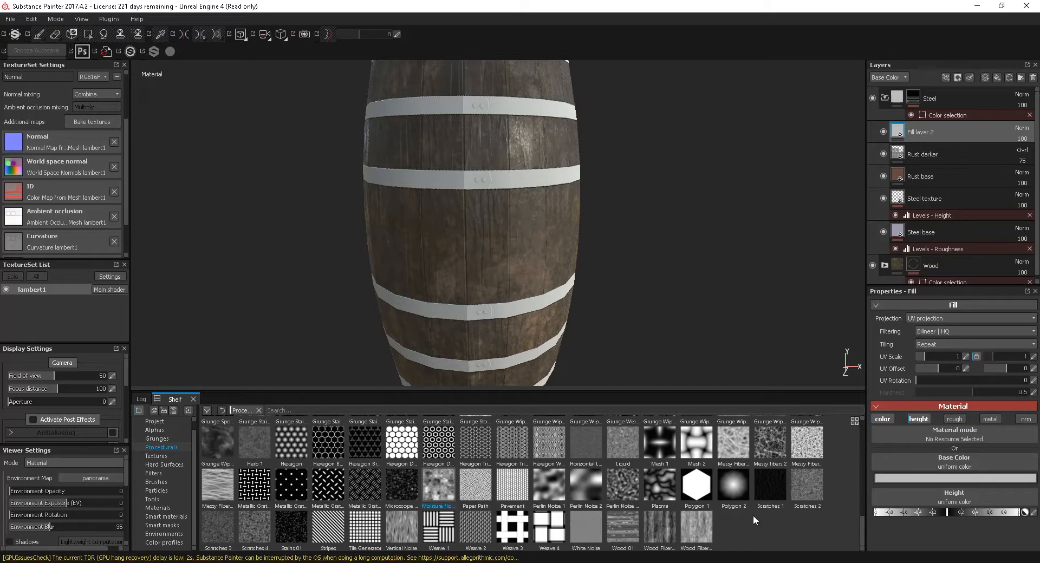
# Browse the procedural grunge previews for a pattern suited to rust variation.
pyautogui.moveTo(863, 521); pyautogui.dragTo(860, 474)
pyautogui.moveTo(332, 473)
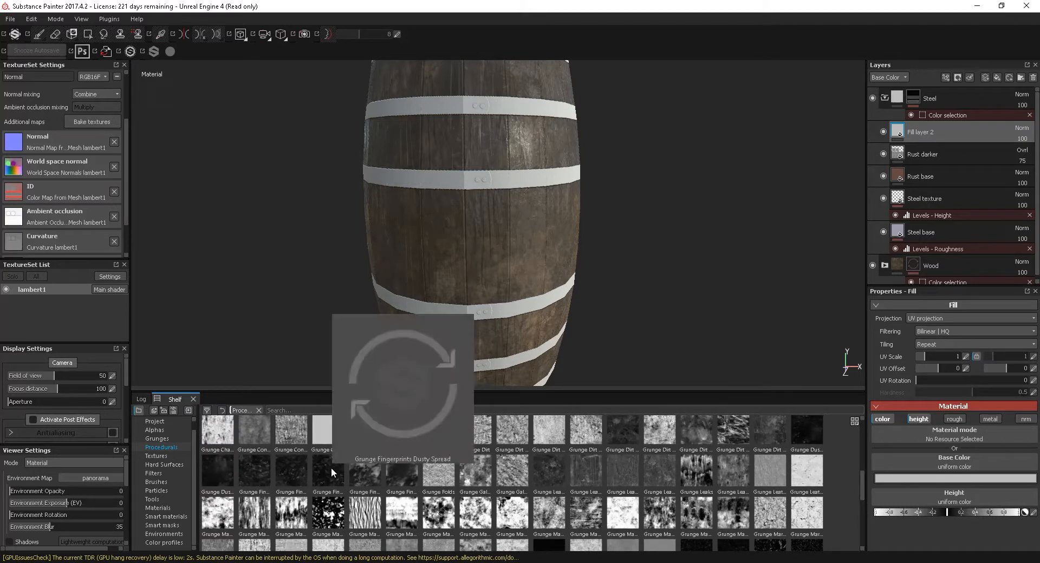
pyautogui.moveTo(296, 476)
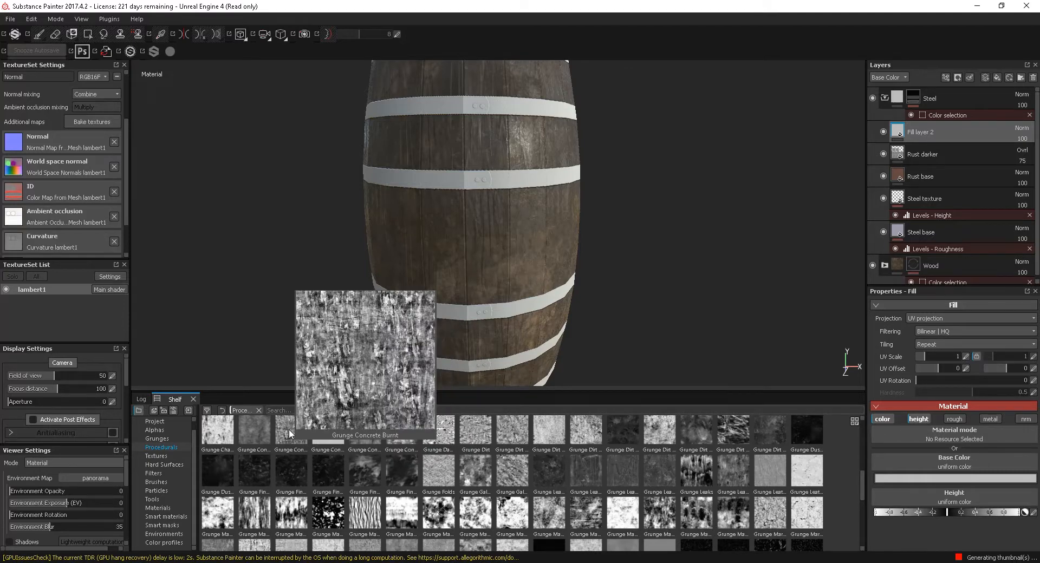
pyautogui.moveTo(259, 429)
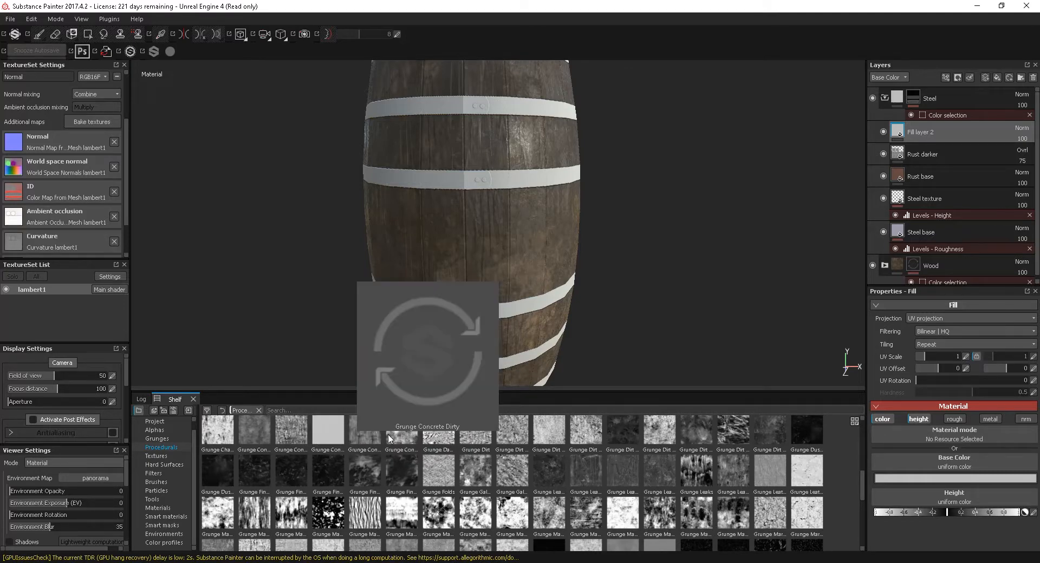
pyautogui.moveTo(435, 437)
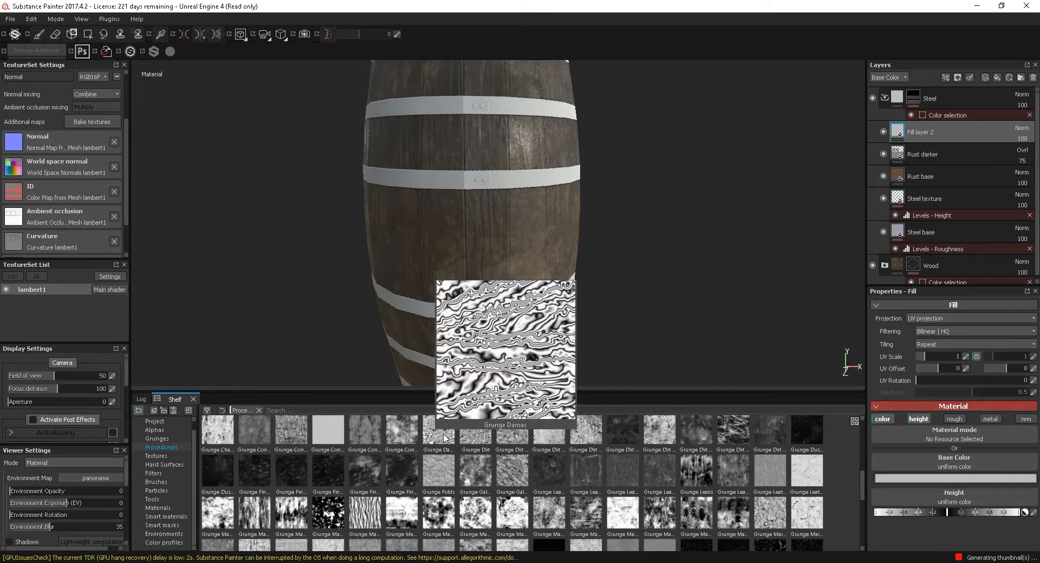
pyautogui.moveTo(529, 438)
pyautogui.moveTo(864, 488); pyautogui.dragTo(853, 460)
pyautogui.scroll(-1, 854, 461)
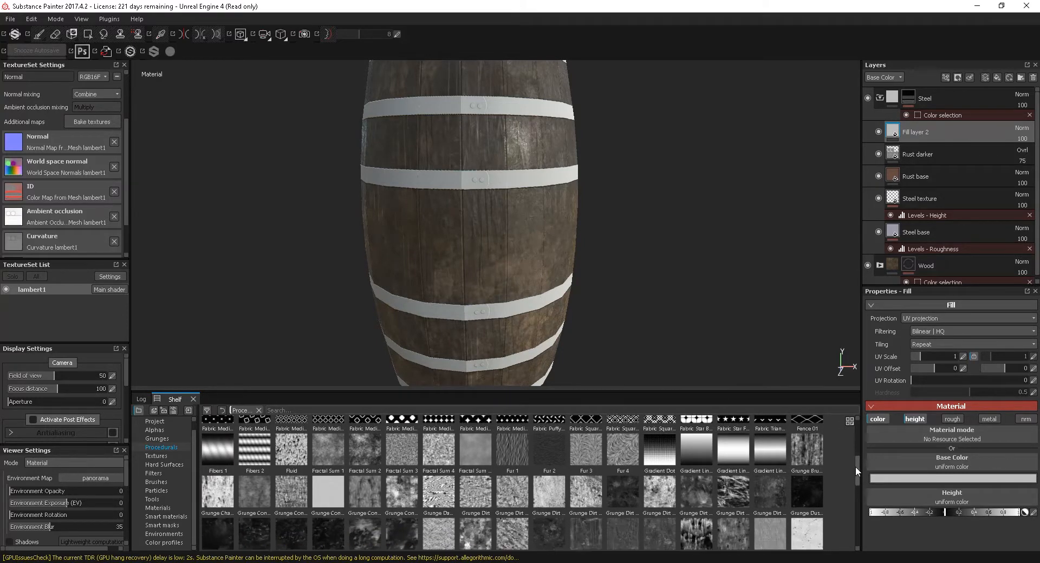
# Search the procedurals for "met", apply Grunge Rust Fine to the new fill layer's base color and disable its height channel.
pyautogui.click(295, 410)
pyautogui.write('ox')
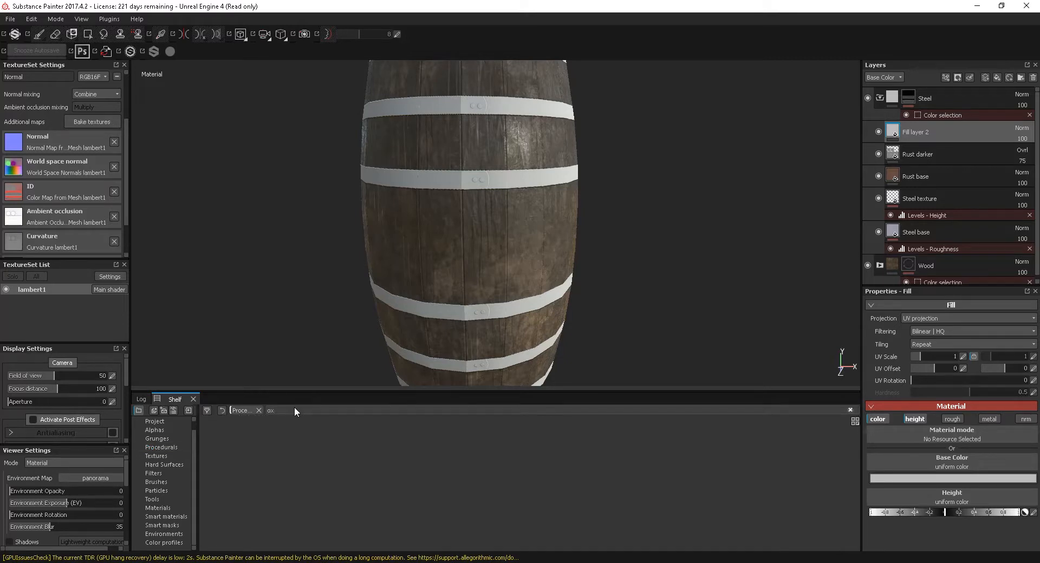
pyautogui.press('BackSpace')
pyautogui.press('BackSpace')
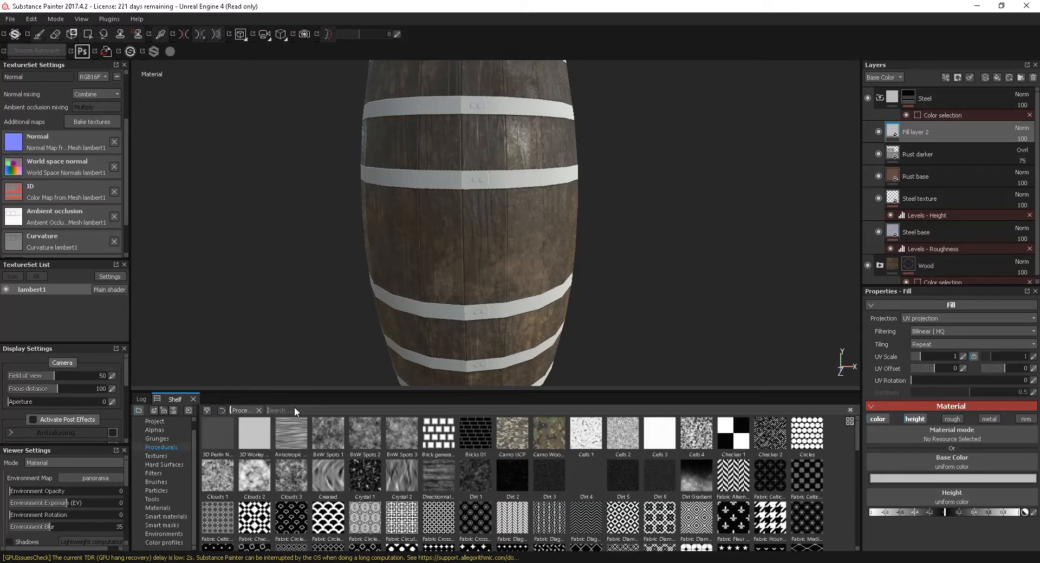
pyautogui.write('met')
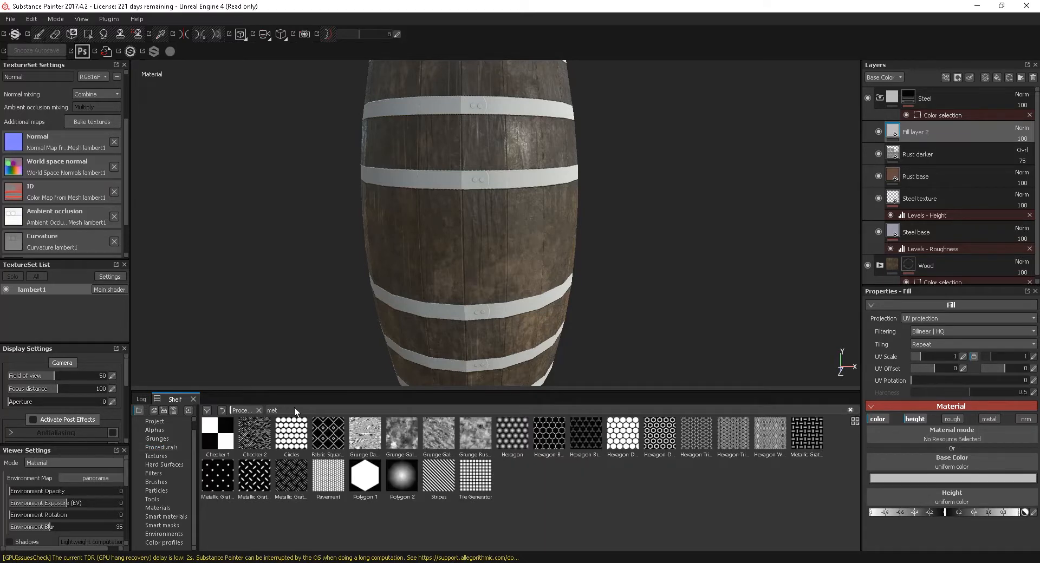
pyautogui.moveTo(474, 433)
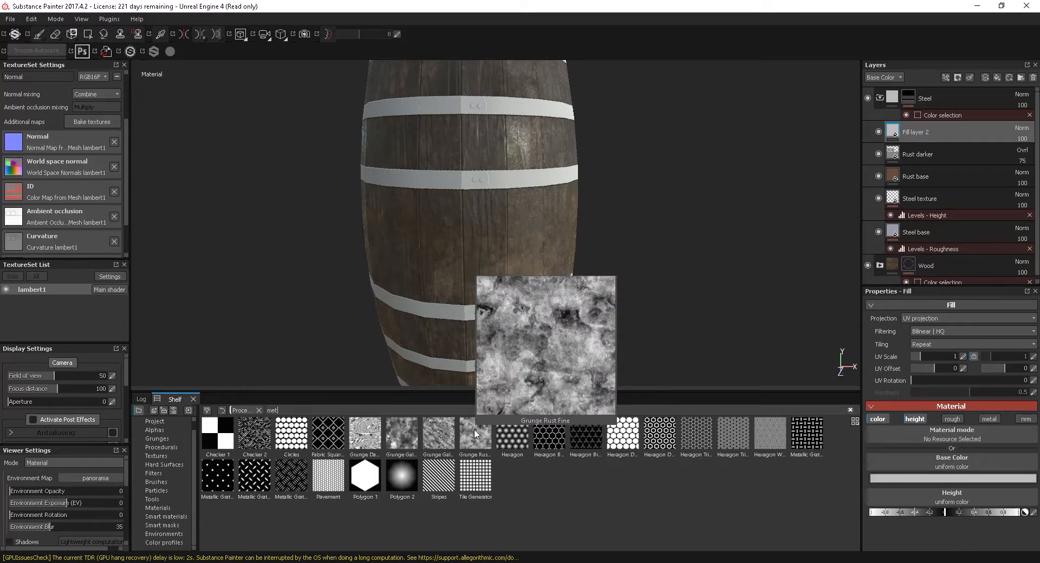
pyautogui.moveTo(478, 439); pyautogui.dragTo(939, 468)
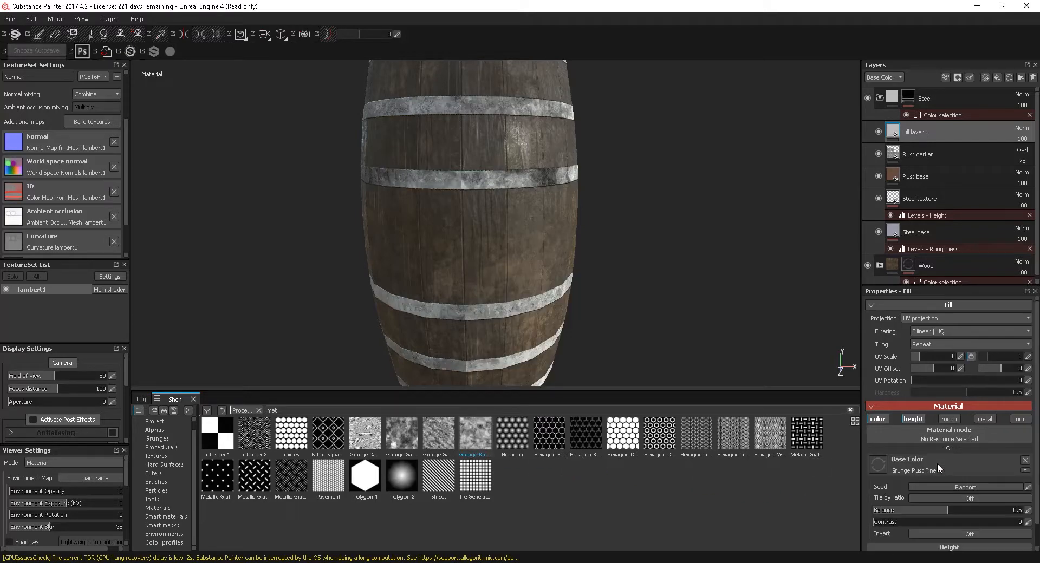
pyautogui.click(916, 421)
# Set the Grunge Rust Fine layer to Overlay blending at 86 opacity and compare the hoops with the layer hidden and shown.
pyautogui.keyDown('alt'); pyautogui.moveTo(403, 183); pyautogui.dragTo(639, 259, button='right'); pyautogui.keyUp('alt')
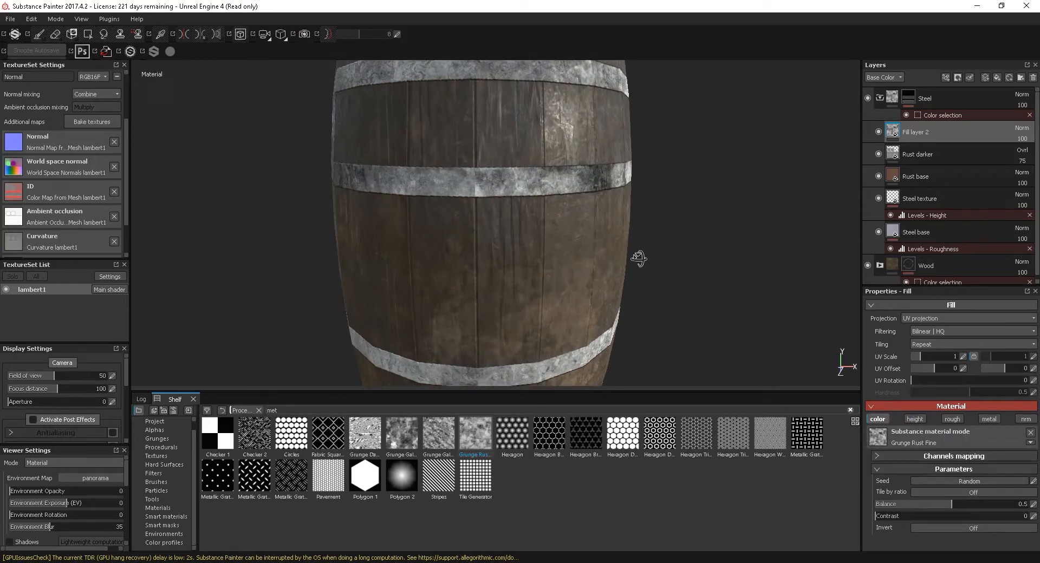
pyautogui.keyDown('alt'); pyautogui.moveTo(639, 259); pyautogui.dragTo(571, 260); pyautogui.keyUp('alt')
pyautogui.keyDown('alt'); pyautogui.moveTo(594, 253); pyautogui.dragTo(505, 331, button='middle'); pyautogui.keyUp('alt')
pyautogui.keyDown('alt'); pyautogui.moveTo(476, 225); pyautogui.dragTo(517, 234, button='right'); pyautogui.keyUp('alt')
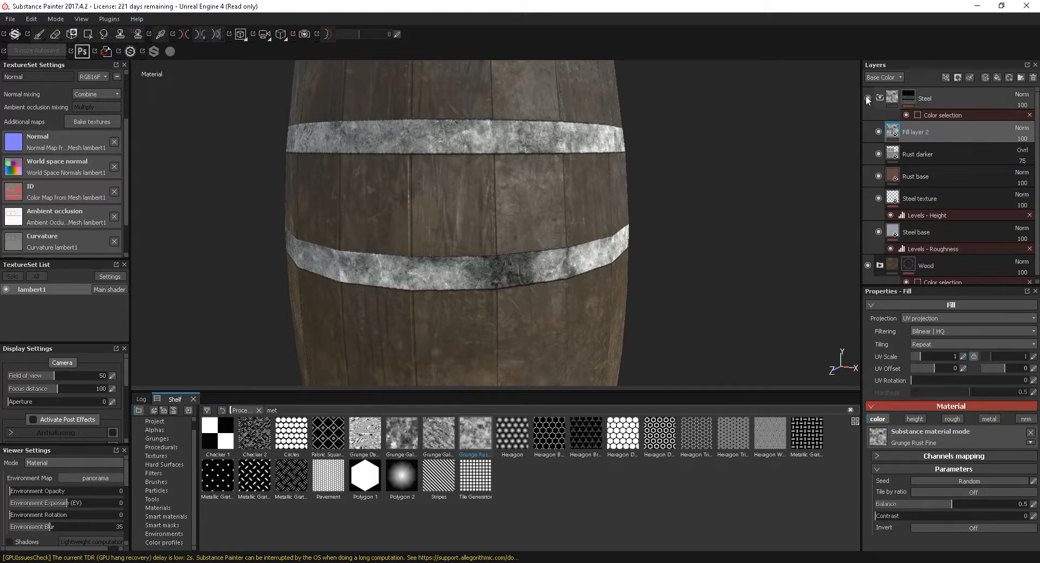
pyautogui.click(1021, 128)
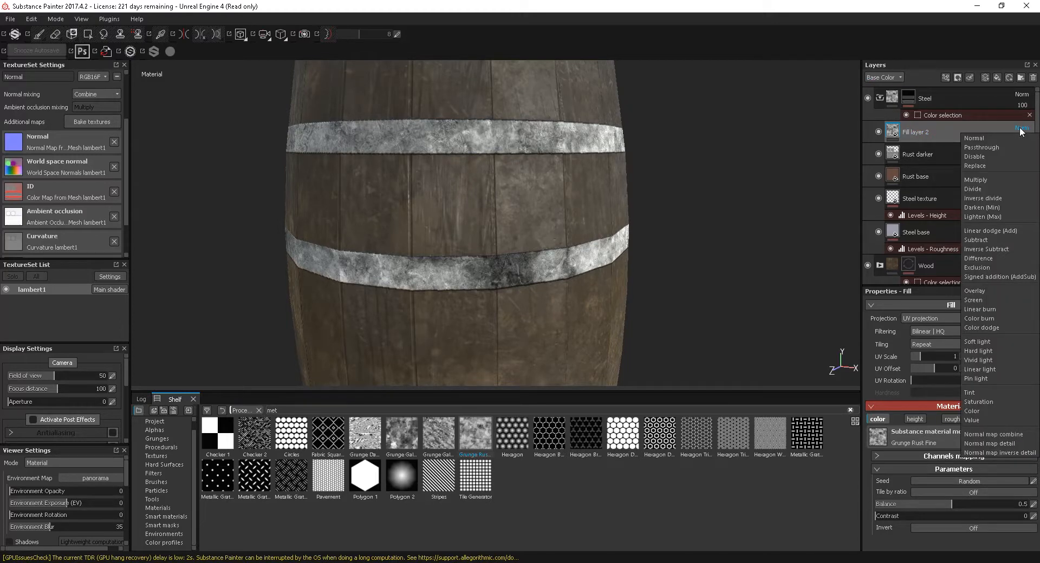
pyautogui.click(986, 289)
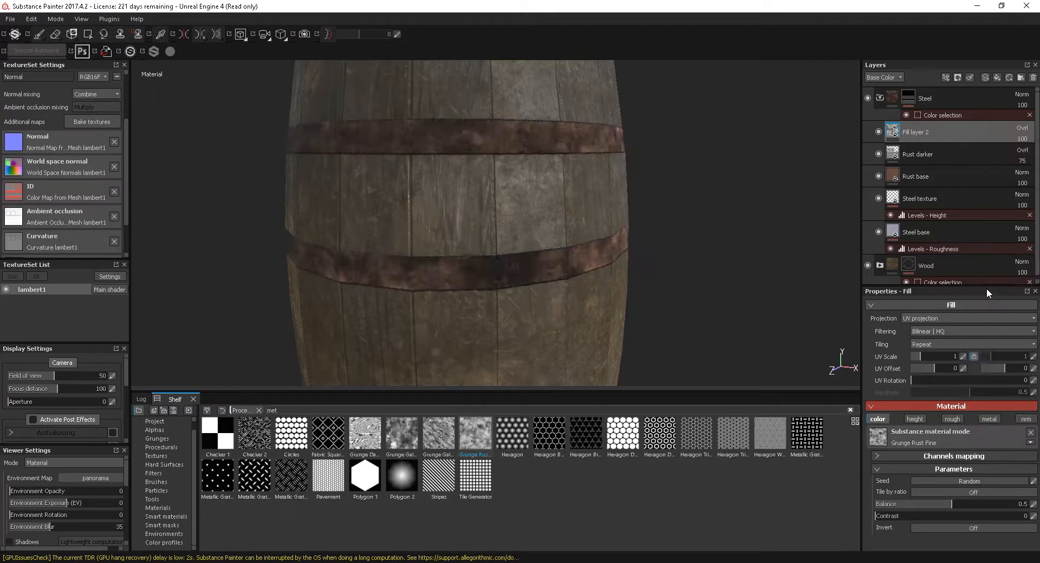
pyautogui.click(1029, 139)
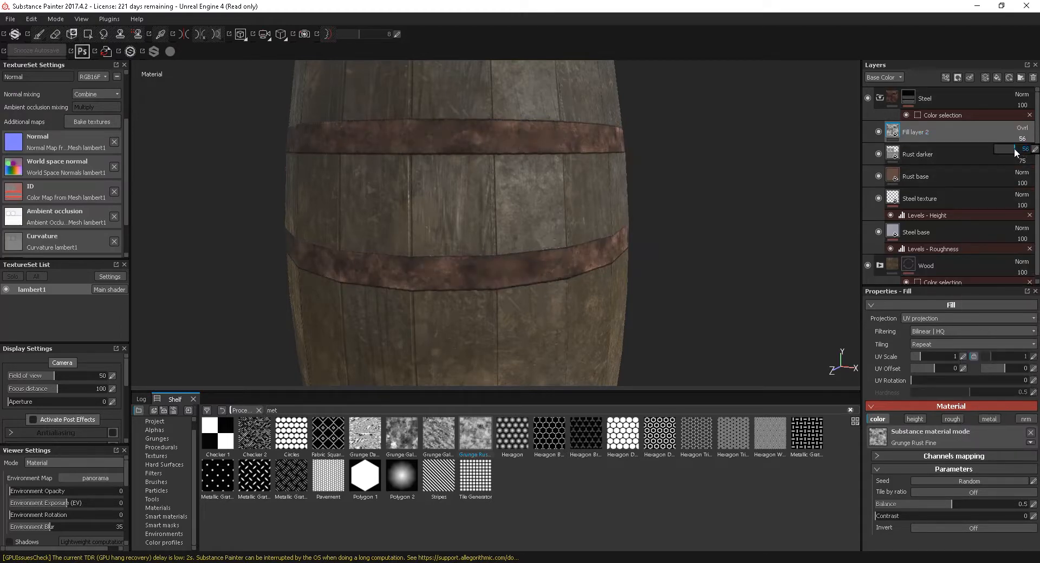
pyautogui.moveTo(1035, 153); pyautogui.dragTo(1025, 153)
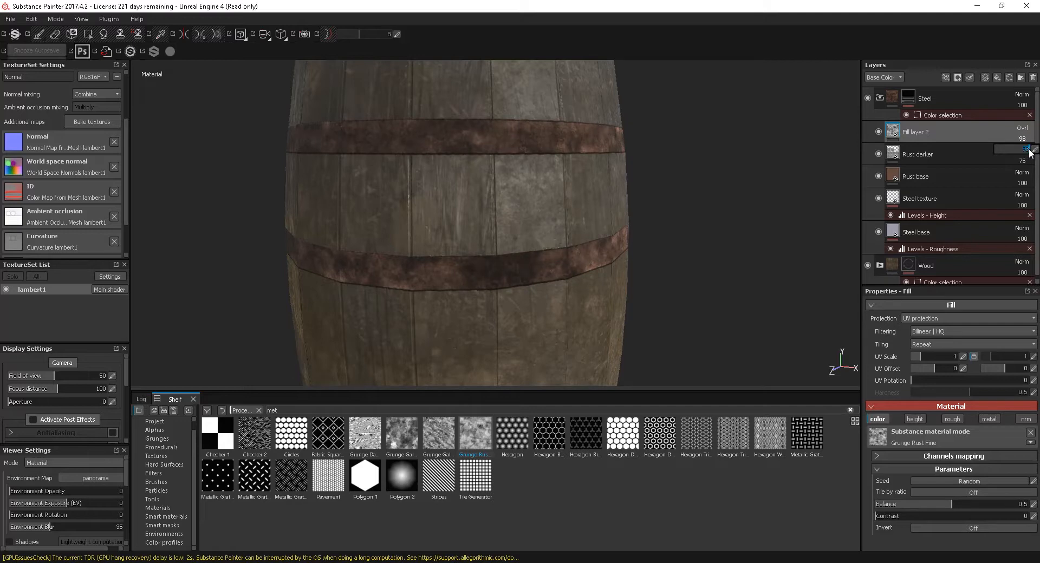
pyautogui.click(878, 132)
pyautogui.click(877, 132)
# Set the Grunge Rust Fine layer's UV scale to 1.18.
pyautogui.scroll(-3, 390, 108)
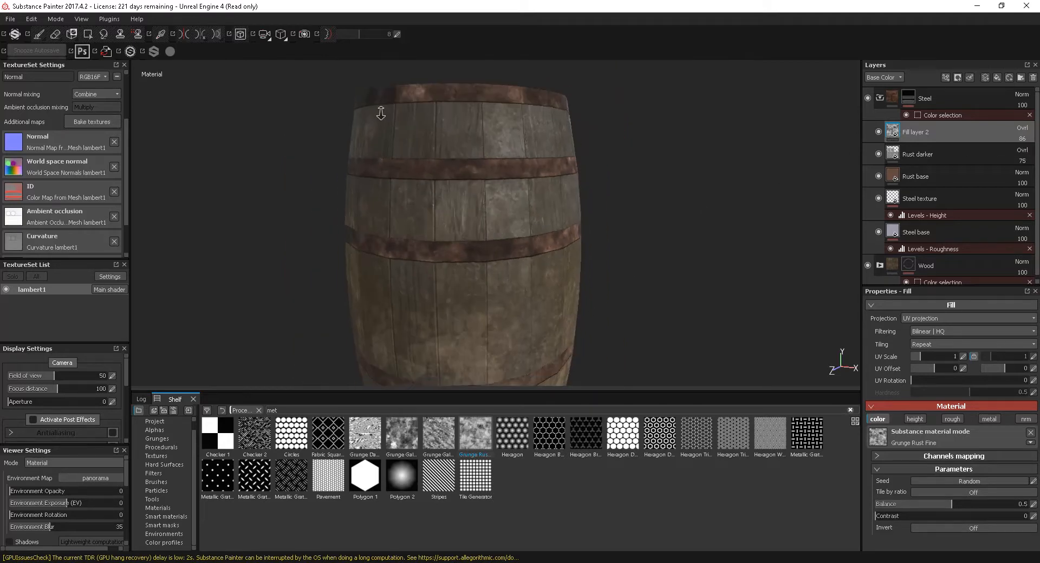
pyautogui.click(921, 355)
pyautogui.moveTo(921, 356); pyautogui.dragTo(921, 355)
# Examine the scaled grunge on the hoops, from the whole barrel to a close-up of its upper rim.
pyautogui.keyDown('alt'); pyautogui.moveTo(383, 238); pyautogui.dragTo(413, 181, button='right'); pyautogui.keyUp('alt')
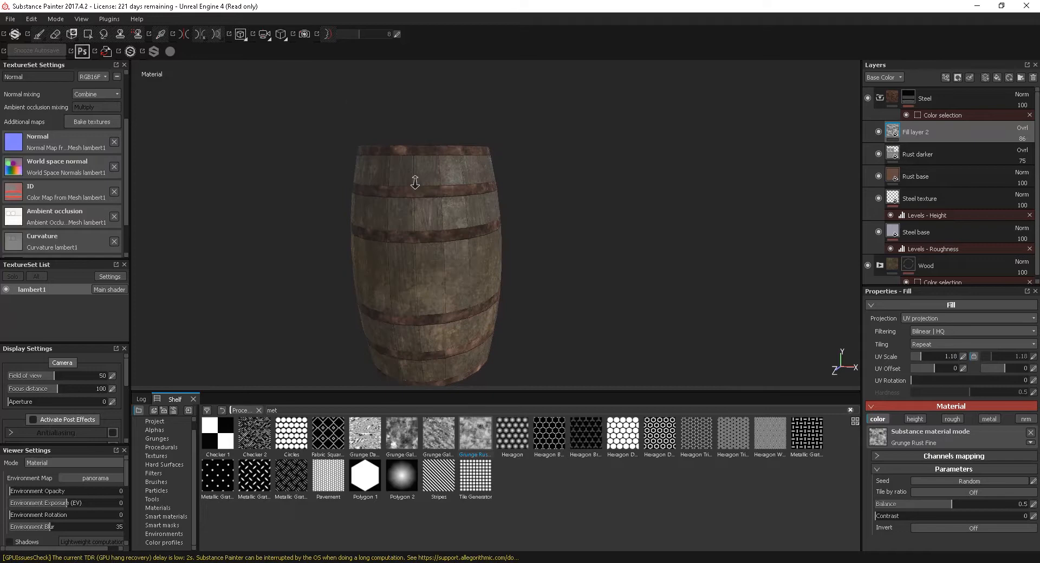
pyautogui.keyDown('alt'); pyautogui.moveTo(433, 178); pyautogui.dragTo(509, 152, button='middle'); pyautogui.keyUp('alt')
pyautogui.moveTo(509, 152)
pyautogui.keyDown('alt'); pyautogui.mouseDown()
pyautogui.moveTo(271, 150)
pyautogui.moveTo(494, 162)
pyautogui.mouseUp(); pyautogui.keyUp('alt')
pyautogui.keyDown('alt'); pyautogui.moveTo(506, 169); pyautogui.dragTo(515, 190, button='right'); pyautogui.keyUp('alt')
pyautogui.keyDown('alt'); pyautogui.moveTo(515, 190); pyautogui.dragTo(530, 237); pyautogui.keyUp('alt')
pyautogui.keyDown('alt'); pyautogui.moveTo(529, 237); pyautogui.dragTo(667, 310, button='right'); pyautogui.keyUp('alt')
pyautogui.keyDown('alt'); pyautogui.moveTo(666, 310); pyautogui.dragTo(552, 249, button='middle'); pyautogui.keyUp('alt')
pyautogui.keyDown('alt'); pyautogui.moveTo(552, 248); pyautogui.dragTo(614, 286, button='right'); pyautogui.keyUp('alt')
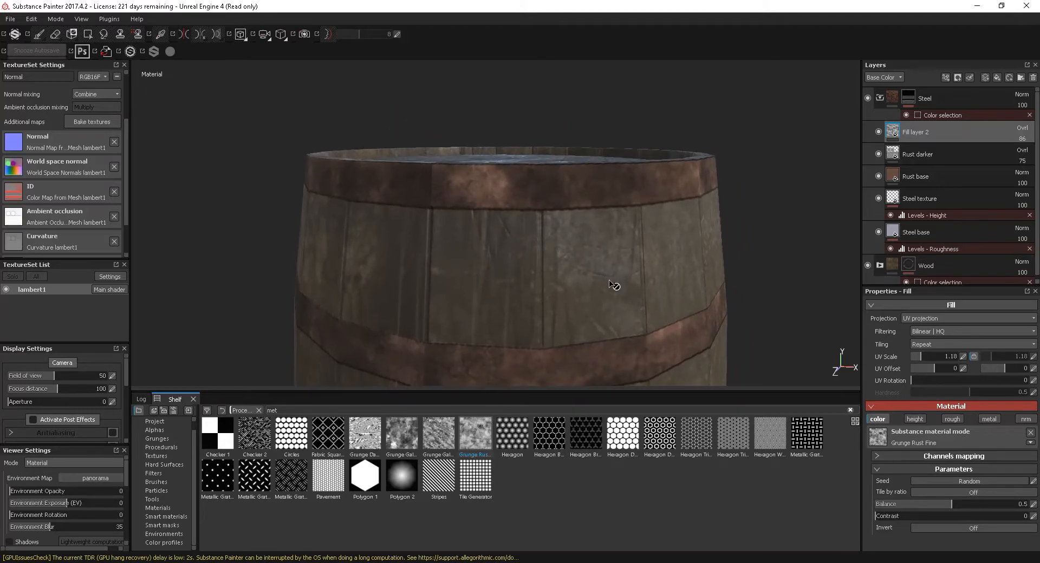
# Rename the Grunge Rust Fine fill layer as "Rust variation".
pyautogui.doubleClick(914, 134)
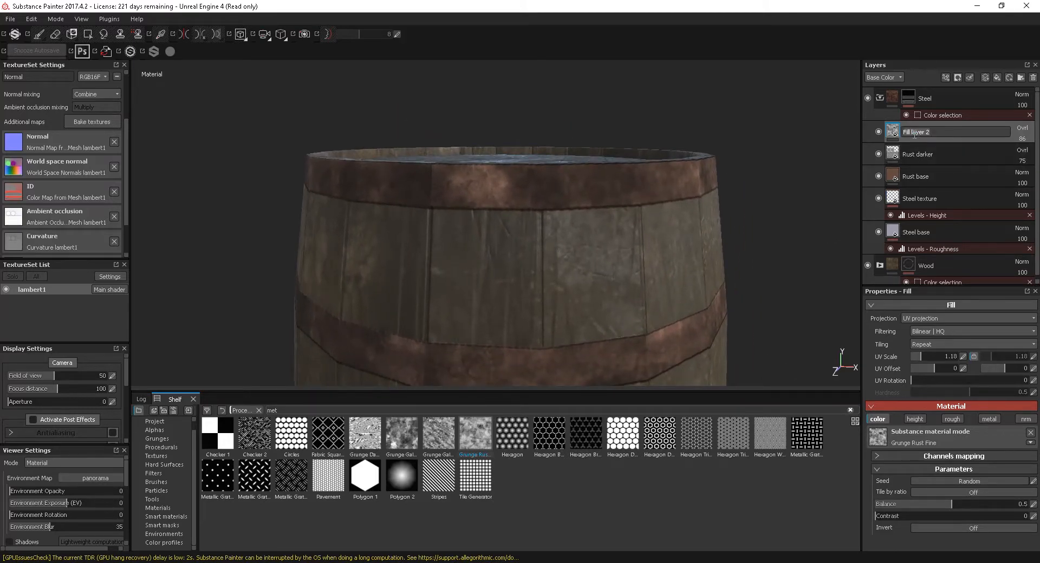
pyautogui.write('Rust variati')
pyautogui.write('on')
pyautogui.press('Return')
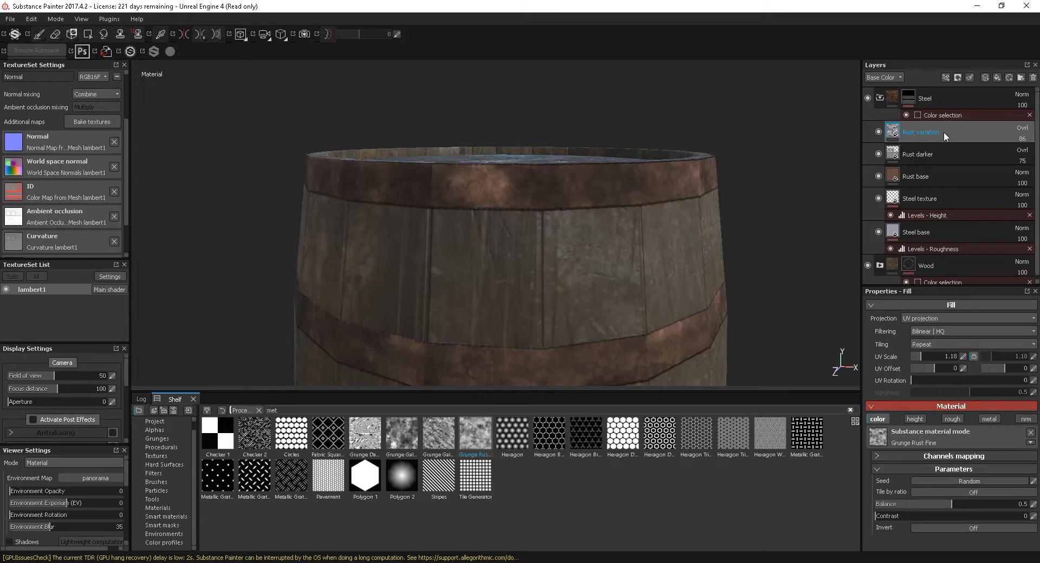
# Add a fill layer above Rust variation and disable its color channel.
pyautogui.click(997, 77)
pyautogui.moveTo(1037, 376); pyautogui.dragTo(1037, 431)
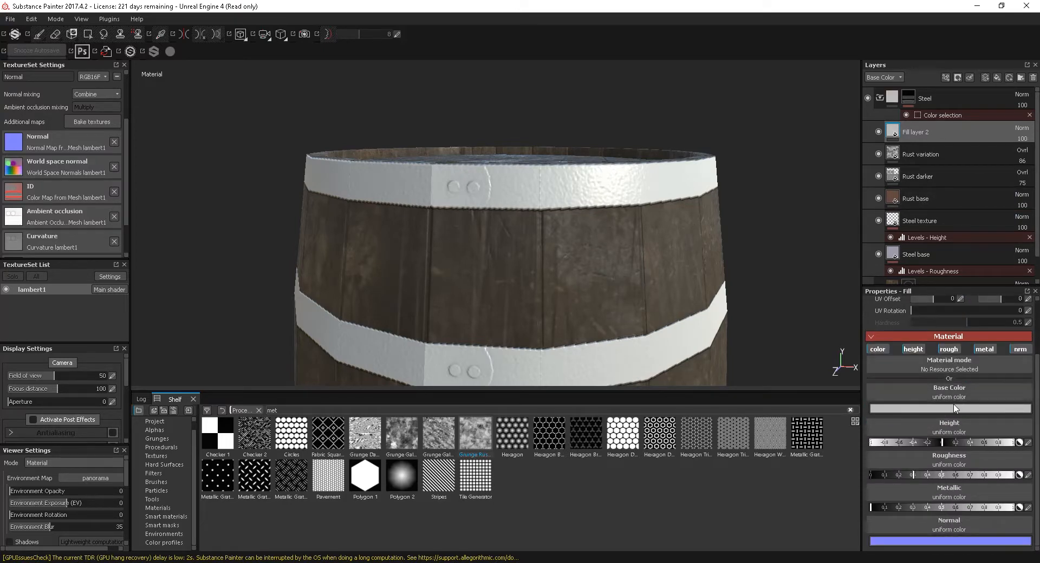
pyautogui.click(880, 350)
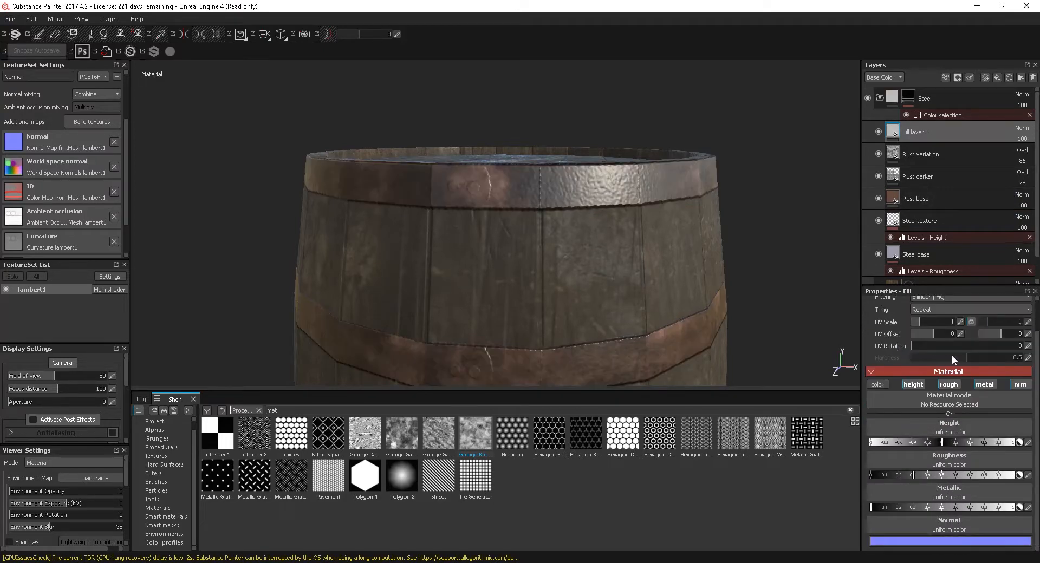
# Disable the roughness, metallic and normal channels of Fill layer 2, keeping only height.
pyautogui.click(949, 385)
pyautogui.click(987, 420)
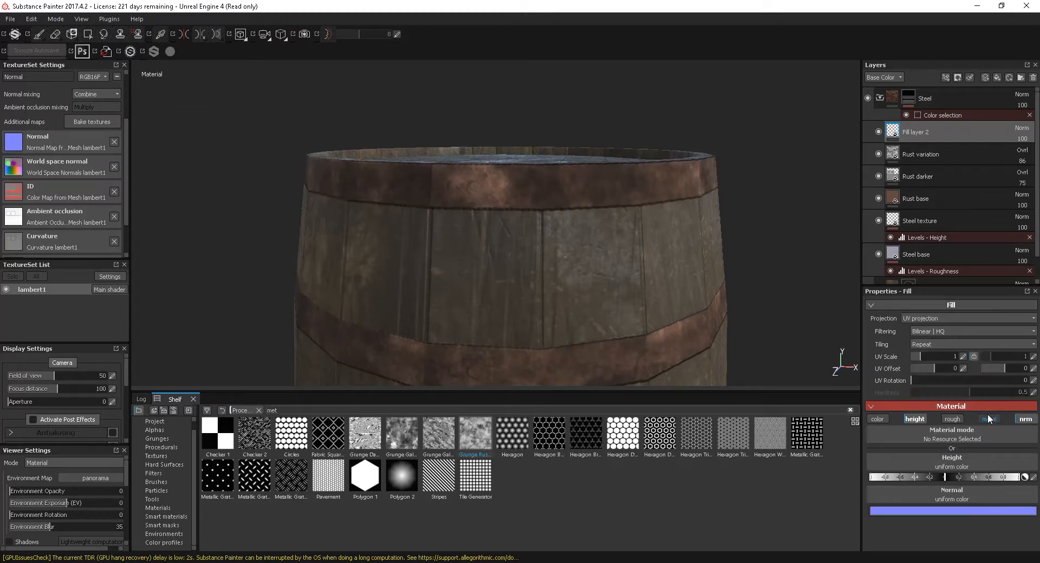
pyautogui.click(1029, 419)
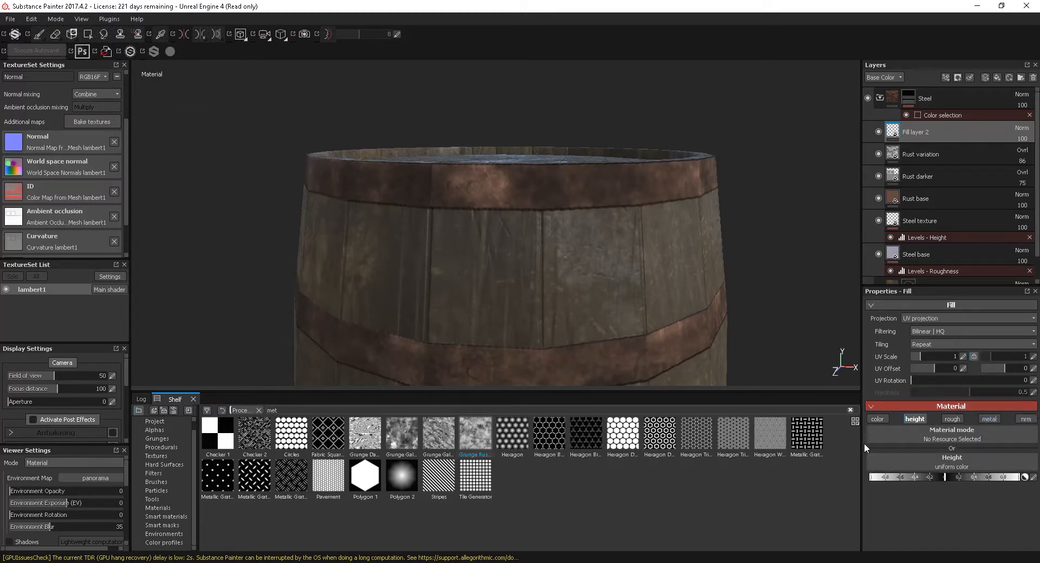
# Apply the BnW Spots 1 procedural to Fill layer 2's height and set its UV scale to 25.16.
pyautogui.click(162, 448)
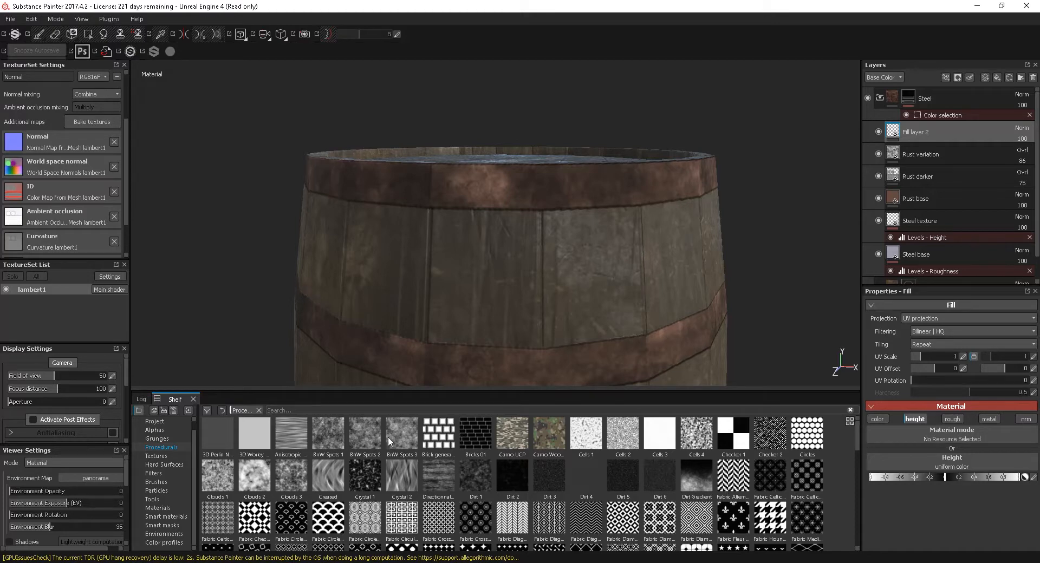
pyautogui.moveTo(328, 436); pyautogui.dragTo(908, 431)
pyautogui.keyDown('alt'); pyautogui.moveTo(672, 309); pyautogui.dragTo(571, 196); pyautogui.keyUp('alt')
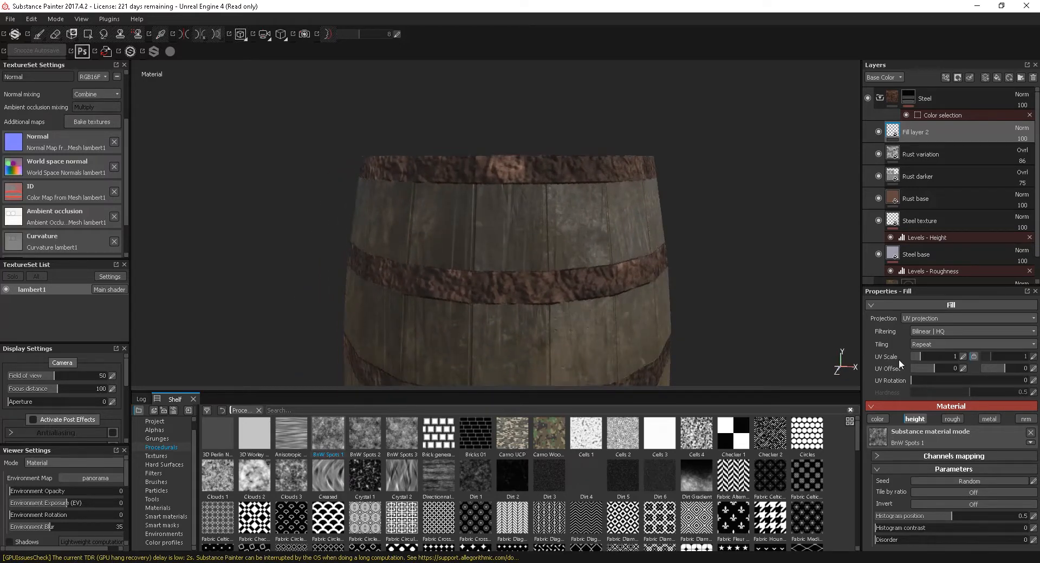
pyautogui.moveTo(922, 359); pyautogui.dragTo(937, 356)
# Examine the spotted height texture on the hoops from the whole barrel to a close-up of its upper half.
pyautogui.keyDown('alt'); pyautogui.moveTo(636, 337); pyautogui.dragTo(478, 205, button='right'); pyautogui.keyUp('alt')
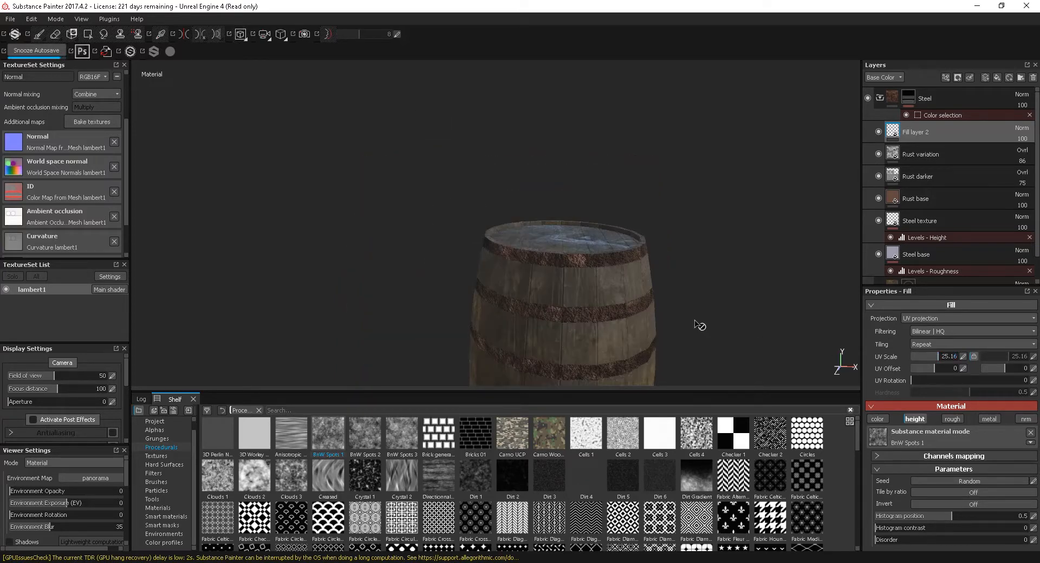
pyautogui.keyDown('alt'); pyautogui.moveTo(589, 309); pyautogui.dragTo(616, 245); pyautogui.keyUp('alt')
pyautogui.keyDown('alt'); pyautogui.moveTo(616, 244); pyautogui.dragTo(573, 181, button='middle'); pyautogui.keyUp('alt')
pyautogui.keyDown('alt'); pyautogui.moveTo(573, 181); pyautogui.dragTo(583, 294); pyautogui.keyUp('alt')
pyautogui.keyDown('alt'); pyautogui.moveTo(582, 295); pyautogui.dragTo(647, 366, button='right'); pyautogui.keyUp('alt')
pyautogui.keyDown('alt'); pyautogui.moveTo(647, 366); pyautogui.dragTo(588, 265); pyautogui.keyUp('alt')
pyautogui.keyDown('alt'); pyautogui.moveTo(588, 266); pyautogui.dragTo(553, 231, button='middle'); pyautogui.keyUp('alt')
pyautogui.keyDown('alt'); pyautogui.moveTo(553, 231); pyautogui.dragTo(536, 243, button='right'); pyautogui.keyUp('alt')
pyautogui.keyDown('alt'); pyautogui.moveTo(536, 244); pyautogui.dragTo(516, 248); pyautogui.keyUp('alt')
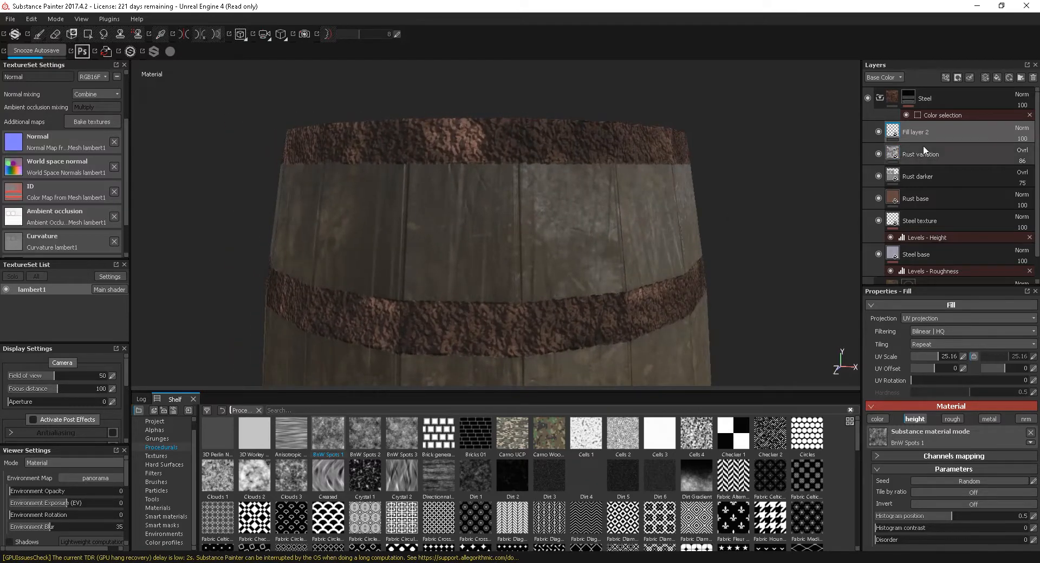
# Add a Levels effect to Fill layer 2 and set its affected channel to Height.
pyautogui.rightClick(935, 136)
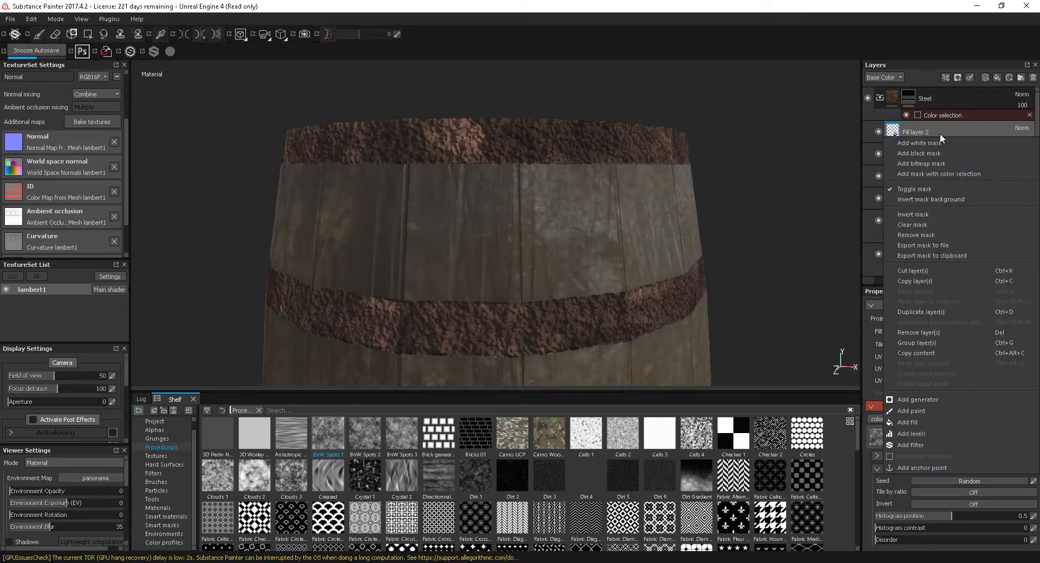
pyautogui.click(921, 436)
pyautogui.click(970, 321)
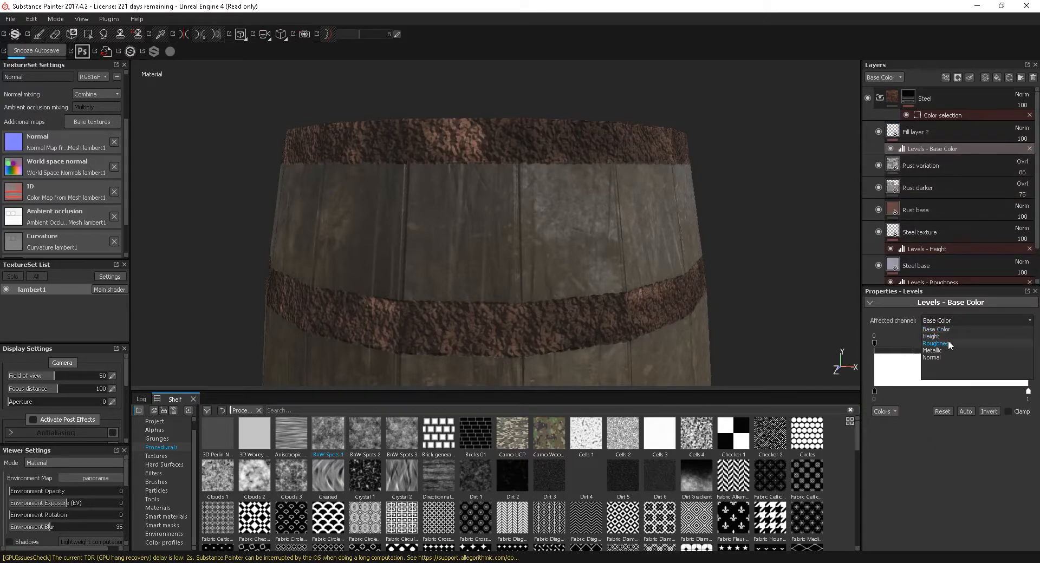
pyautogui.click(931, 337)
# Soften the rust bumps by setting the height Levels' input minimum to -0.923 and output range from -0.382 to -0.07.
pyautogui.moveTo(947, 345); pyautogui.dragTo(893, 344)
pyautogui.moveTo(948, 390)
pyautogui.mouseDown()
pyautogui.moveTo(918, 392)
pyautogui.moveTo(981, 392)
pyautogui.moveTo(888, 396)
pyautogui.moveTo(916, 397)
pyautogui.mouseUp()
pyautogui.moveTo(1026, 394); pyautogui.dragTo(918, 395)
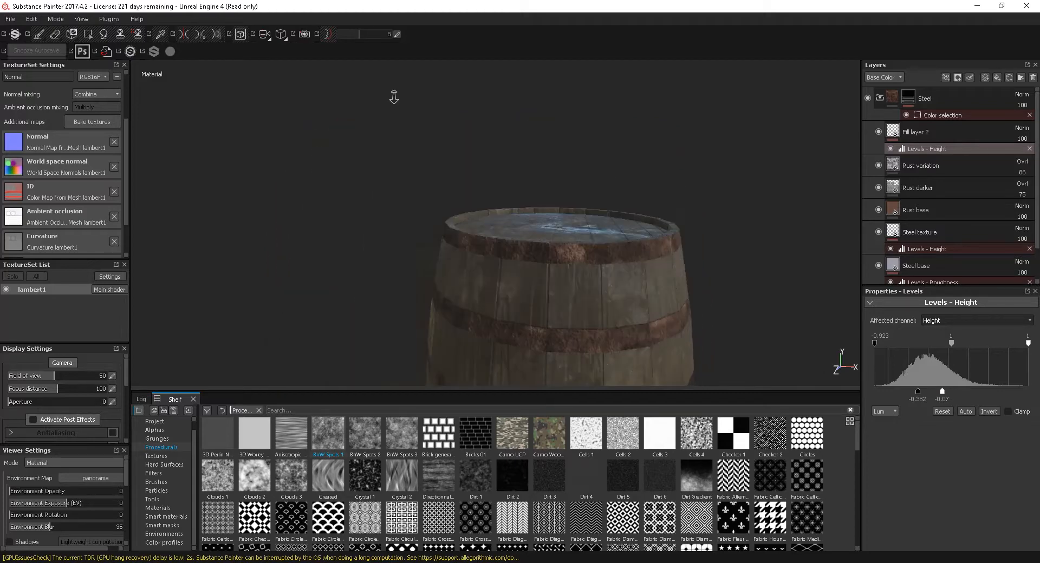
pyautogui.keyDown('alt'); pyautogui.moveTo(395, 96); pyautogui.dragTo(631, 286, button='right'); pyautogui.keyUp('alt')
pyautogui.keyDown('alt'); pyautogui.moveTo(630, 286); pyautogui.dragTo(596, 258); pyautogui.keyUp('alt')
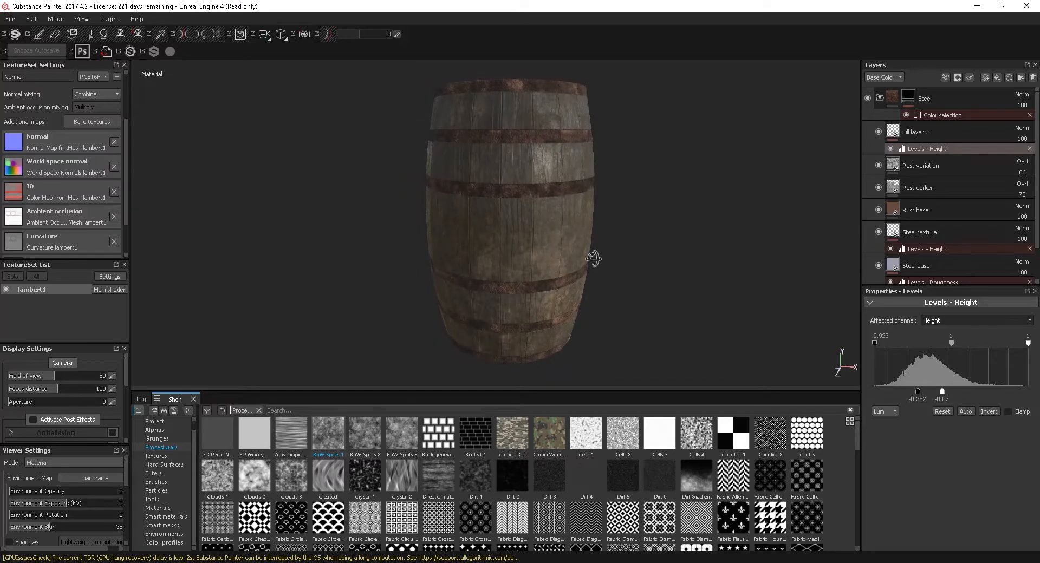
# Switch the layer stack to the Height channel and lower Fill layer 2's height opacity to 31.
pyautogui.click(944, 129)
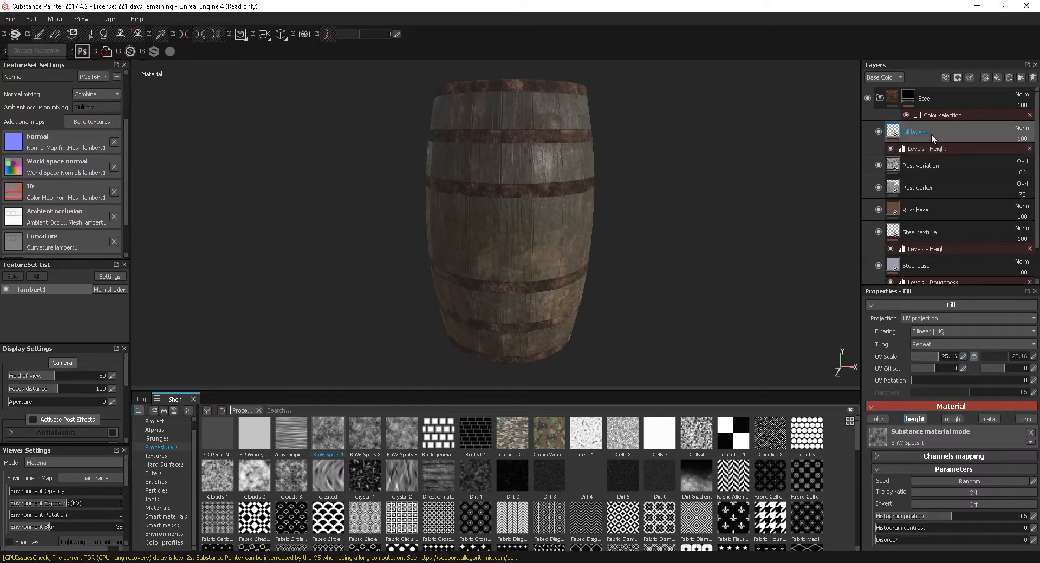
pyautogui.click(882, 77)
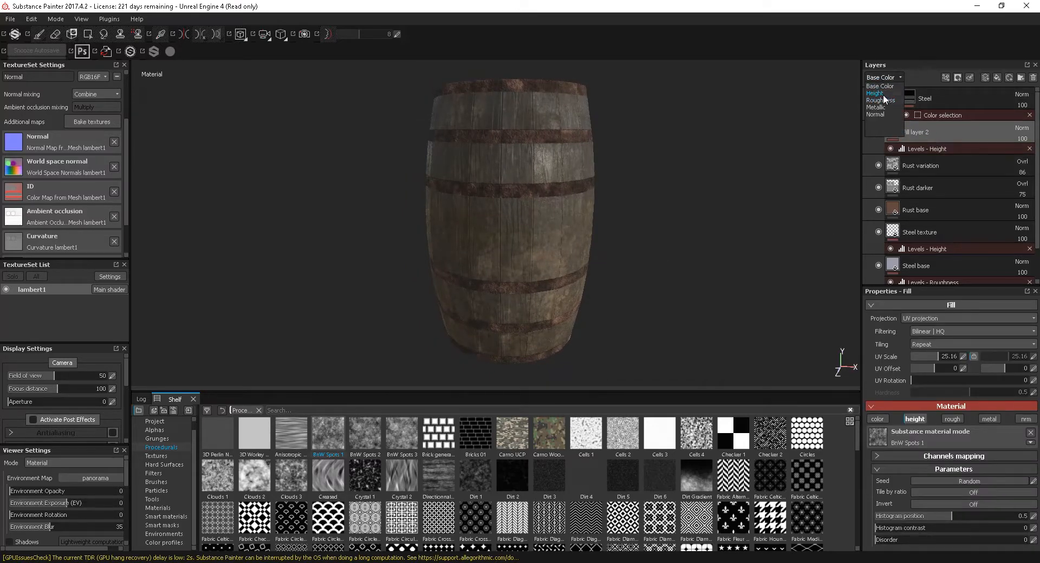
pyautogui.click(883, 96)
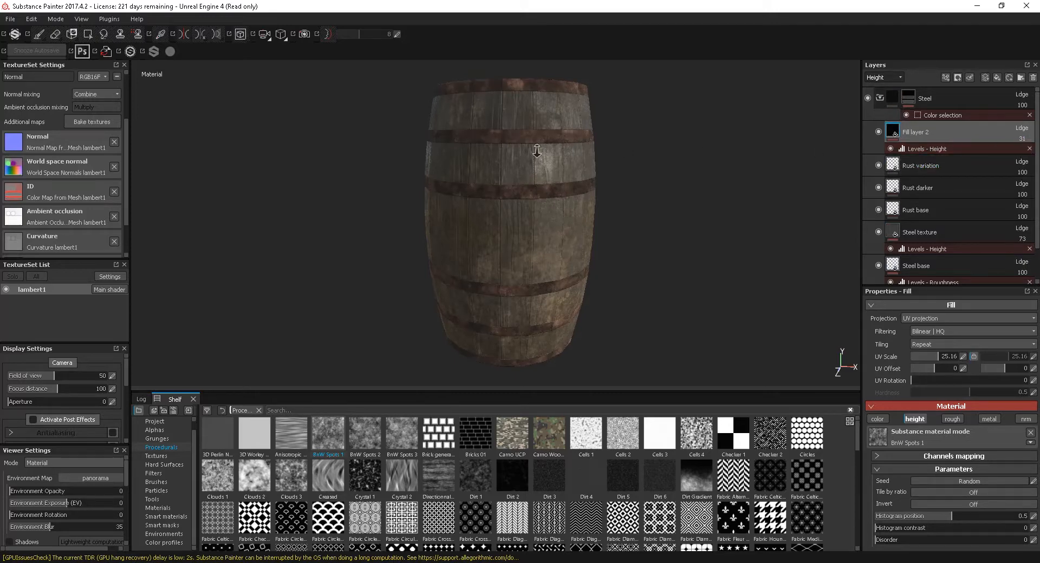
pyautogui.scroll(4, 509, 138)
pyautogui.scroll(2, 499, 257)
pyautogui.keyDown('alt'); pyautogui.moveTo(480, 253); pyautogui.dragTo(558, 257); pyautogui.keyUp('alt')
# Set Fill layer 2's height opacity to 45 and check the hoops on the whole barrel.
pyautogui.click(1023, 140)
pyautogui.moveTo(1008, 147)
pyautogui.mouseDown()
pyautogui.moveTo(997, 150)
pyautogui.moveTo(1010, 150)
pyautogui.mouseUp()
pyautogui.keyDown('alt'); pyautogui.moveTo(825, 214); pyautogui.dragTo(532, 213, button='right'); pyautogui.keyUp('alt')
pyautogui.keyDown('alt'); pyautogui.moveTo(531, 214); pyautogui.dragTo(541, 216); pyautogui.keyUp('alt')
pyautogui.keyDown('alt'); pyautogui.moveTo(541, 216); pyautogui.dragTo(557, 178, button='middle'); pyautogui.keyUp('alt')
pyautogui.keyDown('alt'); pyautogui.moveTo(557, 179); pyautogui.dragTo(535, 180); pyautogui.keyUp('alt')
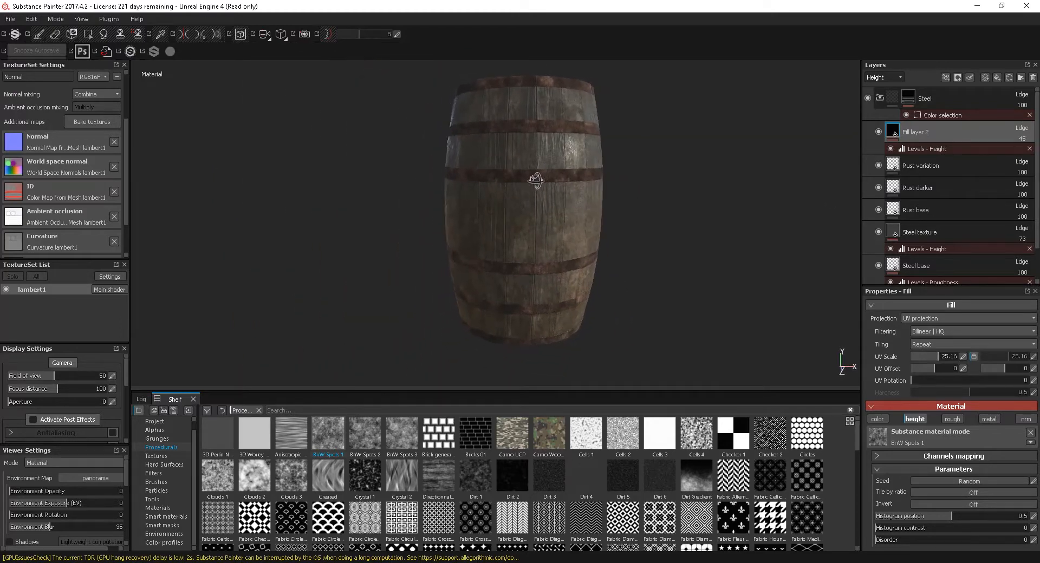
pyautogui.keyDown('alt'); pyautogui.moveTo(577, 221); pyautogui.dragTo(565, 240, button='middle'); pyautogui.keyUp('alt')
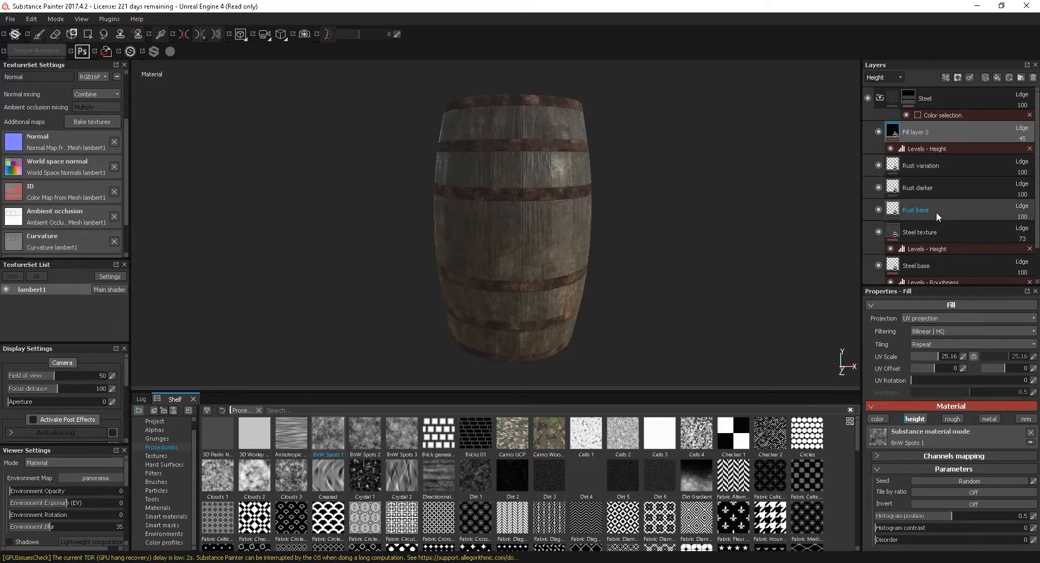
# Rename Fill layer 2 as "rust texture Height".
pyautogui.doubleClick(924, 134)
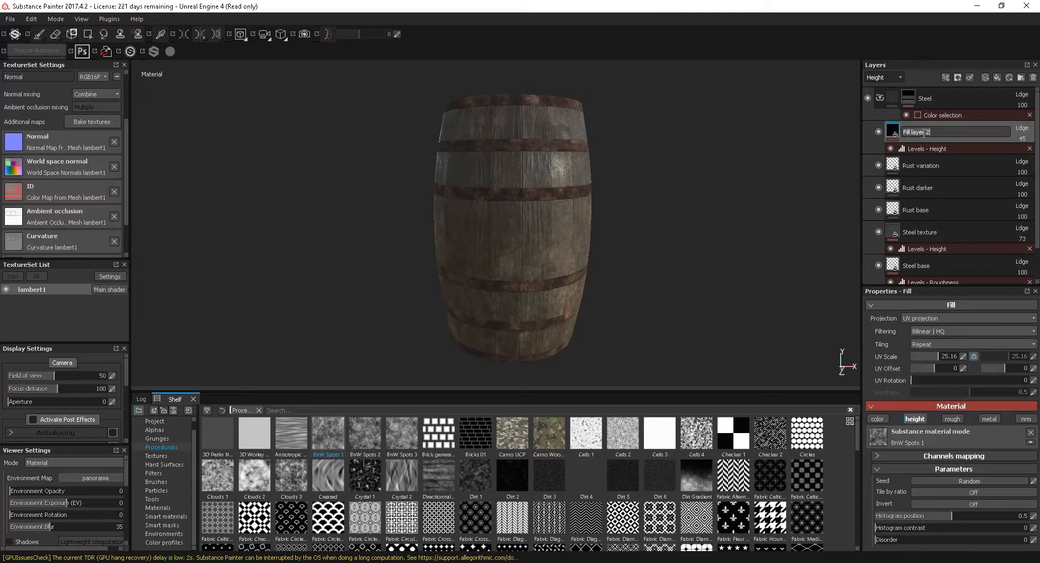
pyautogui.write('rust texture Height')
pyautogui.press('Return')
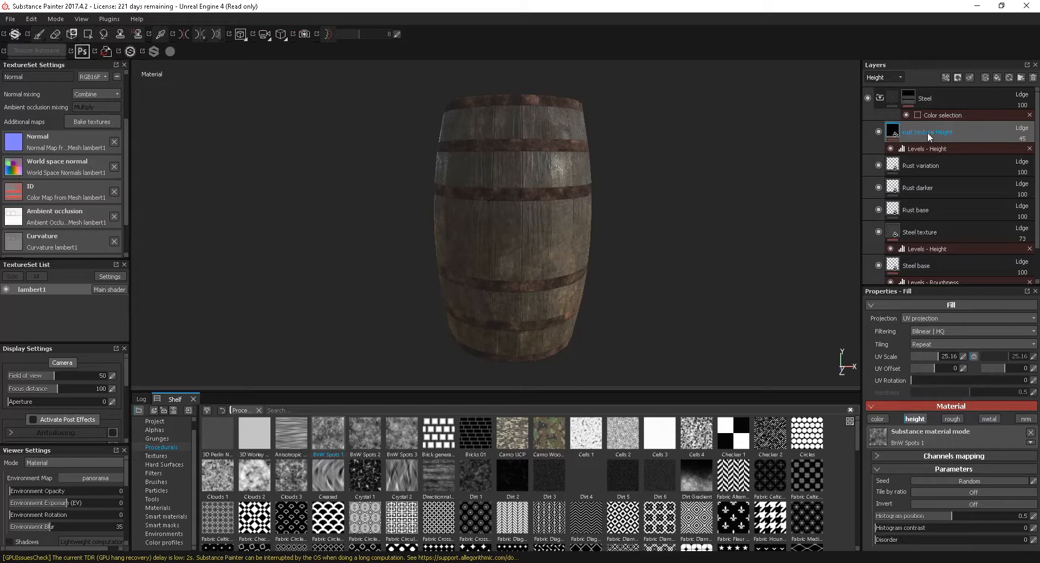
# Add a folder above the rust texture Height layer and name it "Rust".
pyautogui.click(1021, 77)
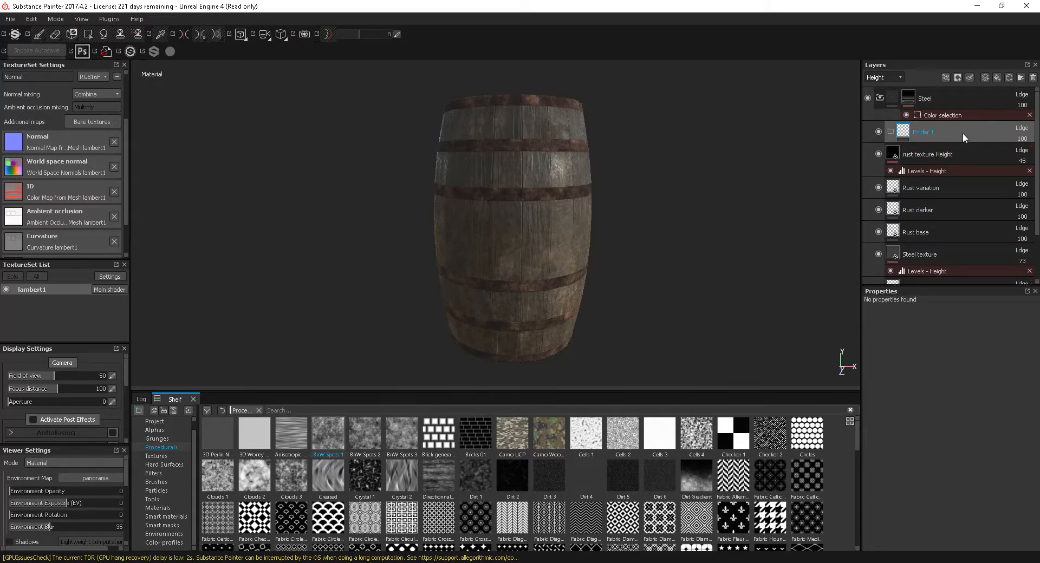
pyautogui.doubleClick(928, 133)
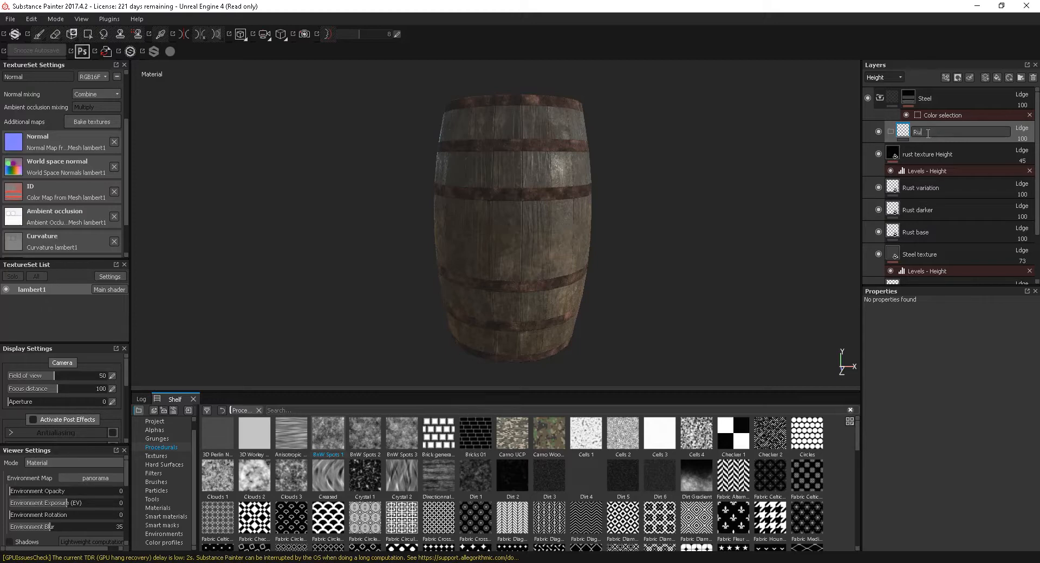
pyautogui.write('Rust')
pyautogui.press('Return')
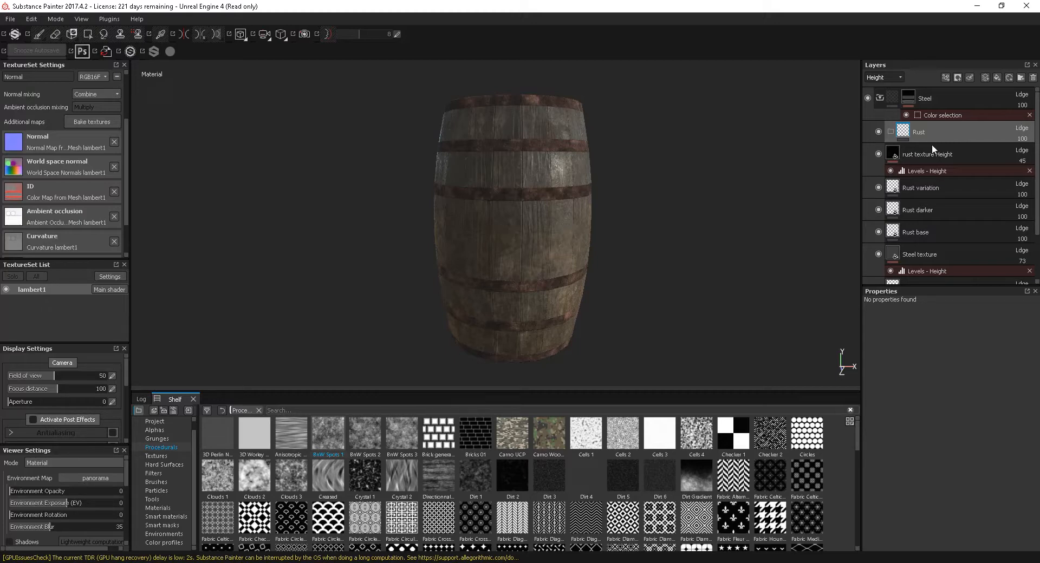
# Move the layers from rust texture Height to Rust base into the Rust folder, then toggle its visibility to compare the hoops.
pyautogui.click(932, 154)
pyautogui.keyDown('shift'); pyautogui.click(929, 223); pyautogui.keyUp('shift')
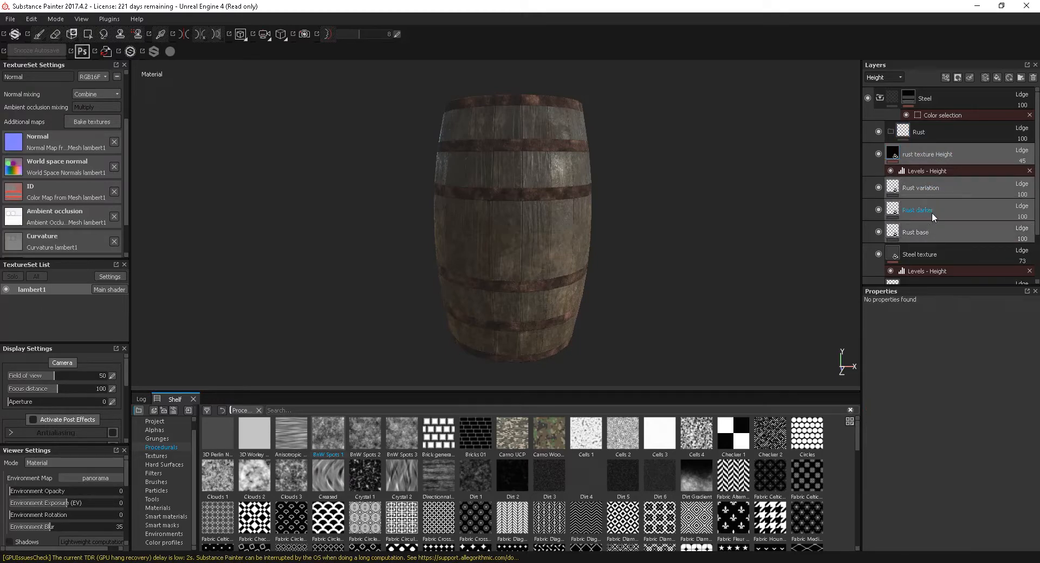
pyautogui.moveTo(938, 155); pyautogui.dragTo(936, 136)
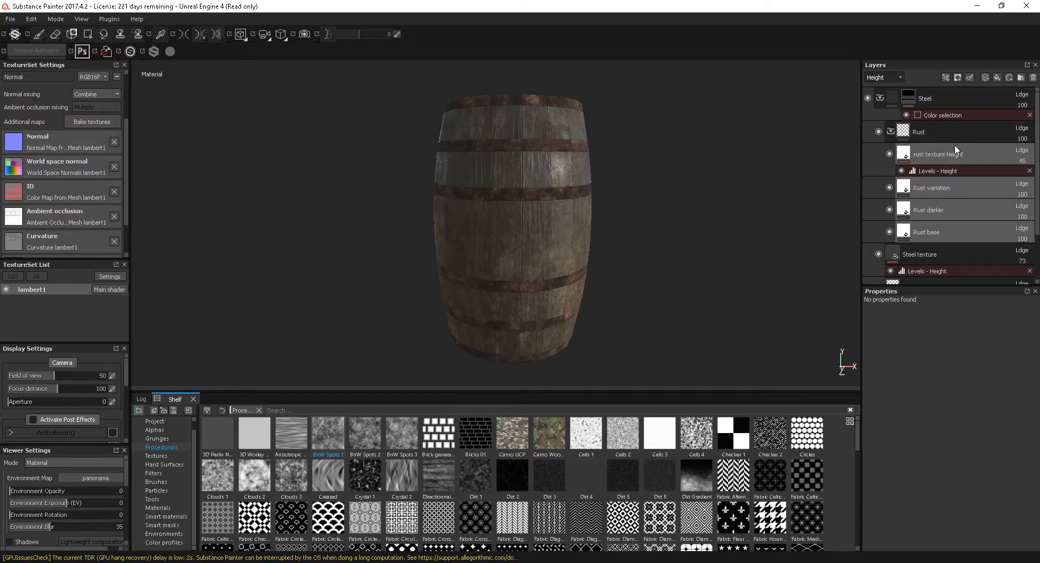
pyautogui.click(891, 133)
pyautogui.click(878, 131)
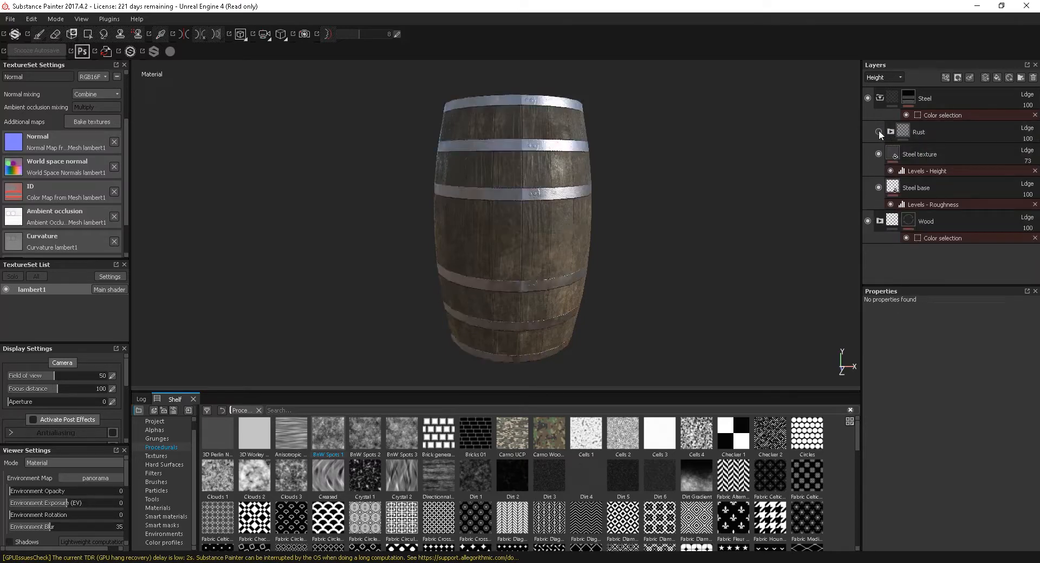
pyautogui.click(879, 132)
pyautogui.click(878, 131)
pyautogui.click(879, 131)
# Add a black mask to the Rust folder.
pyautogui.click(925, 135)
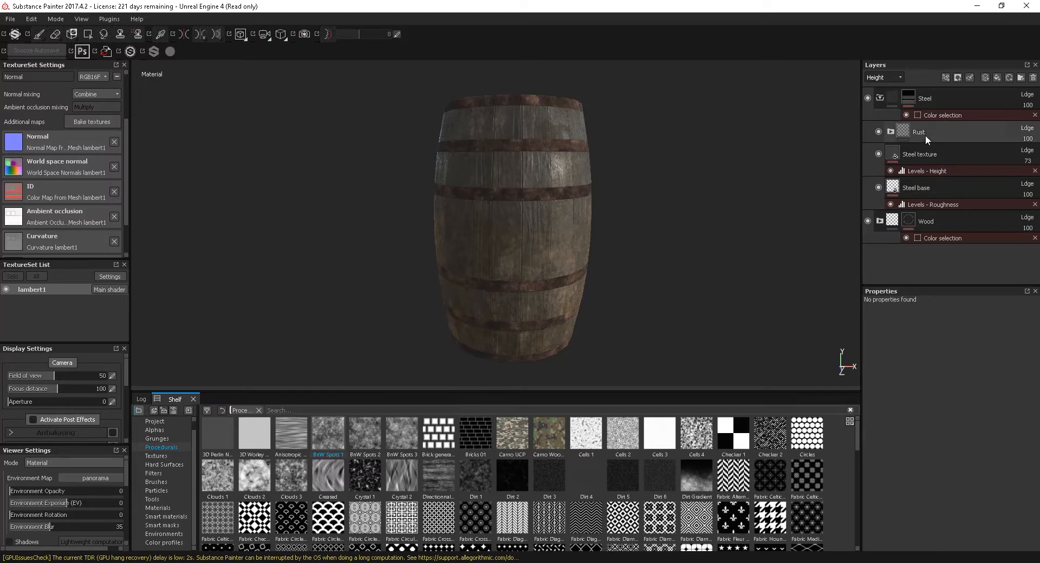
pyautogui.rightClick(931, 131)
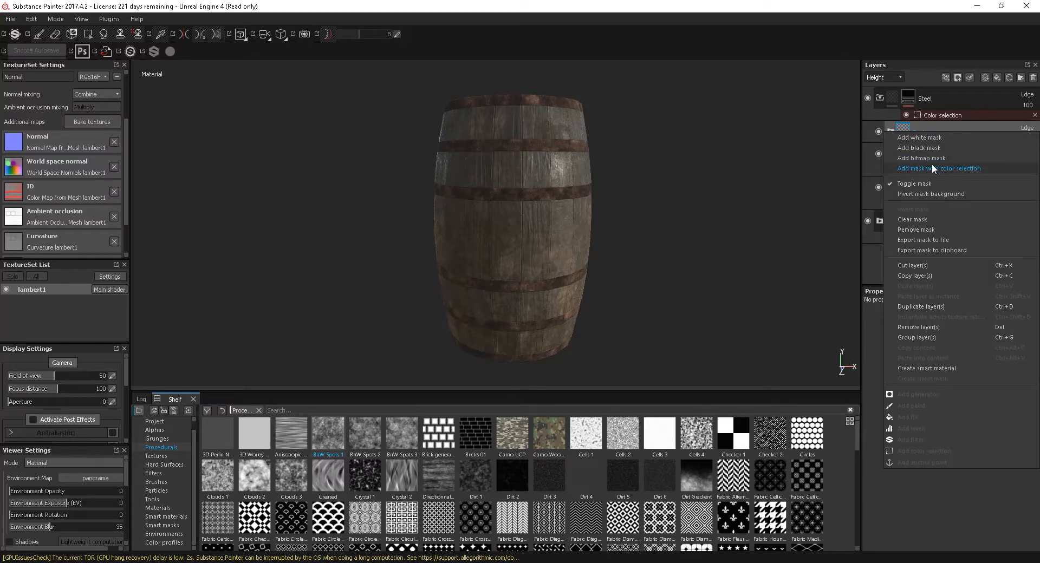
pyautogui.click(928, 147)
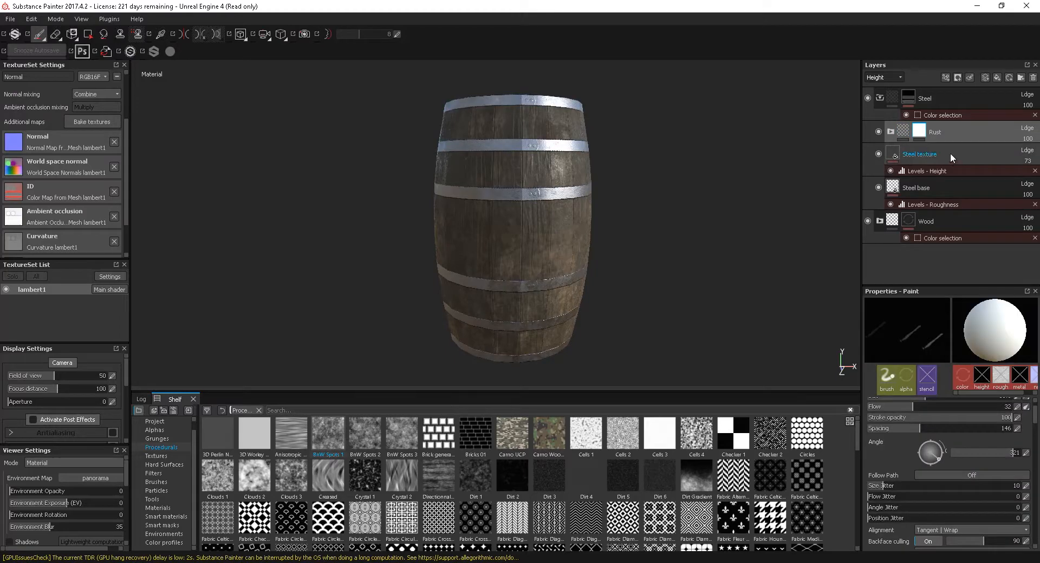
# Add a generator to the Rust folder's mask and load MG Metal Edge Wear into it.
pyautogui.rightClick(919, 129)
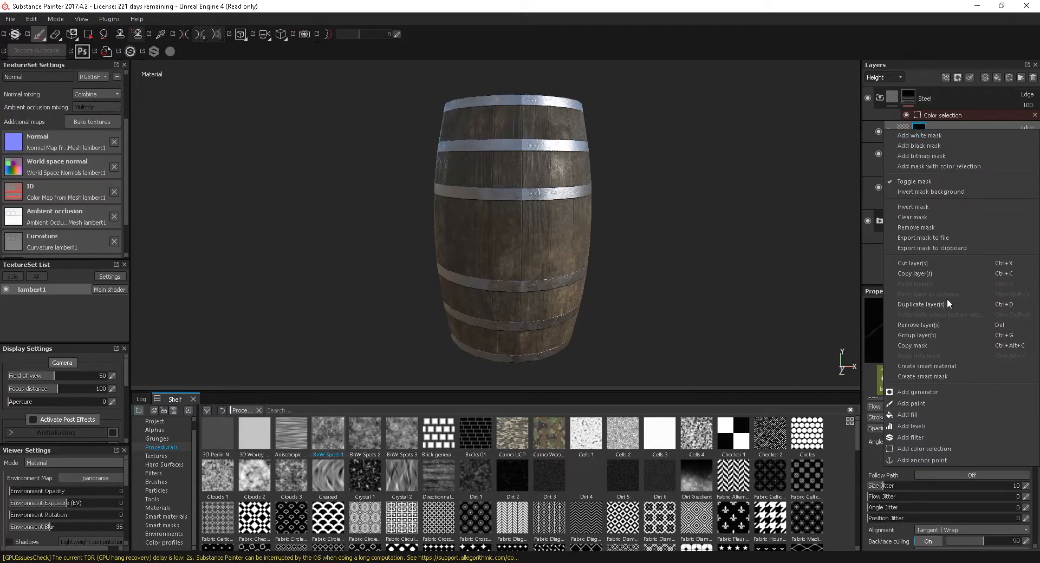
pyautogui.click(939, 391)
pyautogui.keyDown('alt'); pyautogui.moveTo(576, 185); pyautogui.dragTo(786, 284, button='right'); pyautogui.keyUp('alt')
pyautogui.keyDown('alt'); pyautogui.moveTo(564, 198); pyautogui.dragTo(620, 306, button='middle'); pyautogui.keyUp('alt')
pyautogui.keyDown('alt'); pyautogui.moveTo(553, 238); pyautogui.dragTo(560, 276); pyautogui.keyUp('alt')
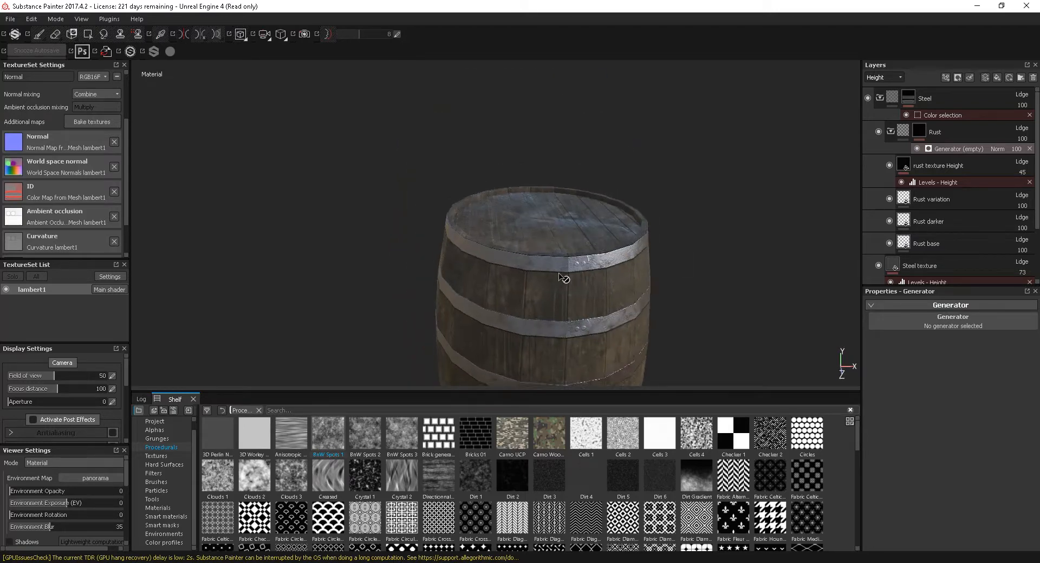
pyautogui.keyDown('alt'); pyautogui.moveTo(559, 275); pyautogui.dragTo(588, 287, button='right'); pyautogui.keyUp('alt')
pyautogui.keyDown('alt'); pyautogui.moveTo(588, 287); pyautogui.dragTo(596, 241); pyautogui.keyUp('alt')
pyautogui.click(962, 325)
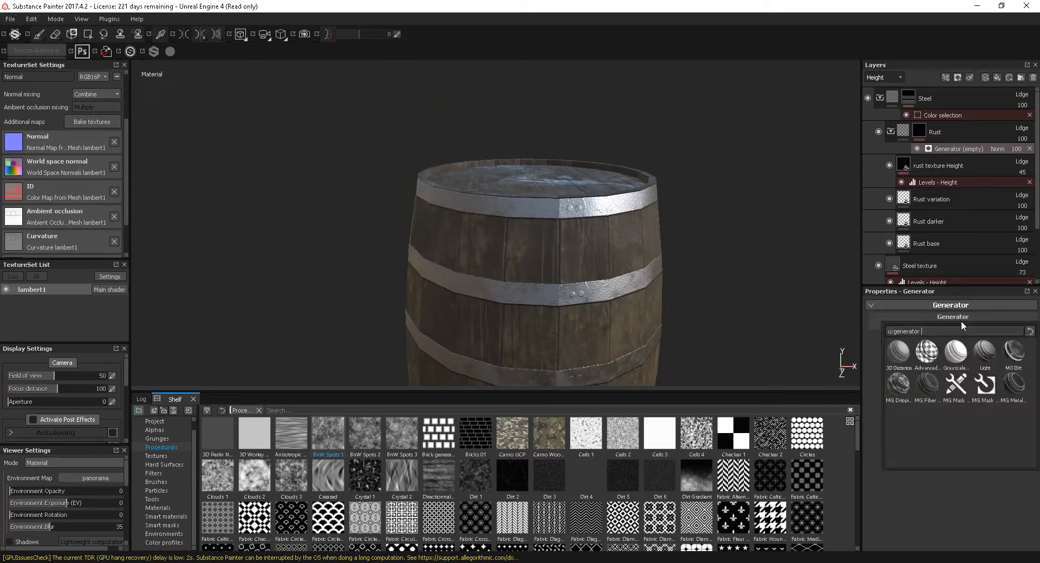
pyautogui.click(1015, 383)
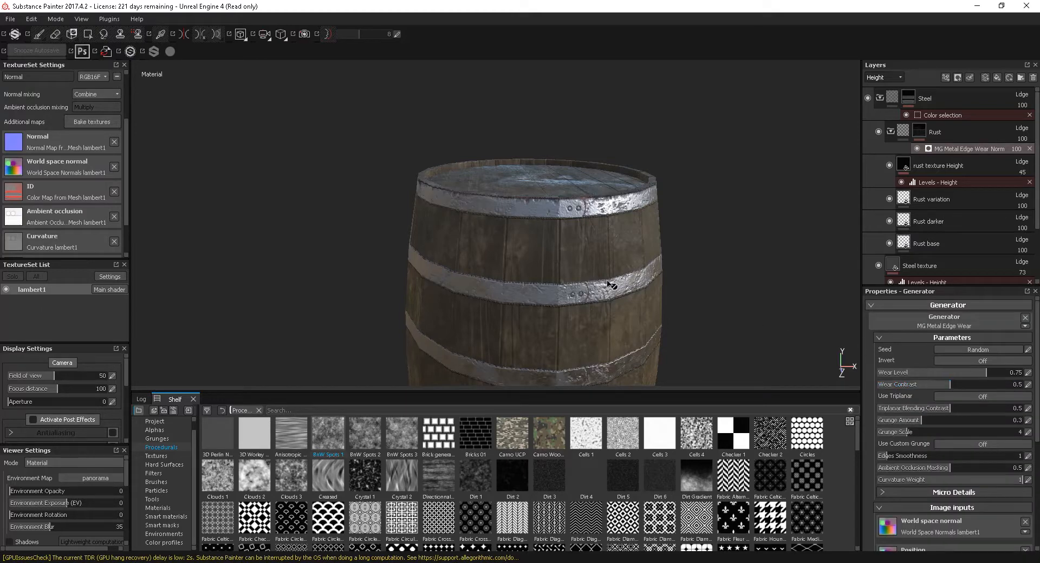
# Examine the rust mask's edge wear on the hoops around the barrel's upper part.
pyautogui.keyDown('alt'); pyautogui.moveTo(676, 308); pyautogui.dragTo(628, 307, button='right'); pyautogui.keyUp('alt')
pyautogui.keyDown('alt'); pyautogui.moveTo(520, 310); pyautogui.dragTo(546, 274); pyautogui.keyUp('alt')
pyautogui.keyDown('alt'); pyautogui.moveTo(545, 274); pyautogui.dragTo(580, 284, button='right'); pyautogui.keyUp('alt')
pyautogui.keyDown('alt'); pyautogui.moveTo(580, 285); pyautogui.dragTo(573, 135, button='middle'); pyautogui.keyUp('alt')
pyautogui.keyDown('alt'); pyautogui.moveTo(558, 186); pyautogui.dragTo(474, 191); pyautogui.keyUp('alt')
pyautogui.keyDown('alt'); pyautogui.moveTo(512, 111); pyautogui.dragTo(511, 247, button='middle'); pyautogui.keyUp('alt')
pyautogui.keyDown('alt'); pyautogui.moveTo(511, 247); pyautogui.dragTo(538, 251); pyautogui.keyUp('alt')
pyautogui.keyDown('alt'); pyautogui.moveTo(539, 251); pyautogui.dragTo(588, 287, button='right'); pyautogui.keyUp('alt')
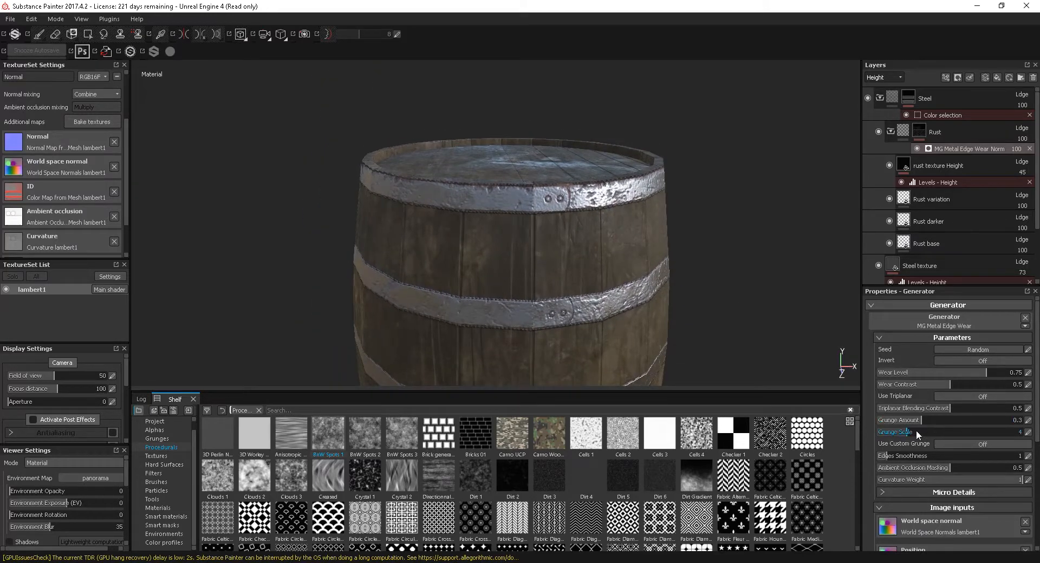
# Set the MG Metal Edge Wear generator's Grunge Amount to 1 and check the upper hoops.
pyautogui.moveTo(919, 429); pyautogui.dragTo(1025, 412)
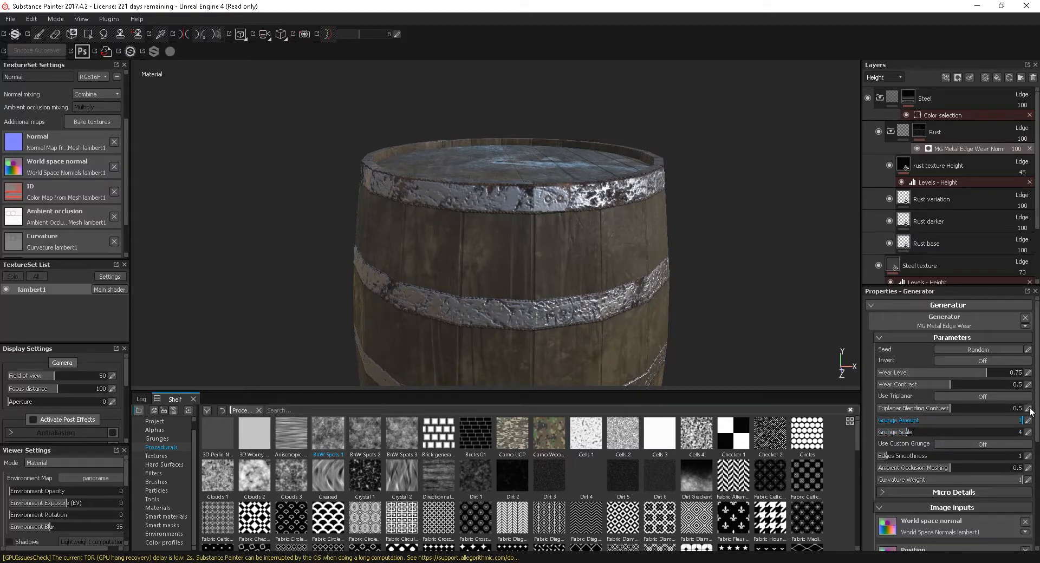
pyautogui.keyDown('alt'); pyautogui.moveTo(577, 271); pyautogui.dragTo(487, 198); pyautogui.keyUp('alt')
pyautogui.keyDown('alt'); pyautogui.moveTo(487, 198); pyautogui.dragTo(520, 352, button='middle'); pyautogui.keyUp('alt')
pyautogui.keyDown('alt'); pyautogui.moveTo(515, 202); pyautogui.dragTo(564, 208, button='right'); pyautogui.keyUp('alt')
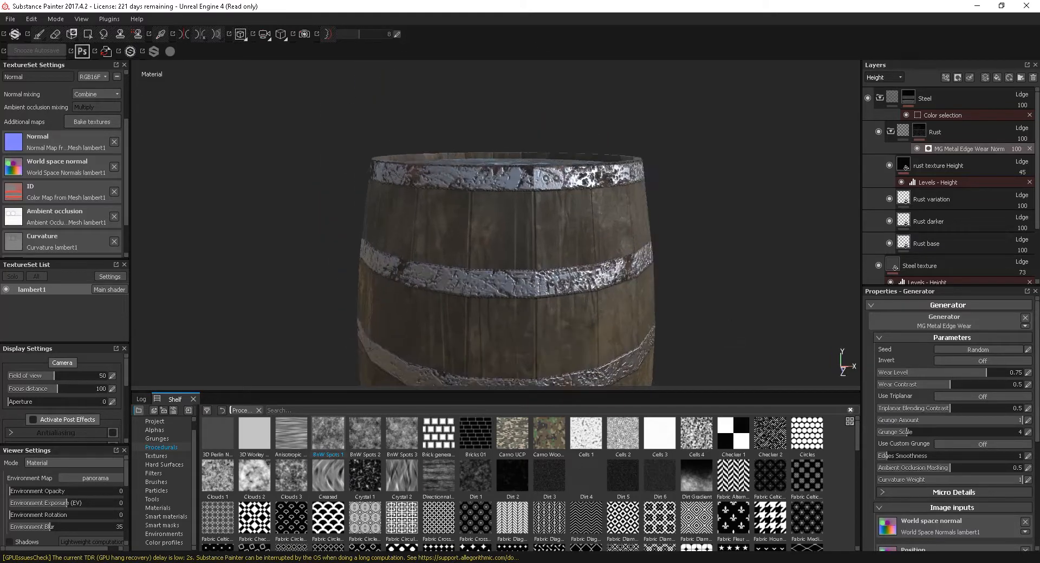
# Set the edge wear generator's Wear Level to 1, Wear Contrast to 0.76 and Grunge Scale to 6.
pyautogui.moveTo(958, 372); pyautogui.dragTo(1038, 370)
pyautogui.moveTo(950, 385); pyautogui.dragTo(989, 385)
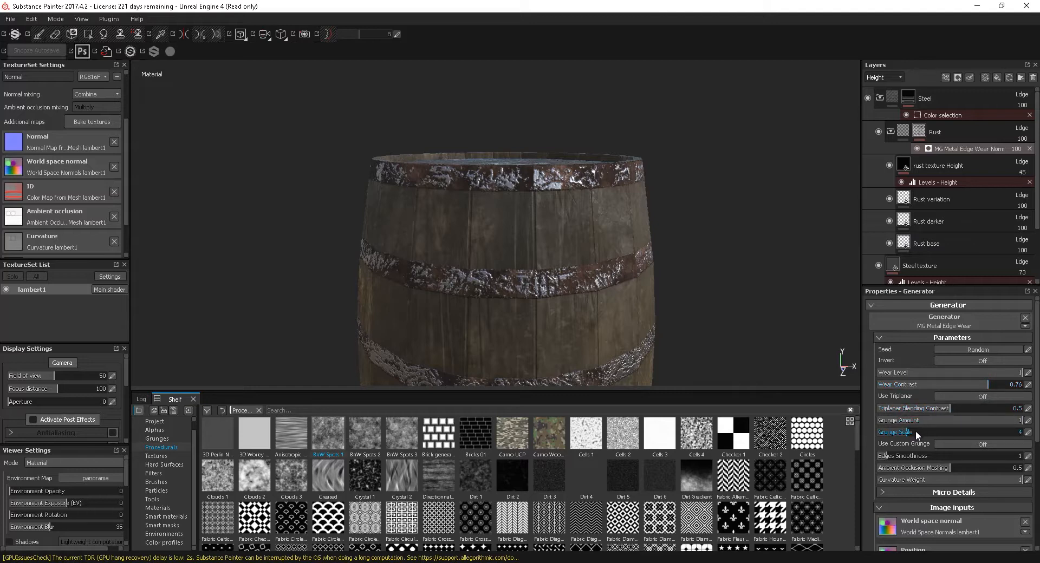
pyautogui.moveTo(914, 432); pyautogui.dragTo(943, 431)
pyautogui.moveTo(925, 428); pyautogui.dragTo(928, 427)
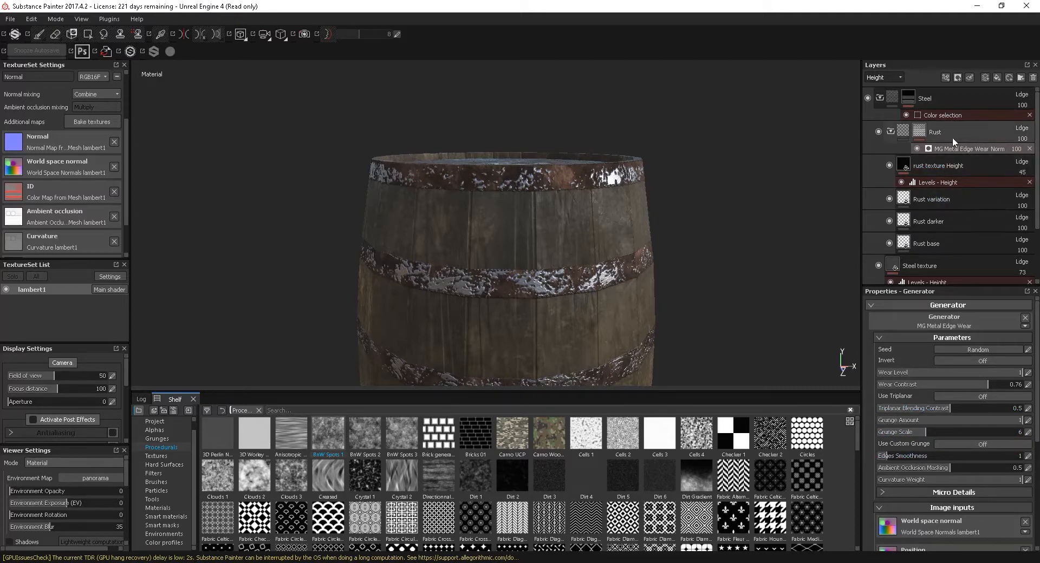
# Replace the MG Metal Edge Wear generator on the Rust folder's mask with the MG Mask Editor generator.
pyautogui.click(1028, 148)
pyautogui.rightClick(918, 129)
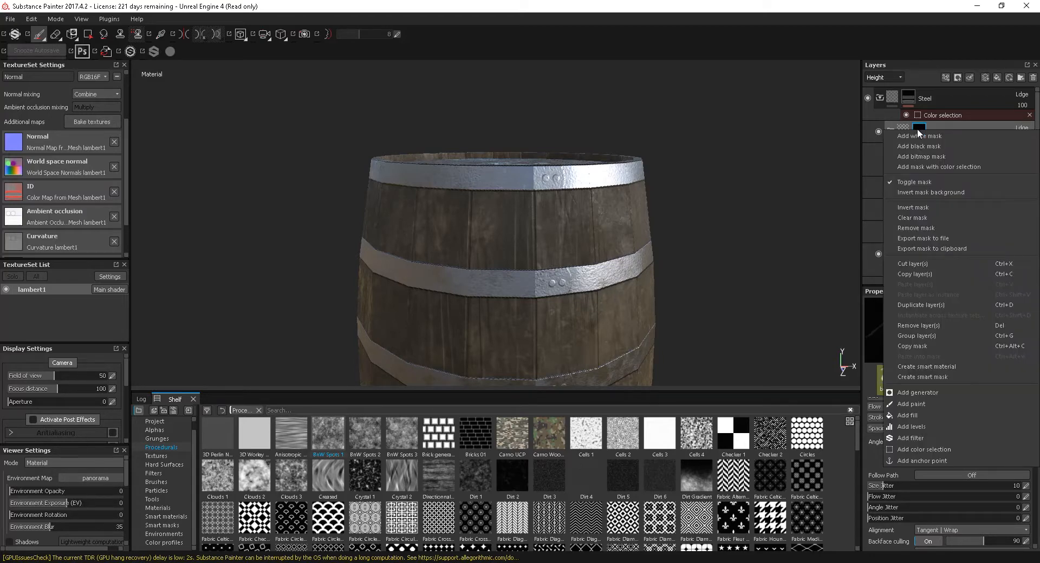
pyautogui.click(931, 395)
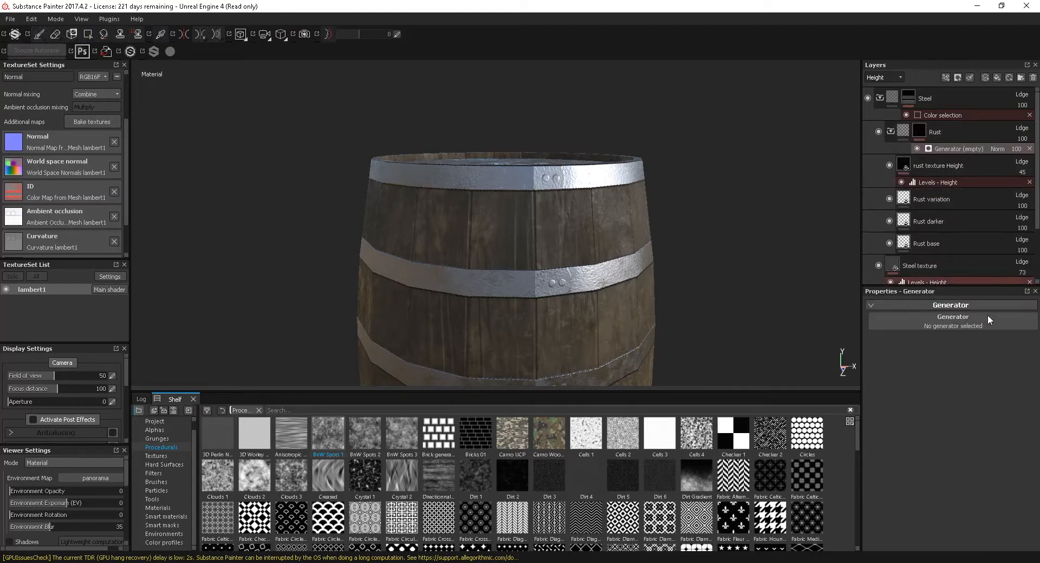
pyautogui.click(943, 315)
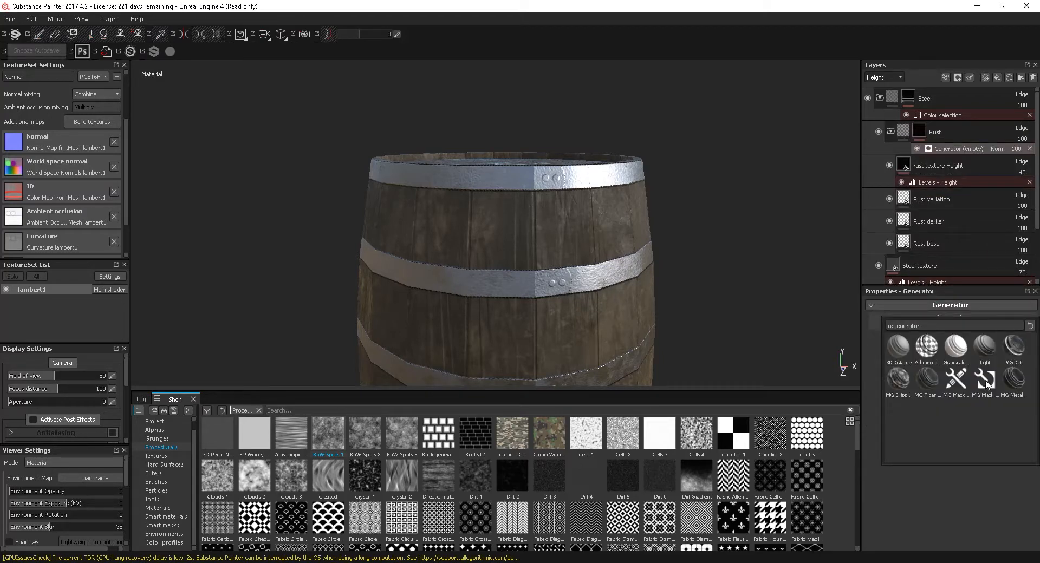
pyautogui.moveTo(987, 383)
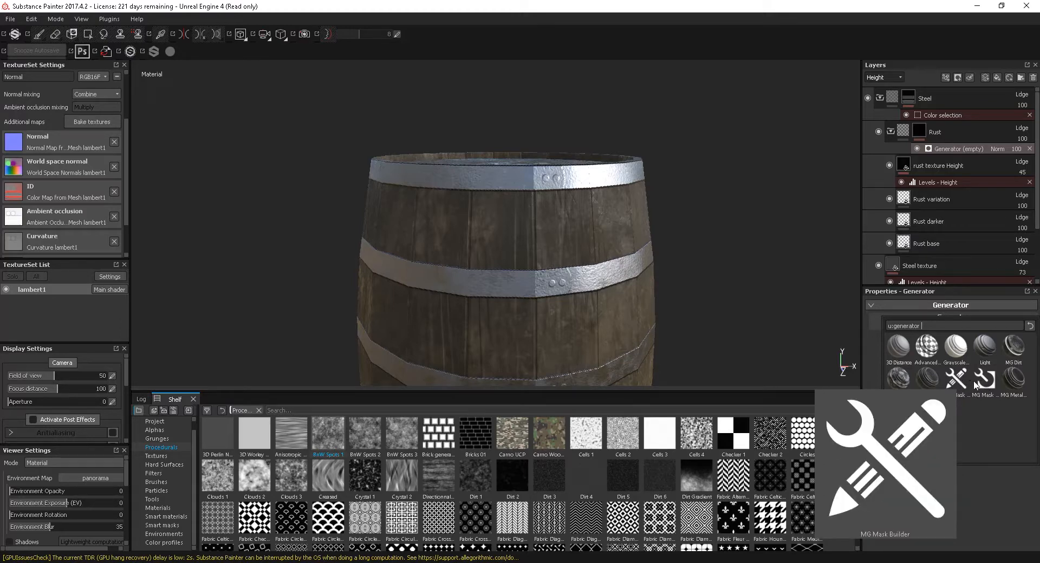
pyautogui.click(985, 381)
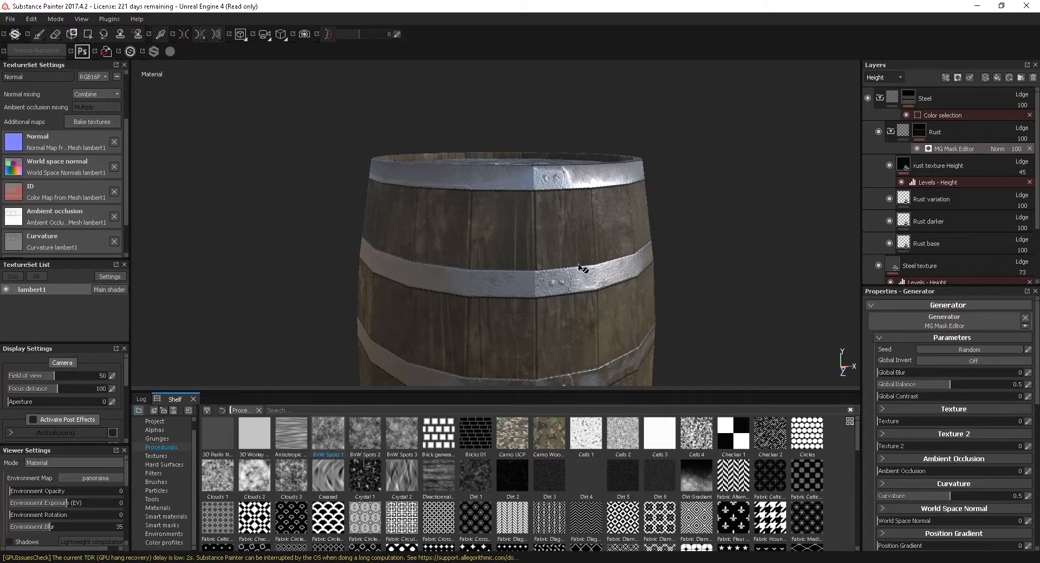
pyautogui.scroll(2, 614, 327)
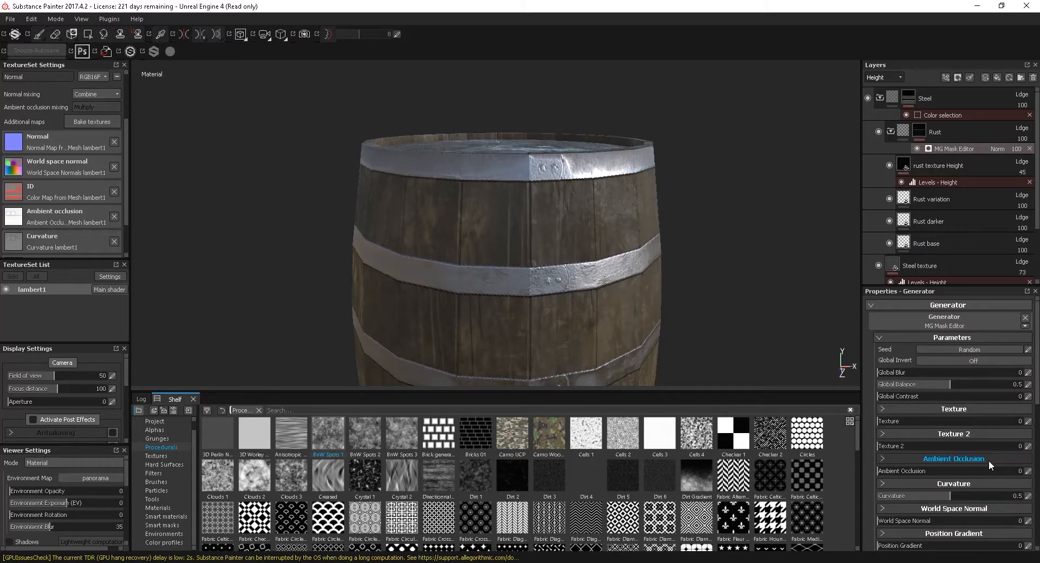
# Set the MG Mask Editor's Curvature to 1 and World Space Normal to 0.63, leaving Thickness at 0.
pyautogui.scroll(-5, 1031, 410)
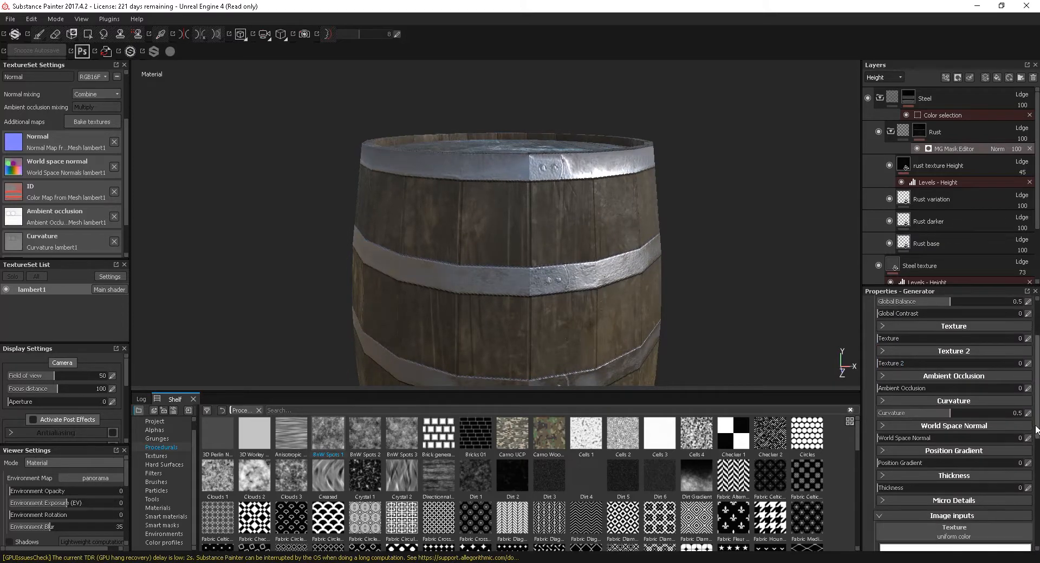
pyautogui.scroll(-7, 953, 423)
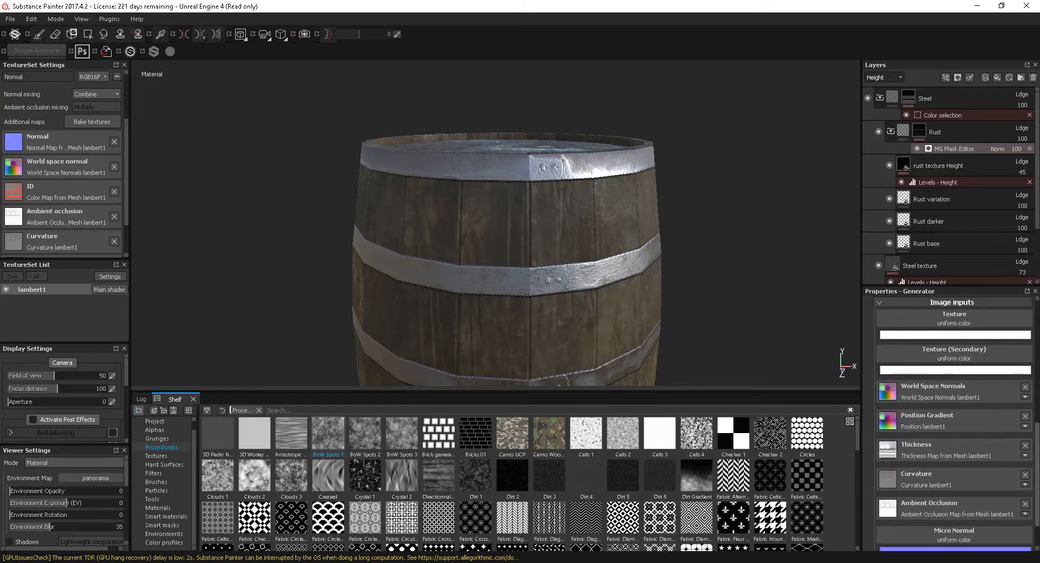
pyautogui.scroll(10, 962, 421)
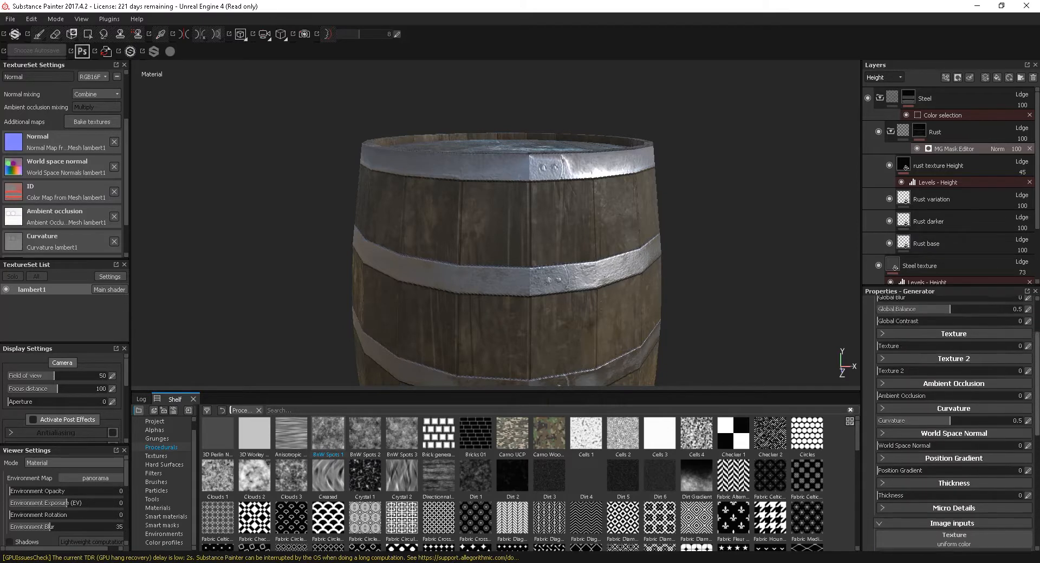
pyautogui.moveTo(951, 434); pyautogui.dragTo(1021, 434)
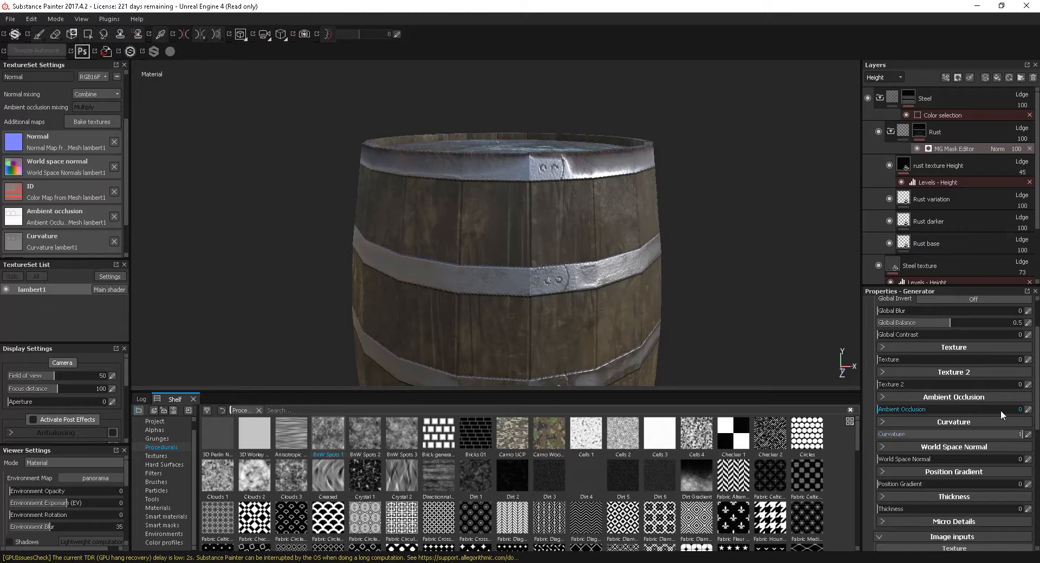
pyautogui.scroll(-3, 925, 422)
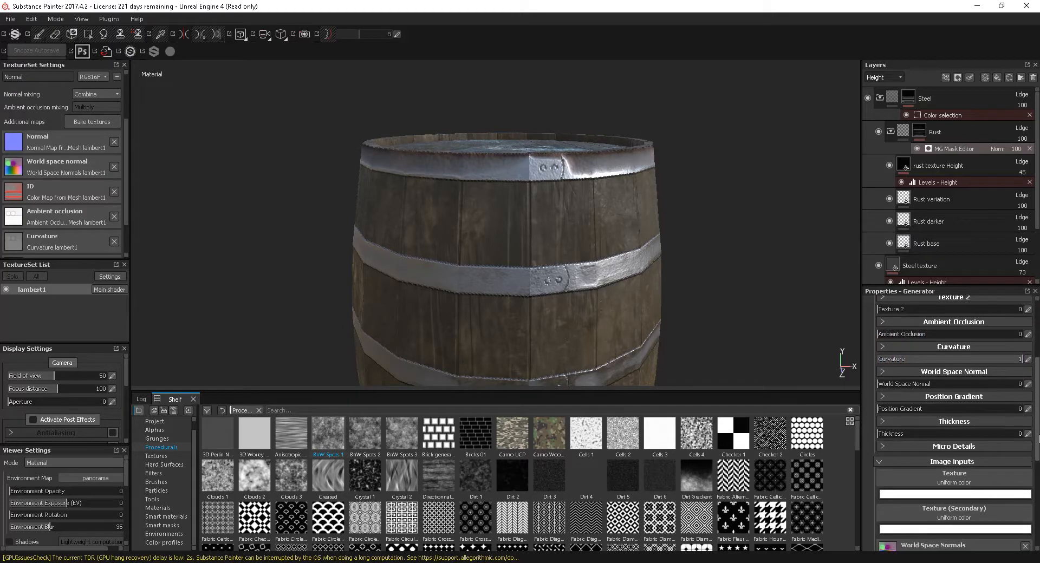
pyautogui.moveTo(896, 432)
pyautogui.mouseDown()
pyautogui.moveTo(1013, 432)
pyautogui.moveTo(879, 433)
pyautogui.mouseUp()
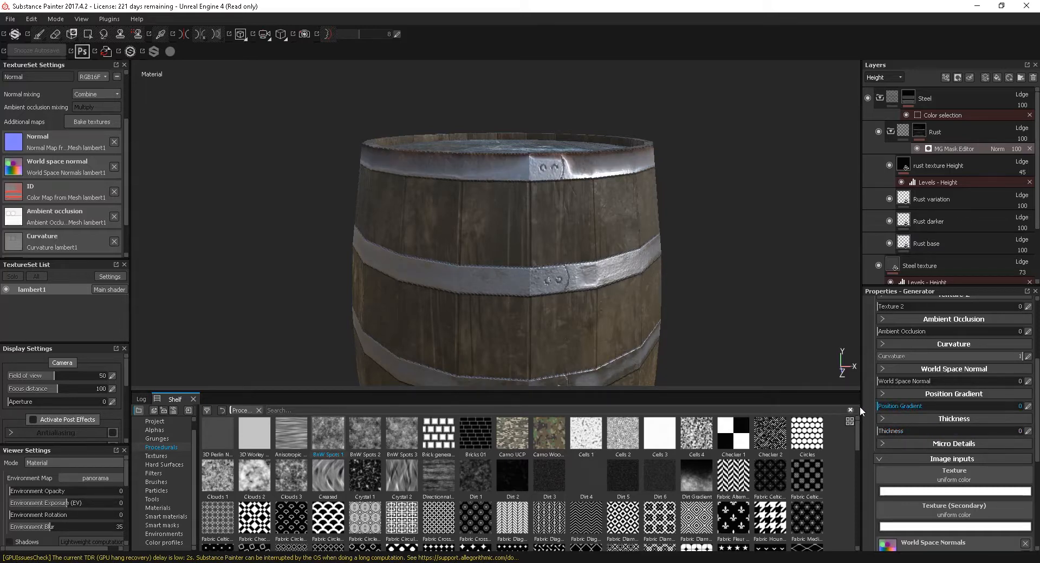
pyautogui.moveTo(883, 382); pyautogui.dragTo(973, 381)
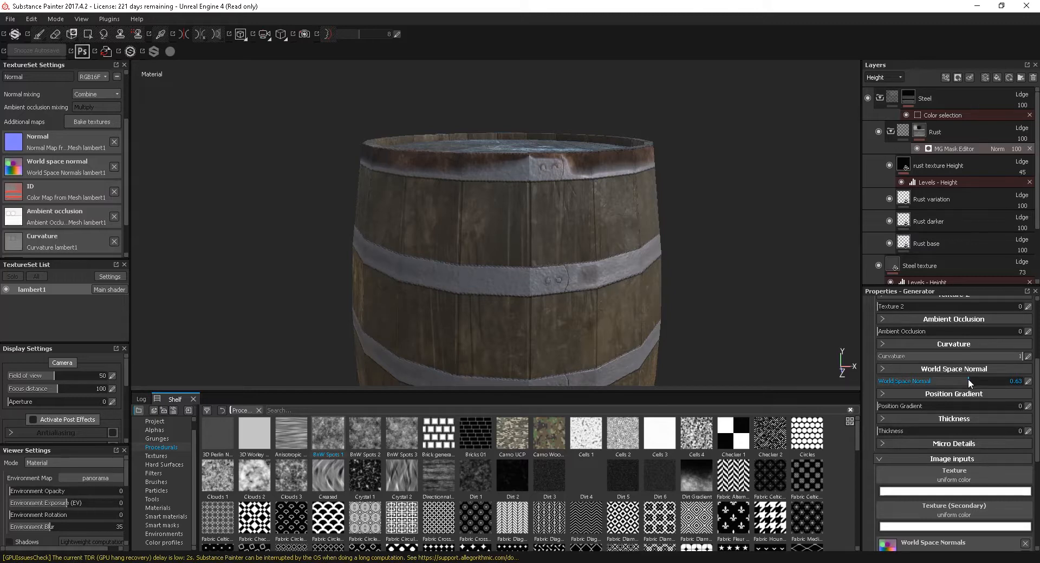
# Try a Position Gradient of 0.84 in the mask generator, check the rust over the whole barrel and reset the gradient to 0.
pyautogui.scroll(-2, 954, 422)
pyautogui.scroll(-2, 905, 415)
pyautogui.scroll(4, 904, 415)
pyautogui.moveTo(911, 403)
pyautogui.mouseDown()
pyautogui.moveTo(1026, 402)
pyautogui.moveTo(915, 402)
pyautogui.moveTo(937, 379)
pyautogui.moveTo(1000, 378)
pyautogui.mouseUp()
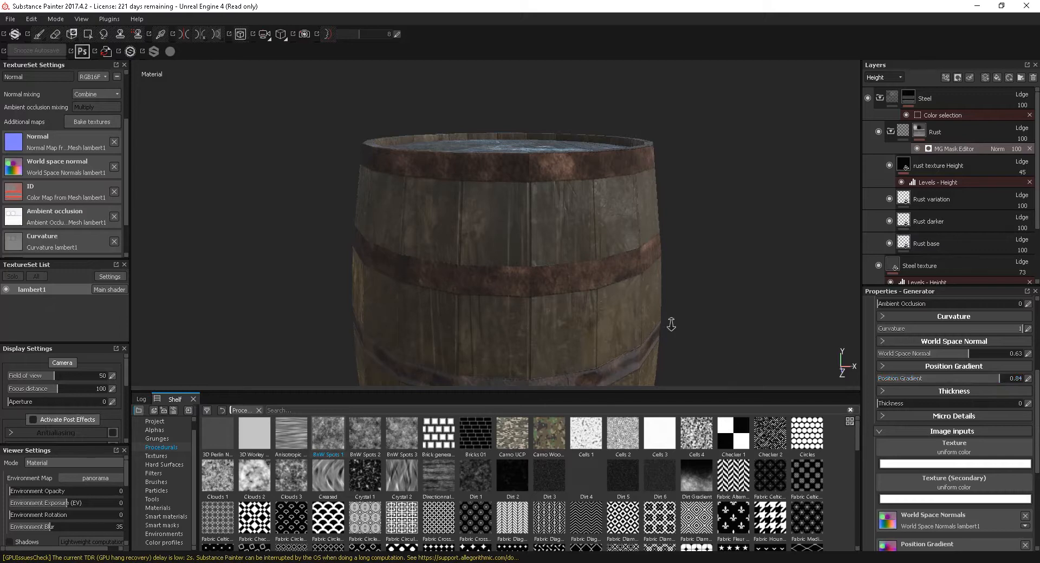
pyautogui.keyDown('alt'); pyautogui.moveTo(672, 324); pyautogui.dragTo(568, 246, button='right'); pyautogui.keyUp('alt')
pyautogui.keyDown('alt'); pyautogui.moveTo(600, 319); pyautogui.dragTo(575, 137); pyautogui.keyUp('alt')
pyautogui.keyDown('alt'); pyautogui.moveTo(657, 316); pyautogui.dragTo(650, 197, button='middle'); pyautogui.keyUp('alt')
pyautogui.keyDown('alt'); pyautogui.moveTo(650, 197); pyautogui.dragTo(560, 219, button='right'); pyautogui.keyUp('alt')
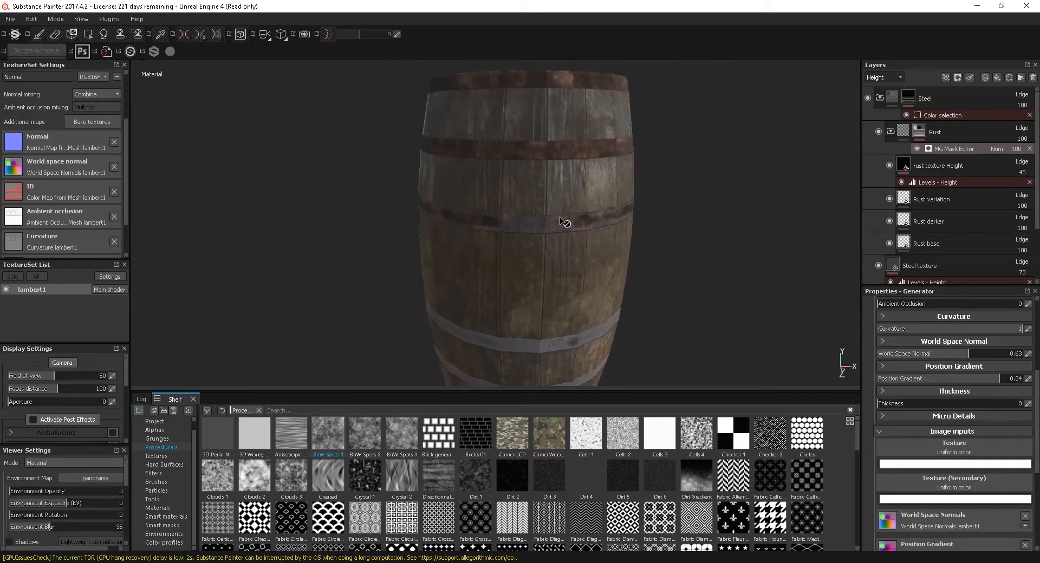
pyautogui.keyDown('alt'); pyautogui.moveTo(618, 352); pyautogui.dragTo(634, 325); pyautogui.keyUp('alt')
pyautogui.keyDown('alt'); pyautogui.moveTo(634, 325); pyautogui.dragTo(678, 389, button='right'); pyautogui.keyUp('alt')
pyautogui.keyDown('alt'); pyautogui.moveTo(551, 296); pyautogui.dragTo(519, 223, button='middle'); pyautogui.keyUp('alt')
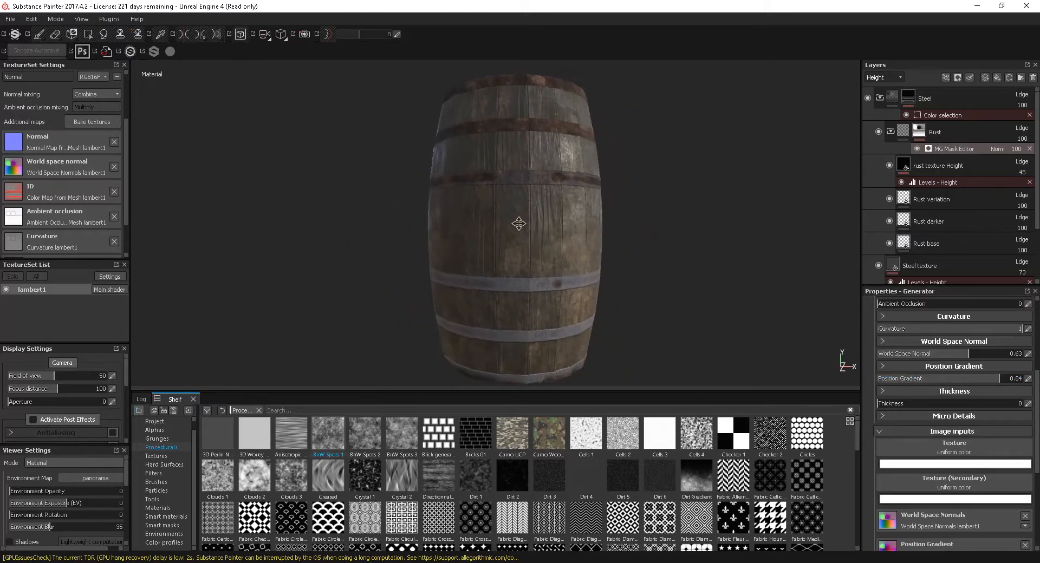
pyautogui.keyDown('alt'); pyautogui.moveTo(519, 223); pyautogui.dragTo(511, 241); pyautogui.keyUp('alt')
pyautogui.keyDown('alt'); pyautogui.moveTo(511, 242); pyautogui.dragTo(509, 251, button='middle'); pyautogui.keyUp('alt')
pyautogui.moveTo(969, 381); pyautogui.dragTo(875, 382)
# Set the mask generator's Global Balance to 0.83 and its Curvature to 0.21.
pyautogui.moveTo(1037, 400); pyautogui.dragTo(1036, 336)
pyautogui.moveTo(954, 370); pyautogui.dragTo(1010, 375)
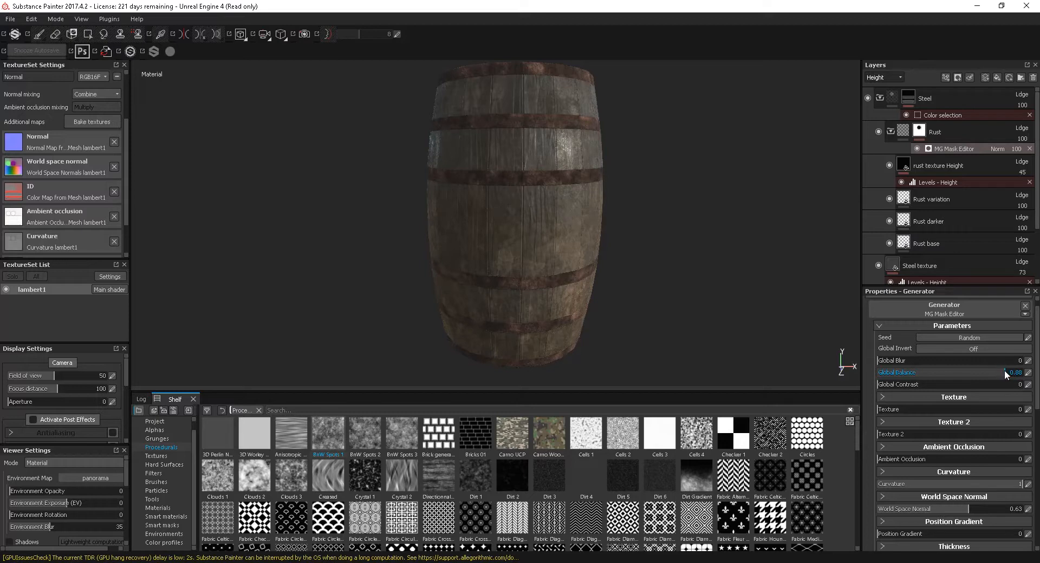
pyautogui.moveTo(1002, 373); pyautogui.dragTo(996, 373)
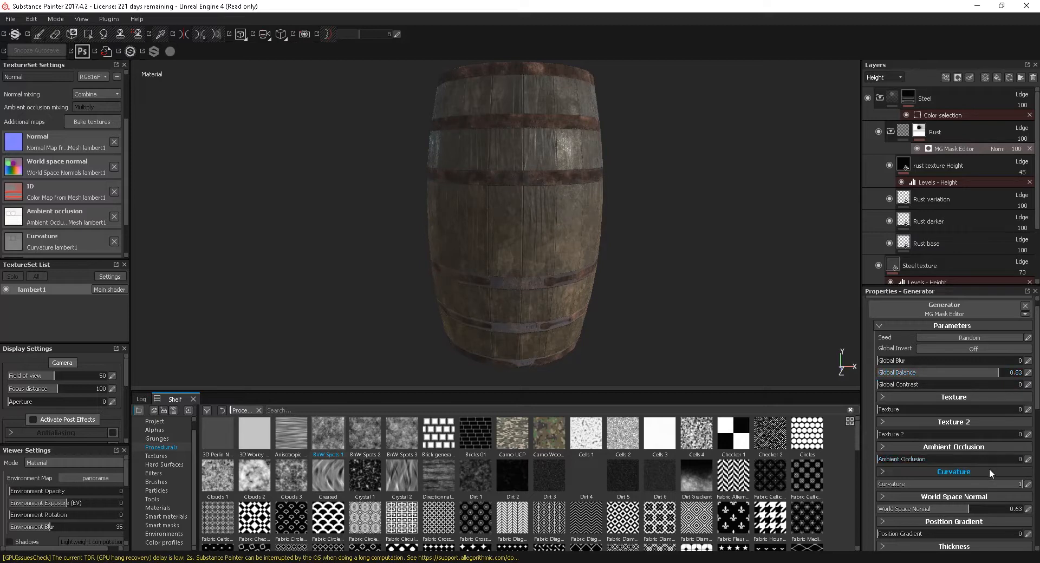
pyautogui.moveTo(995, 483); pyautogui.dragTo(984, 482)
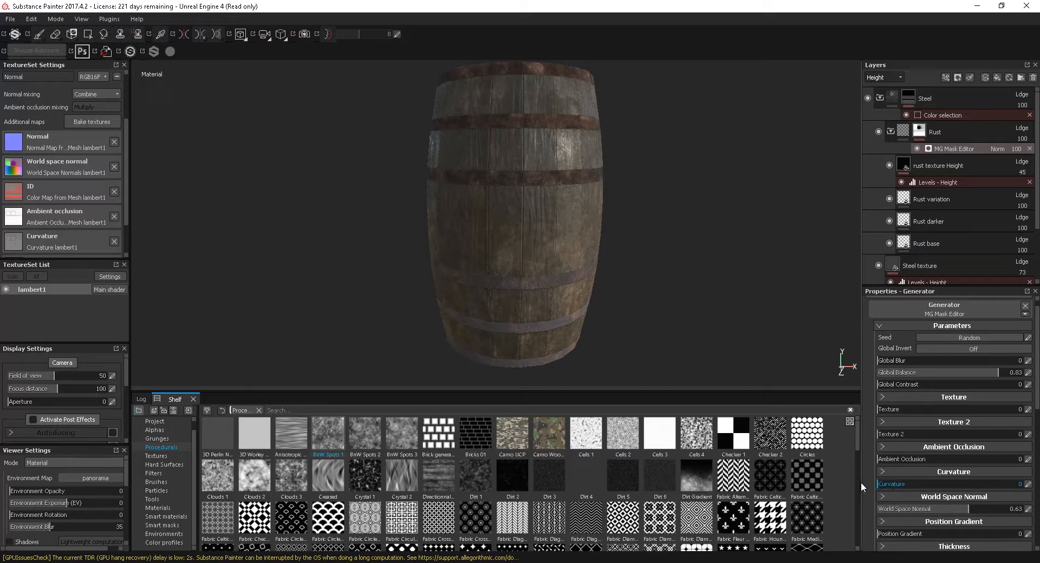
pyautogui.moveTo(891, 486); pyautogui.dragTo(907, 486)
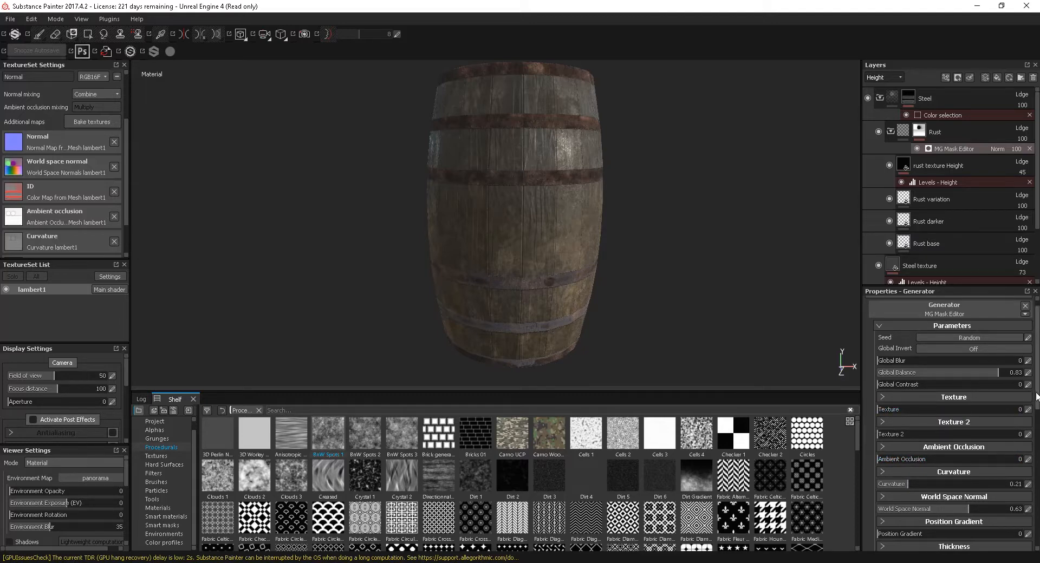
# Assign the Grunge Dirt Large procedural to the mask generator's Texture input and set the Texture amount to 0.34.
pyautogui.scroll(-5, 956, 415)
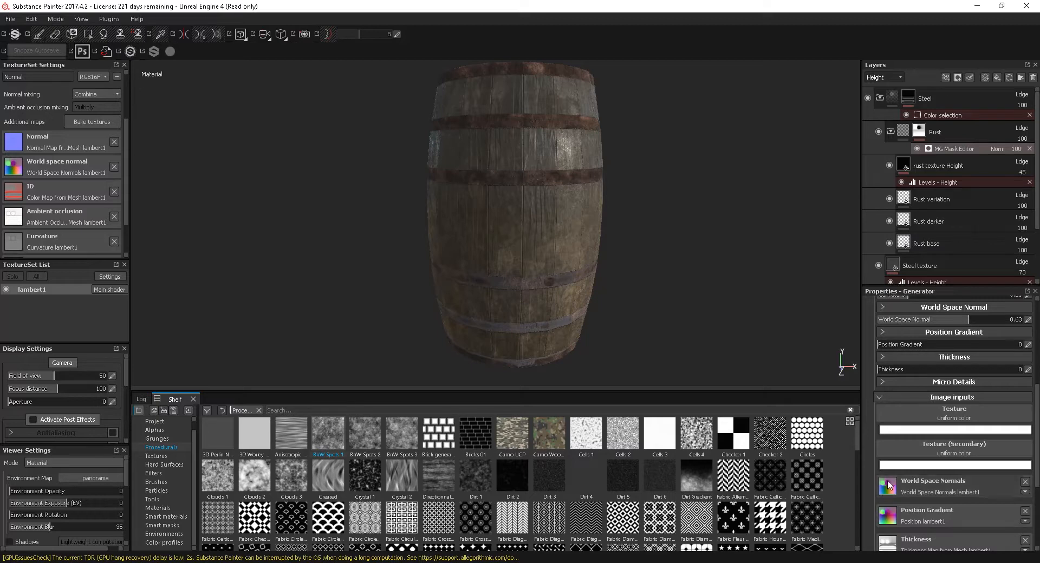
pyautogui.moveTo(857, 443); pyautogui.dragTo(856, 489)
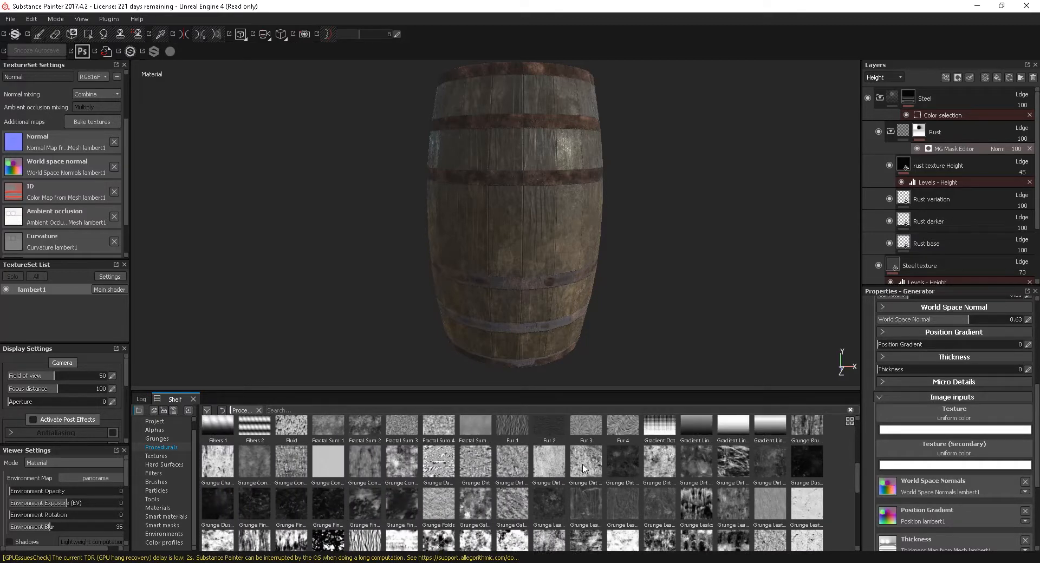
pyautogui.moveTo(583, 469)
pyautogui.moveTo(583, 468); pyautogui.dragTo(943, 418)
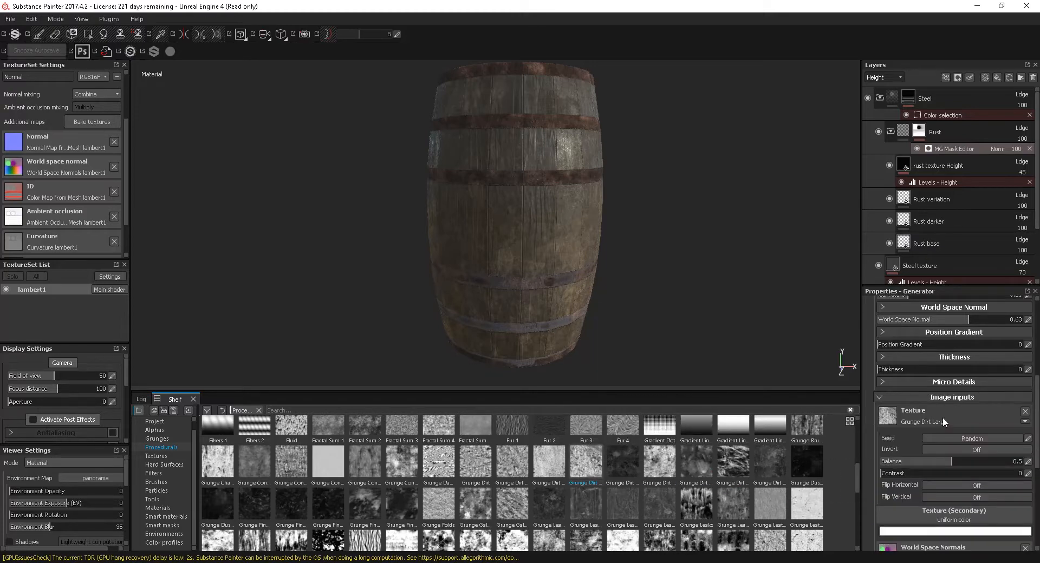
pyautogui.scroll(5, 1037, 419)
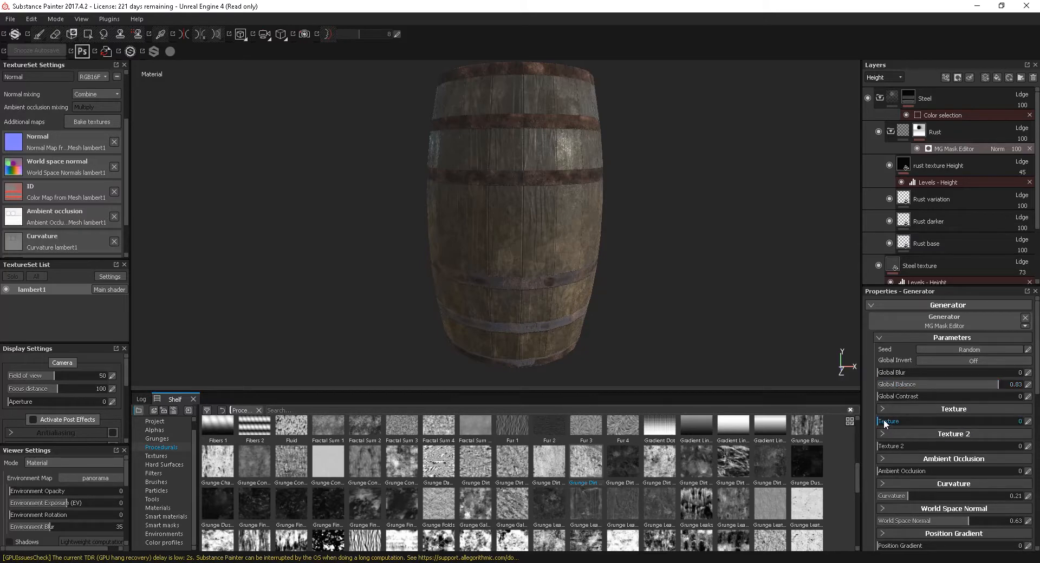
pyautogui.moveTo(922, 418); pyautogui.dragTo(961, 417)
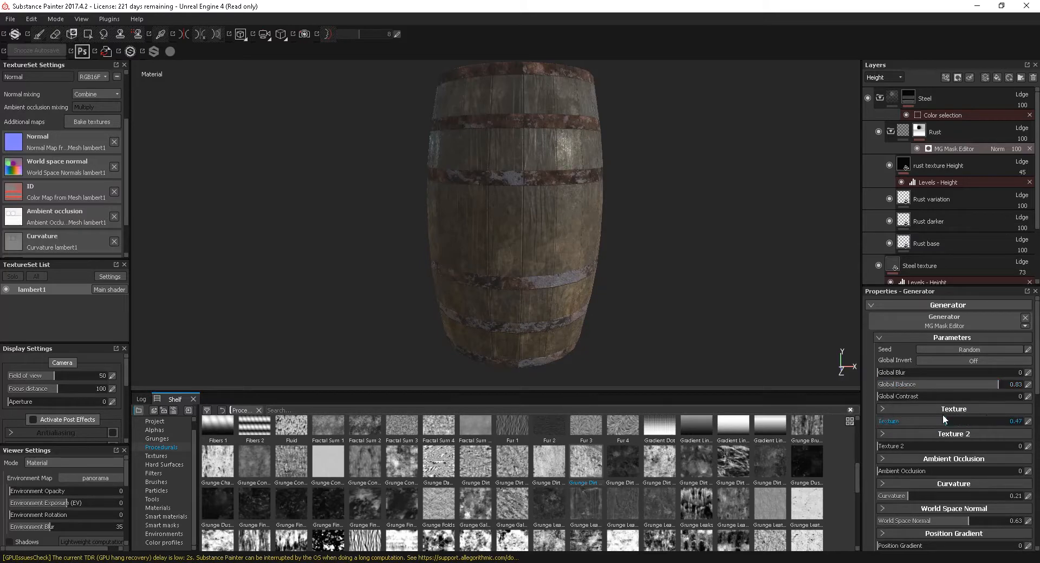
pyautogui.moveTo(929, 414); pyautogui.dragTo(927, 414)
# Set the first texture's Scale to 1.38 and Contrast to -0.49, and check the hoops.
pyautogui.click(883, 410)
pyautogui.scroll(-2, 1038, 370)
pyautogui.moveTo(947, 382); pyautogui.dragTo(978, 378)
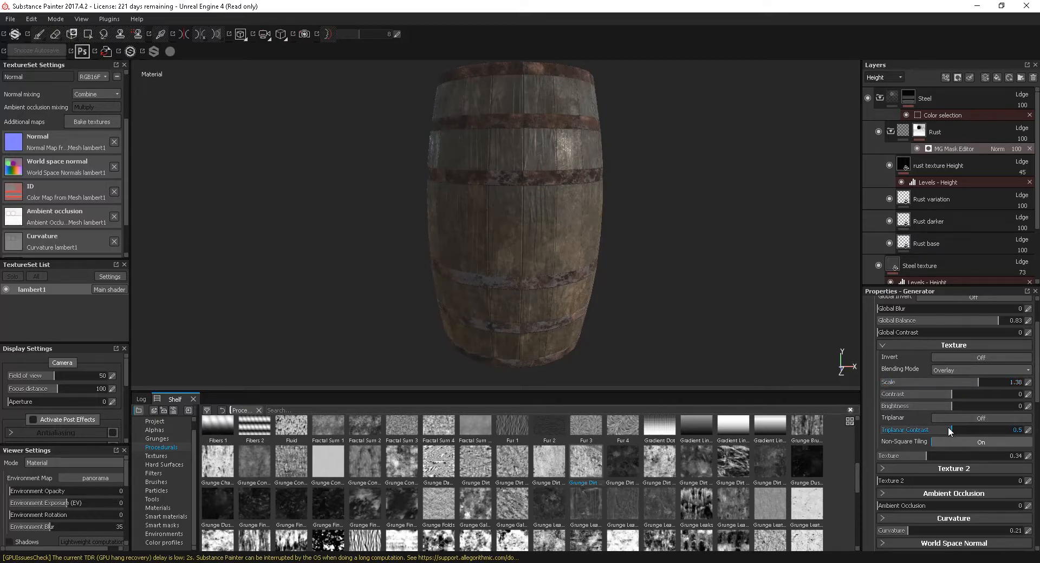
pyautogui.moveTo(948, 395); pyautogui.dragTo(987, 383)
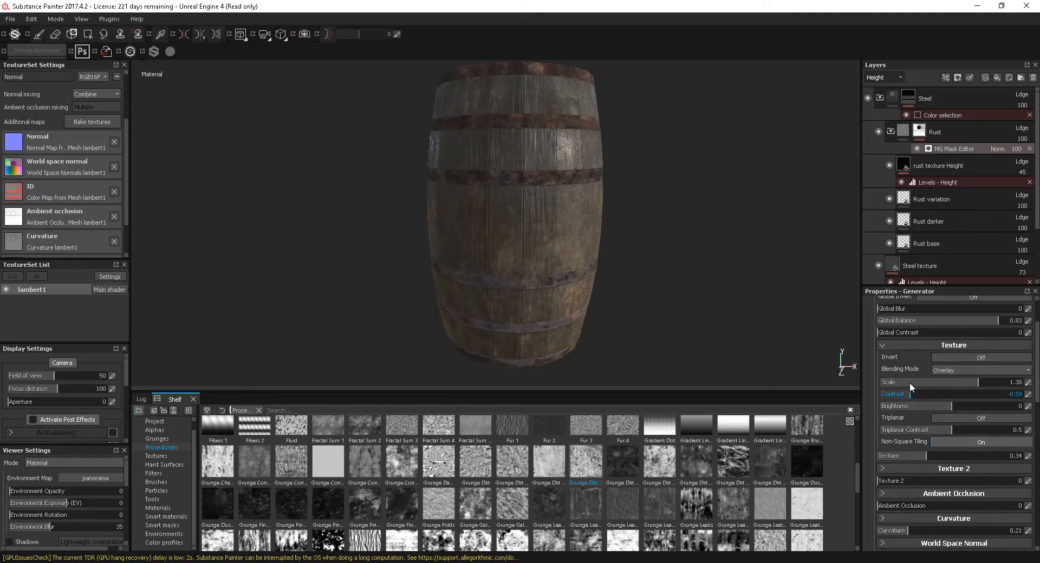
pyautogui.keyDown('alt'); pyautogui.moveTo(653, 250); pyautogui.dragTo(560, 178, button='right'); pyautogui.keyUp('alt')
pyautogui.keyDown('alt'); pyautogui.moveTo(560, 178); pyautogui.dragTo(552, 232); pyautogui.keyUp('alt')
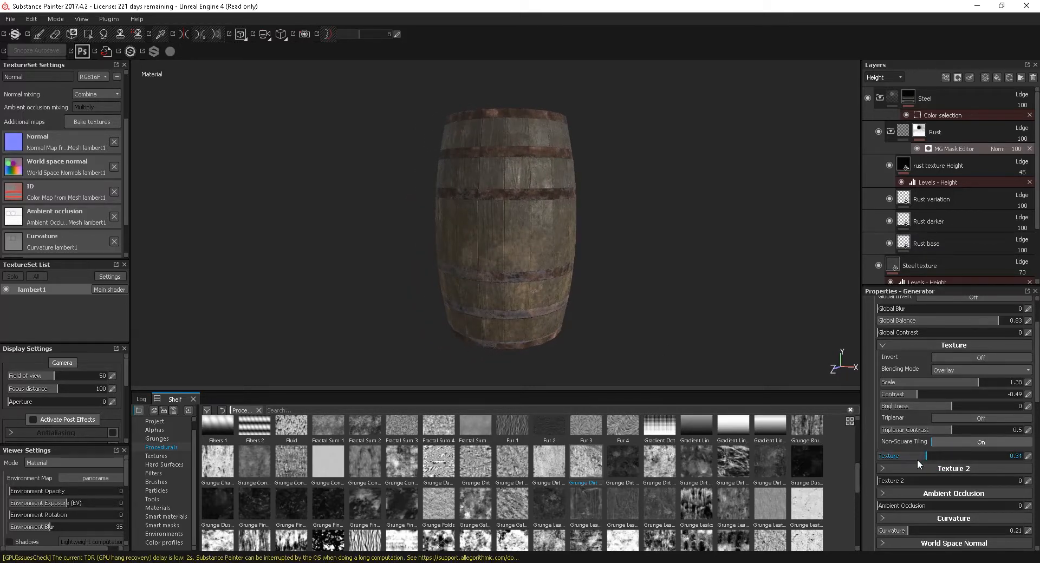
# Set the Texture 2 amount to 0.34 and assign Grunge Concrete Old to the generator's secondary texture input.
pyautogui.moveTo(892, 480); pyautogui.dragTo(949, 487)
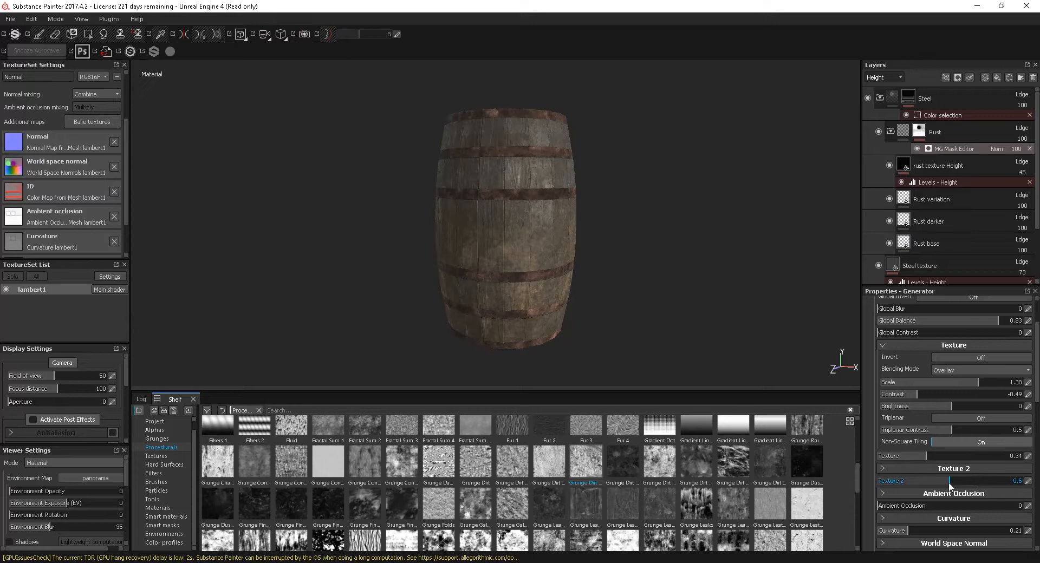
pyautogui.moveTo(1036, 368); pyautogui.dragTo(1036, 494)
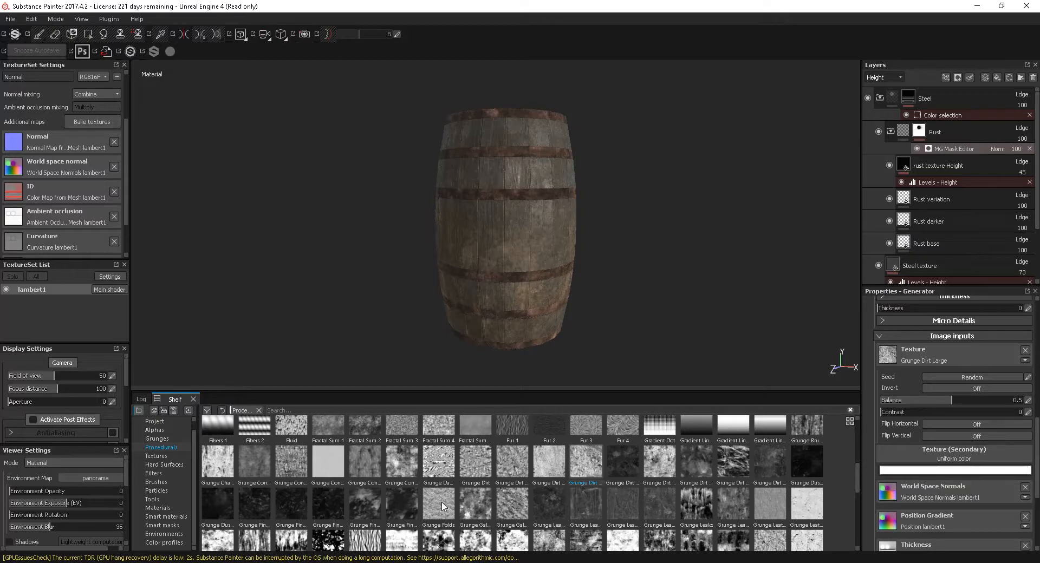
pyautogui.moveTo(398, 463); pyautogui.dragTo(938, 461)
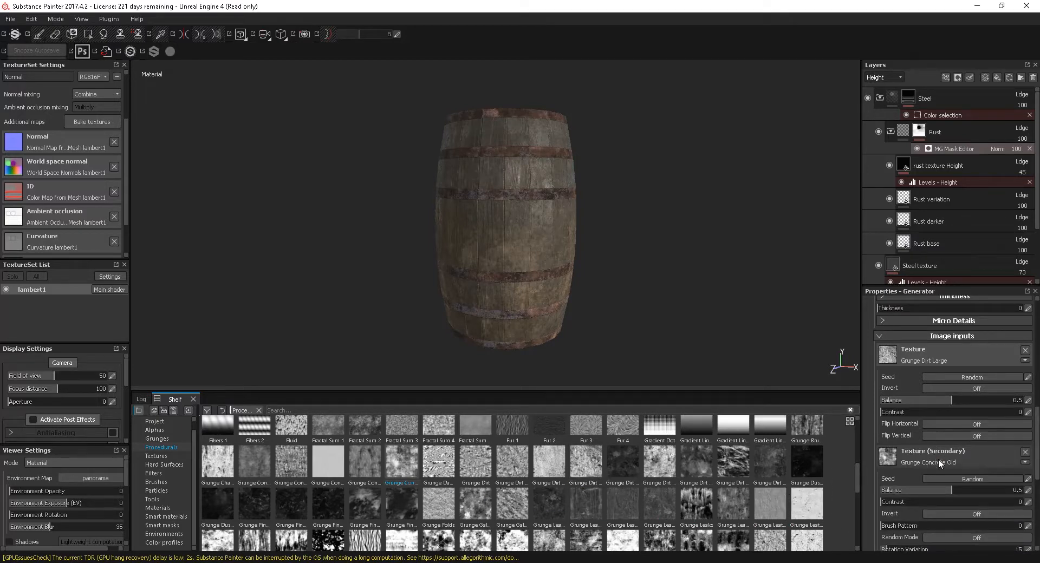
pyautogui.moveTo(1035, 472); pyautogui.dragTo(1036, 439)
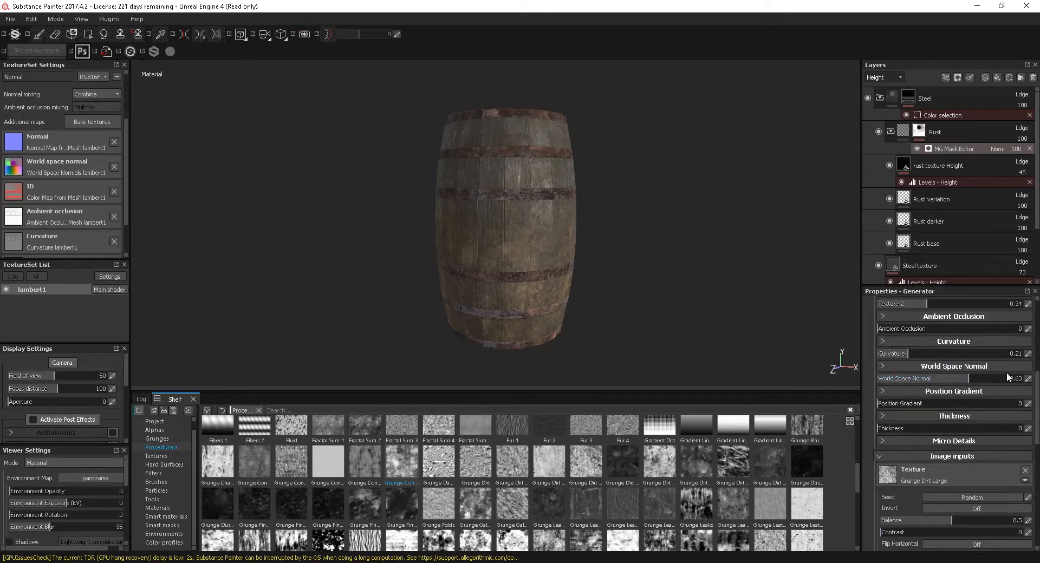
# Test inverting Texture 2, then keep it uninverted and set its Scale to 1.04 and Brightness to 0.56.
pyautogui.scroll(3, 1038, 386)
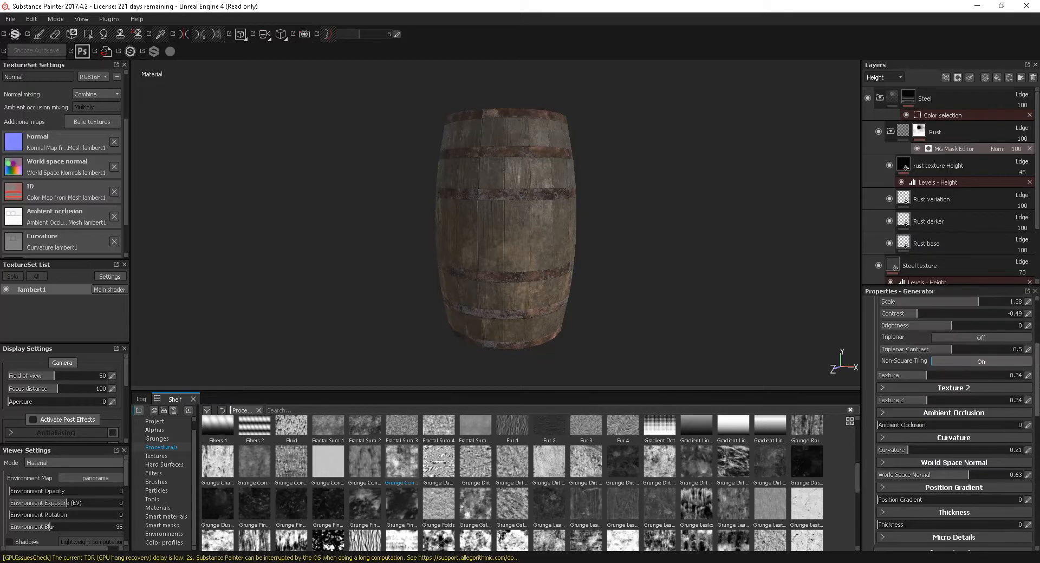
pyautogui.click(884, 388)
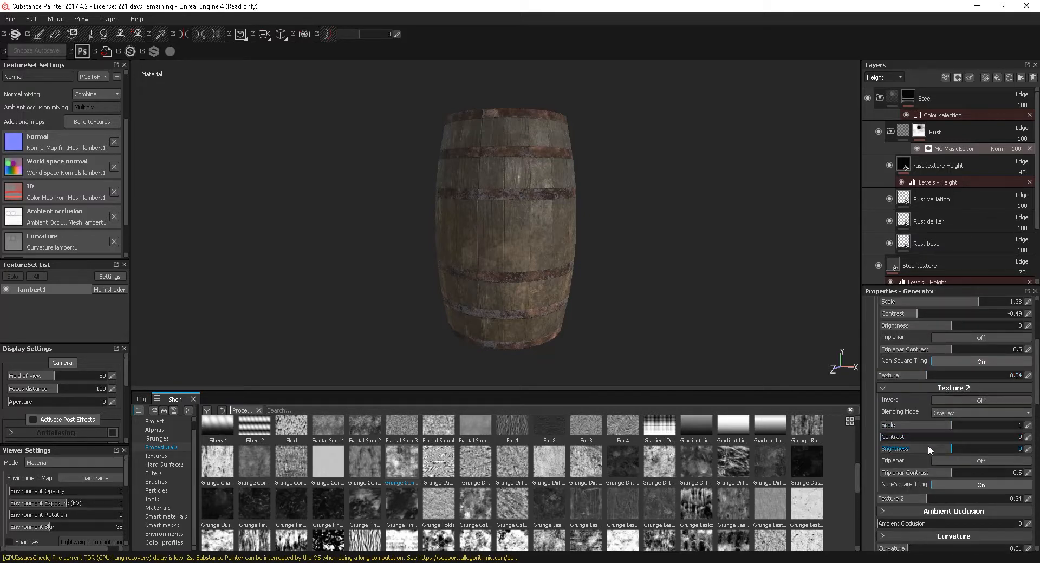
pyautogui.click(971, 401)
pyautogui.click(971, 400)
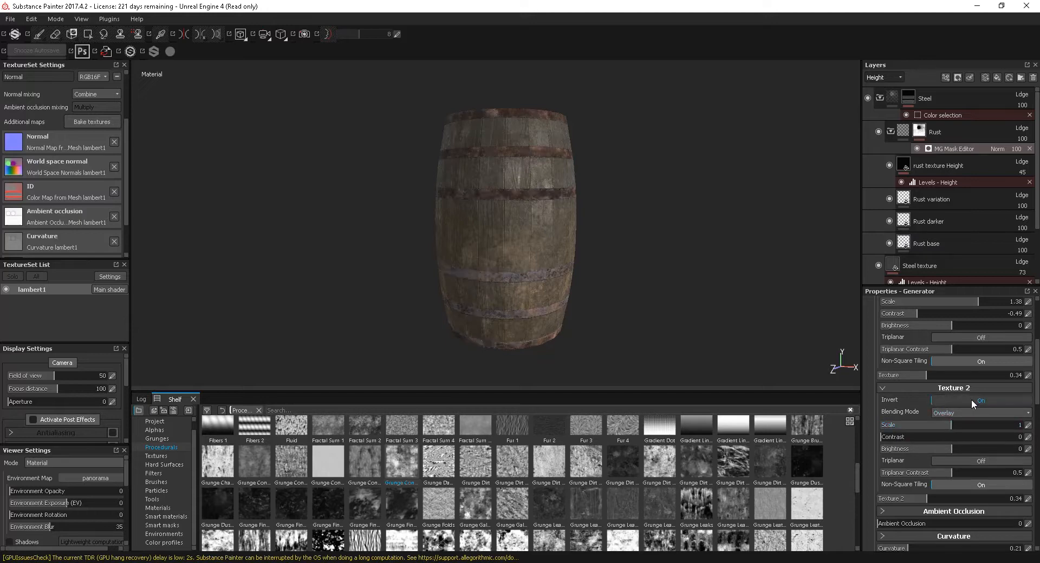
pyautogui.moveTo(941, 425)
pyautogui.mouseDown()
pyautogui.moveTo(929, 424)
pyautogui.moveTo(991, 424)
pyautogui.moveTo(958, 424)
pyautogui.moveTo(975, 448)
pyautogui.moveTo(991, 447)
pyautogui.mouseUp()
# Examine the rust coverage on the hoops from several angles around the whole barrel.
pyautogui.keyDown('alt'); pyautogui.moveTo(556, 274); pyautogui.dragTo(568, 251); pyautogui.keyUp('alt')
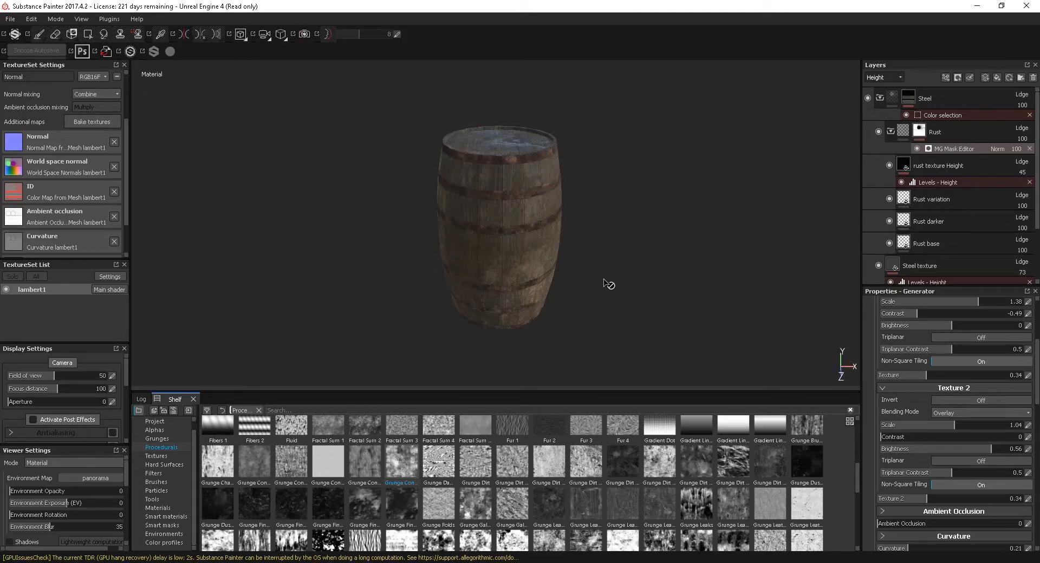
pyautogui.keyDown('alt'); pyautogui.moveTo(546, 263); pyautogui.dragTo(507, 254); pyautogui.keyUp('alt')
pyautogui.keyDown('alt'); pyautogui.moveTo(535, 224); pyautogui.dragTo(501, 225, button='middle'); pyautogui.keyUp('alt')
pyautogui.keyDown('alt'); pyautogui.moveTo(500, 224); pyautogui.dragTo(520, 267); pyautogui.keyUp('alt')
pyautogui.keyDown('alt'); pyautogui.moveTo(529, 247); pyautogui.dragTo(525, 255, button='middle'); pyautogui.keyUp('alt')
pyautogui.keyDown('alt'); pyautogui.moveTo(525, 255); pyautogui.dragTo(530, 262); pyautogui.keyUp('alt')
pyautogui.keyDown('alt'); pyautogui.moveTo(529, 253); pyautogui.dragTo(523, 256, button='middle'); pyautogui.keyUp('alt')
pyautogui.keyDown('alt'); pyautogui.moveTo(522, 255); pyautogui.dragTo(523, 260); pyautogui.keyUp('alt')
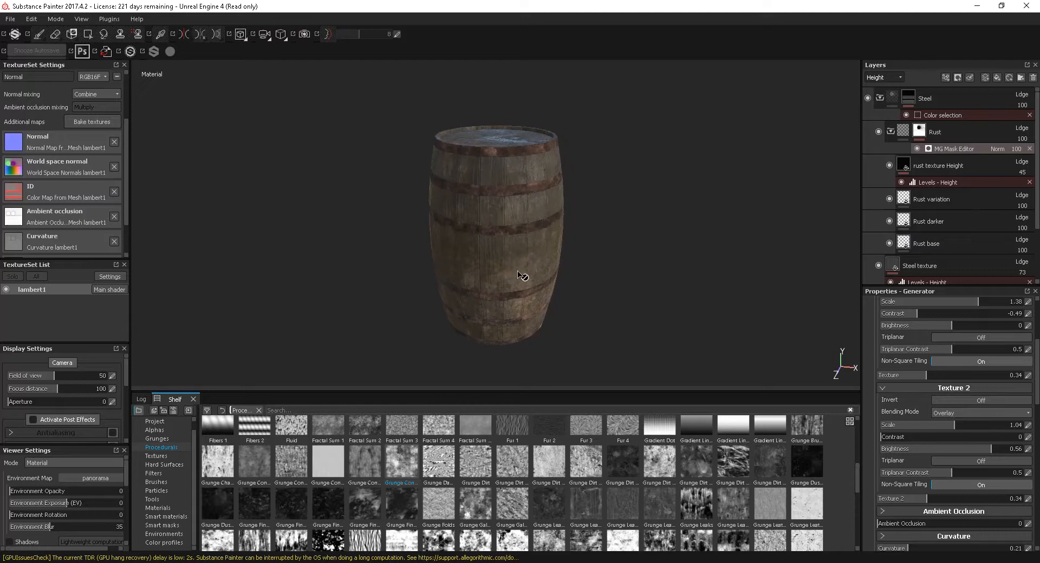